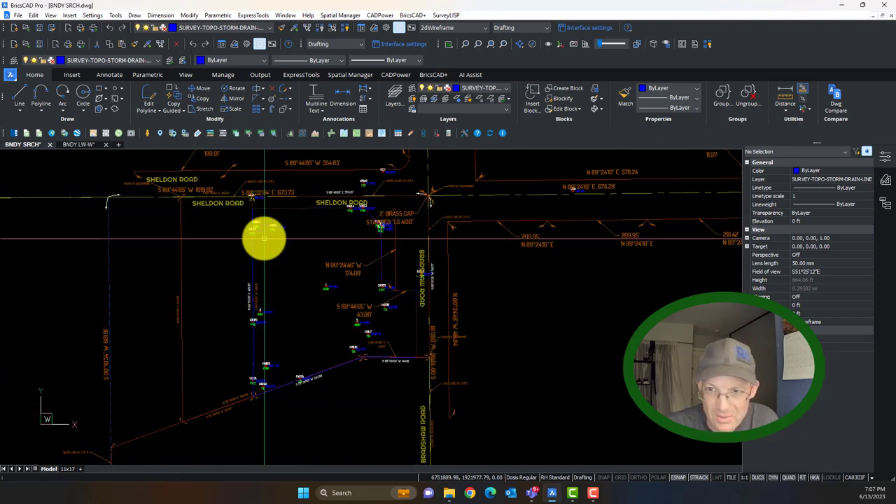
- Examine the parcel at Sheldon Road and Bradshaw Road and its relation to the surrounding lots
{"action": "scroll", "coordinate": [268, 210], "scroll_direction": "up", "scroll_amount": 2, "text": "ctrl"}
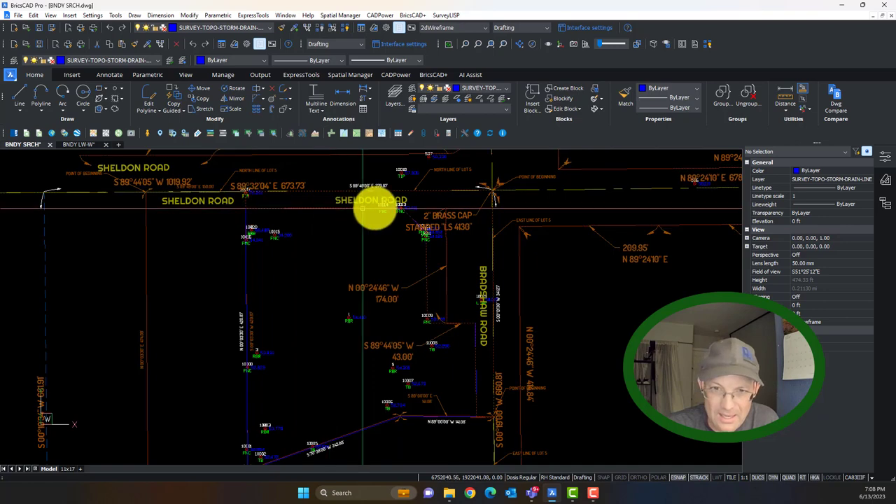
{"action": "scroll", "coordinate": [394, 266], "scroll_direction": "up", "scroll_amount": 1, "text": "ctrl"}
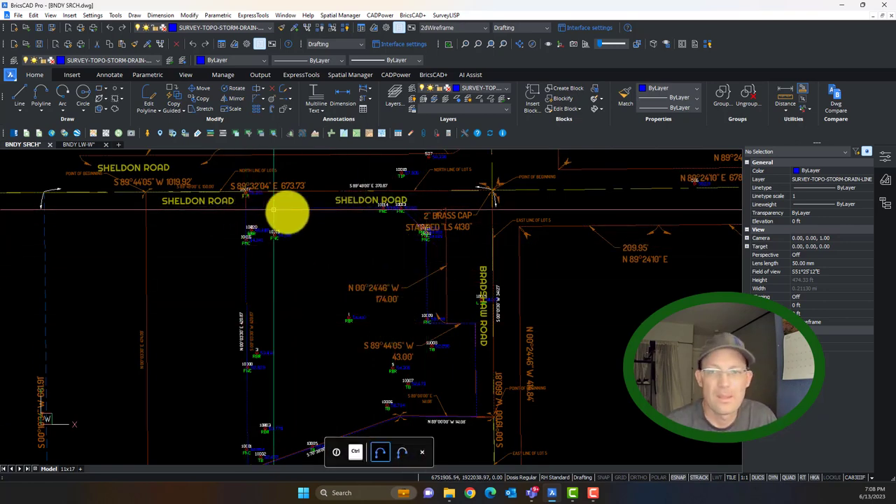
{"action": "mouse_move", "coordinate": [324, 386]}
{"action": "middle_mouse_down"}
{"action": "mouse_move", "coordinate": [328, 344]}
{"action": "mouse_move", "coordinate": [329, 403]}
{"action": "middle_mouse_up"}
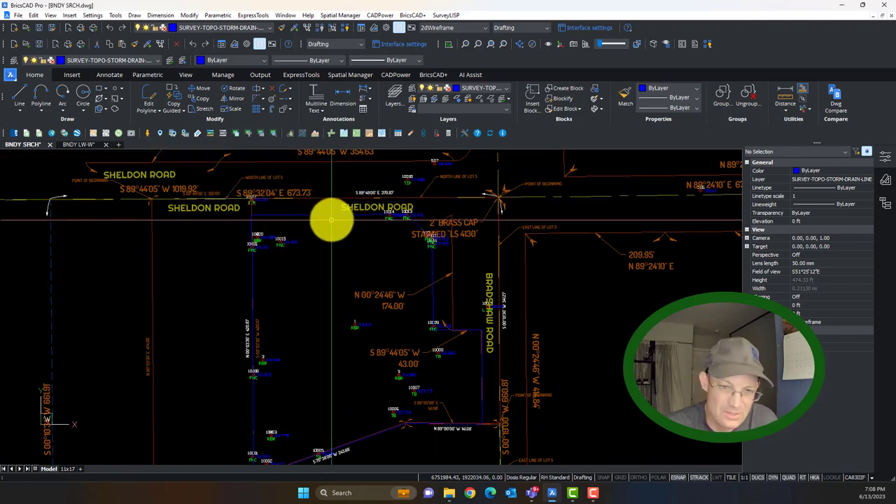
{"action": "mouse_move", "coordinate": [314, 339]}
{"action": "middle_mouse_down"}
{"action": "mouse_move", "coordinate": [290, 275]}
{"action": "mouse_move", "coordinate": [272, 287]}
{"action": "middle_mouse_up"}
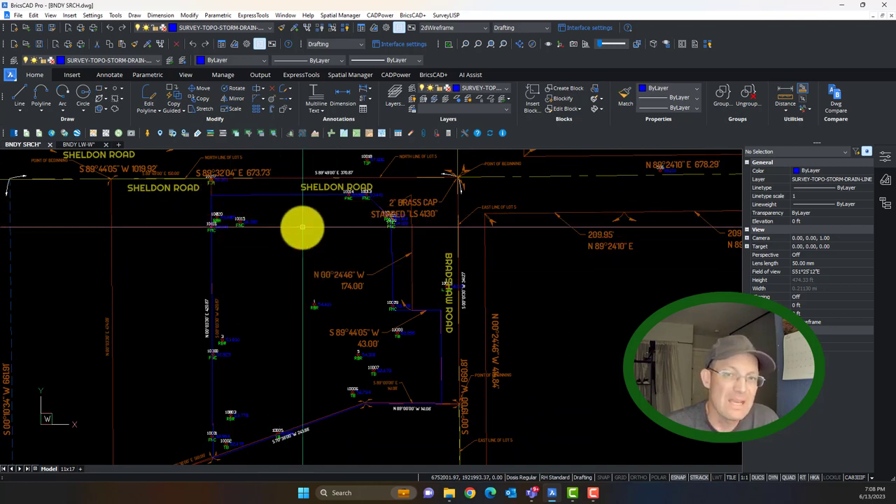
{"action": "mouse_move", "coordinate": [308, 338]}
{"action": "middle_mouse_down"}
{"action": "mouse_move", "coordinate": [377, 263]}
{"action": "mouse_move", "coordinate": [355, 237]}
{"action": "mouse_move", "coordinate": [321, 320]}
{"action": "middle_mouse_up"}
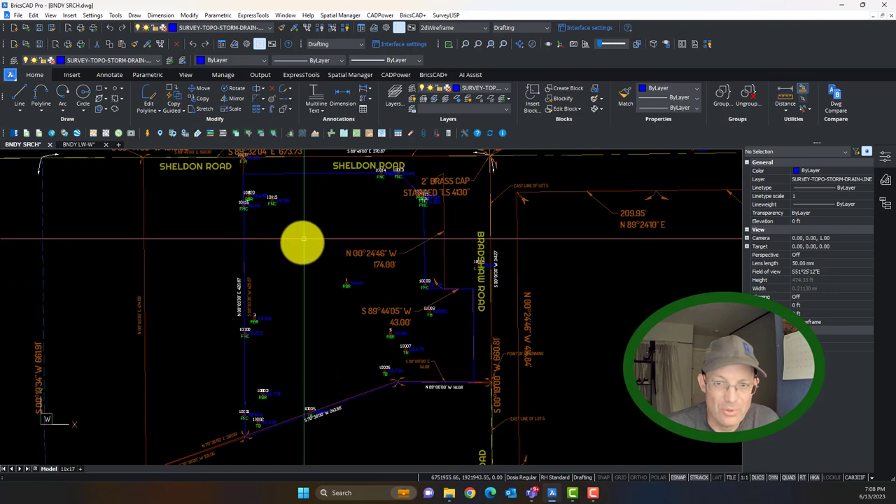
{"action": "scroll", "coordinate": [303, 239], "scroll_direction": "down", "scroll_amount": 5}
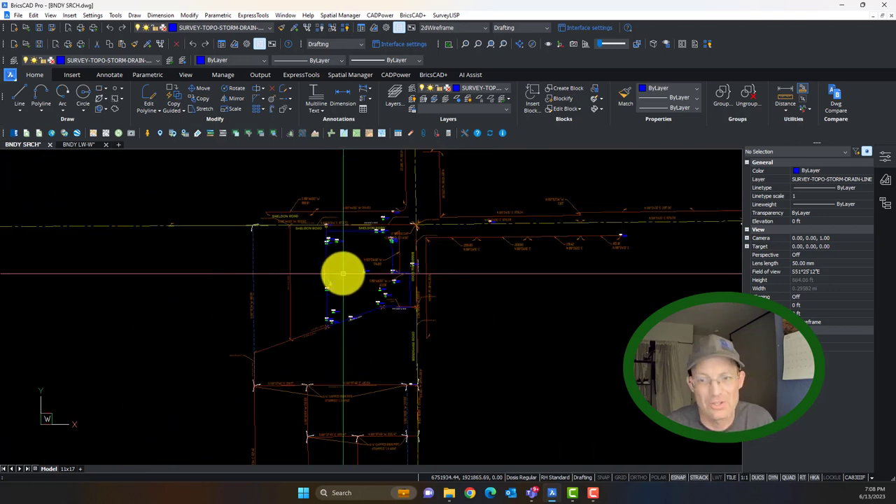
{"action": "middle_click_drag", "start_coordinate": [352, 280], "coordinate": [370, 253]}
{"action": "scroll", "coordinate": [370, 254], "scroll_direction": "down", "scroll_amount": 2}
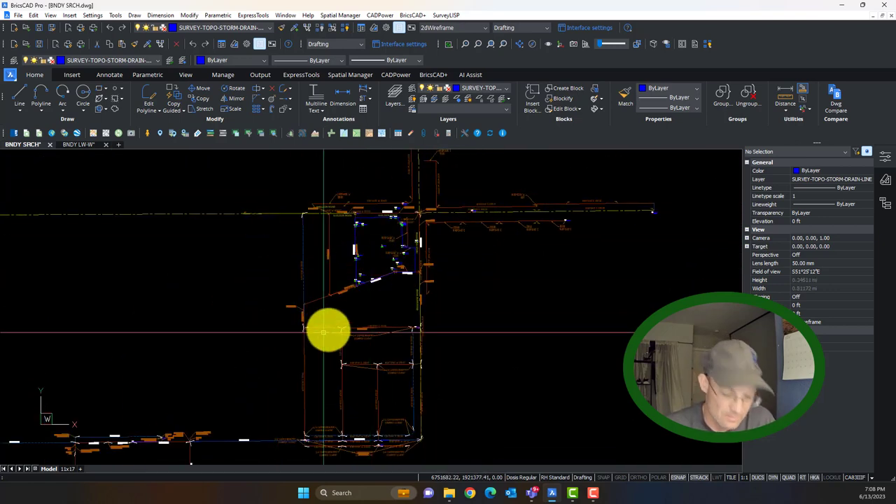
{"action": "scroll", "coordinate": [386, 206], "scroll_direction": "up", "scroll_amount": 2}
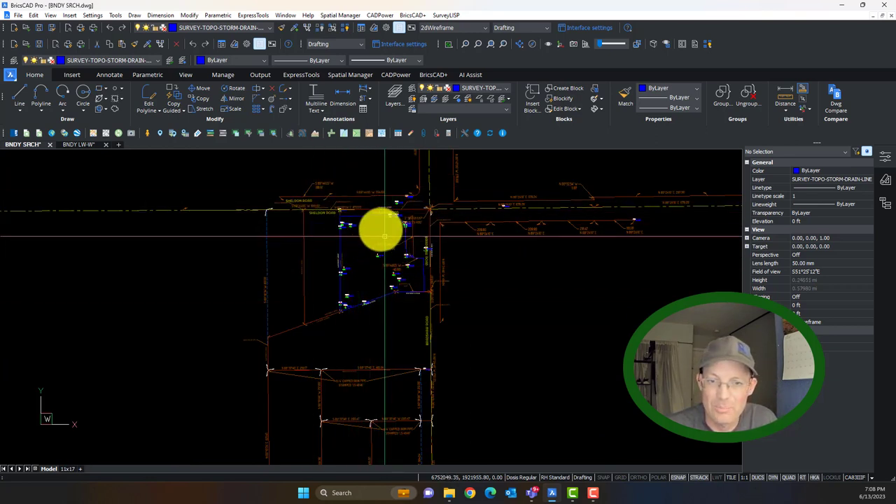
- Examine the parcel's southern boundary from the west line of Lot 5 along the N 70°38'00" E course to the 141.08' course
{"action": "left_click", "coordinate": [360, 300]}
{"action": "scroll", "coordinate": [362, 304], "scroll_direction": "up", "scroll_amount": 6}
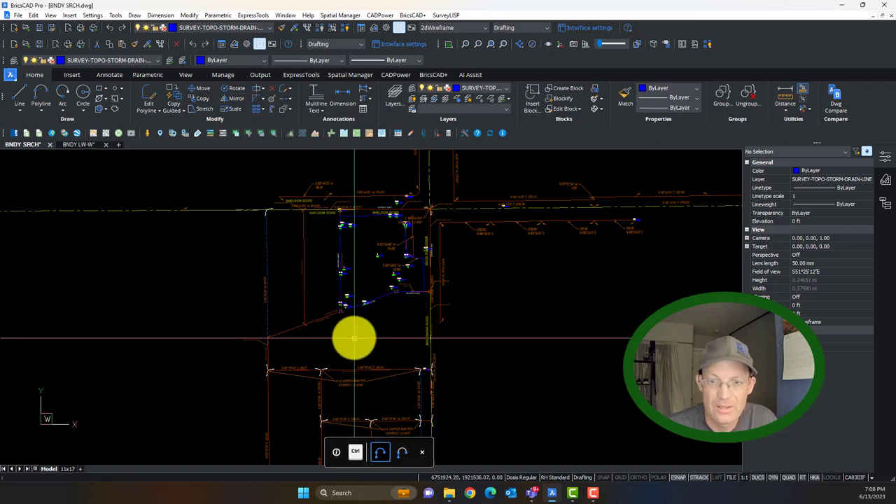
{"action": "middle_click_drag", "start_coordinate": [368, 301], "coordinate": [275, 357]}
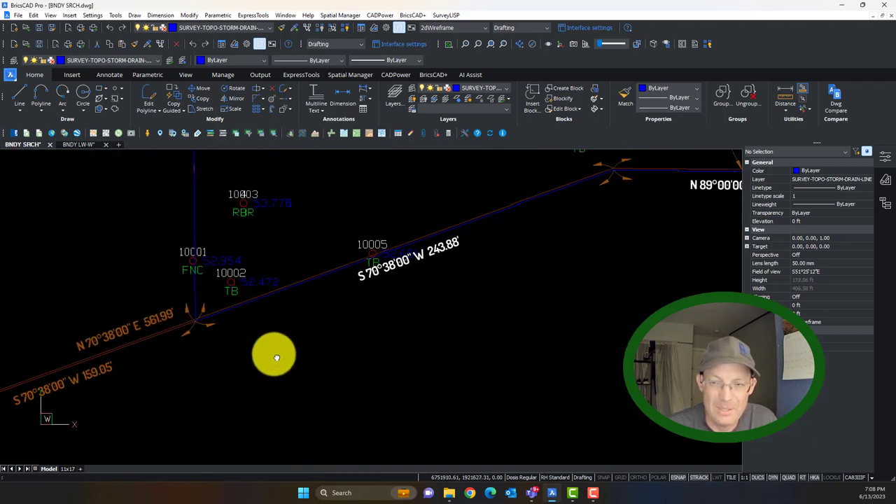
{"action": "mouse_move", "coordinate": [461, 306]}
{"action": "middle_mouse_down"}
{"action": "mouse_move", "coordinate": [292, 390]}
{"action": "mouse_move", "coordinate": [674, 152]}
{"action": "middle_mouse_up"}
{"action": "scroll", "coordinate": [674, 154], "scroll_direction": "down", "scroll_amount": 2}
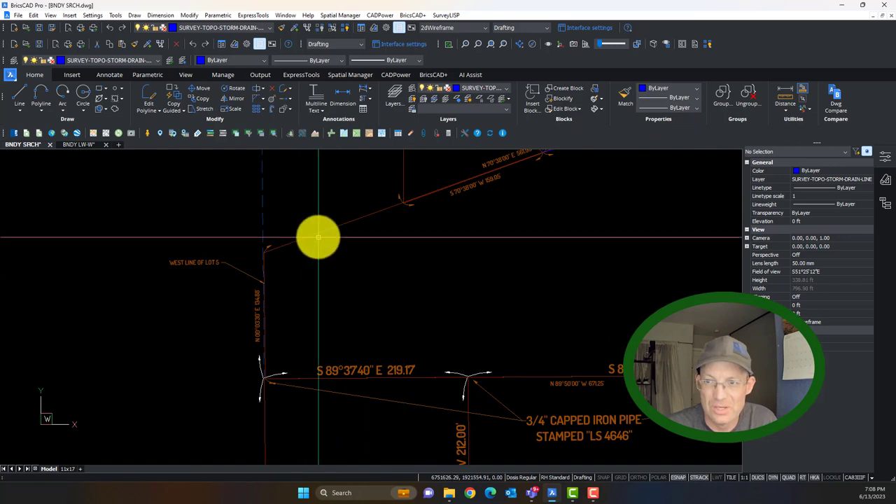
{"action": "scroll", "coordinate": [319, 238], "scroll_direction": "down", "scroll_amount": 3}
{"action": "scroll", "coordinate": [275, 252], "scroll_direction": "up", "scroll_amount": 6}
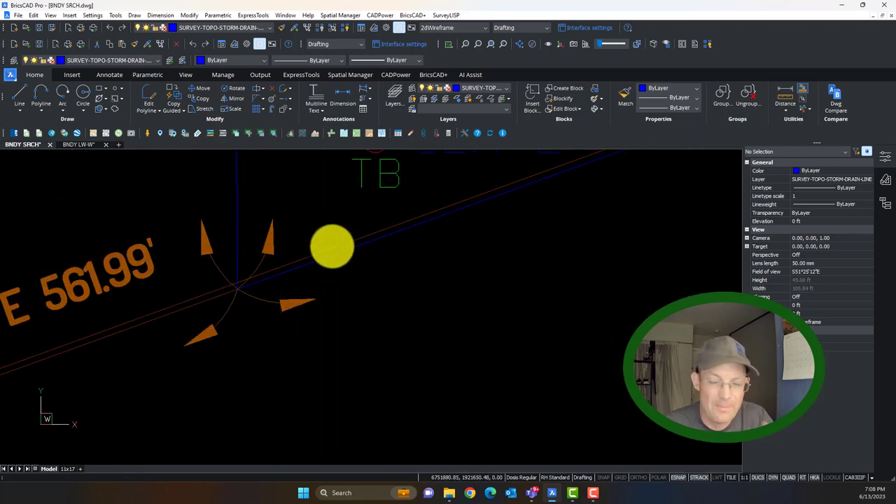
{"action": "scroll", "coordinate": [333, 247], "scroll_direction": "down", "scroll_amount": 3}
{"action": "middle_click_drag", "start_coordinate": [597, 184], "coordinate": [322, 286]}
{"action": "middle_click_drag", "start_coordinate": [625, 200], "coordinate": [275, 317]}
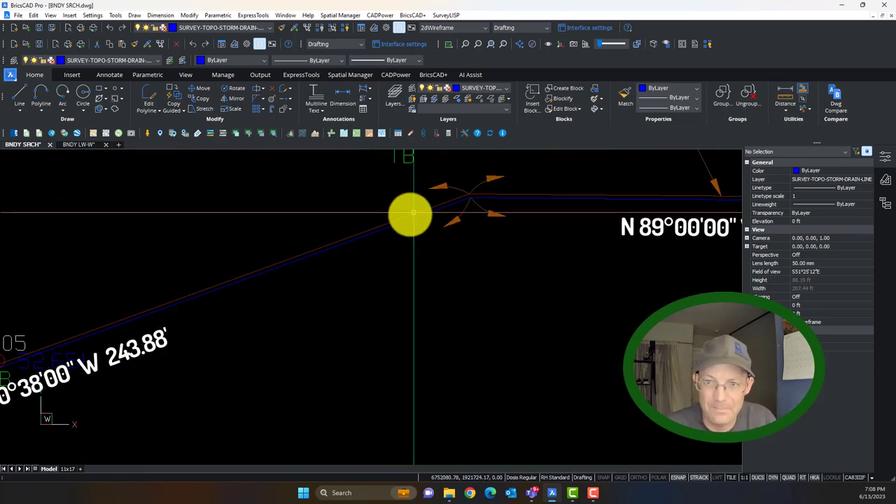
{"action": "mouse_move", "coordinate": [494, 206]}
{"action": "middle_mouse_down"}
{"action": "mouse_move", "coordinate": [410, 328]}
{"action": "mouse_move", "coordinate": [557, 233]}
{"action": "middle_mouse_up"}
{"action": "scroll", "coordinate": [409, 327], "scroll_direction": "down", "scroll_amount": 3}
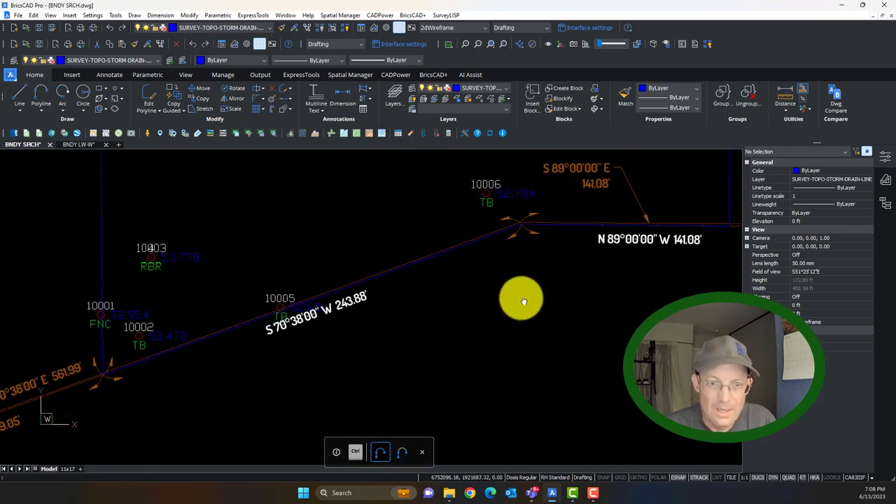
- Select the linework block containing the sloping line to the west line of Lot 5, examine its extent and clear the selection
{"action": "scroll", "coordinate": [385, 306], "scroll_direction": "down", "scroll_amount": 2}
{"action": "middle_click_drag", "start_coordinate": [401, 346], "coordinate": [426, 266]}
{"action": "scroll", "coordinate": [418, 280], "scroll_direction": "down", "scroll_amount": 1}
{"action": "middle_click_drag", "start_coordinate": [424, 372], "coordinate": [430, 399]}
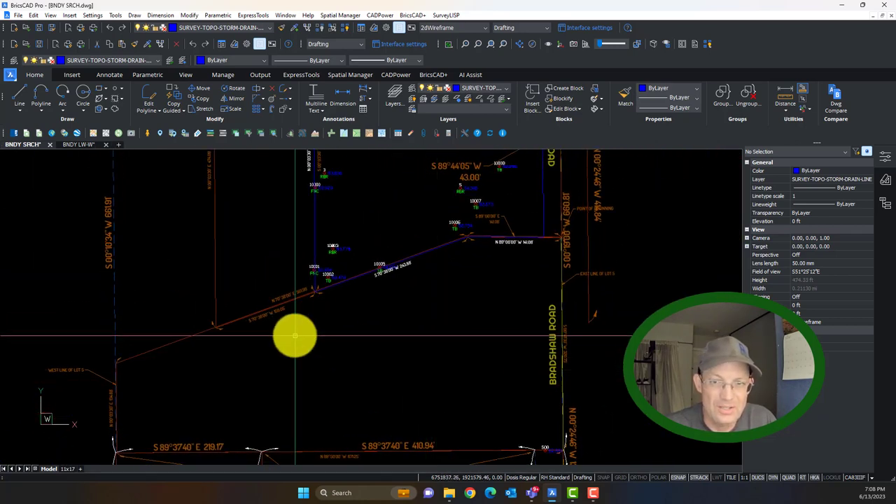
{"action": "scroll", "coordinate": [172, 348], "scroll_direction": "up", "scroll_amount": 1}
{"action": "middle_click_drag", "start_coordinate": [189, 367], "coordinate": [242, 289]}
{"action": "scroll", "coordinate": [252, 288], "scroll_direction": "down", "scroll_amount": 2}
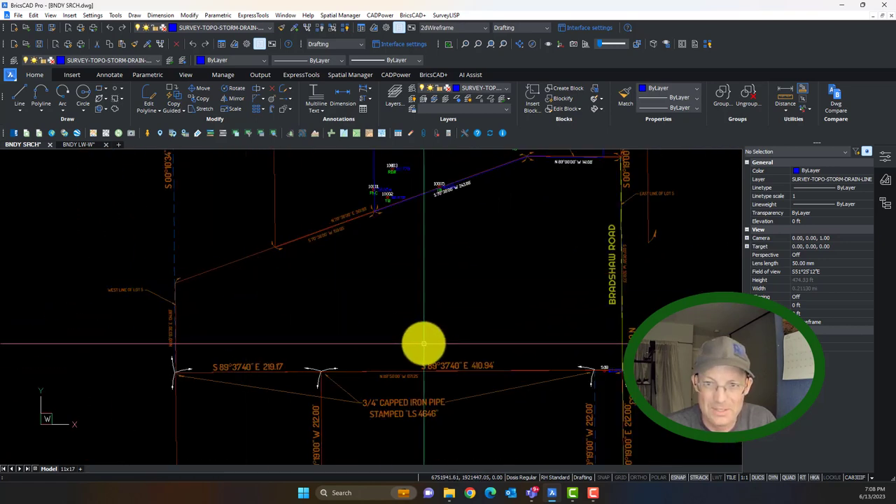
{"action": "left_click", "coordinate": [239, 243]}
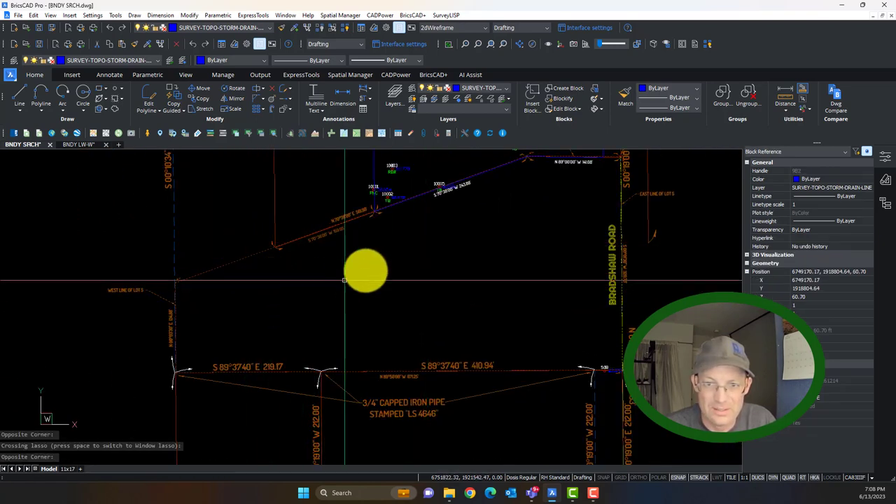
{"action": "middle_click_drag", "start_coordinate": [364, 271], "coordinate": [296, 382]}
{"action": "scroll", "coordinate": [440, 328], "scroll_direction": "down", "scroll_amount": 1}
{"action": "mouse_move", "coordinate": [388, 328]}
{"action": "middle_mouse_down"}
{"action": "mouse_move", "coordinate": [366, 270]}
{"action": "mouse_move", "coordinate": [378, 232]}
{"action": "middle_mouse_up"}
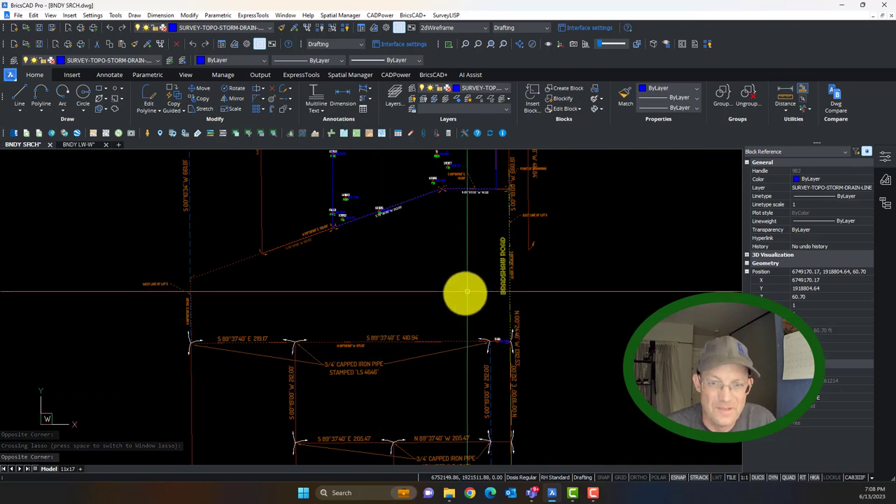
{"action": "key", "text": "Escape"}
- Inspect the east end of the 141.08' course at Bradshaw Road and the linework block, and clear the selection
{"action": "scroll", "coordinate": [436, 276], "scroll_direction": "up", "scroll_amount": 5}
{"action": "scroll", "coordinate": [382, 256], "scroll_direction": "up", "scroll_amount": 3}
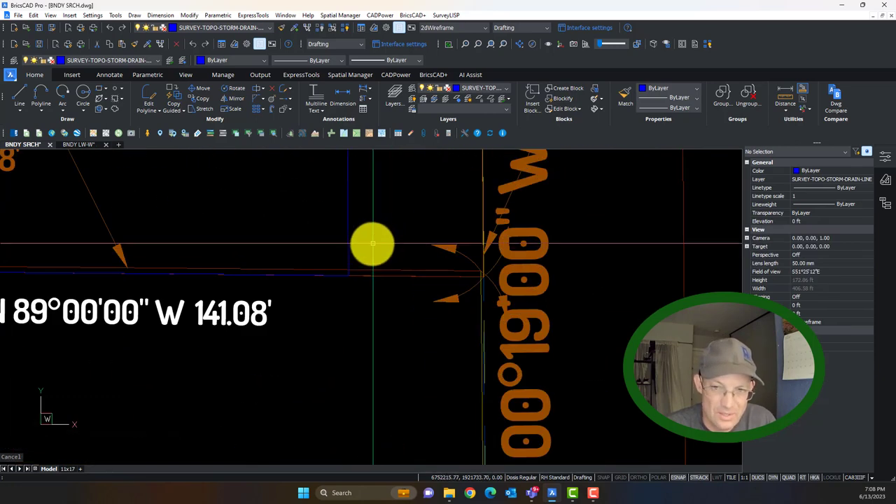
{"action": "scroll", "coordinate": [376, 264], "scroll_direction": "down", "scroll_amount": 8}
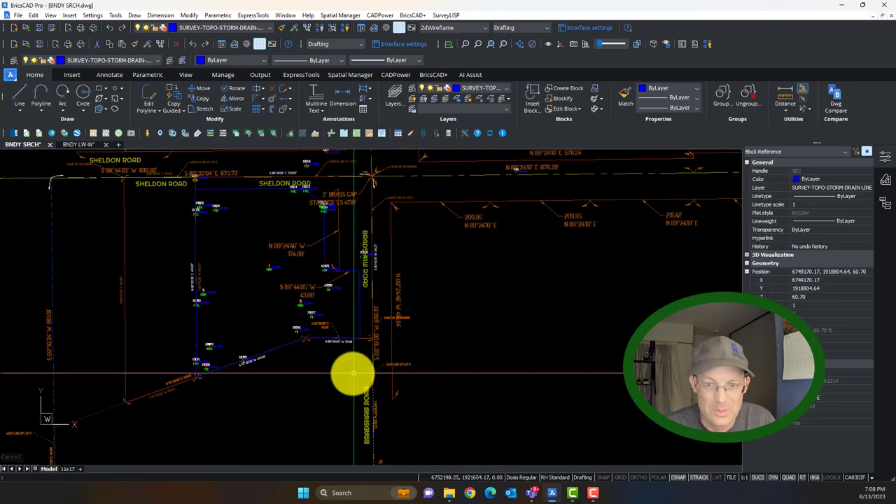
{"action": "middle_click_drag", "start_coordinate": [292, 357], "coordinate": [437, 245]}
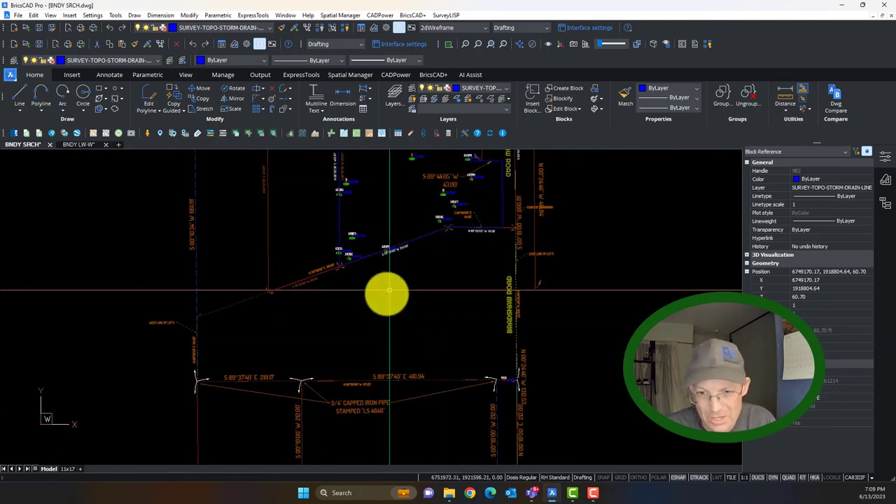
{"action": "key", "text": "Escape"}
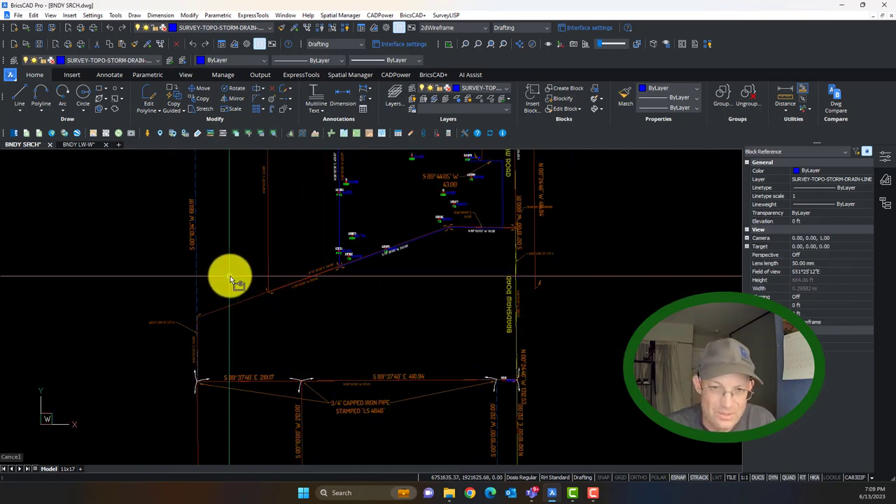
- Select the linework block at the sloping southern line and compare it with the boundary along the 243.88' course
{"action": "left_click", "coordinate": [254, 298]}
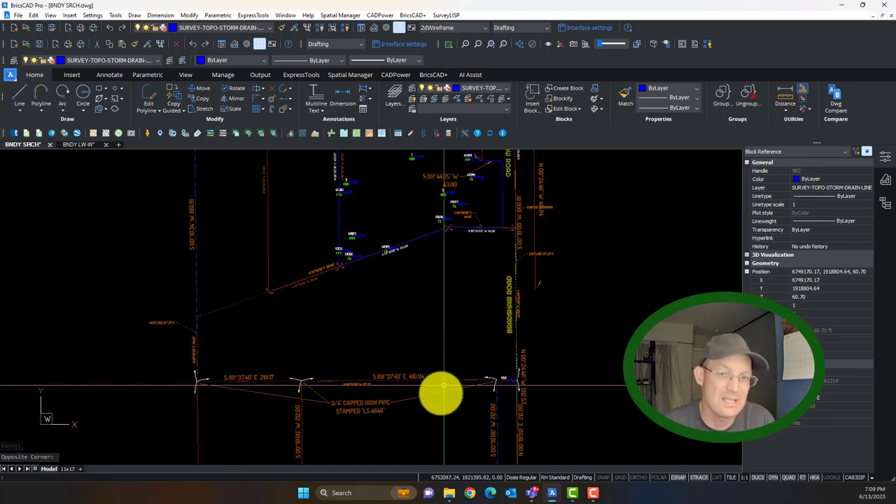
{"action": "scroll", "coordinate": [344, 366], "scroll_direction": "down", "scroll_amount": 2}
{"action": "middle_click_drag", "start_coordinate": [358, 410], "coordinate": [340, 383]}
{"action": "scroll", "coordinate": [226, 392], "scroll_direction": "up", "scroll_amount": 2}
{"action": "scroll", "coordinate": [300, 314], "scroll_direction": "up", "scroll_amount": 4}
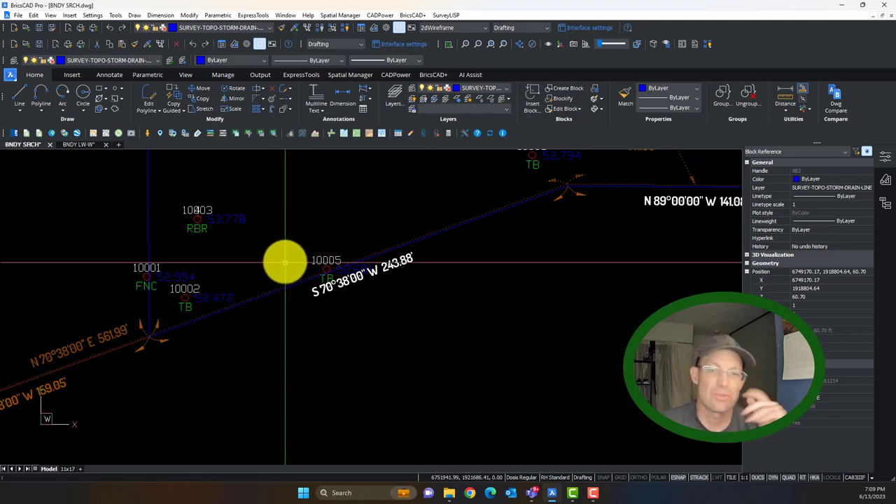
{"action": "scroll", "coordinate": [421, 276], "scroll_direction": "down", "scroll_amount": 3}
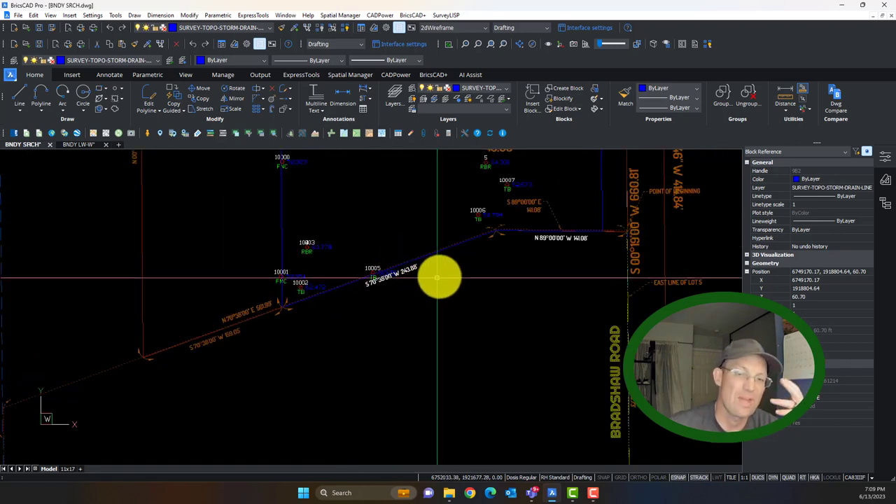
{"action": "scroll", "coordinate": [399, 371], "scroll_direction": "down", "scroll_amount": 4}
{"action": "scroll", "coordinate": [420, 336], "scroll_direction": "up", "scroll_amount": 2}
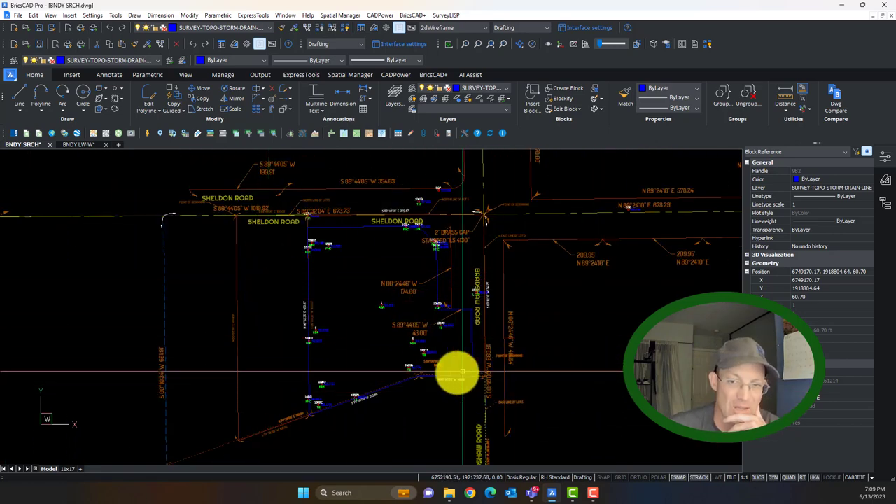
- Examine the southern angle point near point 10006 and the selected linework around the parcel
{"action": "scroll", "coordinate": [380, 391], "scroll_direction": "up", "scroll_amount": 3}
{"action": "scroll", "coordinate": [401, 363], "scroll_direction": "up", "scroll_amount": 2}
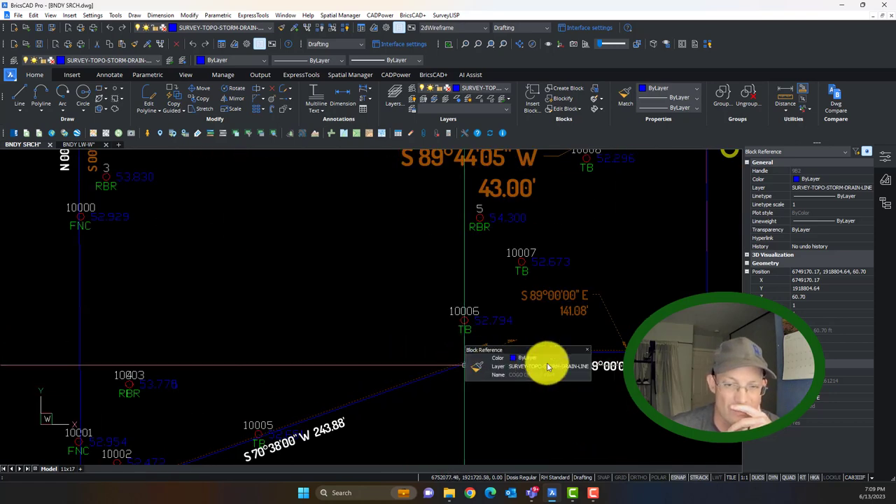
{"action": "scroll", "coordinate": [559, 381], "scroll_direction": "up", "scroll_amount": 3}
{"action": "scroll", "coordinate": [479, 301], "scroll_direction": "down", "scroll_amount": 2}
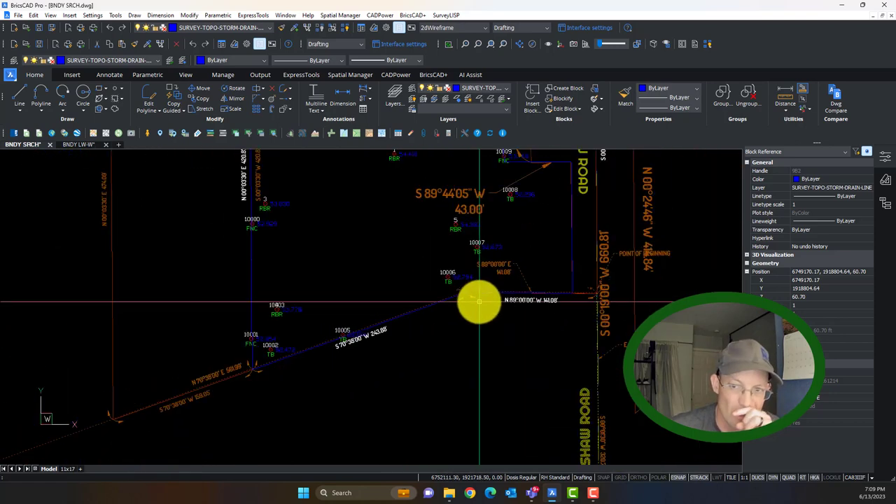
{"action": "scroll", "coordinate": [479, 308], "scroll_direction": "down", "scroll_amount": 3}
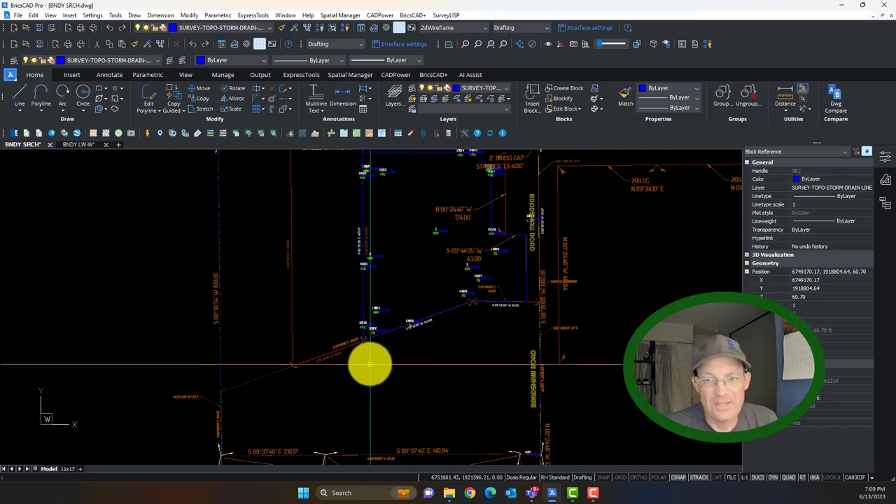
{"action": "middle_click_drag", "start_coordinate": [366, 364], "coordinate": [419, 364]}
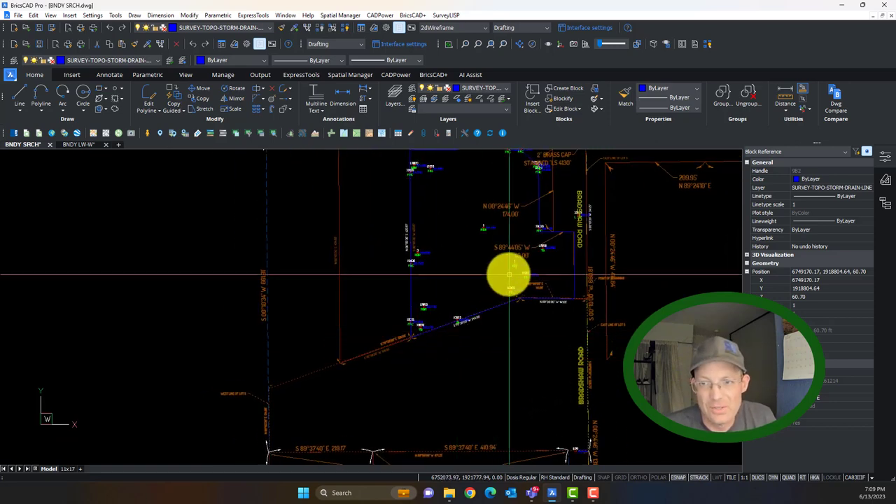
{"action": "mouse_move", "coordinate": [506, 275]}
{"action": "middle_mouse_down"}
{"action": "mouse_move", "coordinate": [466, 330]}
{"action": "mouse_move", "coordinate": [468, 322]}
{"action": "middle_mouse_up"}
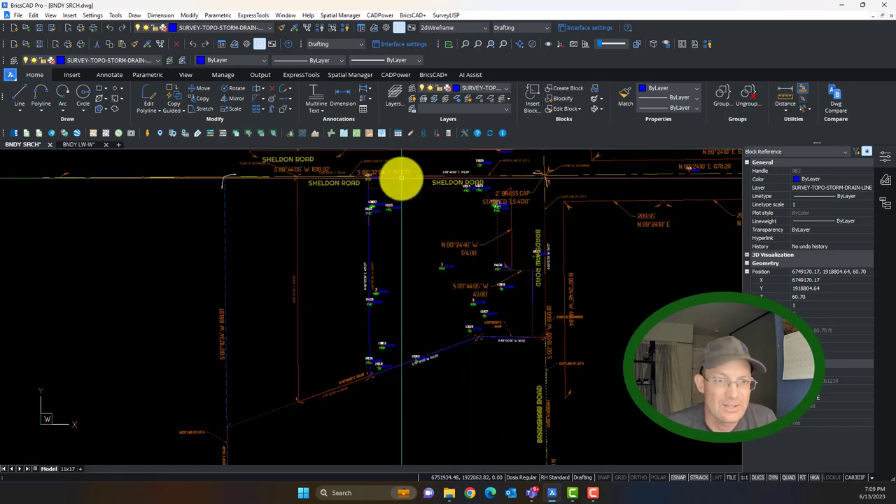
- Highlight the blue parcel boundary polyline to check its outline, and clear the selection
{"action": "type", "text": "pl"}
{"action": "key", "text": "Return"}
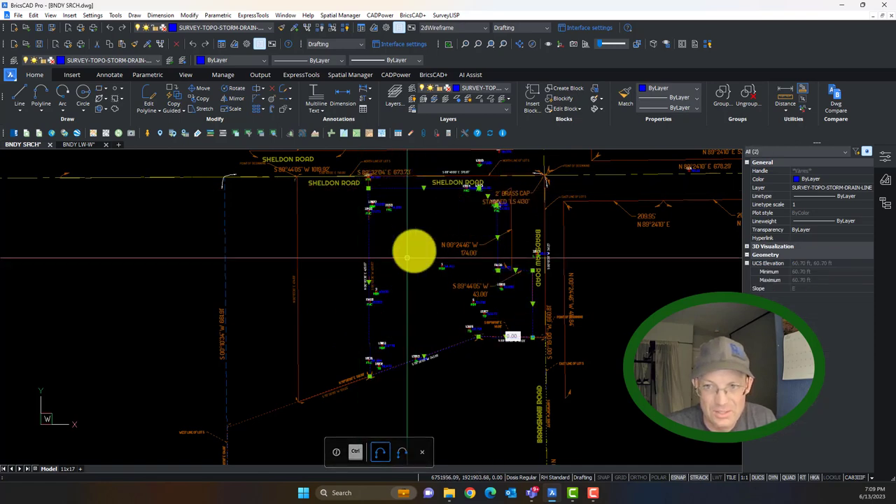
{"action": "key", "text": "Escape"}
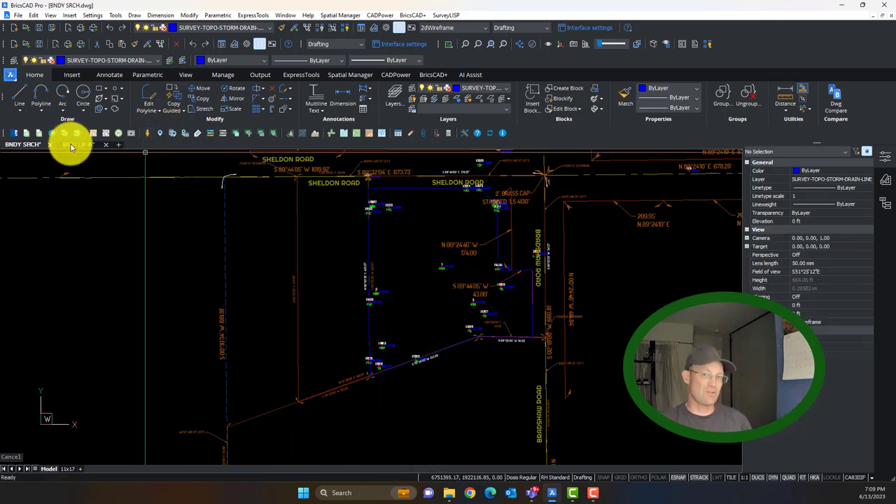
{"action": "scroll", "coordinate": [519, 262], "scroll_direction": "down", "scroll_amount": 3}
{"action": "middle_click_drag", "start_coordinate": [576, 306], "coordinate": [499, 258]}
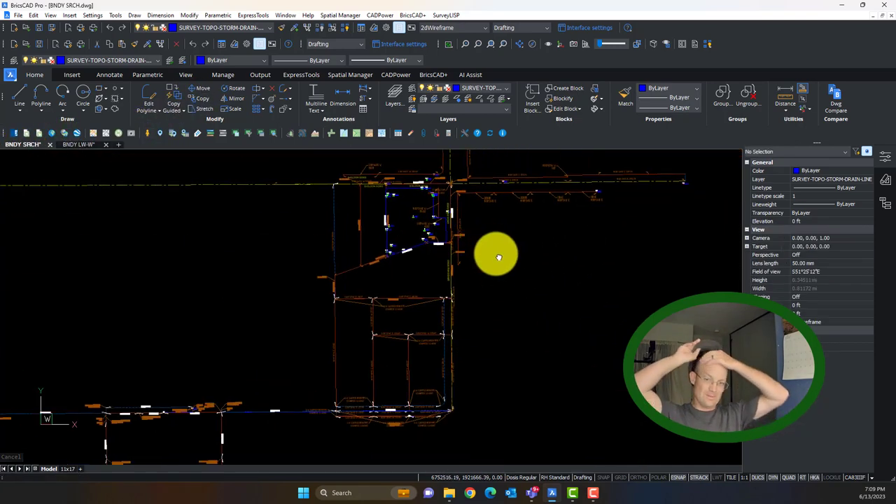
{"action": "scroll", "coordinate": [496, 260], "scroll_direction": "down", "scroll_amount": 2}
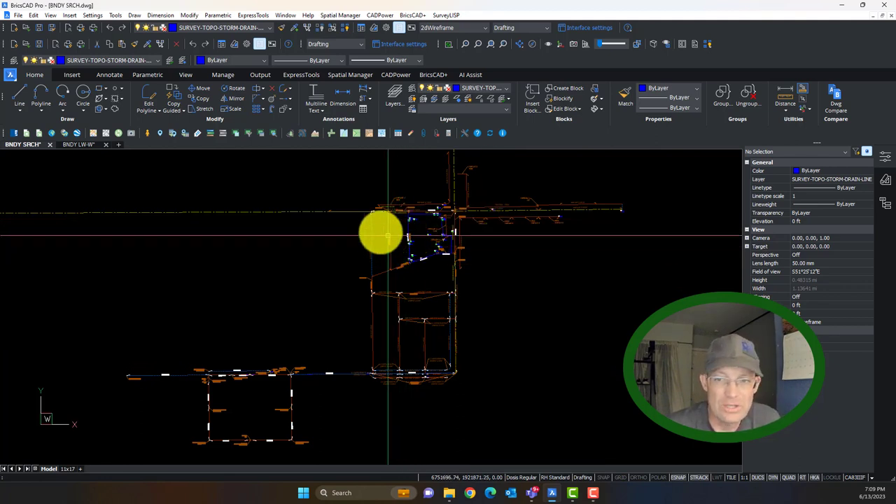
{"action": "type", "text": "a"}
{"action": "key", "text": "Return"}
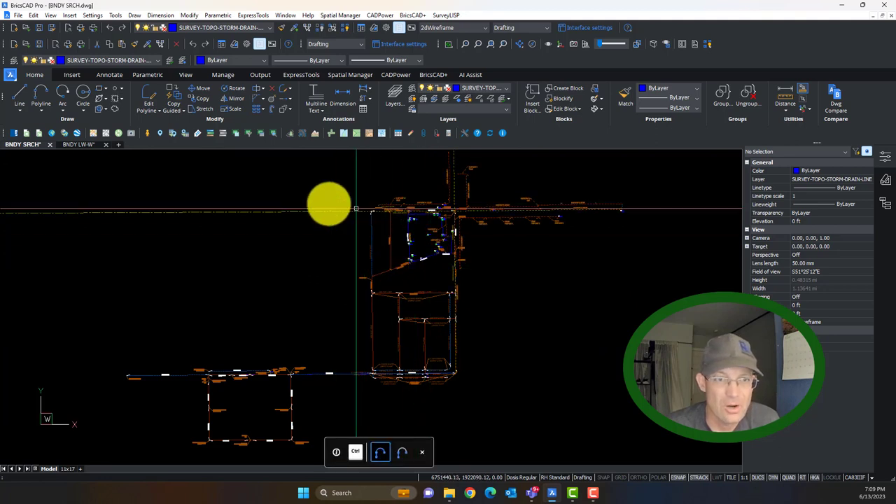
{"action": "key", "text": "Escape"}
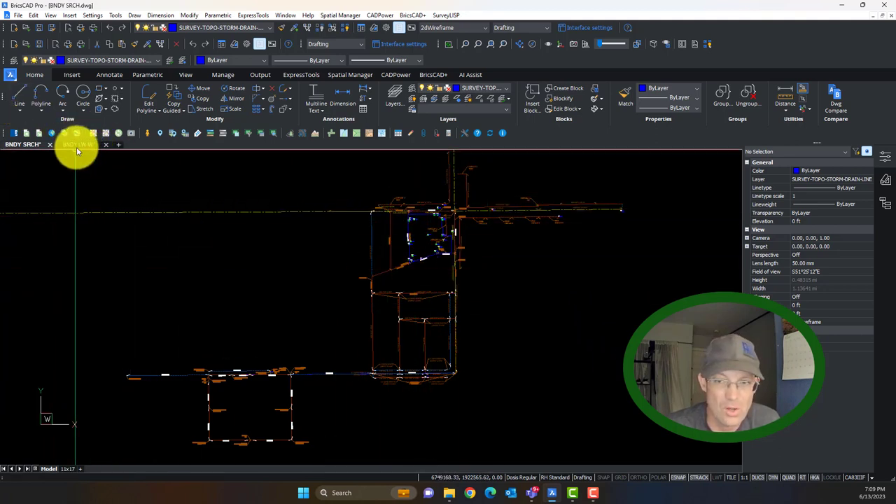
- Compare the magenta parcel outline in the BNDY LW-W drawing with the linework in the BNDY SRCH drawing
{"action": "left_click", "coordinate": [77, 145]}
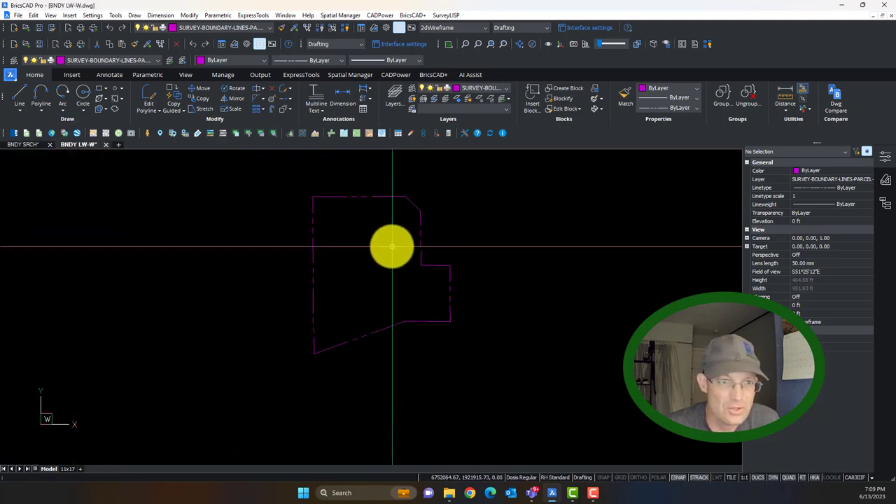
{"action": "middle_click_drag", "start_coordinate": [313, 289], "coordinate": [364, 284]}
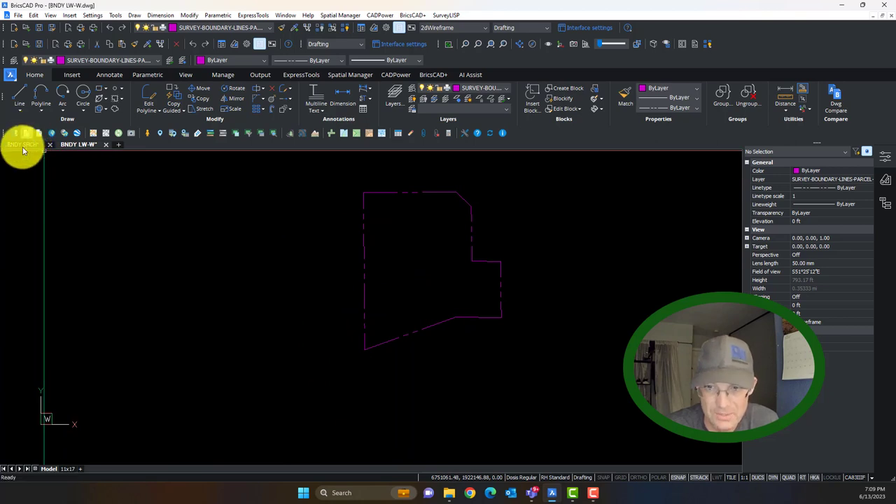
{"action": "left_click", "coordinate": [23, 145]}
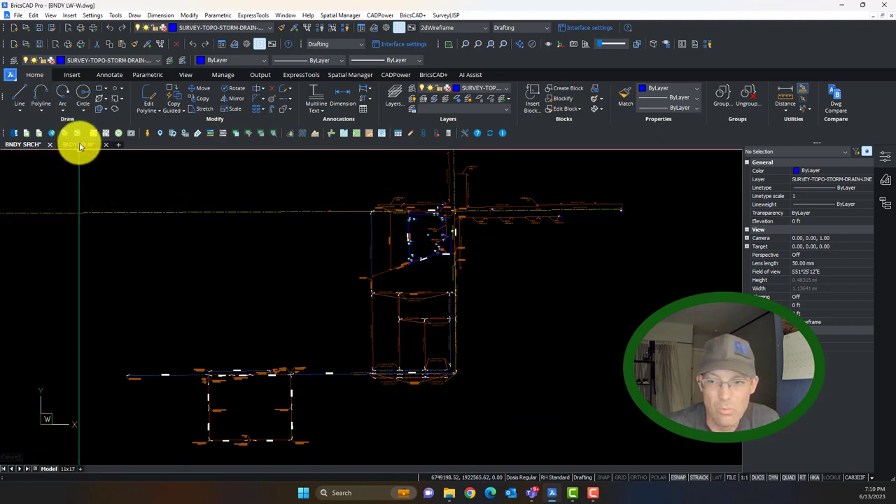
{"action": "left_click", "coordinate": [79, 144]}
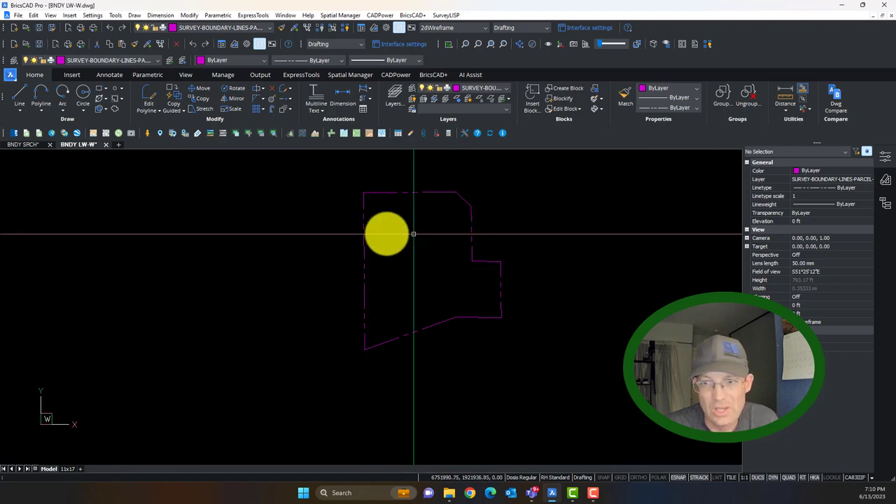
- Examine the parcel outline in the BNDY LW-W drawing, around its northern line and overall shape, and clear any selection
{"action": "left_click_drag", "start_coordinate": [473, 180], "coordinate": [389, 250]}
{"action": "left_click_drag", "start_coordinate": [375, 185], "coordinate": [336, 196]}
{"action": "key", "text": "Escape"}
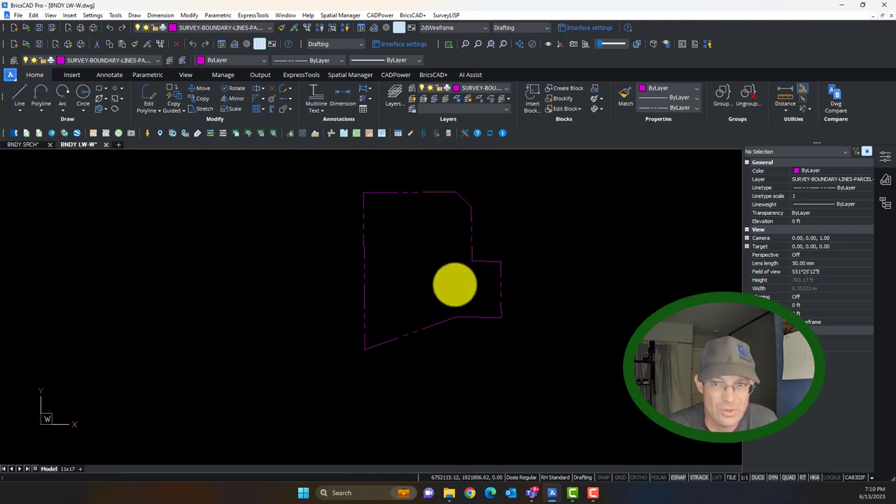
{"action": "scroll", "coordinate": [450, 286], "scroll_direction": "down", "scroll_amount": 2}
{"action": "scroll", "coordinate": [371, 266], "scroll_direction": "up", "scroll_amount": 2}
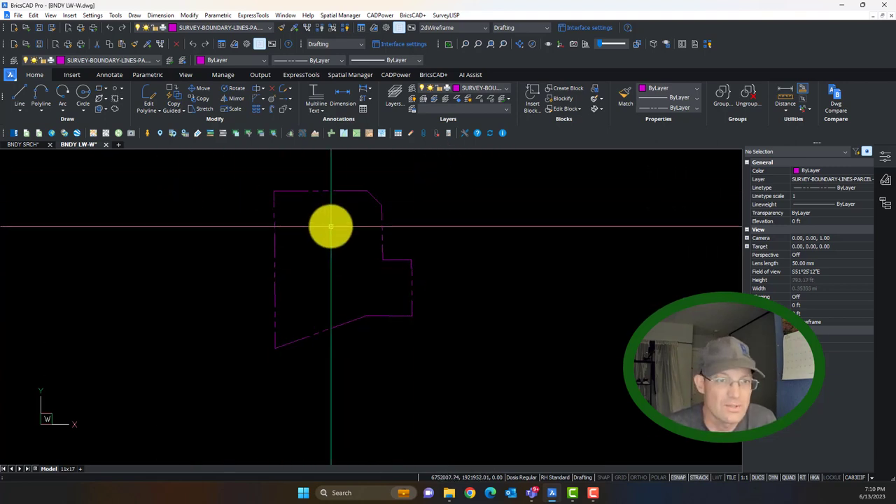
{"action": "mouse_move", "coordinate": [344, 296]}
{"action": "middle_mouse_down"}
{"action": "mouse_move", "coordinate": [406, 296]}
{"action": "mouse_move", "coordinate": [409, 309]}
{"action": "middle_mouse_up"}
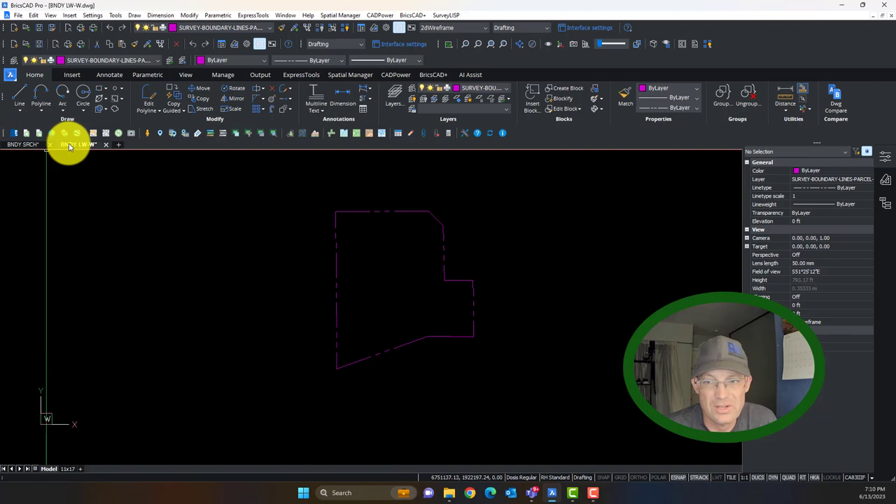
- Return to the BNDY SRCH drawing and examine the road intersection and the Sheldon Road centerline out to its far west end
{"action": "scroll", "coordinate": [430, 257], "scroll_direction": "down", "scroll_amount": 2}
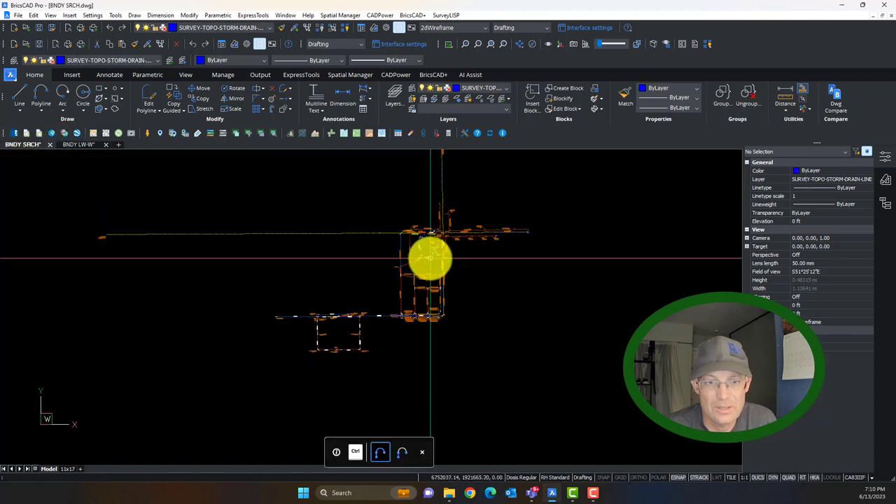
{"action": "scroll", "coordinate": [431, 257], "scroll_direction": "up", "scroll_amount": 2}
{"action": "scroll", "coordinate": [465, 235], "scroll_direction": "down", "scroll_amount": 1}
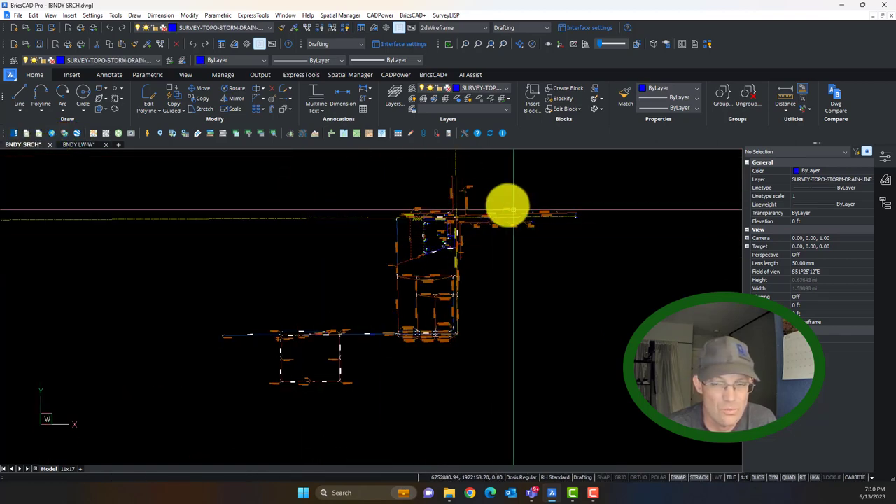
{"action": "scroll", "coordinate": [406, 259], "scroll_direction": "up", "scroll_amount": 3}
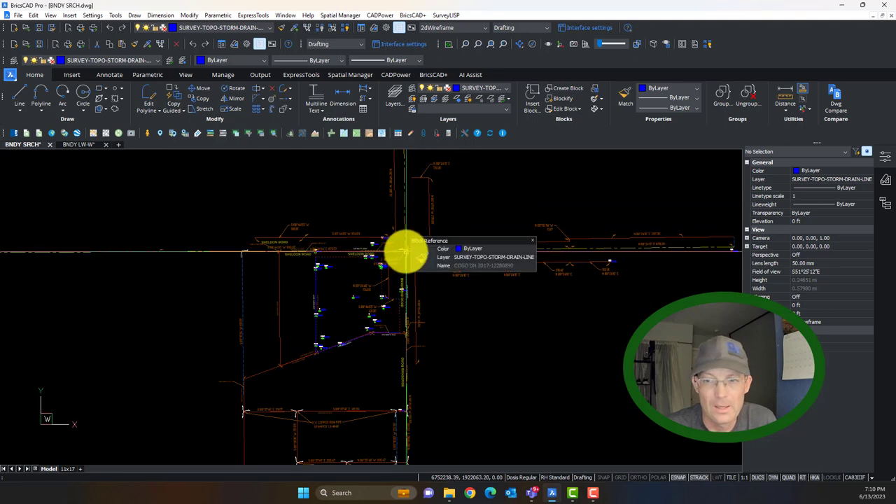
{"action": "scroll", "coordinate": [221, 277], "scroll_direction": "down", "scroll_amount": 1}
{"action": "scroll", "coordinate": [316, 283], "scroll_direction": "down", "scroll_amount": 2}
{"action": "middle_click_drag", "start_coordinate": [316, 282], "coordinate": [520, 266]}
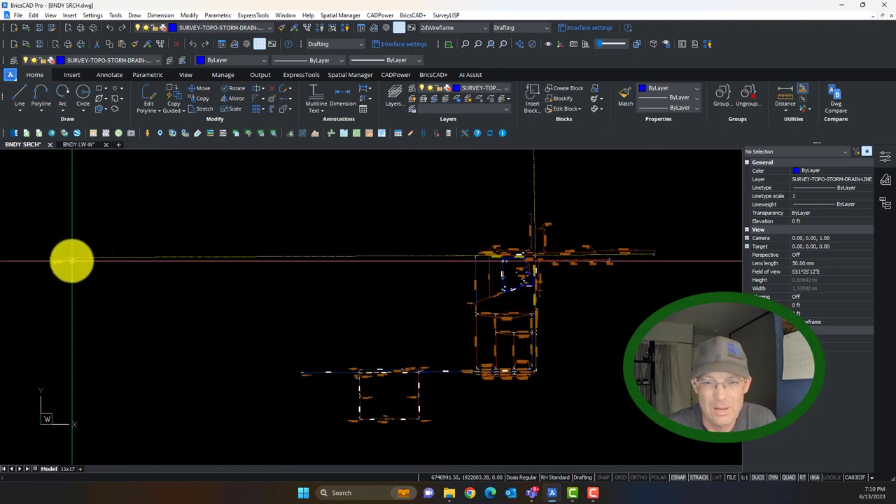
{"action": "mouse_move", "coordinate": [343, 297]}
{"action": "middle_mouse_down"}
{"action": "mouse_move", "coordinate": [310, 290]}
{"action": "mouse_move", "coordinate": [642, 282]}
{"action": "mouse_move", "coordinate": [553, 274]}
{"action": "middle_mouse_up"}
{"action": "scroll", "coordinate": [477, 244], "scroll_direction": "down", "scroll_amount": 2}
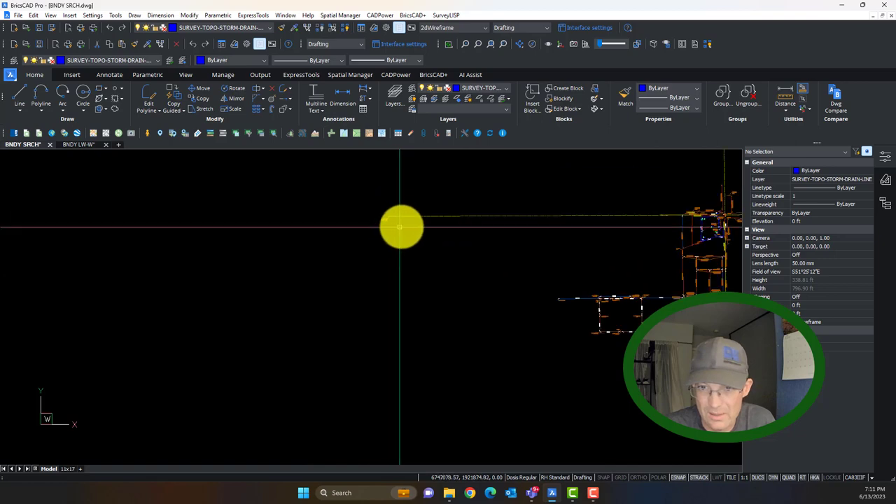
- Draw a circle with a 0.25 mi radius centered on the brass cap at the Sheldon Road and Bradshaw Road intersection
{"action": "scroll", "coordinate": [400, 242], "scroll_direction": "up", "scroll_amount": 6}
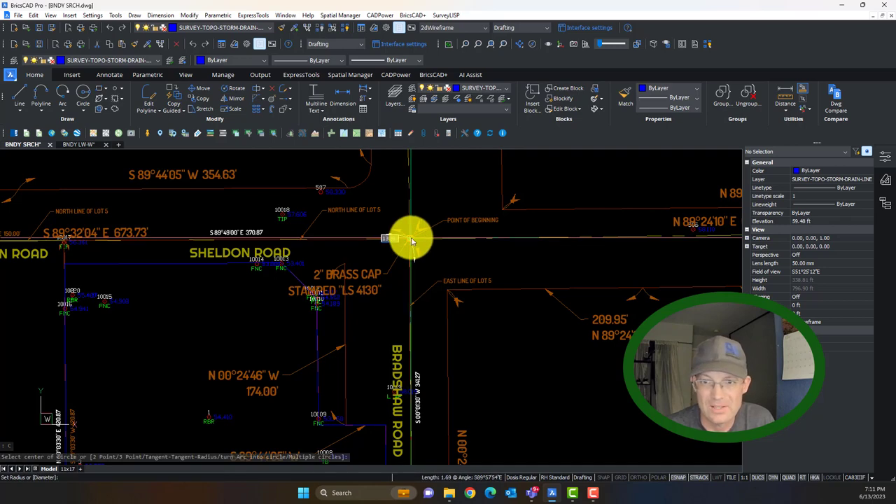
{"action": "left_click", "coordinate": [411, 240]}
{"action": "scroll", "coordinate": [434, 258], "scroll_direction": "down", "scroll_amount": 10}
{"action": "scroll", "coordinate": [407, 266], "scroll_direction": "up", "scroll_amount": 3}
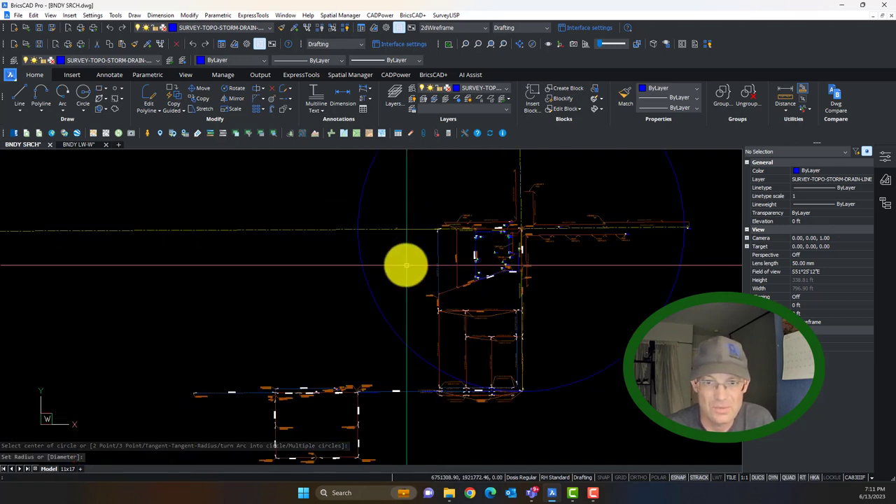
- Select the quarter-mile circle, check its reach against the surrounding linework, and erase it
{"action": "key", "text": "Escape"}
{"action": "mouse_move", "coordinate": [357, 276]}
{"action": "left_mouse_down"}
{"action": "mouse_move", "coordinate": [362, 270]}
{"action": "mouse_move", "coordinate": [370, 322]}
{"action": "mouse_move", "coordinate": [357, 269]}
{"action": "left_mouse_up"}
{"action": "scroll", "coordinate": [357, 269], "scroll_direction": "down", "scroll_amount": 3}
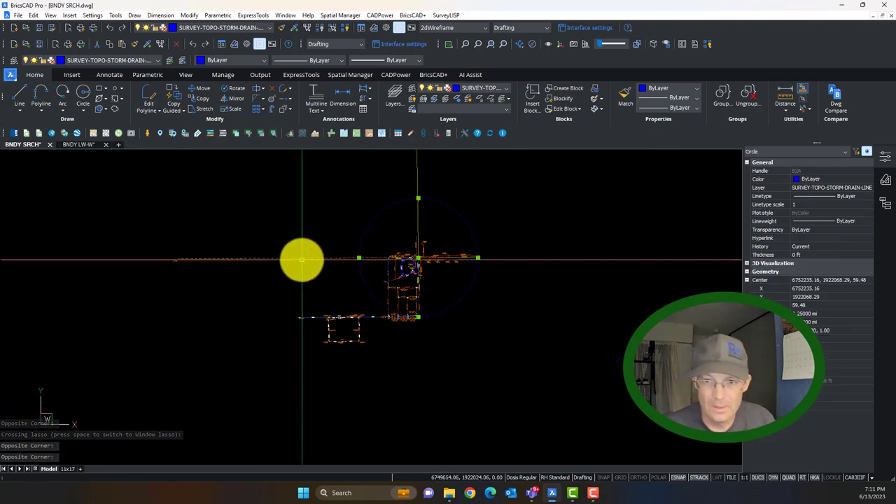
{"action": "key", "text": "Escape"}
{"action": "left_click", "coordinate": [366, 285]}
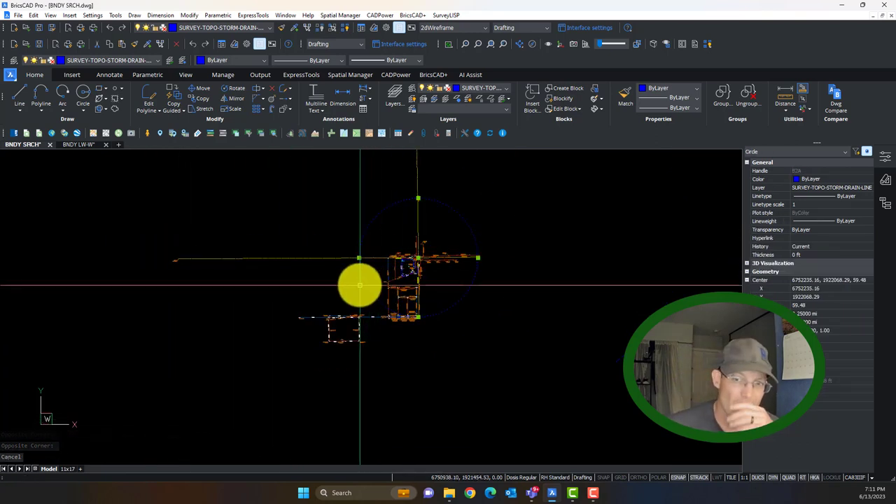
{"action": "key", "text": "Delete"}
- Examine the parcel between Sheldon Road and Bradshaw Road in relation to the intersection and the lot lines to the south
{"action": "scroll", "coordinate": [364, 286], "scroll_direction": "up", "scroll_amount": 6}
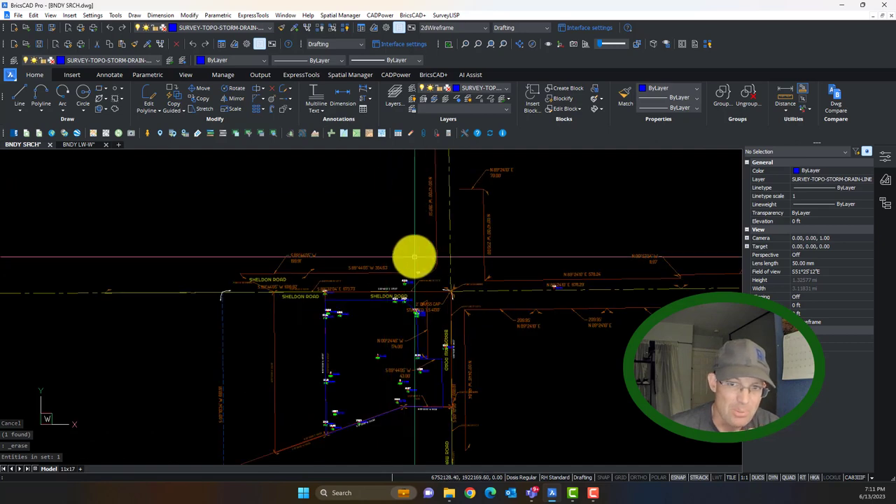
{"action": "scroll", "coordinate": [402, 312], "scroll_direction": "down", "scroll_amount": 6}
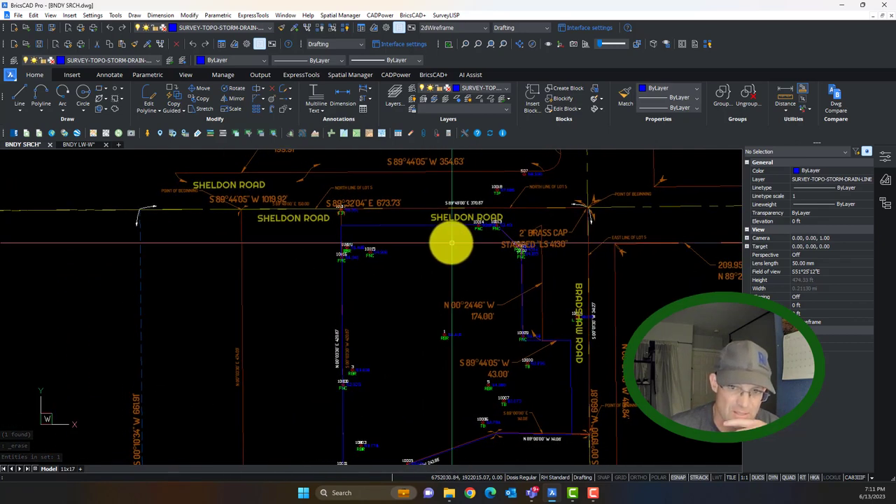
{"action": "scroll", "coordinate": [457, 283], "scroll_direction": "up", "scroll_amount": 3}
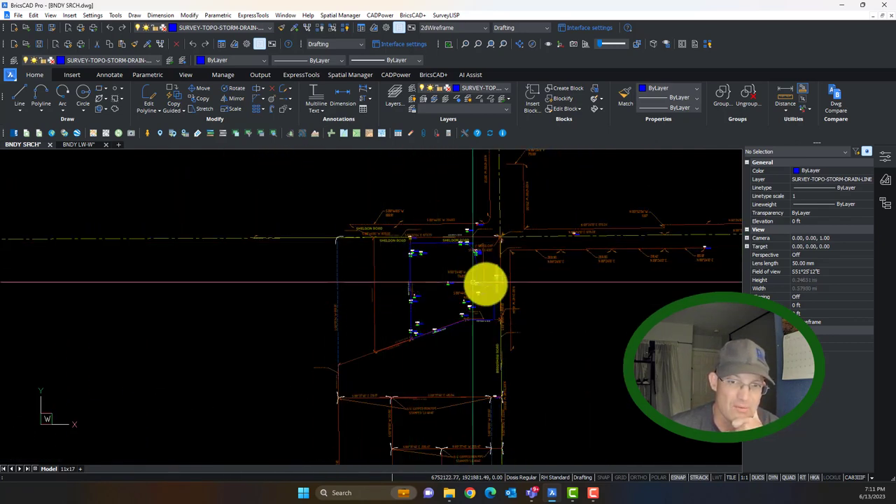
{"action": "scroll", "coordinate": [486, 286], "scroll_direction": "down", "scroll_amount": 3}
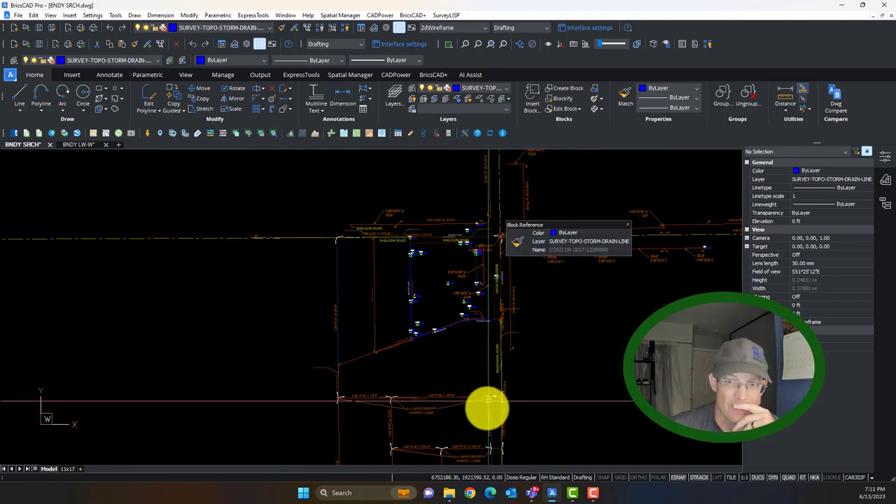
{"action": "scroll", "coordinate": [493, 230], "scroll_direction": "up", "scroll_amount": 3}
{"action": "scroll", "coordinate": [504, 252], "scroll_direction": "down", "scroll_amount": 2}
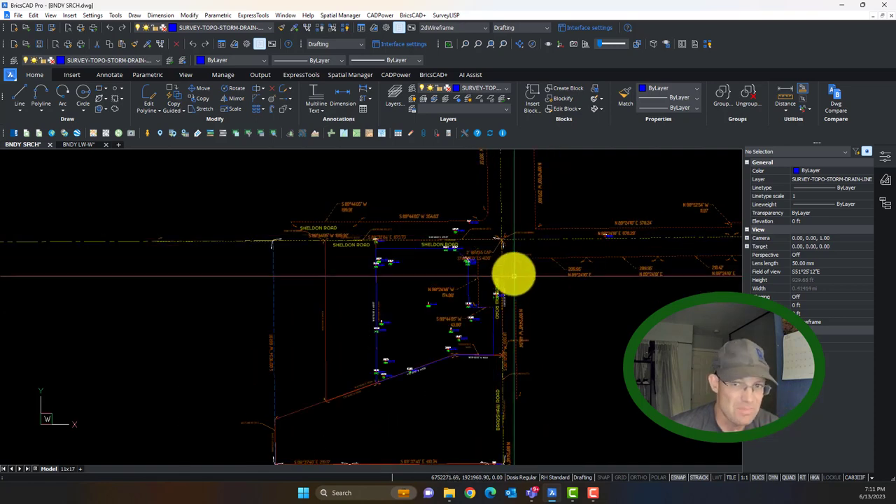
{"action": "mouse_move", "coordinate": [538, 342]}
{"action": "middle_mouse_down"}
{"action": "mouse_move", "coordinate": [546, 266]}
{"action": "mouse_move", "coordinate": [544, 326]}
{"action": "middle_mouse_up"}
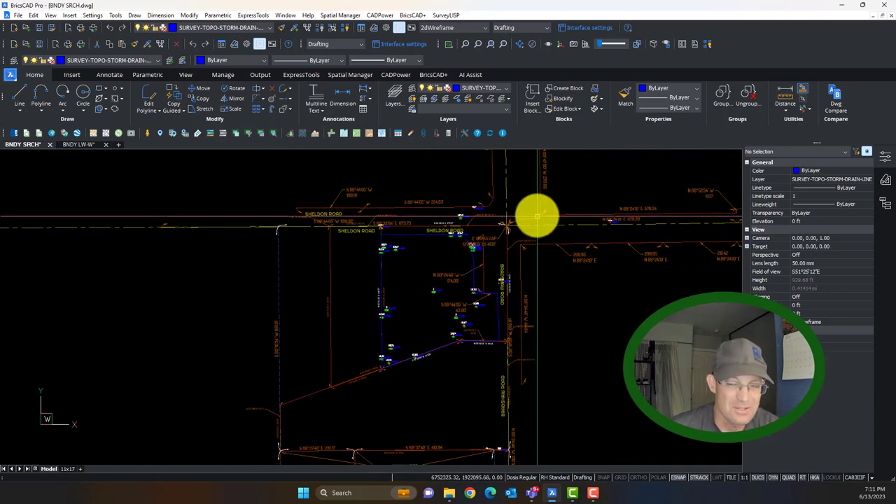
{"action": "scroll", "coordinate": [543, 201], "scroll_direction": "up", "scroll_amount": 3}
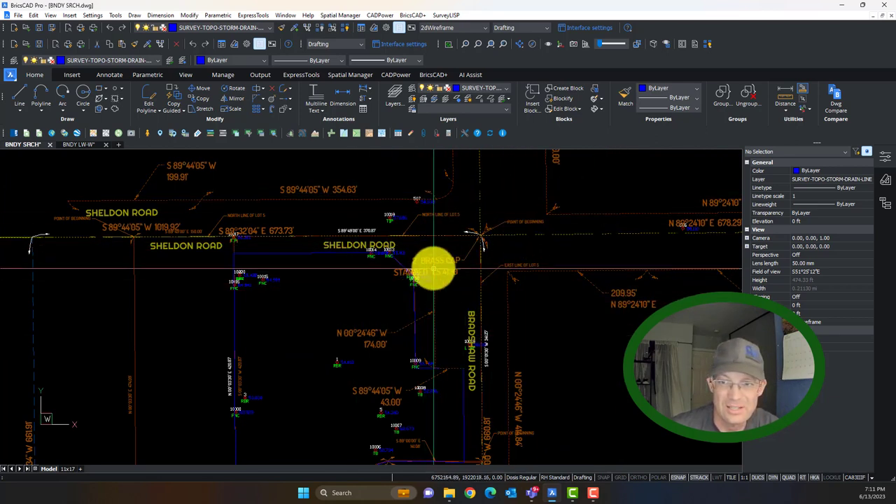
- Inspect the survey point near the N 89°24'10" E 678.29' course and compare its position with the brass cap at the intersection
{"action": "scroll", "coordinate": [483, 234], "scroll_direction": "up", "scroll_amount": 5}
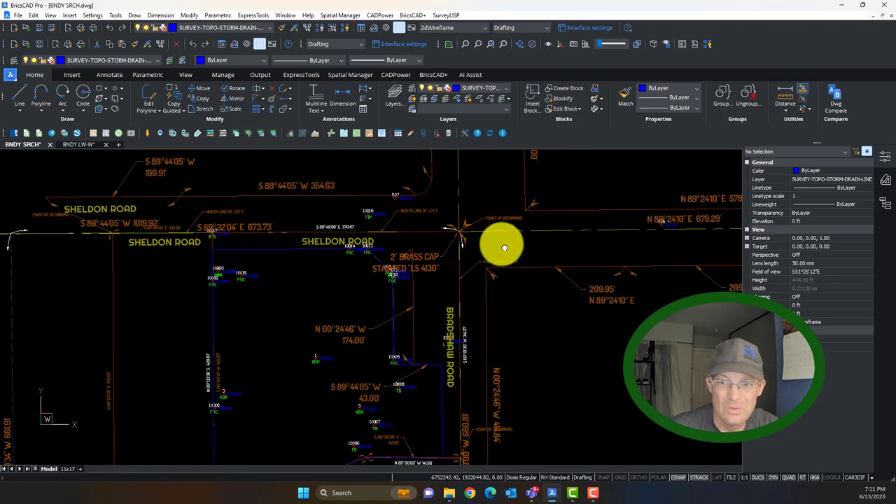
{"action": "middle_click_drag", "start_coordinate": [534, 264], "coordinate": [220, 275]}
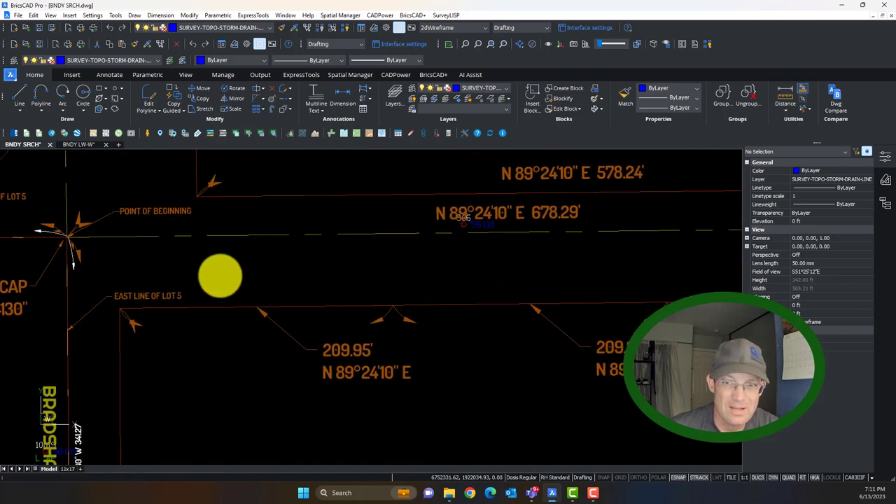
{"action": "scroll", "coordinate": [400, 231], "scroll_direction": "up", "scroll_amount": 2}
{"action": "scroll", "coordinate": [414, 234], "scroll_direction": "down", "scroll_amount": 2}
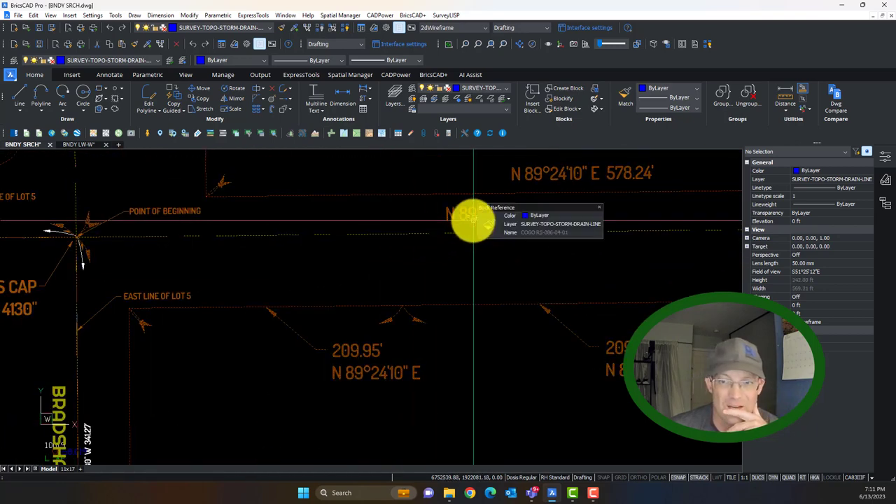
{"action": "middle_click_drag", "start_coordinate": [271, 226], "coordinate": [551, 230]}
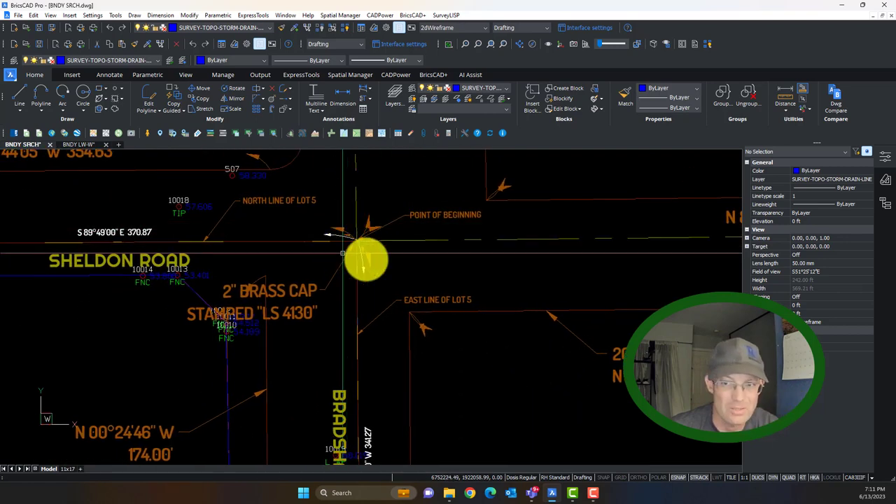
{"action": "middle_click_drag", "start_coordinate": [343, 253], "coordinate": [275, 252]}
{"action": "scroll", "coordinate": [661, 248], "scroll_direction": "down", "scroll_amount": 2}
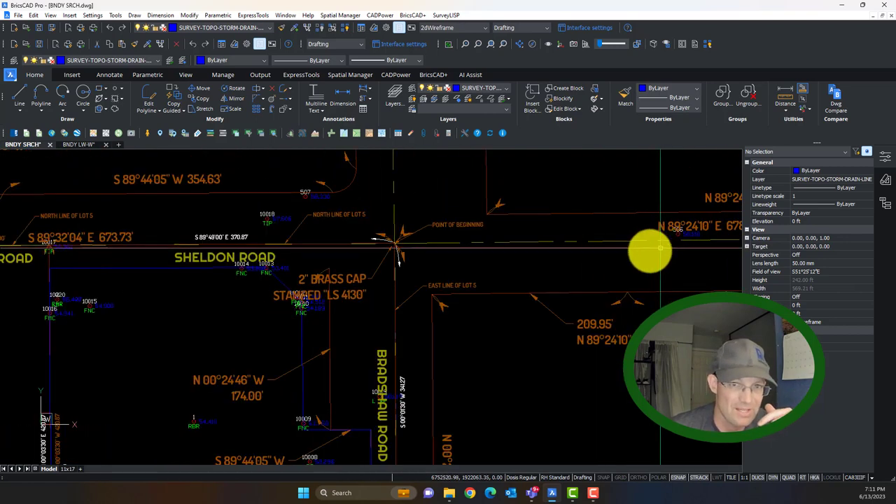
{"action": "scroll", "coordinate": [394, 263], "scroll_direction": "up", "scroll_amount": 6}
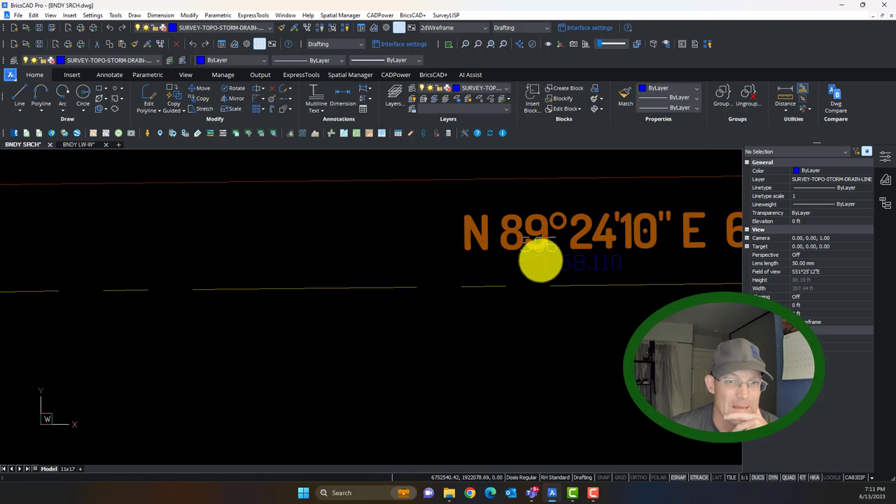
{"action": "scroll", "coordinate": [540, 260], "scroll_direction": "down", "scroll_amount": 3}
{"action": "middle_click_drag", "start_coordinate": [343, 261], "coordinate": [619, 257]}
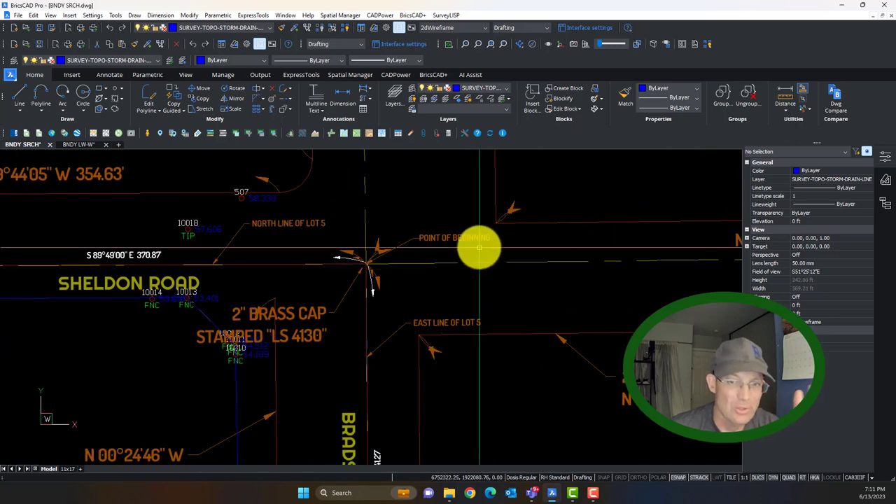
- Examine how the Sheldon Road centerline continues east of the intersection relative to the parcel and Bradshaw Road
{"action": "scroll", "coordinate": [306, 220], "scroll_direction": "down", "scroll_amount": 3}
{"action": "mouse_move", "coordinate": [230, 290]}
{"action": "middle_mouse_down"}
{"action": "mouse_move", "coordinate": [360, 284]}
{"action": "mouse_move", "coordinate": [280, 283]}
{"action": "mouse_move", "coordinate": [309, 267]}
{"action": "mouse_move", "coordinate": [274, 270]}
{"action": "middle_mouse_up"}
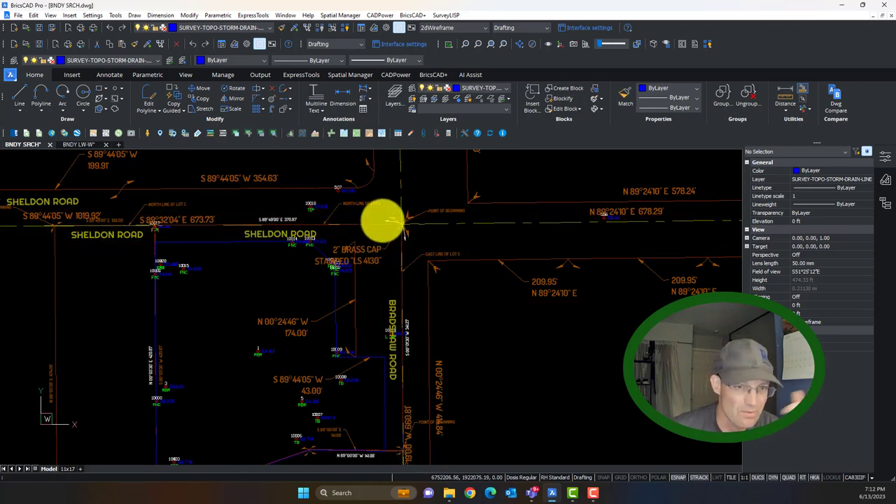
{"action": "scroll", "coordinate": [382, 220], "scroll_direction": "down", "scroll_amount": 1}
{"action": "middle_click_drag", "start_coordinate": [474, 247], "coordinate": [400, 267]}
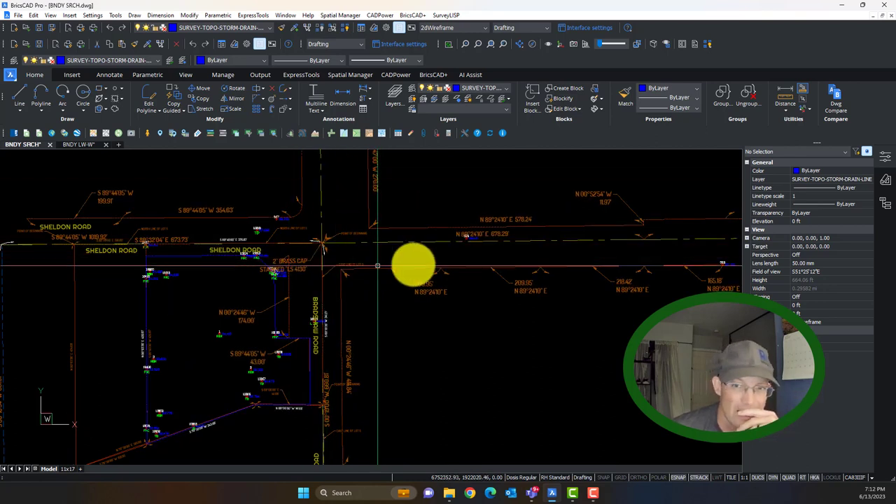
{"action": "middle_click_drag", "start_coordinate": [345, 277], "coordinate": [424, 272]}
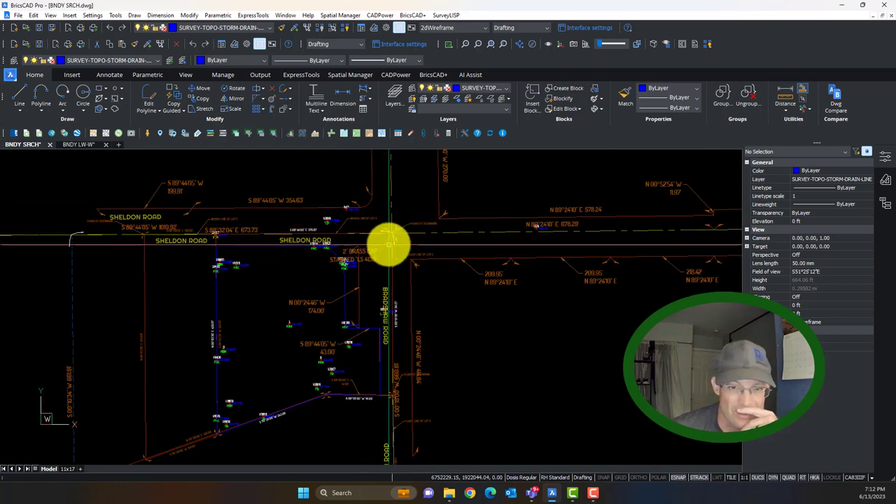
- Examine survey point 509 and the point at the Sheldon Road centerline's east end against the nearby N 89°24'10" E courses
{"action": "scroll", "coordinate": [392, 229], "scroll_direction": "up", "scroll_amount": 2}
{"action": "scroll", "coordinate": [390, 268], "scroll_direction": "down", "scroll_amount": 3}
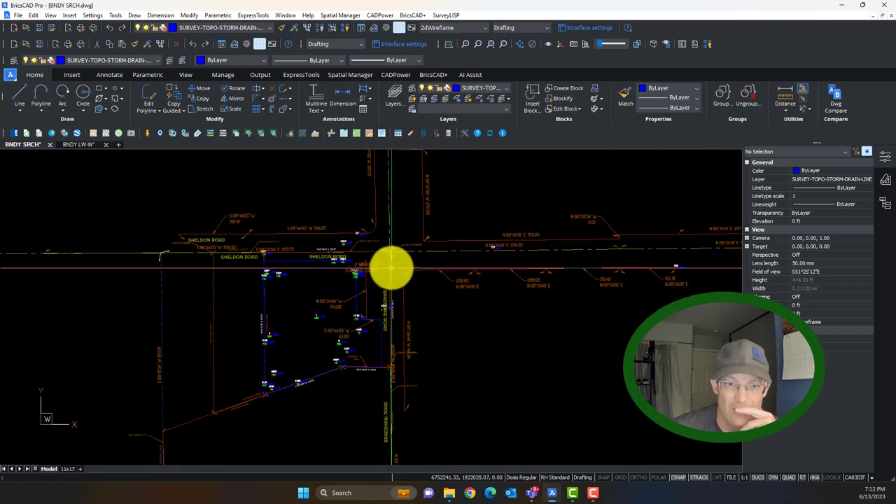
{"action": "mouse_move", "coordinate": [456, 318]}
{"action": "middle_mouse_down"}
{"action": "mouse_move", "coordinate": [294, 301]}
{"action": "mouse_move", "coordinate": [329, 299]}
{"action": "mouse_move", "coordinate": [357, 247]}
{"action": "middle_mouse_up"}
{"action": "scroll", "coordinate": [358, 246], "scroll_direction": "down", "scroll_amount": 1}
{"action": "middle_click_drag", "start_coordinate": [511, 282], "coordinate": [356, 352]}
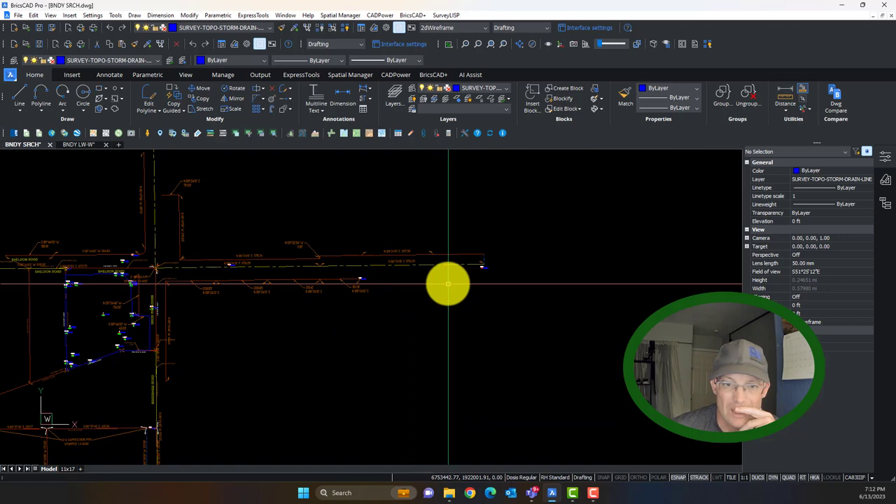
{"action": "scroll", "coordinate": [518, 244], "scroll_direction": "up", "scroll_amount": 5}
{"action": "middle_click_drag", "start_coordinate": [496, 244], "coordinate": [874, 254]}
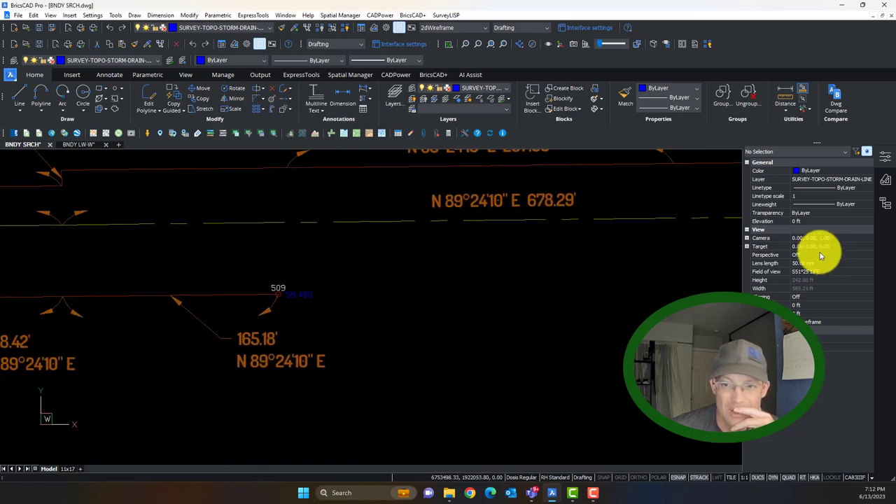
{"action": "scroll", "coordinate": [490, 290], "scroll_direction": "down", "scroll_amount": 5}
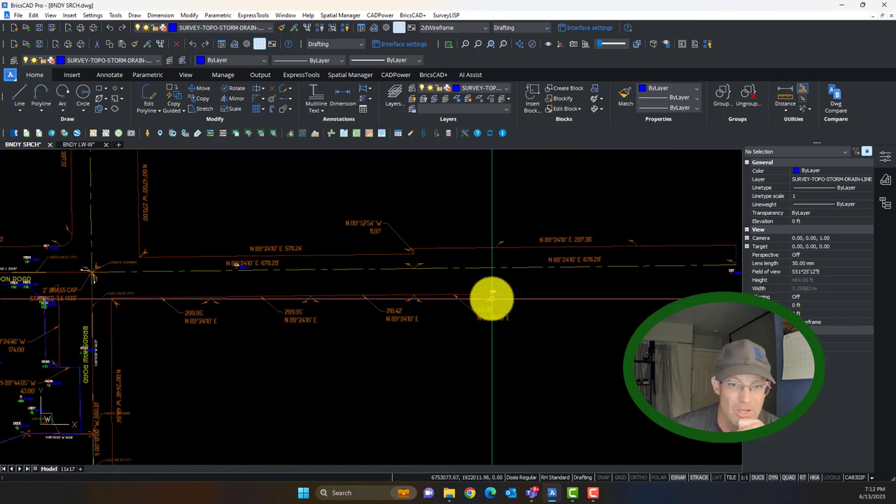
{"action": "middle_click_drag", "start_coordinate": [493, 315], "coordinate": [144, 292]}
{"action": "scroll", "coordinate": [338, 244], "scroll_direction": "up", "scroll_amount": 4}
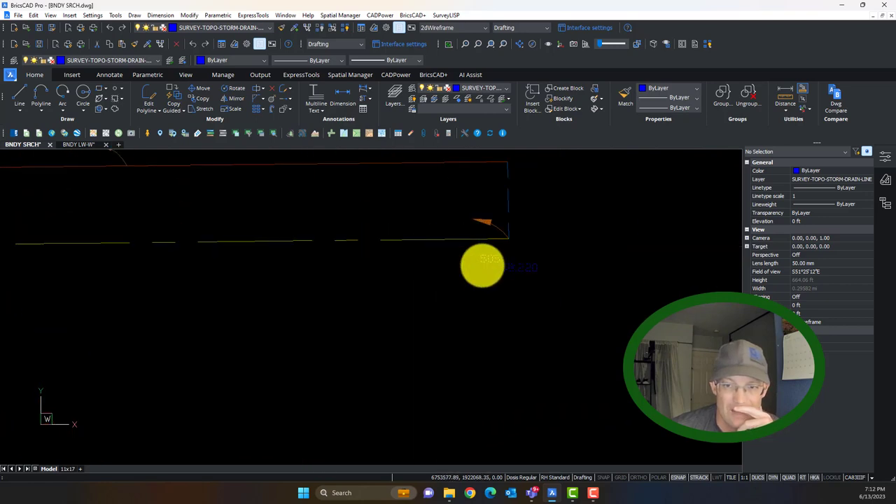
{"action": "scroll", "coordinate": [484, 264], "scroll_direction": "up", "scroll_amount": 2}
{"action": "scroll", "coordinate": [490, 266], "scroll_direction": "down", "scroll_amount": 8}
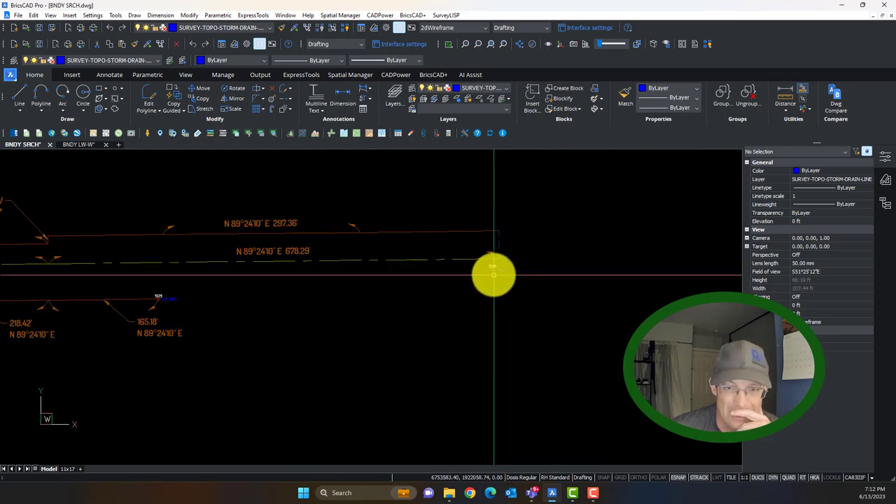
- Inspect survey point 501 in the southern linework against the line corner at the east end of the N 89°38'40" W 208.83' course
{"action": "mouse_move", "coordinate": [262, 306]}
{"action": "middle_mouse_down"}
{"action": "mouse_move", "coordinate": [465, 269]}
{"action": "mouse_move", "coordinate": [432, 349]}
{"action": "mouse_move", "coordinate": [406, 182]}
{"action": "mouse_move", "coordinate": [426, 411]}
{"action": "mouse_move", "coordinate": [420, 370]}
{"action": "mouse_move", "coordinate": [441, 294]}
{"action": "mouse_move", "coordinate": [408, 294]}
{"action": "middle_mouse_up"}
{"action": "mouse_move", "coordinate": [408, 294]}
{"action": "left_mouse_down"}
{"action": "mouse_move", "coordinate": [387, 268]}
{"action": "mouse_move", "coordinate": [385, 284]}
{"action": "mouse_move", "coordinate": [401, 275]}
{"action": "mouse_move", "coordinate": [389, 266]}
{"action": "left_mouse_up"}
{"action": "scroll", "coordinate": [390, 266], "scroll_direction": "down", "scroll_amount": 2}
{"action": "key", "text": "Escape"}
{"action": "key", "text": "Escape"}
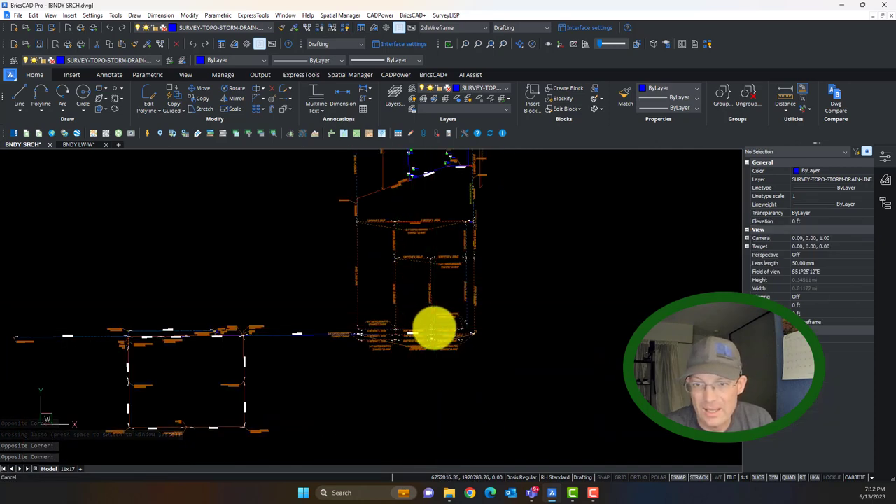
{"action": "middle_click_drag", "start_coordinate": [184, 396], "coordinate": [360, 371]}
{"action": "scroll", "coordinate": [560, 294], "scroll_direction": "up", "scroll_amount": 5}
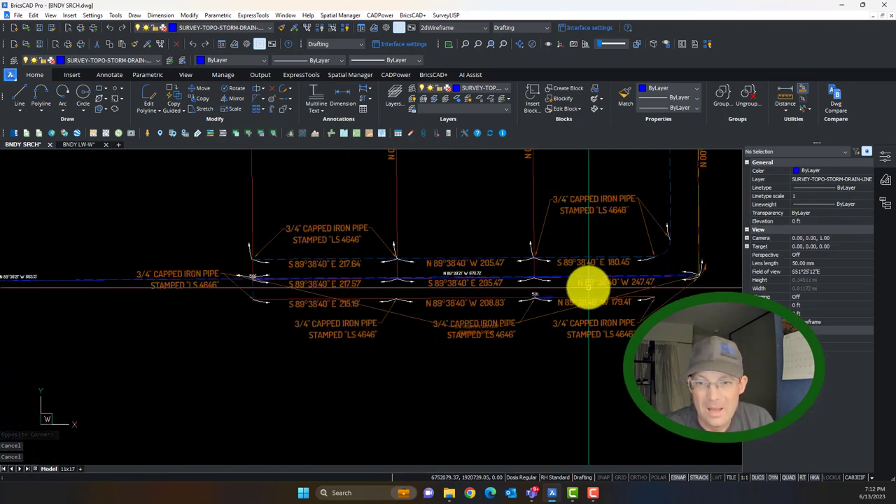
{"action": "scroll", "coordinate": [420, 300], "scroll_direction": "down", "scroll_amount": 2}
{"action": "scroll", "coordinate": [420, 300], "scroll_direction": "up", "scroll_amount": 4}
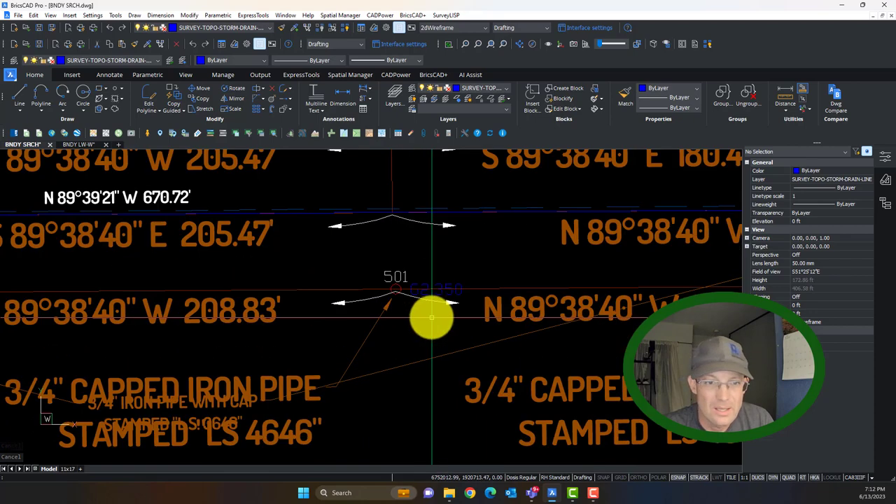
{"action": "scroll", "coordinate": [376, 268], "scroll_direction": "down", "scroll_amount": 3}
{"action": "scroll", "coordinate": [392, 274], "scroll_direction": "up", "scroll_amount": 4}
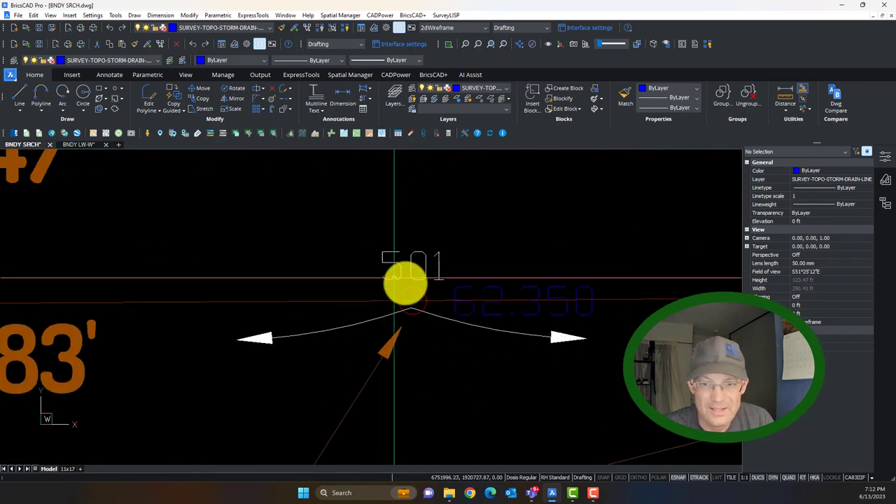
{"action": "scroll", "coordinate": [413, 303], "scroll_direction": "down", "scroll_amount": 3}
{"action": "scroll", "coordinate": [414, 305], "scroll_direction": "down", "scroll_amount": 3}
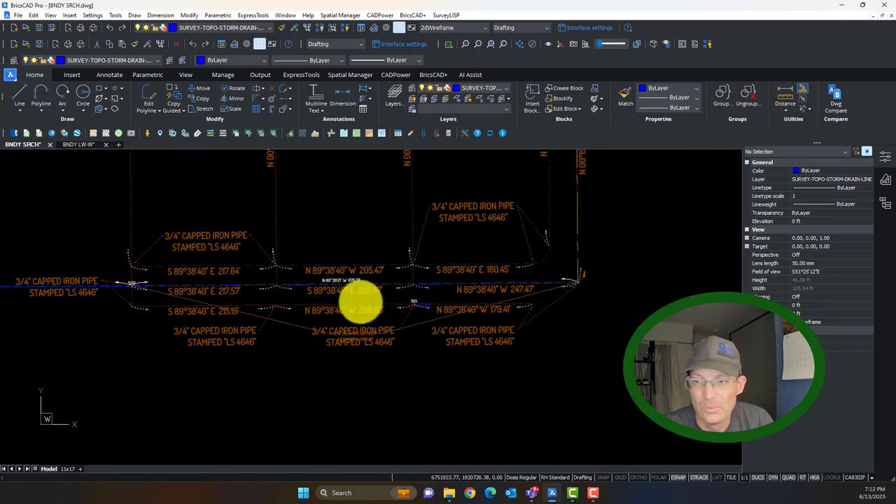
- Inspect point 500 at the west end of the S 89°38'40" E 217.57' course and compare its fit with point 501
{"action": "middle_click_drag", "start_coordinate": [212, 277], "coordinate": [312, 267]}
{"action": "scroll", "coordinate": [206, 281], "scroll_direction": "up", "scroll_amount": 4}
{"action": "scroll", "coordinate": [252, 270], "scroll_direction": "up", "scroll_amount": 2}
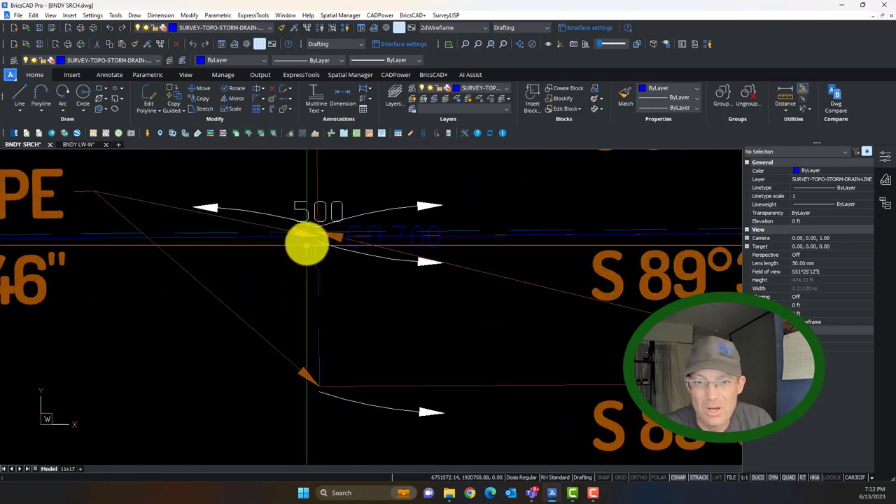
{"action": "scroll", "coordinate": [313, 248], "scroll_direction": "down", "scroll_amount": 3}
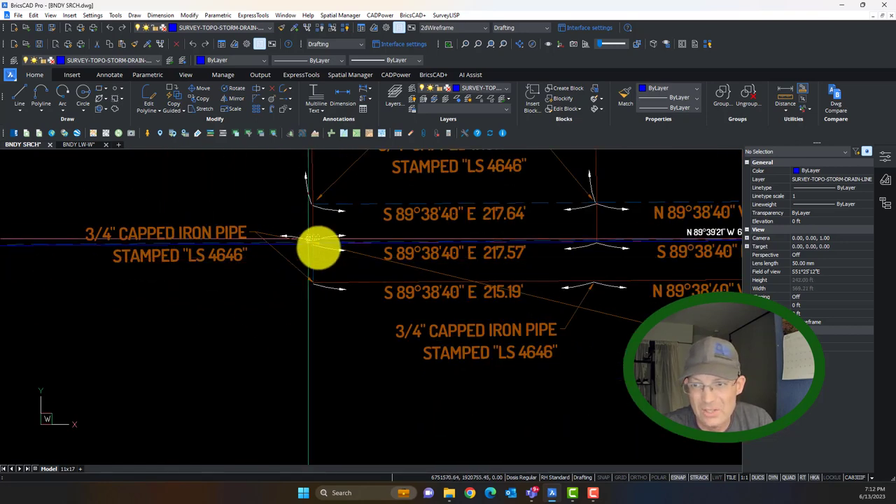
{"action": "scroll", "coordinate": [210, 250], "scroll_direction": "down", "scroll_amount": 2}
{"action": "middle_click_drag", "start_coordinate": [577, 249], "coordinate": [559, 254]}
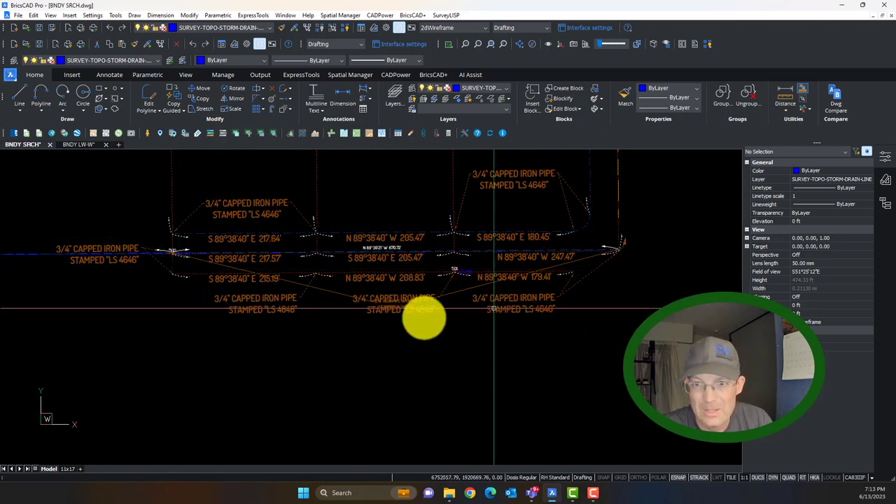
{"action": "scroll", "coordinate": [390, 267], "scroll_direction": "up", "scroll_amount": 4}
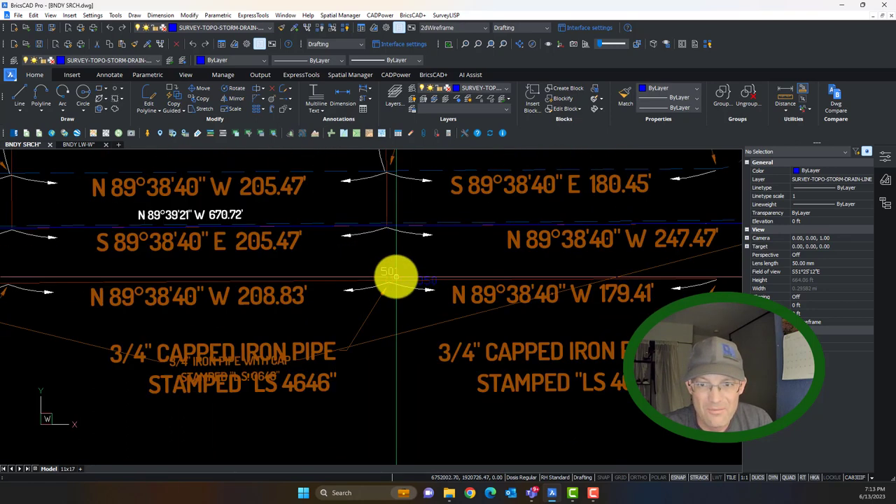
{"action": "scroll", "coordinate": [396, 278], "scroll_direction": "down", "scroll_amount": 4}
- Examine how survey point 508, just west of the N 00°24'46" W 1312.53' line, sits relative to the lot line and corner
{"action": "middle_click_drag", "start_coordinate": [469, 159], "coordinate": [405, 305]}
{"action": "middle_click_drag", "start_coordinate": [410, 206], "coordinate": [397, 254]}
{"action": "scroll", "coordinate": [430, 219], "scroll_direction": "up", "scroll_amount": 5}
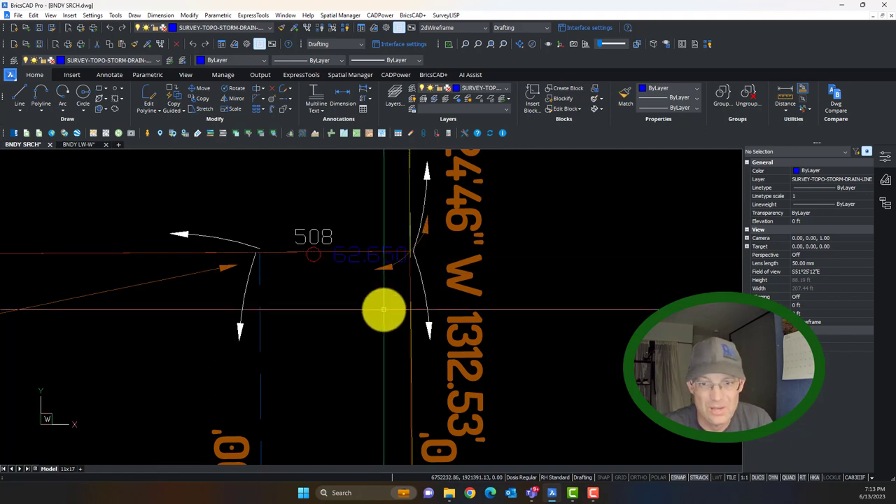
{"action": "scroll", "coordinate": [384, 310], "scroll_direction": "down", "scroll_amount": 1}
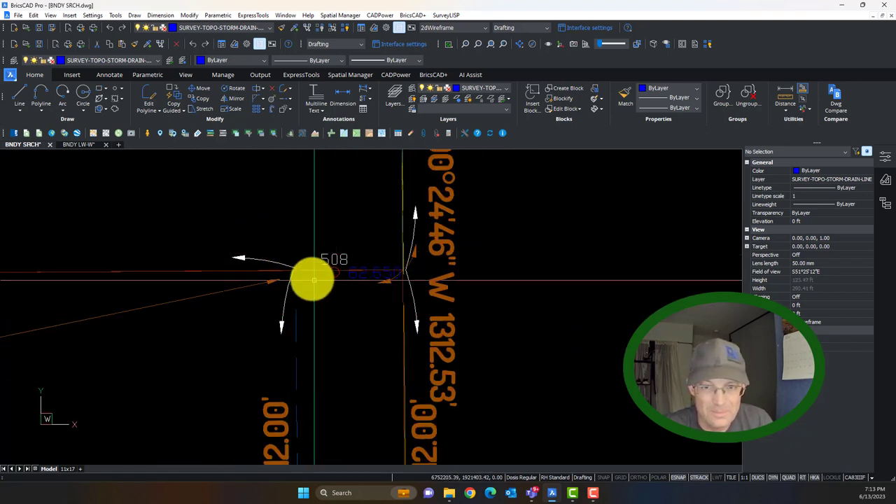
{"action": "scroll", "coordinate": [308, 292], "scroll_direction": "up", "scroll_amount": 4}
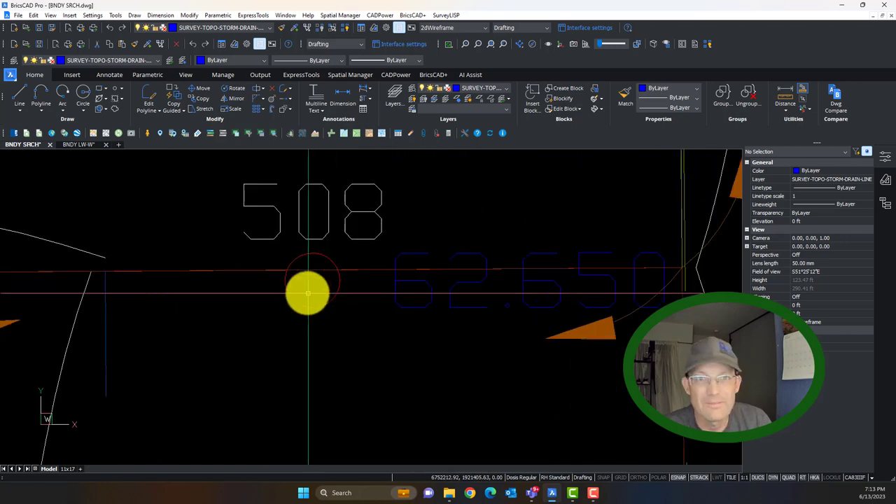
{"action": "scroll", "coordinate": [310, 290], "scroll_direction": "down", "scroll_amount": 2}
{"action": "scroll", "coordinate": [334, 287], "scroll_direction": "up", "scroll_amount": 4}
{"action": "scroll", "coordinate": [352, 250], "scroll_direction": "down", "scroll_amount": 6}
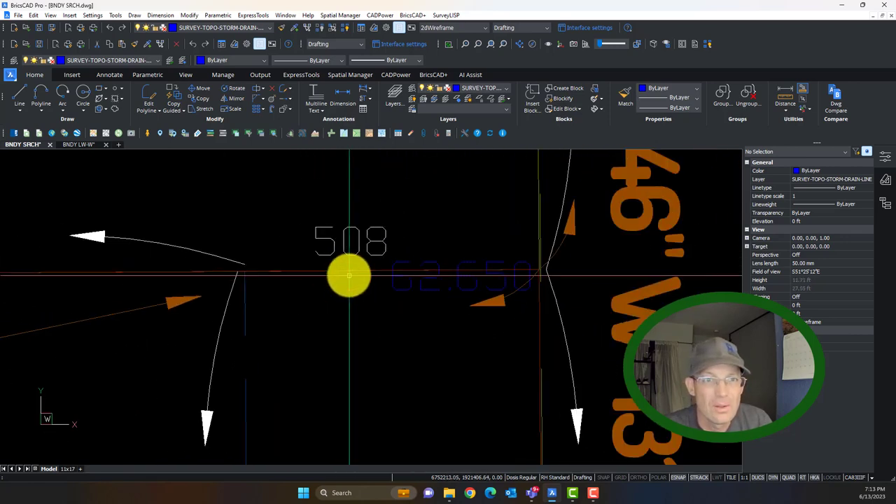
{"action": "scroll", "coordinate": [347, 289], "scroll_direction": "up", "scroll_amount": 4}
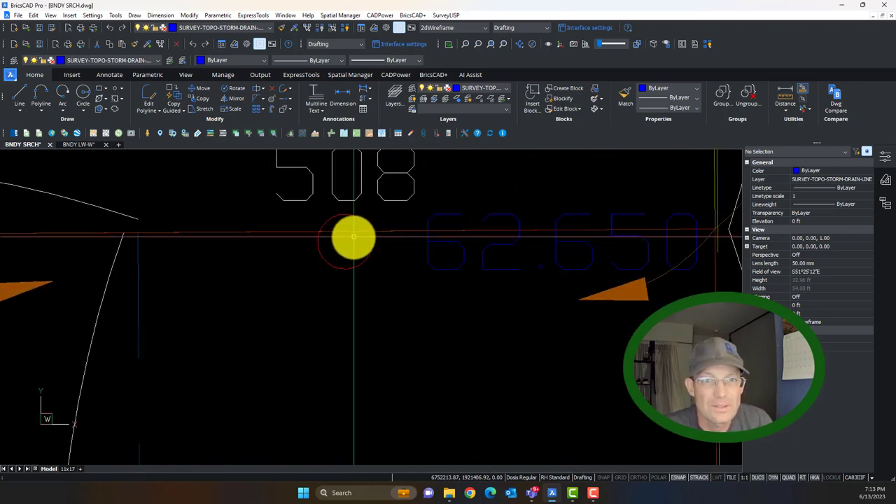
- Add an aligned dimension for the offset between the center of point 508 and the lot line just north of it
{"action": "left_click", "coordinate": [108, 75]}
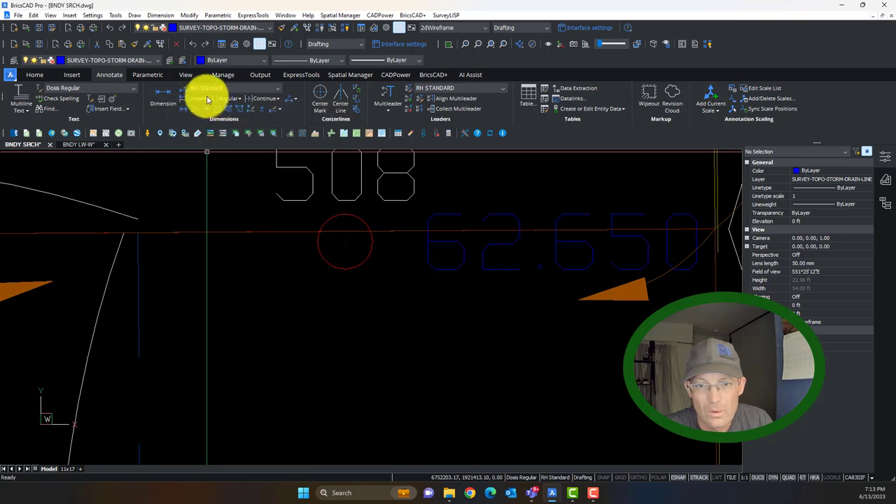
{"action": "left_click", "coordinate": [203, 120]}
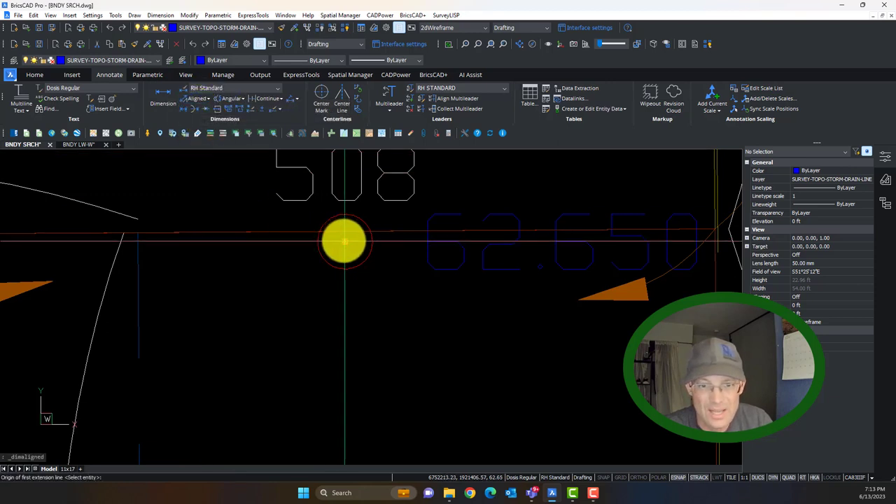
{"action": "left_click", "coordinate": [344, 241]}
{"action": "left_click", "coordinate": [346, 231]}
{"action": "left_click", "coordinate": [289, 238]}
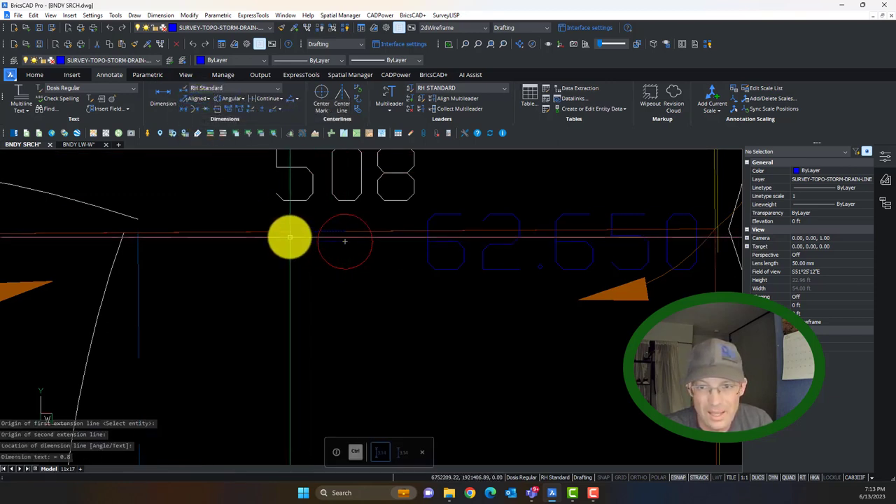
{"action": "scroll", "coordinate": [315, 250], "scroll_direction": "up", "scroll_amount": 5}
{"action": "scroll", "coordinate": [320, 250], "scroll_direction": "down", "scroll_amount": 3}
{"action": "scroll", "coordinate": [320, 250], "scroll_direction": "down", "scroll_amount": 4}
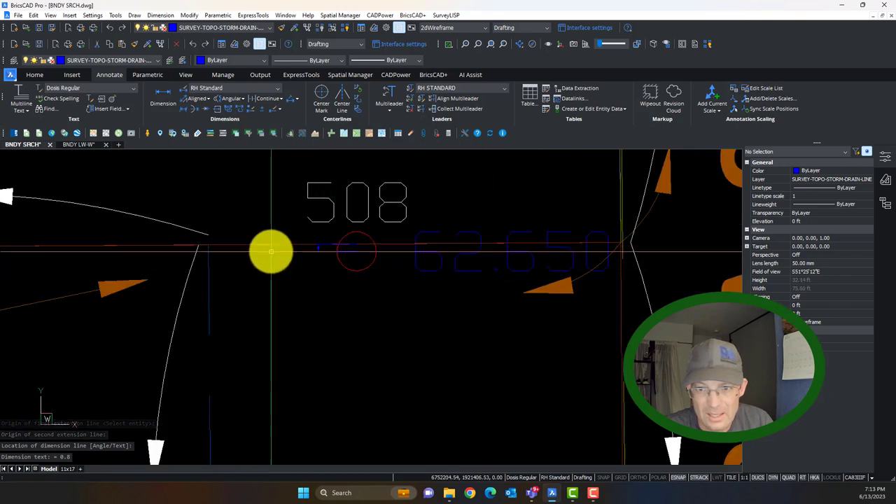
- Add an aligned dimension along the lot line from the corner west of point 508 to the line location abreast of the point
{"action": "key", "text": "Return"}
{"action": "left_click", "coordinate": [220, 244]}
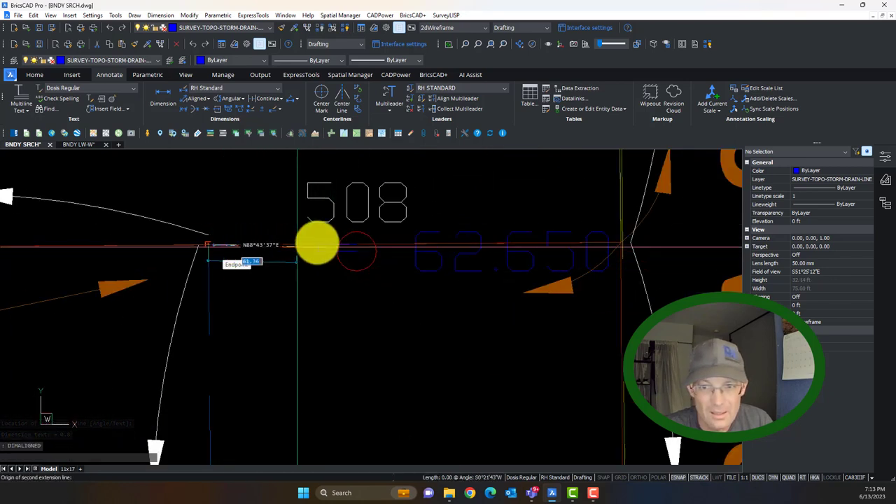
{"action": "scroll", "coordinate": [378, 254], "scroll_direction": "up", "scroll_amount": 3}
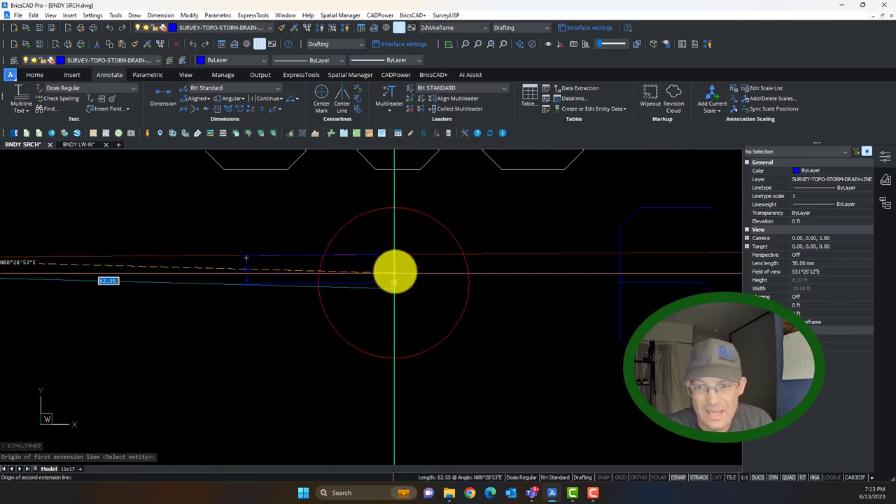
{"action": "left_click", "coordinate": [394, 253]}
{"action": "scroll", "coordinate": [387, 236], "scroll_direction": "down", "scroll_amount": 5}
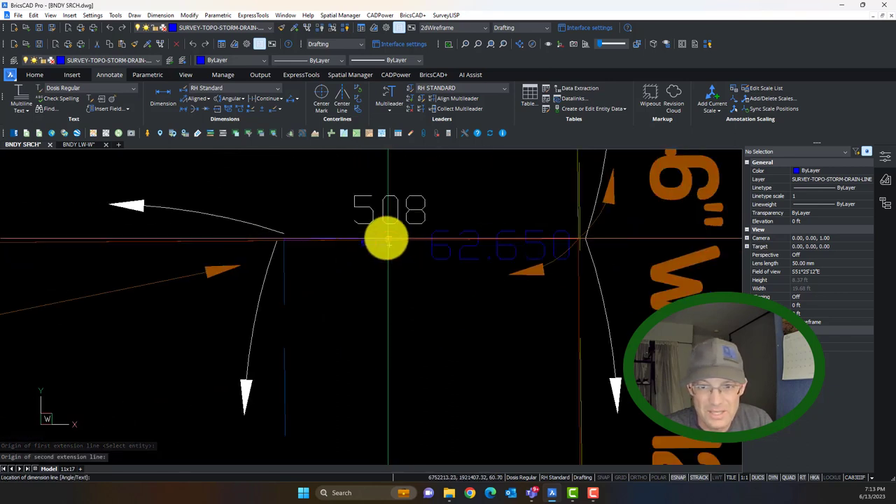
{"action": "left_click", "coordinate": [323, 234]}
{"action": "scroll", "coordinate": [323, 233], "scroll_direction": "up", "scroll_amount": 5}
{"action": "scroll", "coordinate": [386, 236], "scroll_direction": "up", "scroll_amount": 3}
{"action": "scroll", "coordinate": [422, 275], "scroll_direction": "down", "scroll_amount": 5}
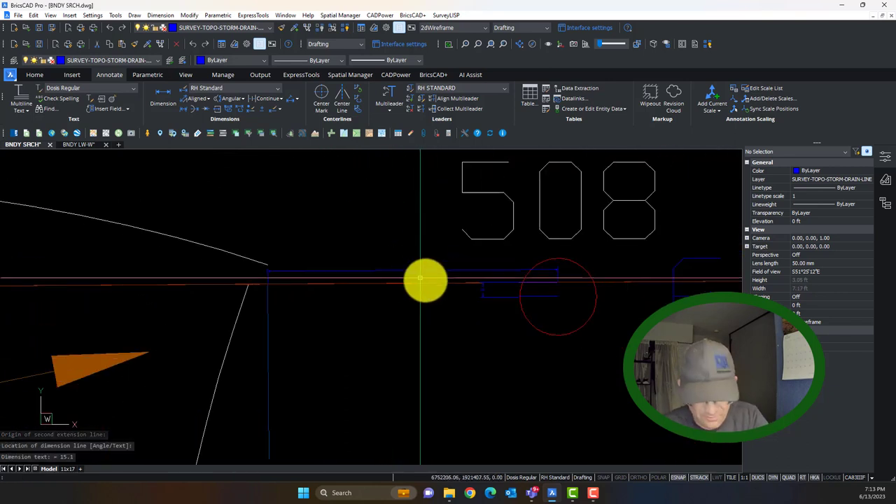
- Erase both aligned dimensions beside point 508
{"action": "mouse_move", "coordinate": [425, 280]}
{"action": "middle_mouse_down"}
{"action": "mouse_move", "coordinate": [360, 260]}
{"action": "mouse_move", "coordinate": [316, 261]}
{"action": "middle_mouse_up"}
{"action": "scroll", "coordinate": [300, 252], "scroll_direction": "up", "scroll_amount": 4}
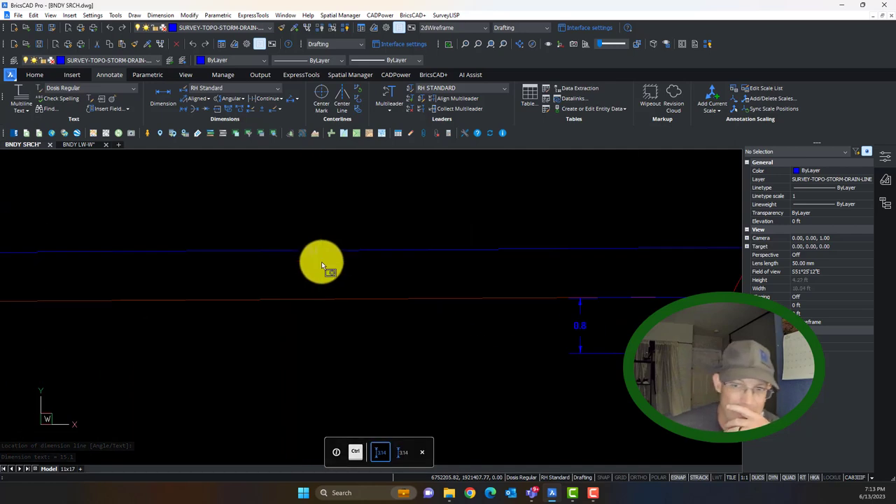
{"action": "left_click", "coordinate": [340, 249]}
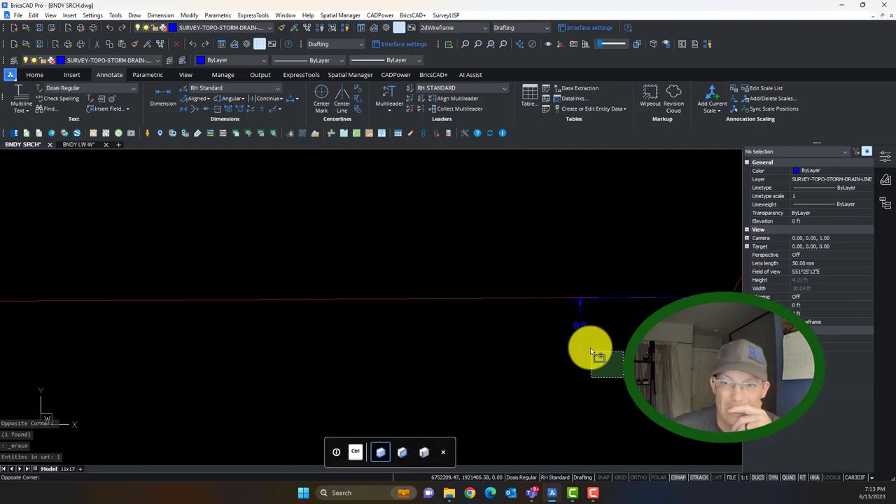
{"action": "left_click", "coordinate": [592, 353]}
{"action": "key", "text": "Delete"}
- Compare points 501 and 508 with the southern lot lines, the capped iron pipe corners and the parcel at Sheldon and Bradshaw Roads
{"action": "scroll", "coordinate": [568, 329], "scroll_direction": "down", "scroll_amount": 10}
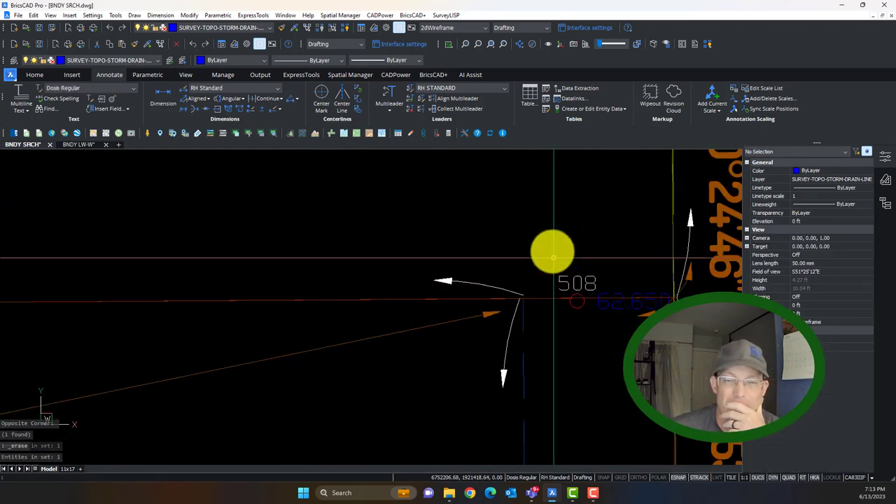
{"action": "scroll", "coordinate": [473, 329], "scroll_direction": "up", "scroll_amount": 6}
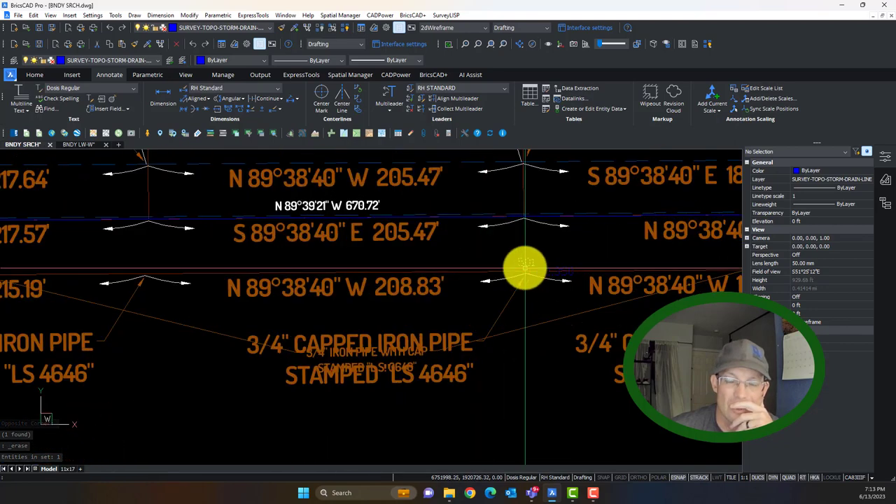
{"action": "scroll", "coordinate": [399, 278], "scroll_direction": "down", "scroll_amount": 6}
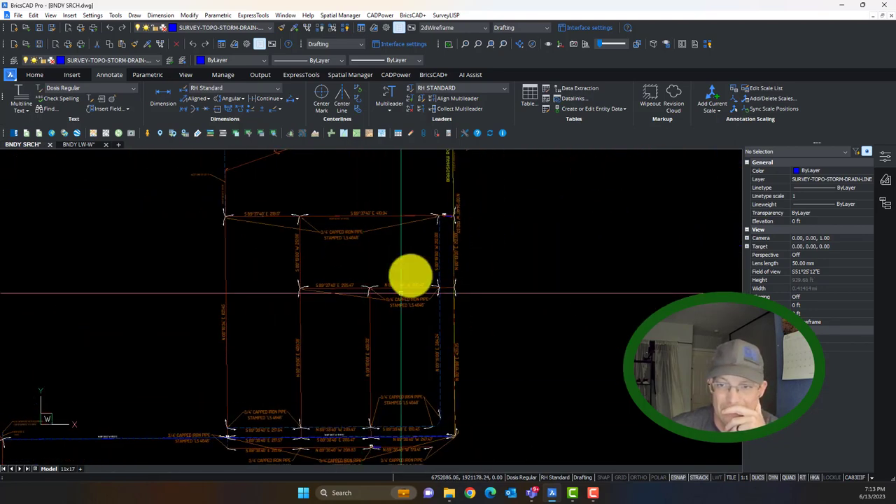
{"action": "middle_click_drag", "start_coordinate": [374, 311], "coordinate": [381, 336]}
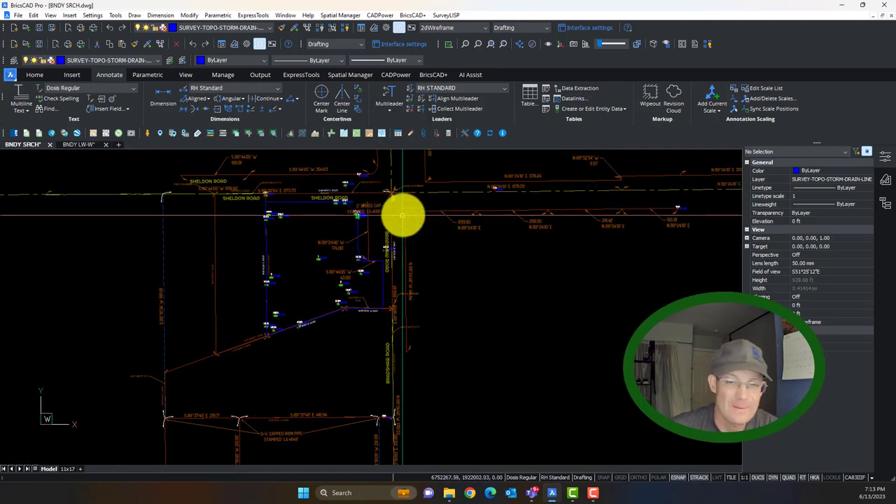
{"action": "middle_click_drag", "start_coordinate": [337, 371], "coordinate": [414, 226]}
{"action": "scroll", "coordinate": [458, 278], "scroll_direction": "up", "scroll_amount": 8}
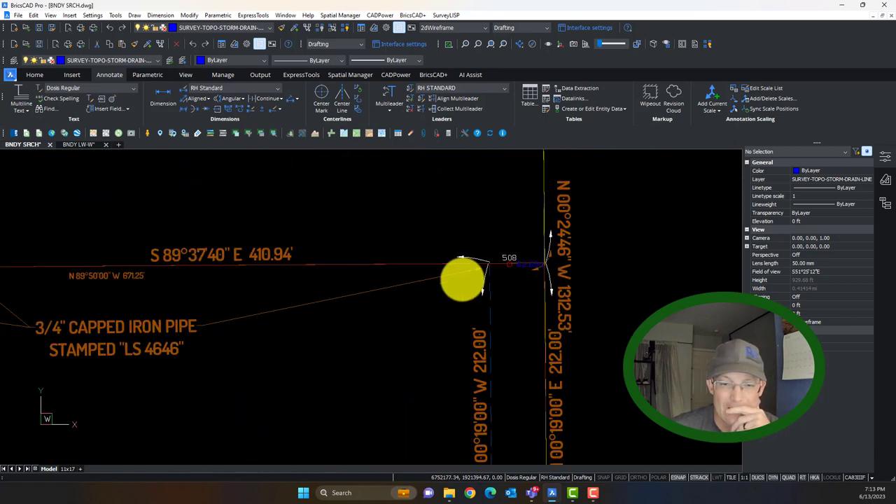
- Examine how points 508 and 502 sit against the adjacent lot lines and the N 89°39'21" W line
{"action": "scroll", "coordinate": [511, 227], "scroll_direction": "up", "scroll_amount": 3}
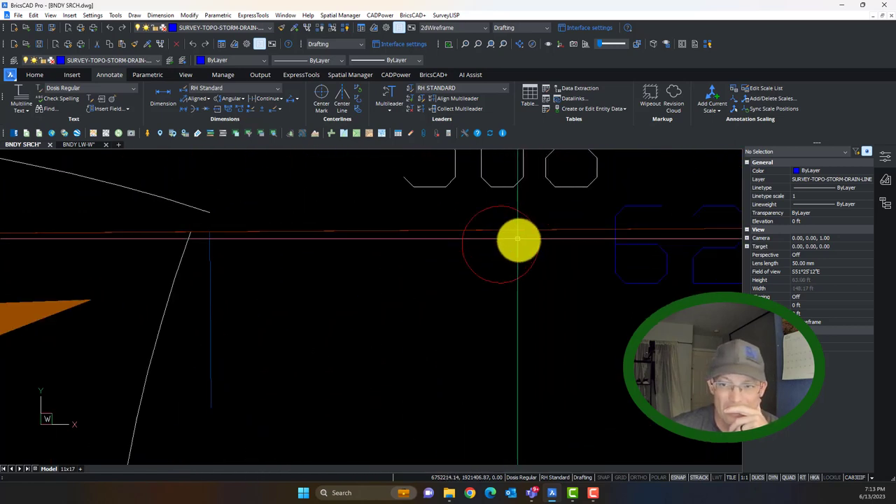
{"action": "scroll", "coordinate": [496, 256], "scroll_direction": "down", "scroll_amount": 6}
{"action": "scroll", "coordinate": [411, 288], "scroll_direction": "down", "scroll_amount": 8}
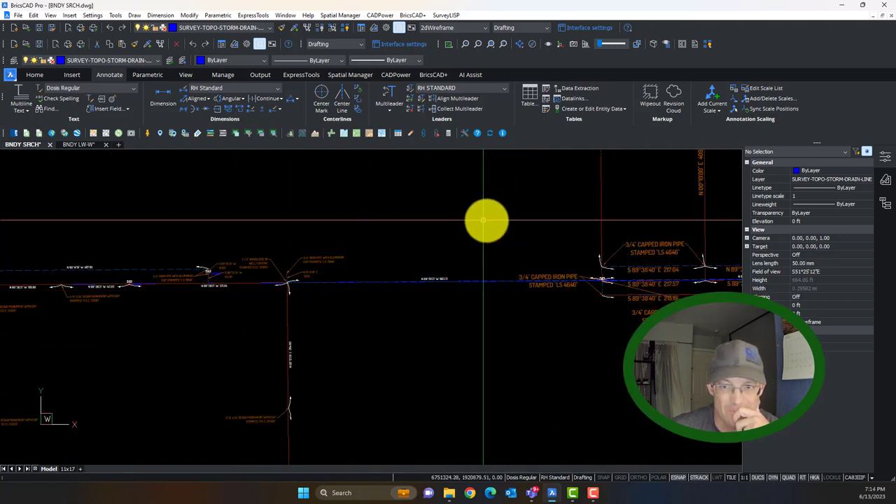
{"action": "scroll", "coordinate": [124, 296], "scroll_direction": "up", "scroll_amount": 5}
{"action": "scroll", "coordinate": [262, 246], "scroll_direction": "up", "scroll_amount": 5}
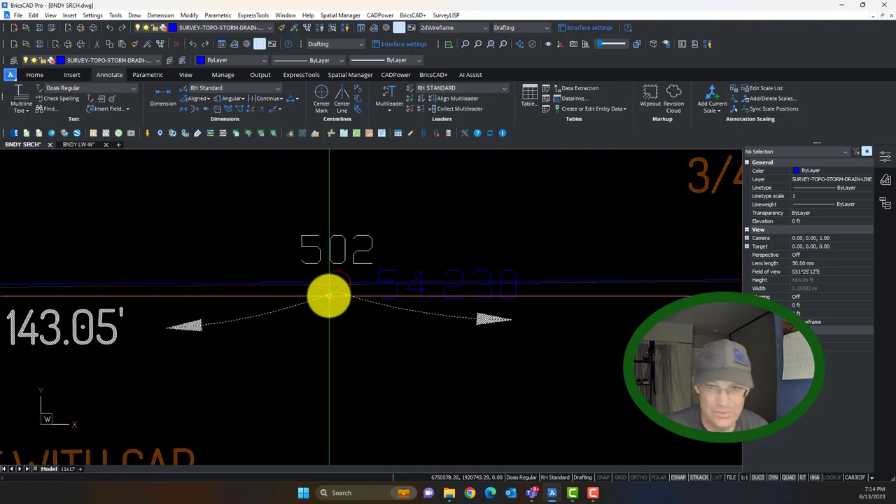
{"action": "scroll", "coordinate": [350, 301], "scroll_direction": "down", "scroll_amount": 3}
{"action": "scroll", "coordinate": [363, 293], "scroll_direction": "up", "scroll_amount": 3}
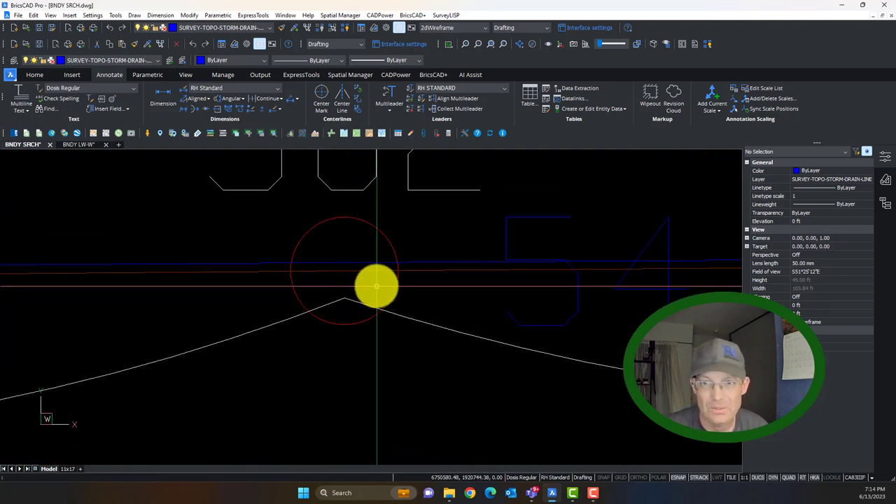
{"action": "left_click", "coordinate": [369, 286]}
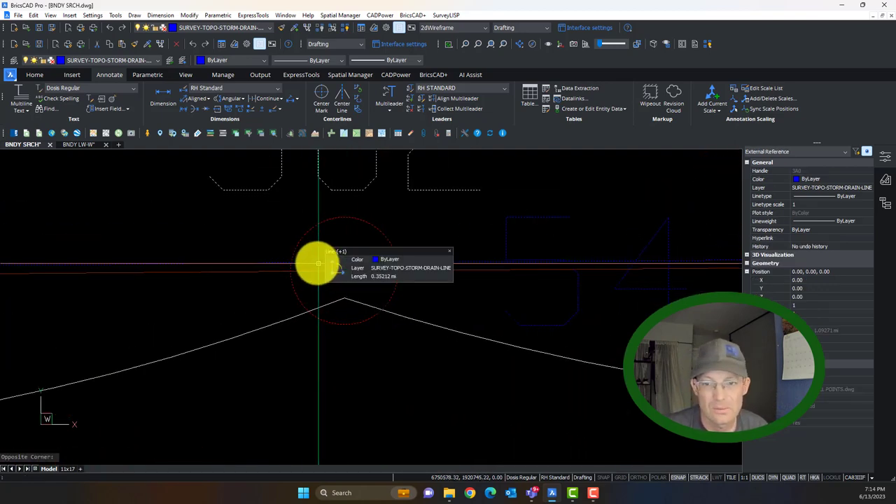
{"action": "key", "text": "Escape"}
{"action": "scroll", "coordinate": [334, 277], "scroll_direction": "down", "scroll_amount": 5}
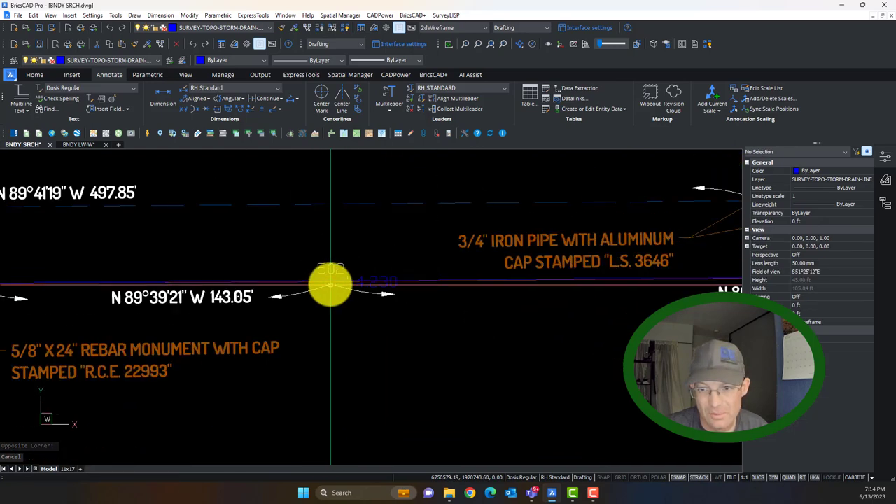
{"action": "scroll", "coordinate": [331, 283], "scroll_direction": "up", "scroll_amount": 5}
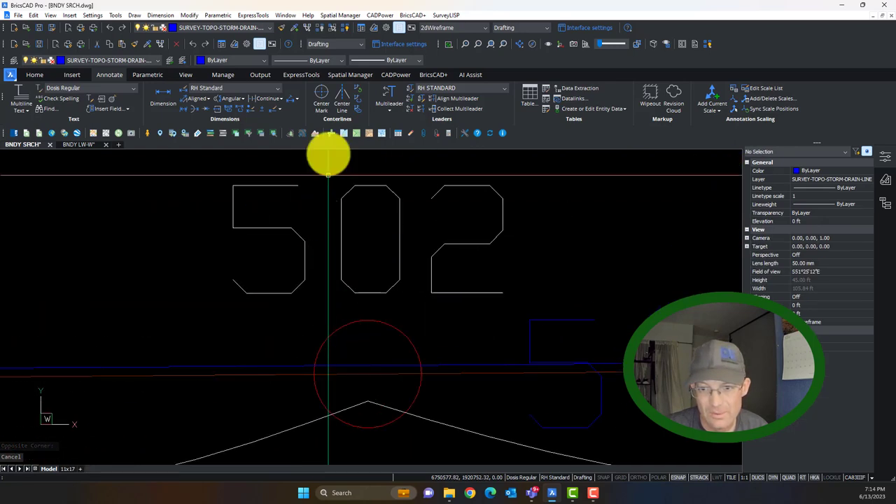
- Try to add an aligned dimension from the center of point 502 to the blue line just north of it
{"action": "left_click", "coordinate": [189, 98]}
{"action": "scroll", "coordinate": [364, 378], "scroll_direction": "up", "scroll_amount": 3}
{"action": "left_click", "coordinate": [416, 389]}
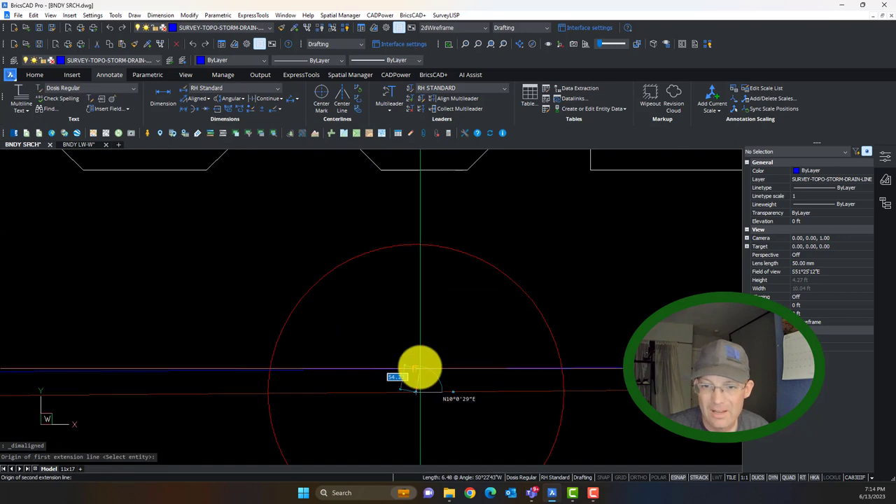
{"action": "left_click", "coordinate": [420, 367]}
{"action": "scroll", "coordinate": [408, 323], "scroll_direction": "down", "scroll_amount": 2}
{"action": "key", "text": "Escape"}
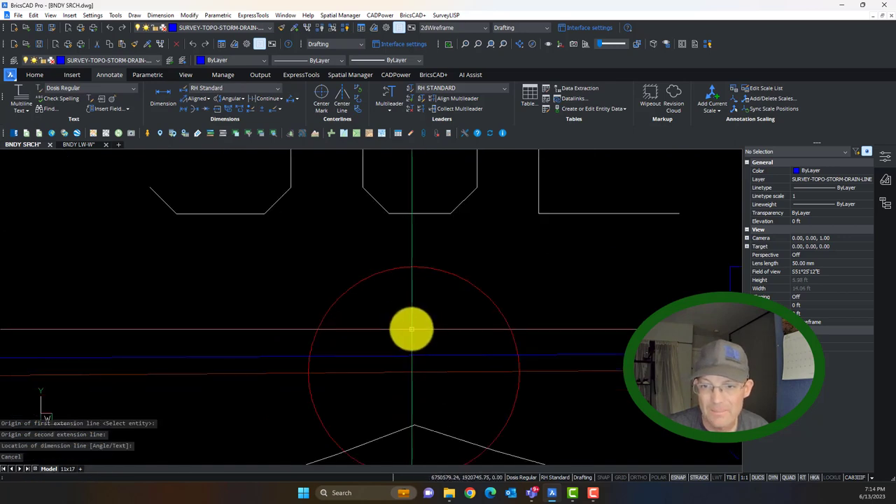
{"action": "scroll", "coordinate": [410, 352], "scroll_direction": "down", "scroll_amount": 6}
{"action": "scroll", "coordinate": [434, 362], "scroll_direction": "up", "scroll_amount": 10}
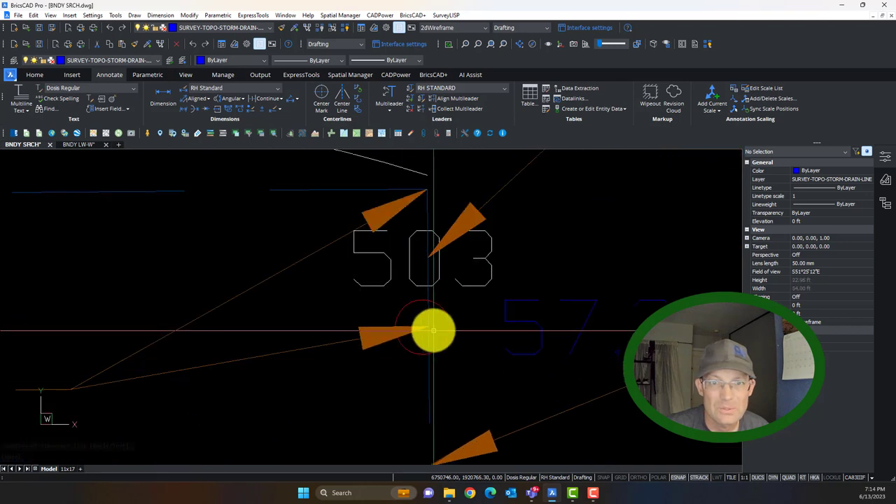
{"action": "type", "text": "b"}
{"action": "key", "text": "Return"}
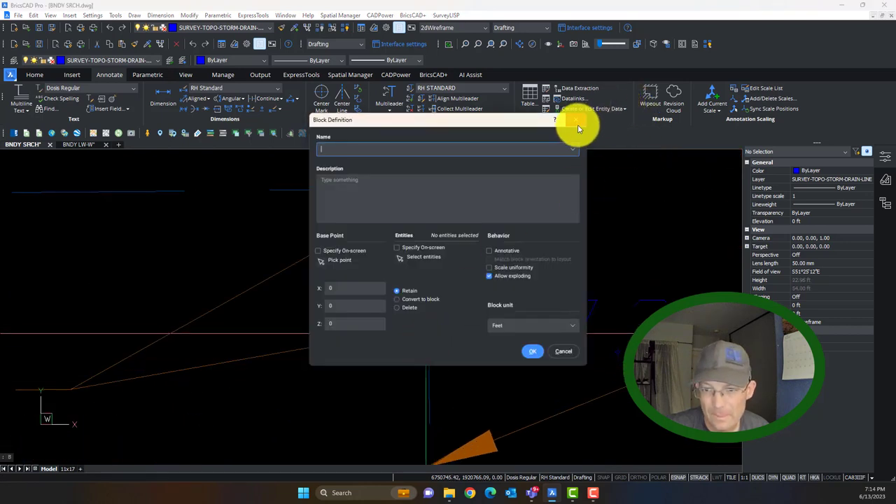
{"action": "left_click", "coordinate": [576, 121]}
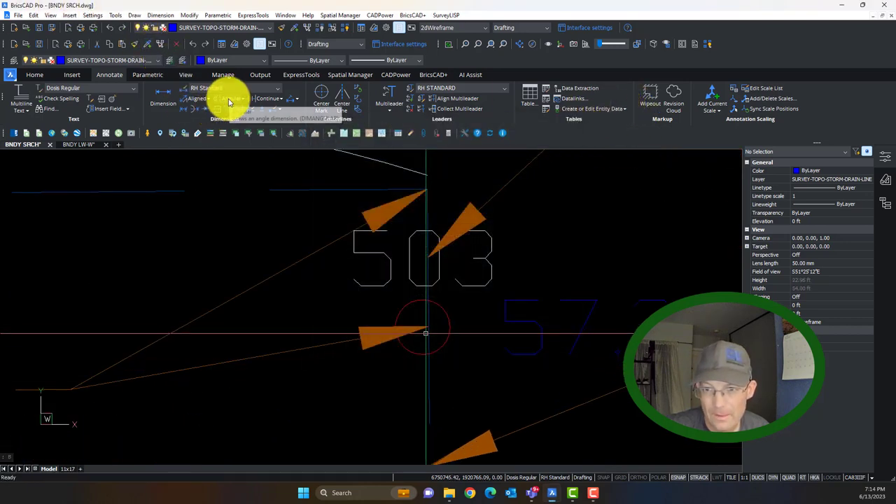
- Add an aligned dimension between the center of point 503 and the north-south line just east of it, and erase the dimension
{"action": "left_click", "coordinate": [198, 99]}
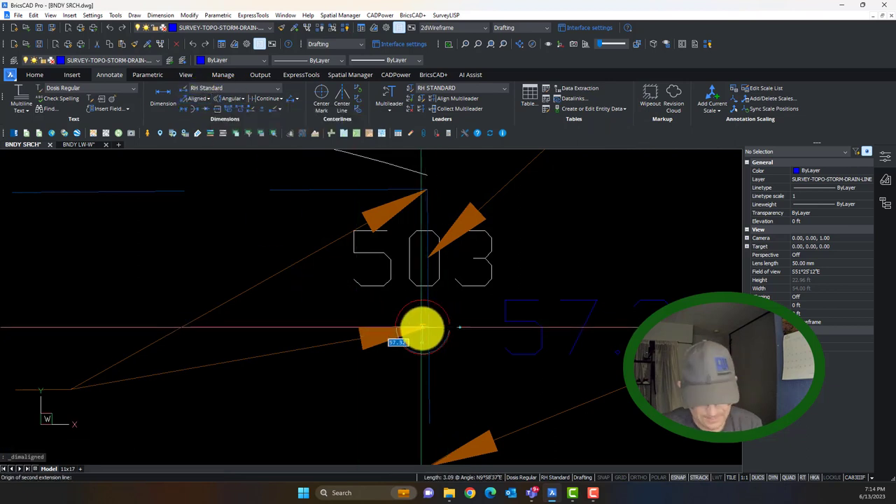
{"action": "scroll", "coordinate": [422, 328], "scroll_direction": "up", "scroll_amount": 4}
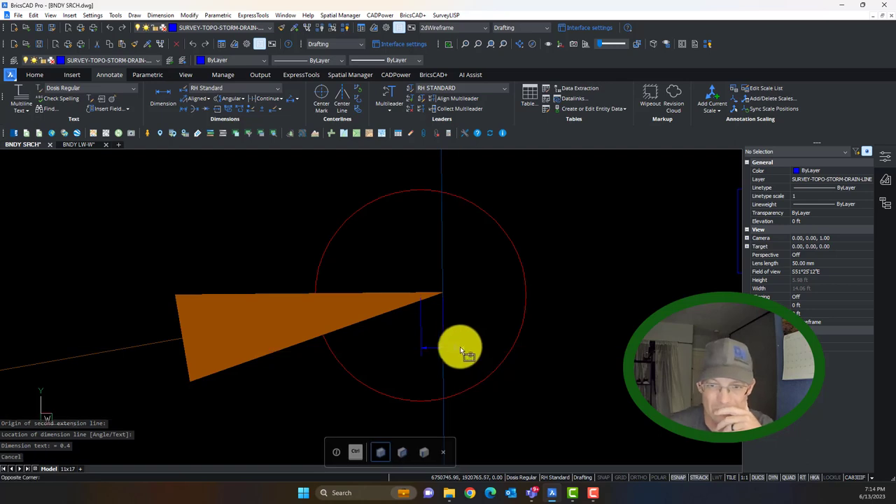
{"action": "left_click", "coordinate": [457, 344]}
{"action": "key", "text": "Delete"}
{"action": "scroll", "coordinate": [455, 342], "scroll_direction": "down", "scroll_amount": 7}
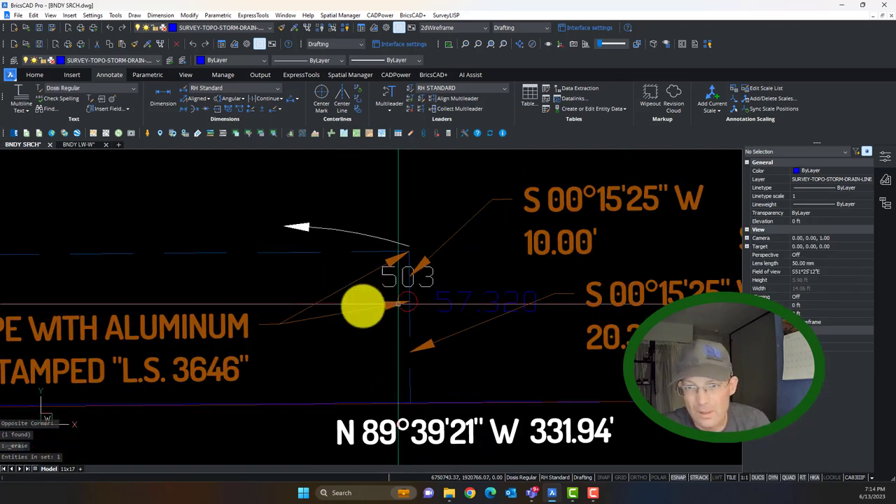
{"action": "scroll", "coordinate": [385, 333], "scroll_direction": "down", "scroll_amount": 5}
{"action": "scroll", "coordinate": [388, 315], "scroll_direction": "up", "scroll_amount": 6}
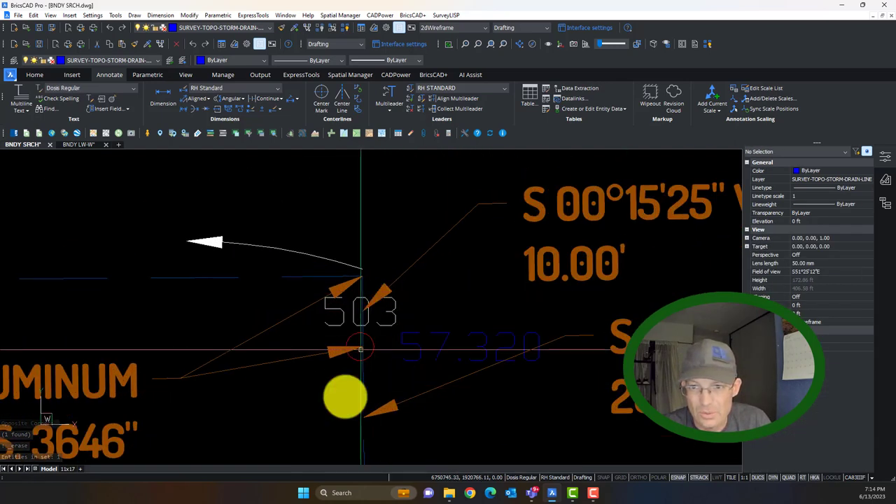
{"action": "middle_click_drag", "start_coordinate": [380, 287], "coordinate": [381, 285]}
{"action": "key", "text": "Return"}
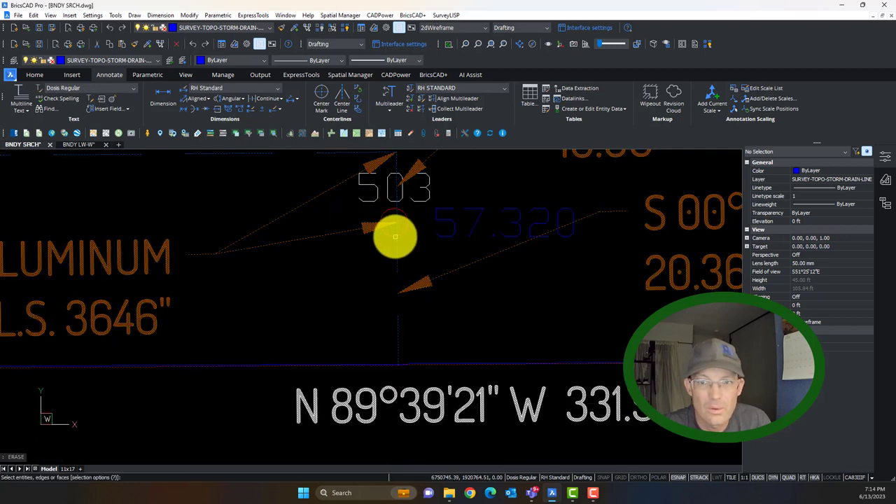
{"action": "key", "text": "Escape"}
{"action": "scroll", "coordinate": [399, 225], "scroll_direction": "up", "scroll_amount": 3}
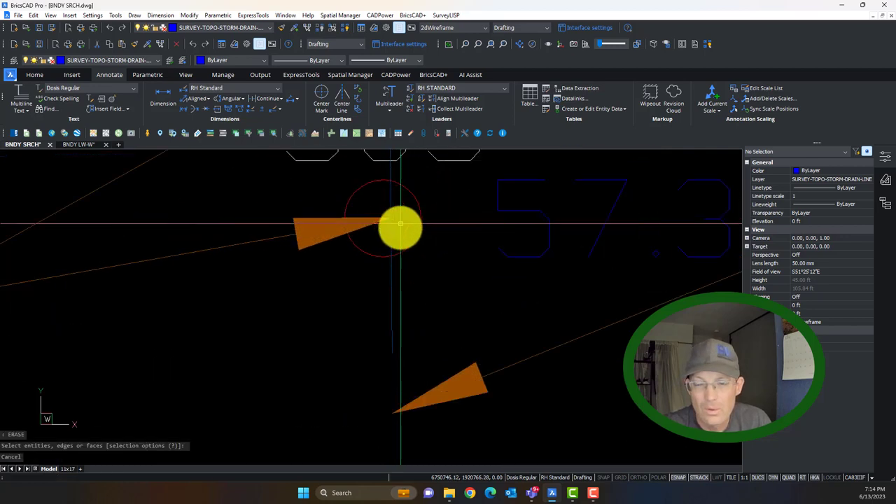
{"action": "key", "text": "Return"}
{"action": "key", "text": "Escape"}
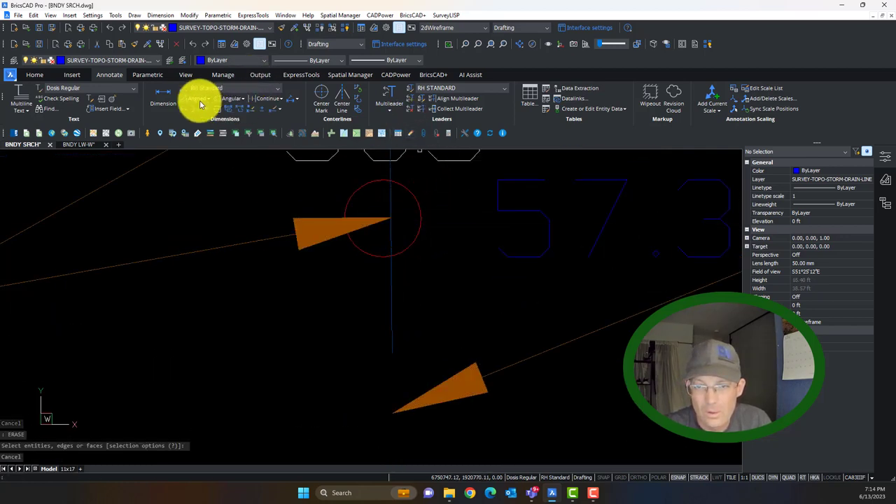
- Add an aligned dimension from the center of point 503 to the N 89°39'21" W line south of it
{"action": "left_click", "coordinate": [384, 219]}
{"action": "scroll", "coordinate": [380, 257], "scroll_direction": "down", "scroll_amount": 3}
{"action": "scroll", "coordinate": [404, 359], "scroll_direction": "up", "scroll_amount": 3}
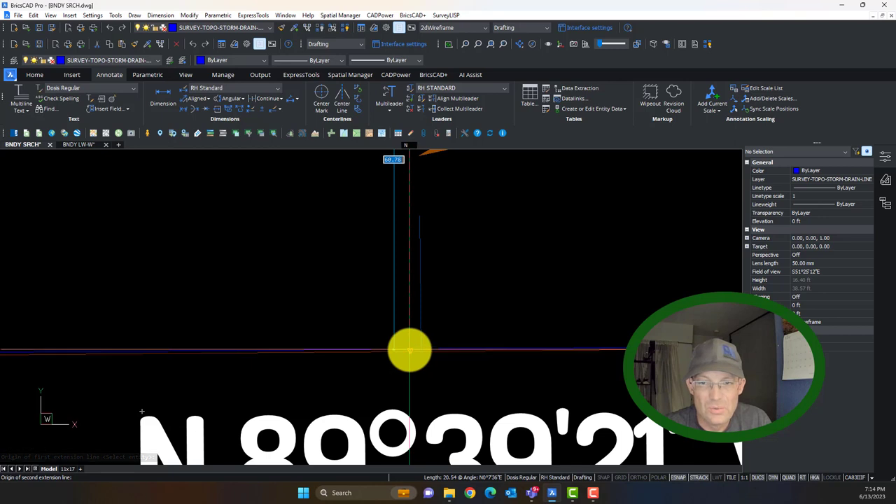
{"action": "left_click", "coordinate": [412, 346]}
{"action": "left_click", "coordinate": [360, 320]}
{"action": "scroll", "coordinate": [370, 266], "scroll_direction": "up", "scroll_amount": 3}
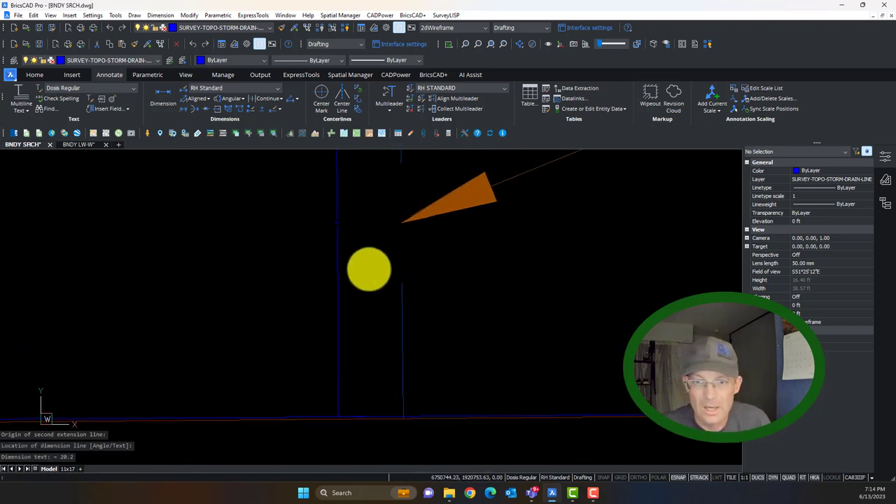
{"action": "middle_click_drag", "start_coordinate": [323, 180], "coordinate": [326, 211]}
{"action": "left_click", "coordinate": [331, 198]}
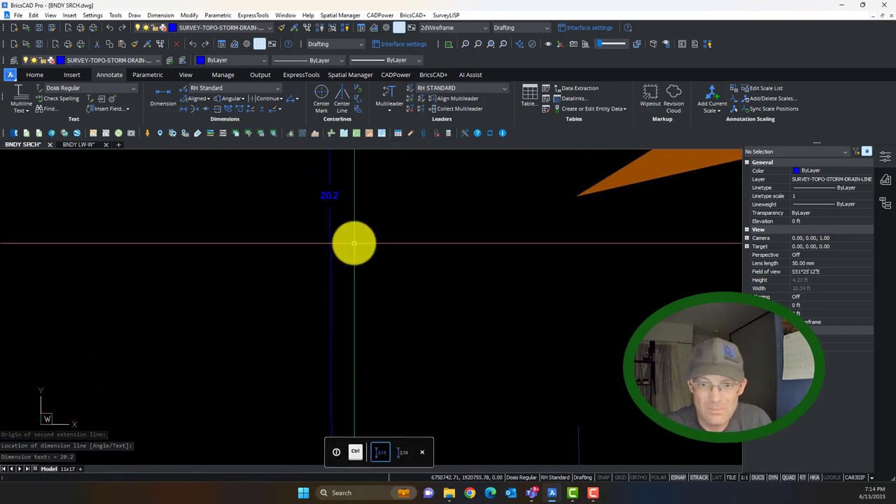
{"action": "key", "text": "Escape"}
- Erase the aligned dimension running south from point 503
{"action": "scroll", "coordinate": [355, 259], "scroll_direction": "down", "scroll_amount": 5}
{"action": "left_click", "coordinate": [364, 290]}
{"action": "left_click", "coordinate": [330, 257]}
{"action": "key", "text": "Delete"}
{"action": "scroll", "coordinate": [360, 236], "scroll_direction": "down", "scroll_amount": 3}
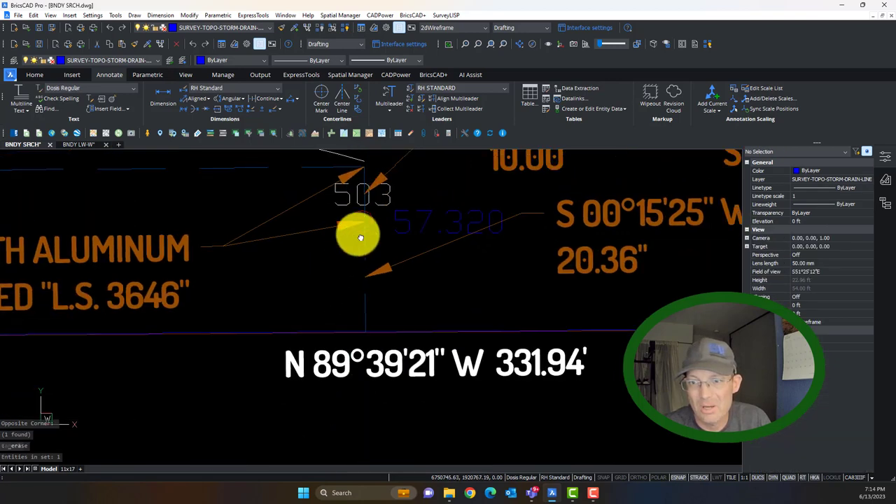
- Compare points 503 and 508 with the neighboring lot lines and the capped iron pipe corners along the line between them
{"action": "scroll", "coordinate": [357, 248], "scroll_direction": "up", "scroll_amount": 5}
{"action": "scroll", "coordinate": [365, 220], "scroll_direction": "up", "scroll_amount": 2}
{"action": "scroll", "coordinate": [385, 296], "scroll_direction": "down", "scroll_amount": 3}
{"action": "key", "text": "Escape"}
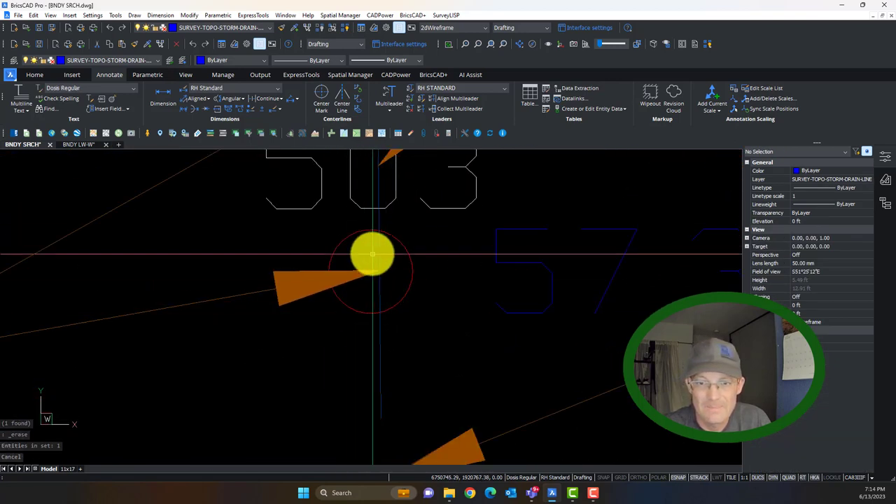
{"action": "scroll", "coordinate": [372, 270], "scroll_direction": "down", "scroll_amount": 8}
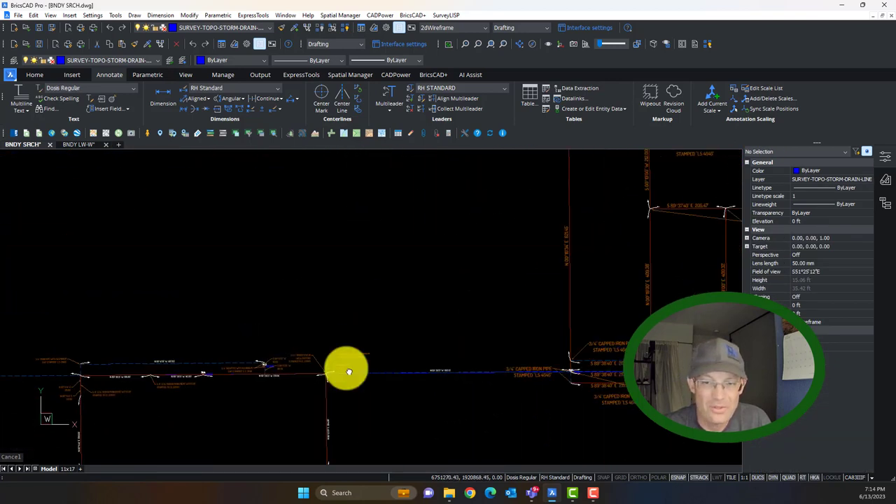
{"action": "scroll", "coordinate": [476, 274], "scroll_direction": "up", "scroll_amount": 10}
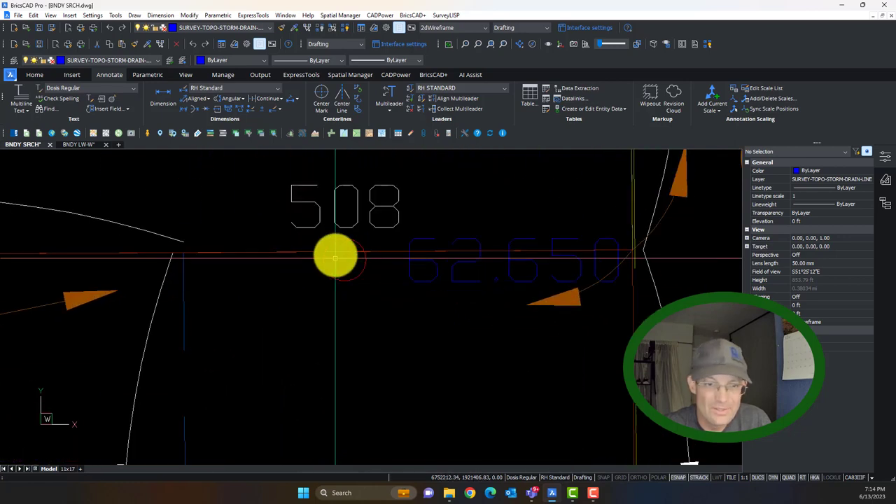
{"action": "scroll", "coordinate": [343, 247], "scroll_direction": "down", "scroll_amount": 2}
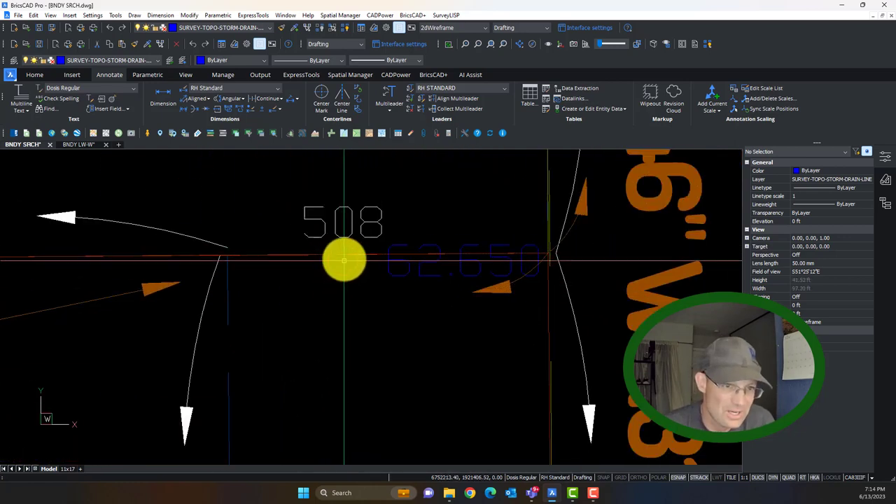
{"action": "scroll", "coordinate": [344, 261], "scroll_direction": "down", "scroll_amount": 8}
{"action": "middle_click_drag", "start_coordinate": [222, 377], "coordinate": [430, 240]}
{"action": "middle_click_drag", "start_coordinate": [223, 399], "coordinate": [371, 277]}
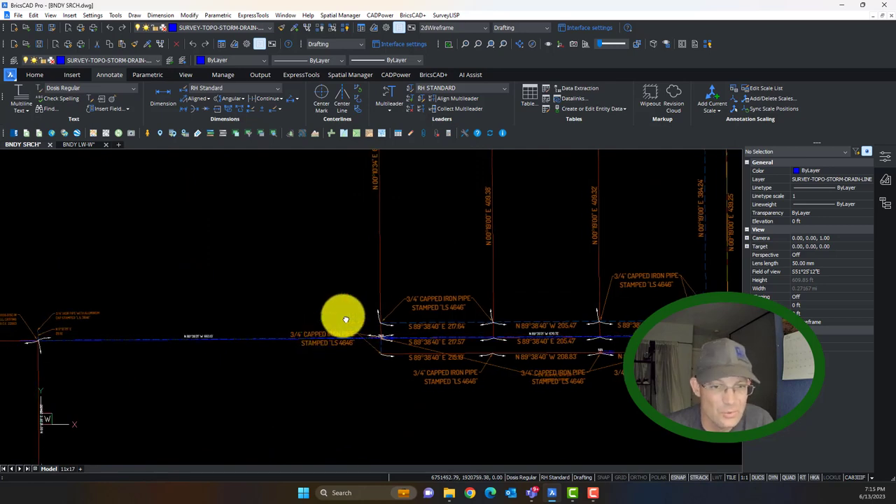
{"action": "middle_click_drag", "start_coordinate": [346, 319], "coordinate": [433, 258]}
{"action": "scroll", "coordinate": [112, 259], "scroll_direction": "up", "scroll_amount": 4}
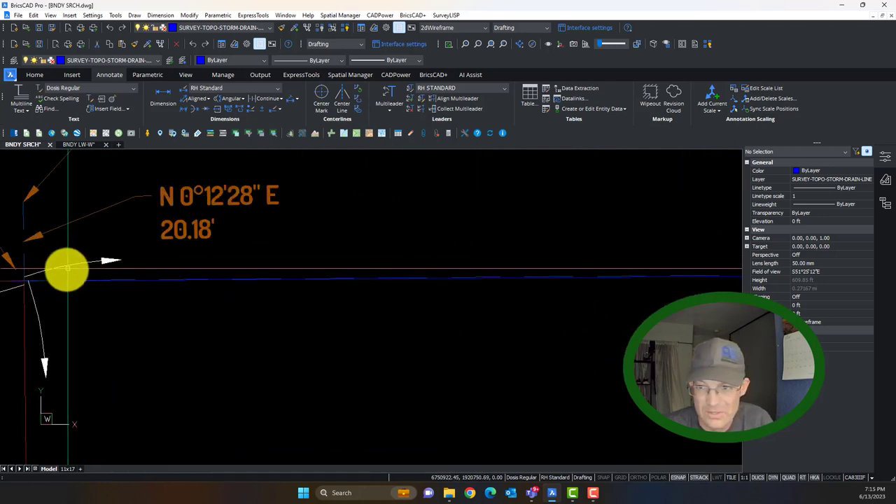
- Examine points 502 and 503 against the N 89°39'21" W line, the rebar monuments and the aluminum-capped iron pipe
{"action": "scroll", "coordinate": [64, 268], "scroll_direction": "down", "scroll_amount": 2}
{"action": "middle_click_drag", "start_coordinate": [133, 284], "coordinate": [357, 240]}
{"action": "scroll", "coordinate": [357, 239], "scroll_direction": "down", "scroll_amount": 3}
{"action": "scroll", "coordinate": [212, 310], "scroll_direction": "up", "scroll_amount": 2}
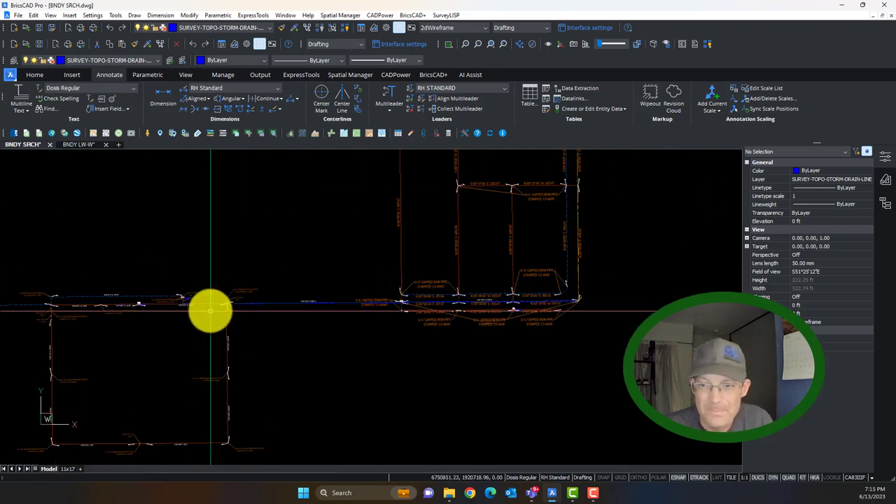
{"action": "scroll", "coordinate": [131, 301], "scroll_direction": "down", "scroll_amount": 2}
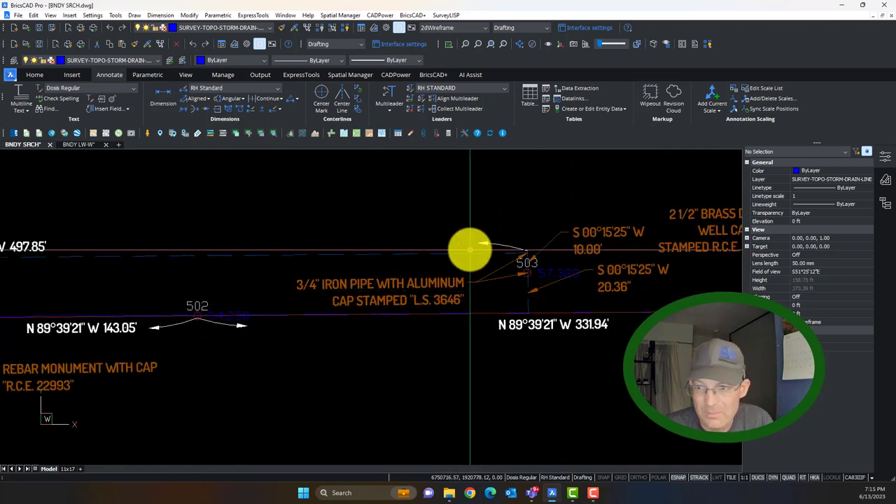
{"action": "middle_click_drag", "start_coordinate": [520, 287], "coordinate": [417, 292]}
{"action": "scroll", "coordinate": [227, 303], "scroll_direction": "up", "scroll_amount": 3}
{"action": "scroll", "coordinate": [417, 298], "scroll_direction": "down", "scroll_amount": 4}
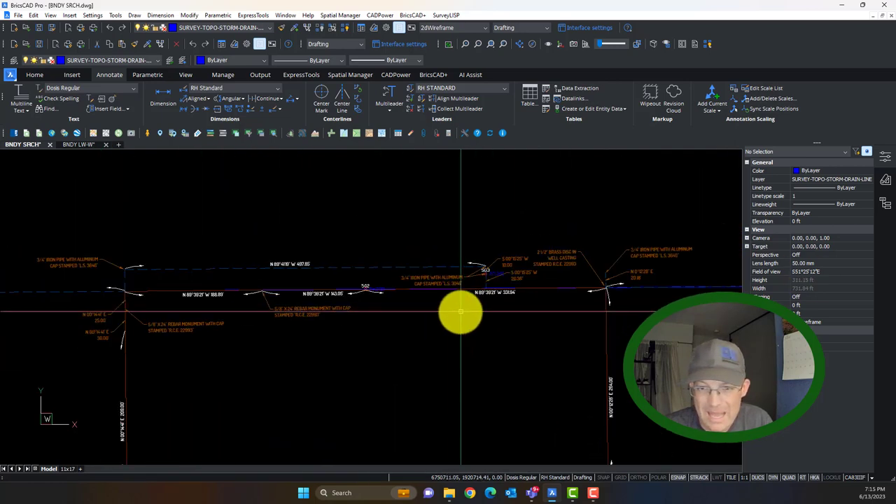
{"action": "middle_click_drag", "start_coordinate": [557, 333], "coordinate": [39, 327]}
{"action": "middle_click_drag", "start_coordinate": [468, 315], "coordinate": [169, 347]}
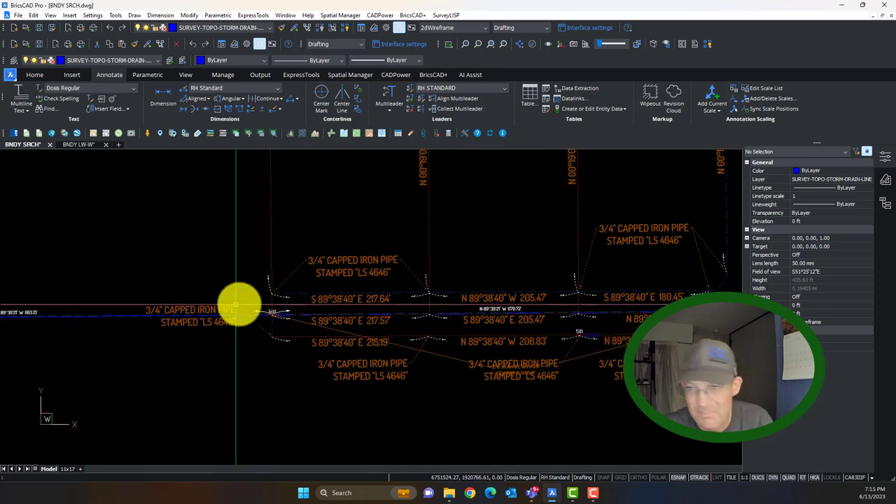
{"action": "middle_click_drag", "start_coordinate": [253, 303], "coordinate": [596, 291]}
{"action": "scroll", "coordinate": [620, 296], "scroll_direction": "down", "scroll_amount": 2}
{"action": "middle_click_drag", "start_coordinate": [110, 313], "coordinate": [427, 286]}
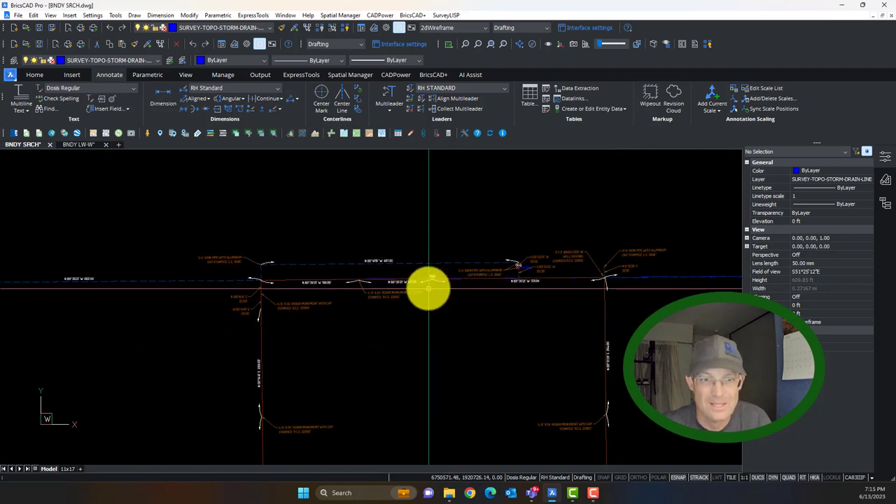
{"action": "scroll", "coordinate": [448, 236], "scroll_direction": "up", "scroll_amount": 3}
{"action": "scroll", "coordinate": [452, 245], "scroll_direction": "down", "scroll_amount": 2}
{"action": "scroll", "coordinate": [452, 244], "scroll_direction": "up", "scroll_amount": 1}
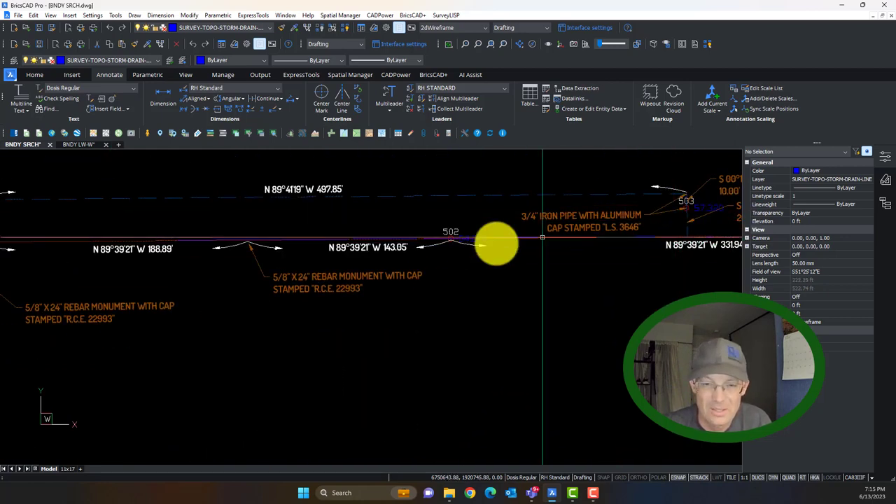
- Compare point 502 and the rebar monuments along the N 89°39'21" W line with the square lot south of it
{"action": "scroll", "coordinate": [465, 246], "scroll_direction": "down", "scroll_amount": 3}
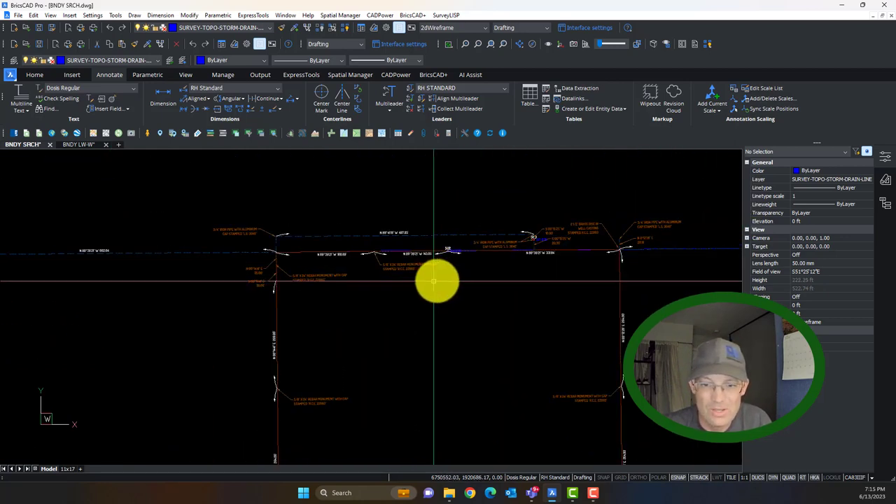
{"action": "scroll", "coordinate": [371, 314], "scroll_direction": "up", "scroll_amount": 2}
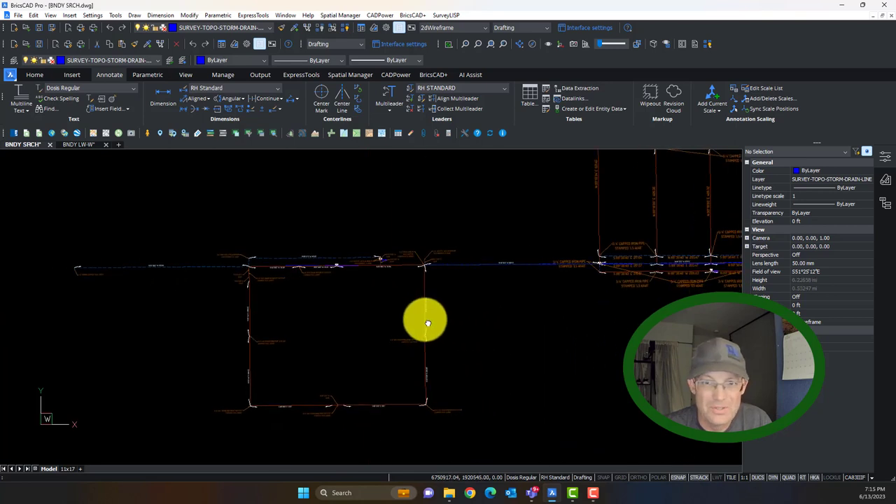
{"action": "scroll", "coordinate": [422, 320], "scroll_direction": "up", "scroll_amount": 4}
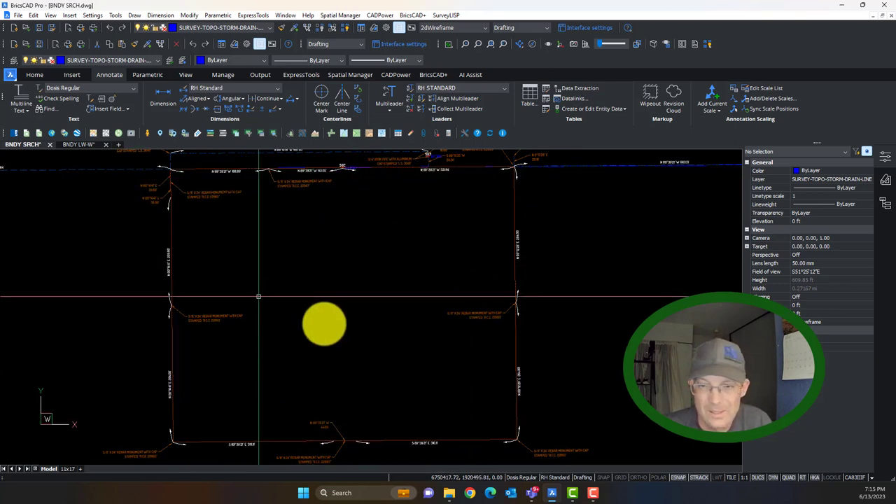
{"action": "scroll", "coordinate": [355, 155], "scroll_direction": "up", "scroll_amount": 3}
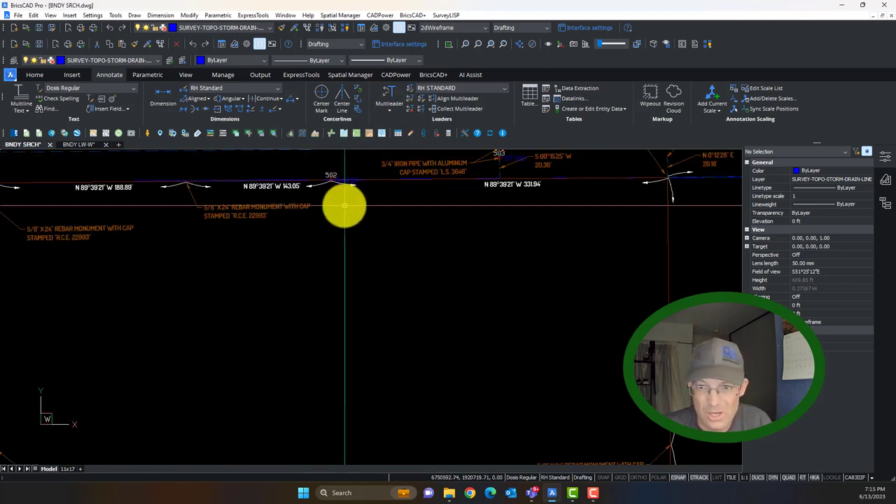
{"action": "scroll", "coordinate": [344, 205], "scroll_direction": "down", "scroll_amount": 5}
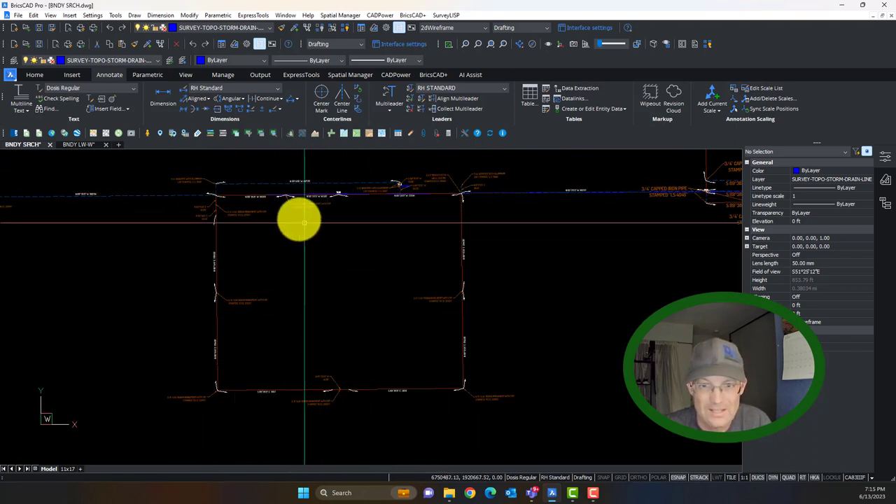
{"action": "scroll", "coordinate": [329, 200], "scroll_direction": "up", "scroll_amount": 5}
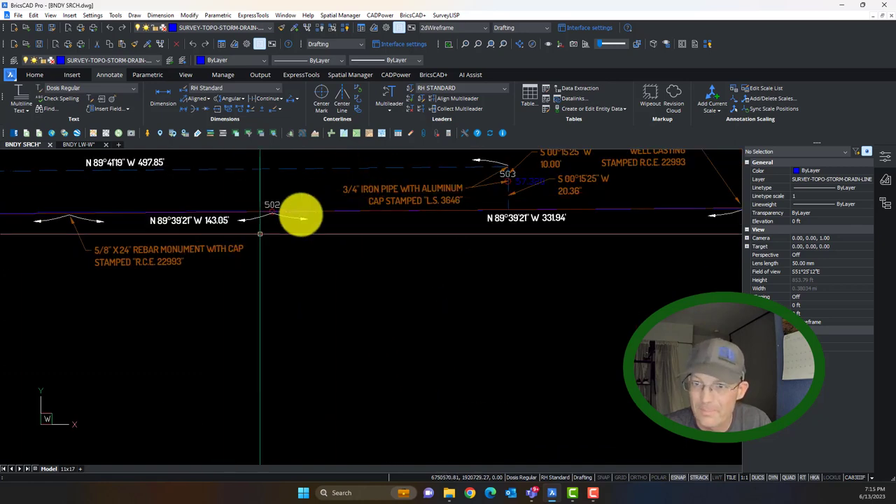
{"action": "scroll", "coordinate": [266, 213], "scroll_direction": "down", "scroll_amount": 7}
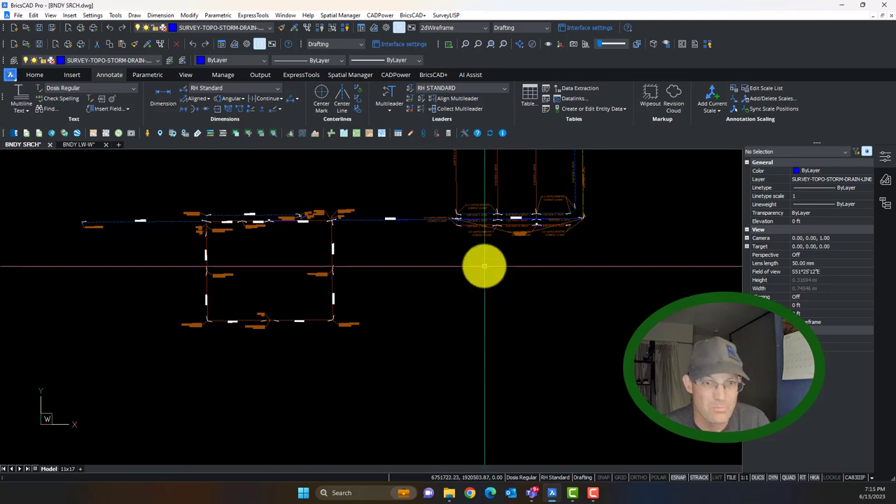
- Review how the square lot ties to the capped iron pipe parcels and the Sheldon Road site farther northeast
{"action": "mouse_move", "coordinate": [483, 267]}
{"action": "middle_mouse_down"}
{"action": "mouse_move", "coordinate": [328, 368]}
{"action": "mouse_move", "coordinate": [438, 390]}
{"action": "mouse_move", "coordinate": [428, 398]}
{"action": "middle_mouse_up"}
{"action": "scroll", "coordinate": [428, 397], "scroll_direction": "down", "scroll_amount": 2}
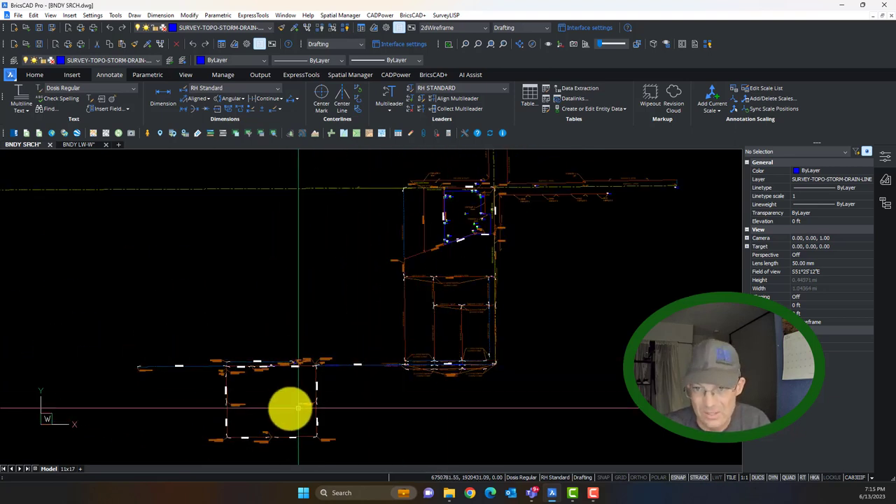
{"action": "scroll", "coordinate": [278, 413], "scroll_direction": "up", "scroll_amount": 3}
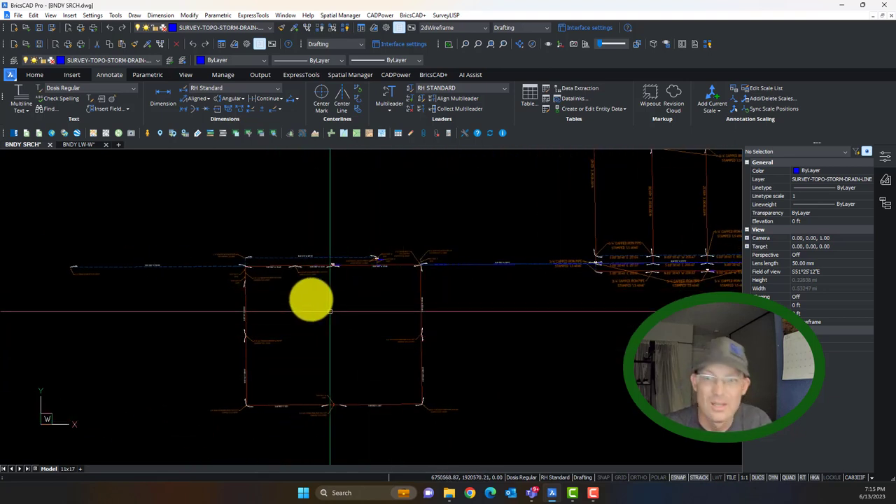
{"action": "scroll", "coordinate": [336, 297], "scroll_direction": "down", "scroll_amount": 4}
{"action": "mouse_move", "coordinate": [429, 241]}
{"action": "middle_mouse_down"}
{"action": "mouse_move", "coordinate": [372, 310]}
{"action": "mouse_move", "coordinate": [382, 285]}
{"action": "middle_mouse_up"}
{"action": "scroll", "coordinate": [310, 245], "scroll_direction": "up", "scroll_amount": 5}
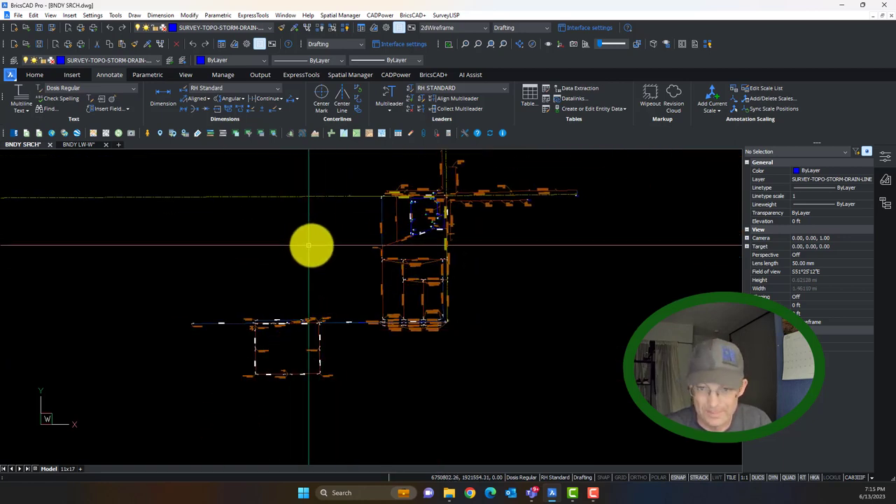
{"action": "scroll", "coordinate": [436, 221], "scroll_direction": "down", "scroll_amount": 3}
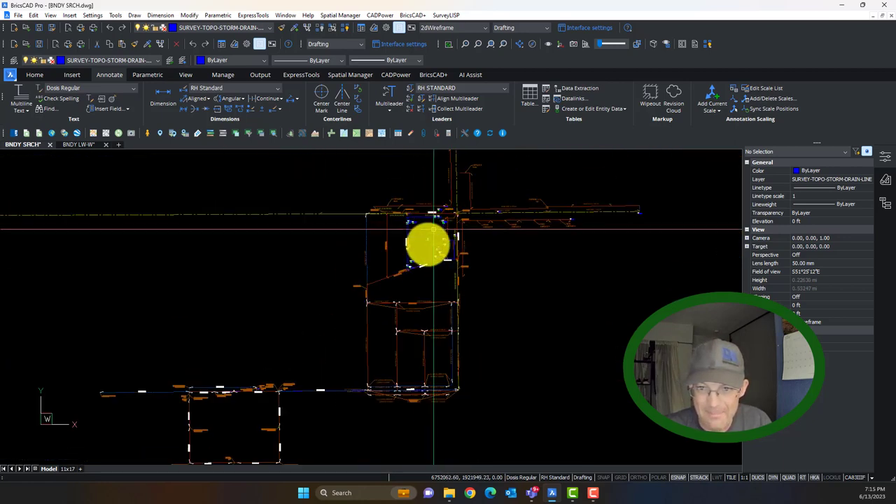
- Move the COGO 104-PM-017 parcel block northwest, clear of the surveyed site
{"action": "left_click", "coordinate": [388, 345]}
{"action": "key", "text": "Escape"}
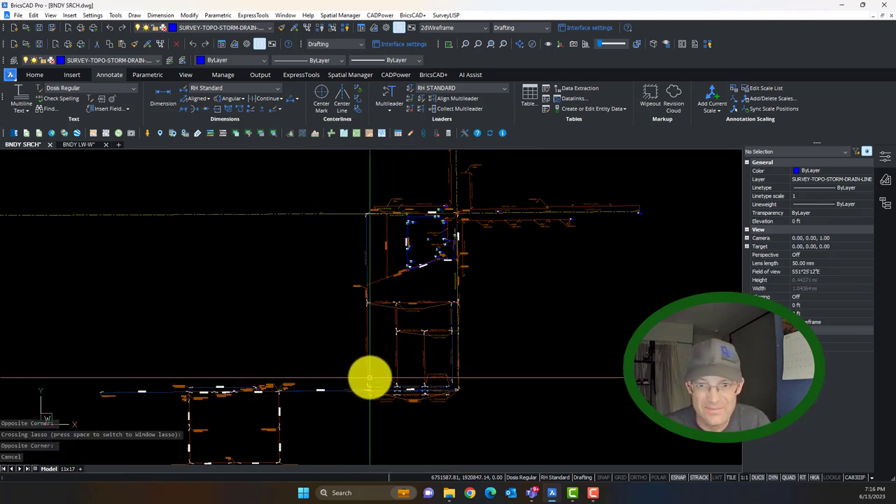
{"action": "left_click", "coordinate": [357, 358]}
{"action": "type", "text": "m"}
{"action": "key", "text": "Return"}
{"action": "left_click", "coordinate": [357, 356]}
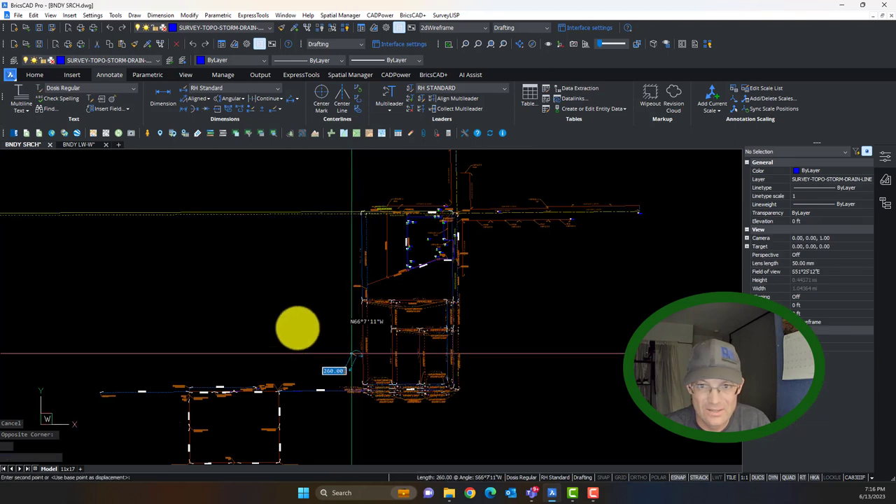
{"action": "left_click", "coordinate": [202, 319]}
{"action": "mouse_move", "coordinate": [323, 192]}
{"action": "middle_mouse_down"}
{"action": "mouse_move", "coordinate": [348, 241]}
{"action": "mouse_move", "coordinate": [361, 242]}
{"action": "middle_mouse_up"}
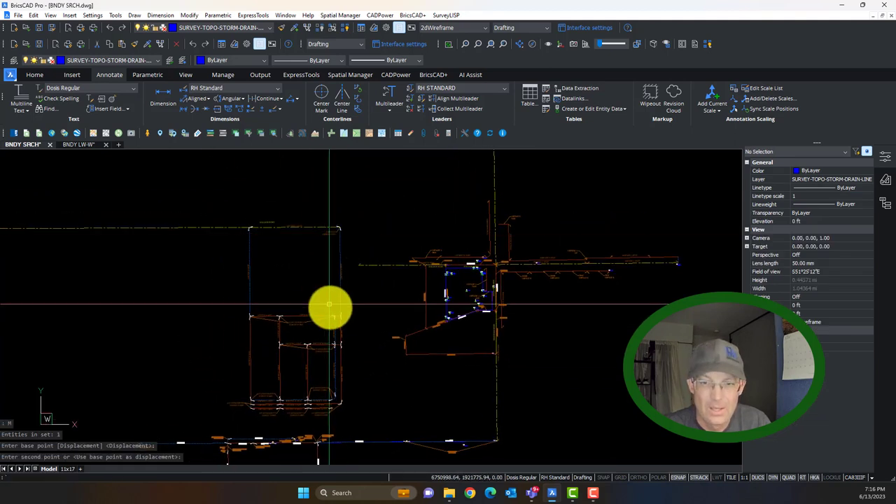
- Examine the separated COGO 104-PM-017 block, including its Sheldon Road centerline and capped iron pipe corners
{"action": "left_click", "coordinate": [346, 221]}
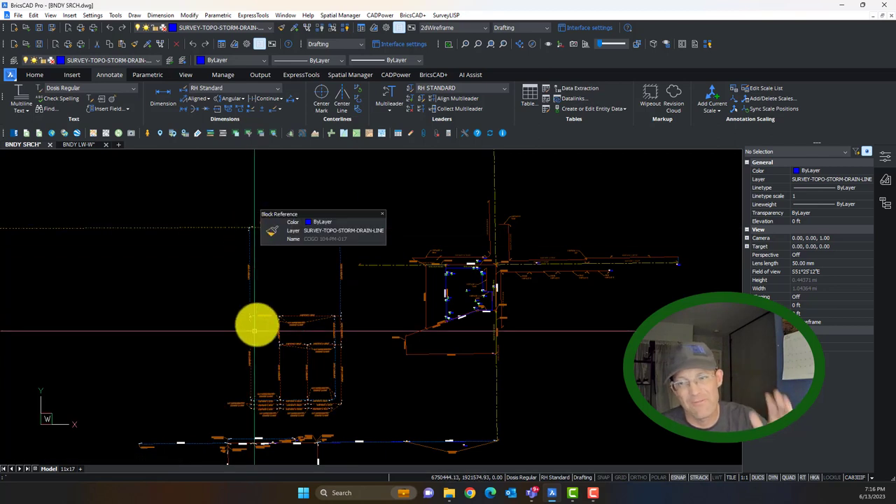
{"action": "scroll", "coordinate": [257, 306], "scroll_direction": "up", "scroll_amount": 3}
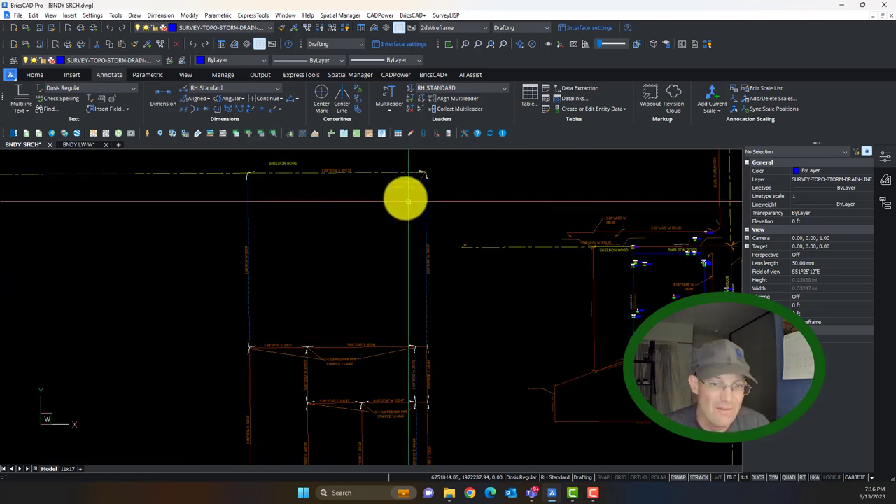
{"action": "scroll", "coordinate": [293, 293], "scroll_direction": "down", "scroll_amount": 2}
{"action": "scroll", "coordinate": [499, 289], "scroll_direction": "up", "scroll_amount": 1}
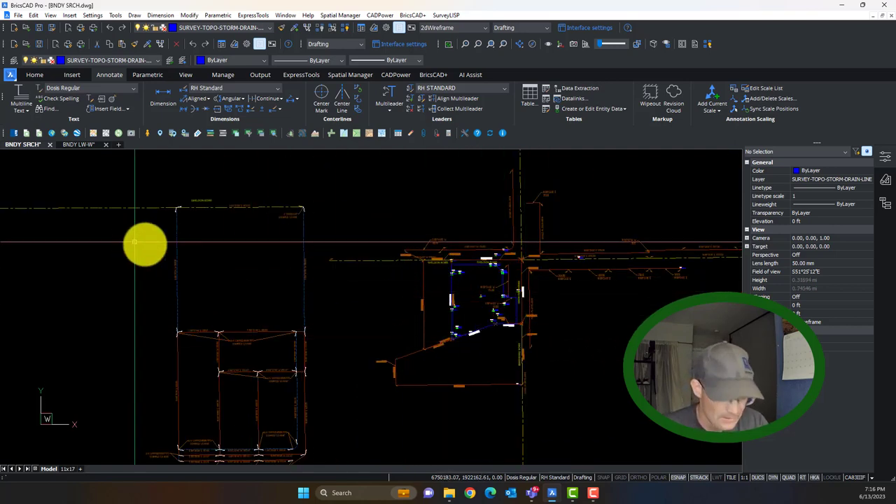
{"action": "scroll", "coordinate": [225, 259], "scroll_direction": "down", "scroll_amount": 2}
{"action": "middle_click_drag", "start_coordinate": [225, 294], "coordinate": [344, 296]}
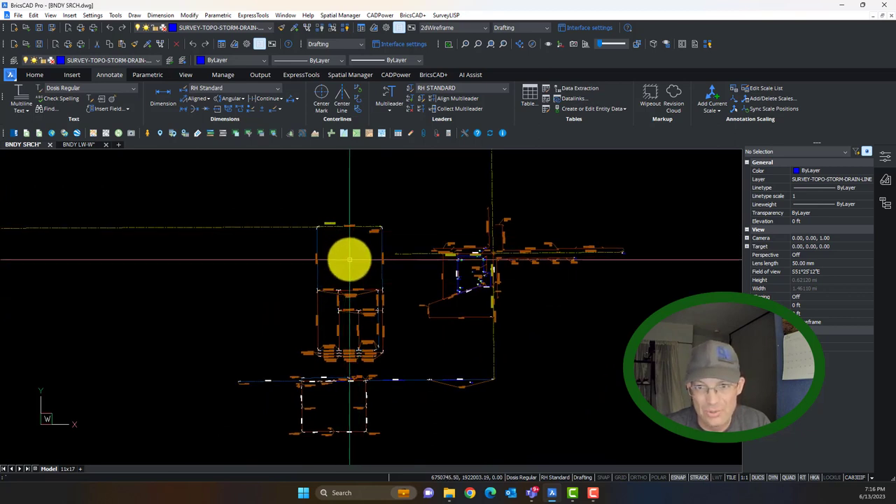
{"action": "scroll", "coordinate": [365, 301], "scroll_direction": "up", "scroll_amount": 1}
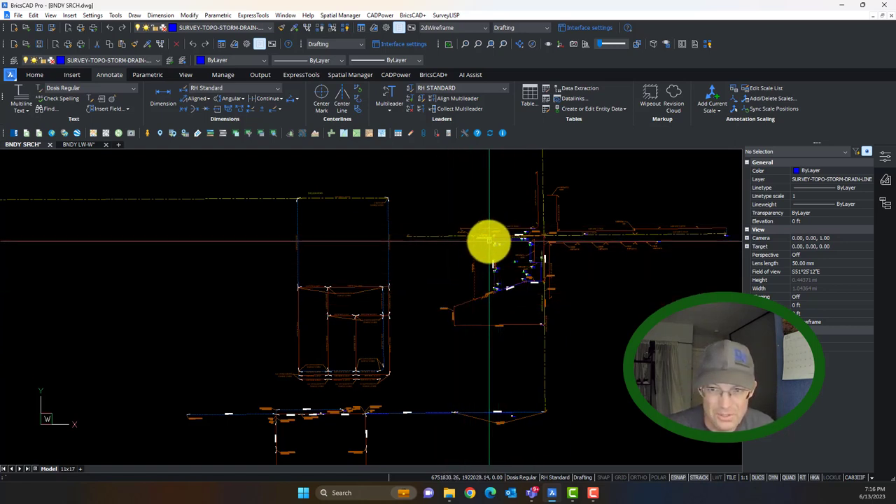
- Examine the surveyed parcel's S 70°38'00" W line against found points 10001, 10002 and 10005
{"action": "scroll", "coordinate": [508, 286], "scroll_direction": "up", "scroll_amount": 3}
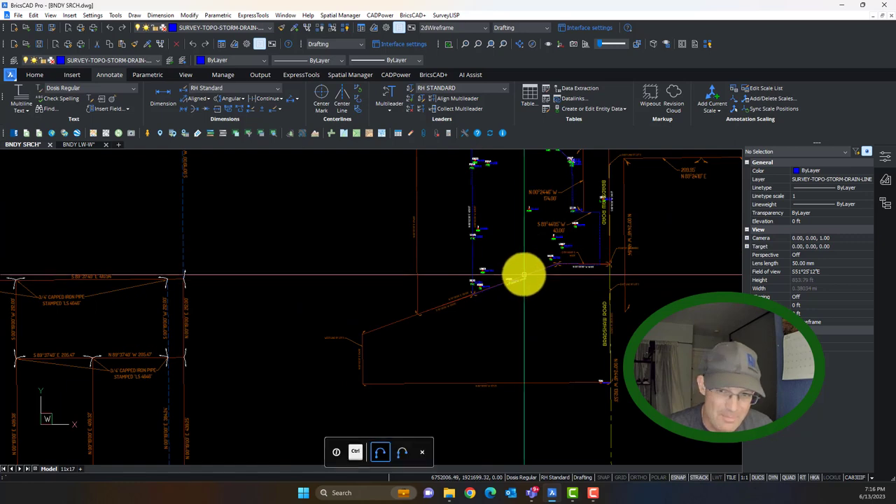
{"action": "scroll", "coordinate": [523, 276], "scroll_direction": "down", "scroll_amount": 3}
{"action": "scroll", "coordinate": [476, 238], "scroll_direction": "up", "scroll_amount": 3}
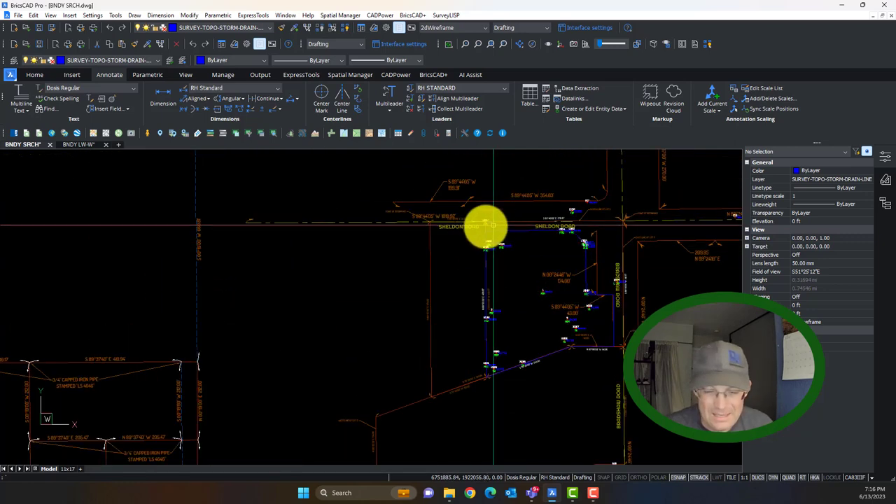
{"action": "scroll", "coordinate": [495, 245], "scroll_direction": "down", "scroll_amount": 3}
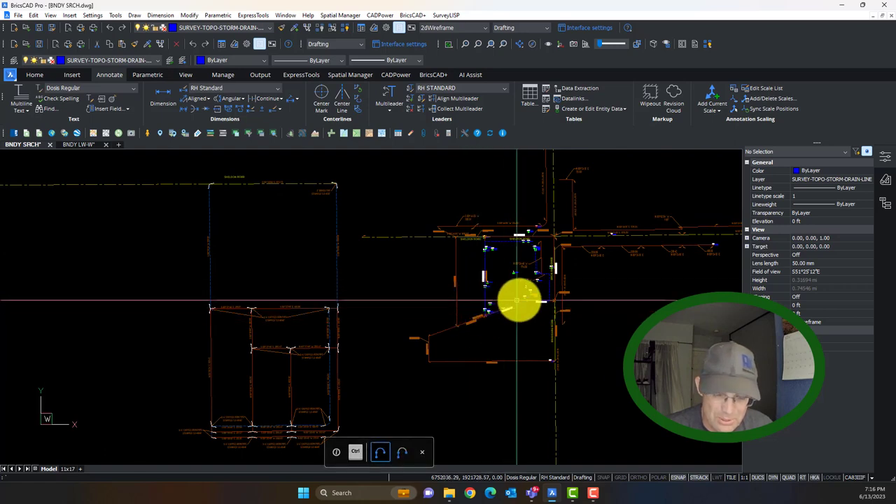
{"action": "scroll", "coordinate": [516, 301], "scroll_direction": "up", "scroll_amount": 5}
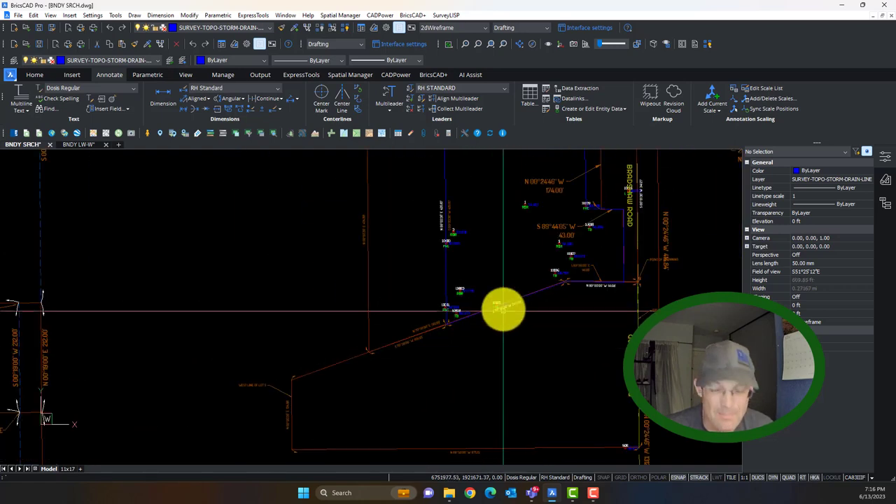
{"action": "mouse_move", "coordinate": [503, 306]}
{"action": "scroll", "coordinate": [485, 316], "scroll_direction": "up", "scroll_amount": 3}
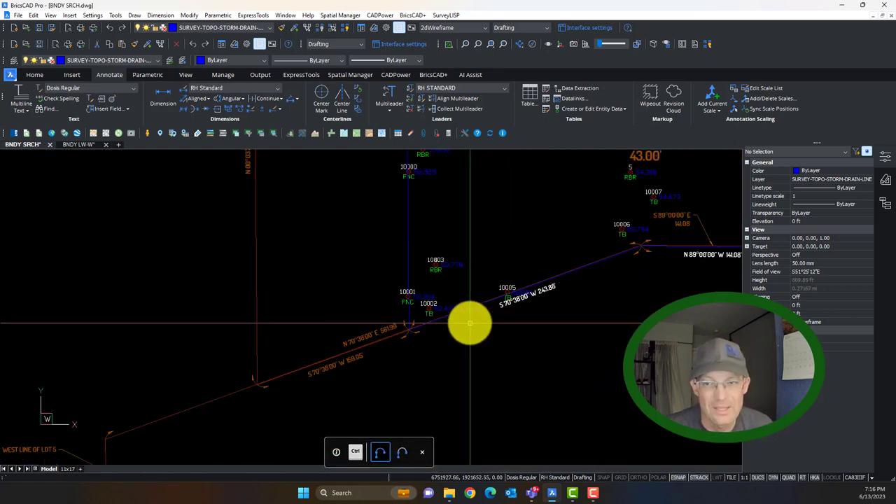
{"action": "scroll", "coordinate": [471, 308], "scroll_direction": "up", "scroll_amount": 3}
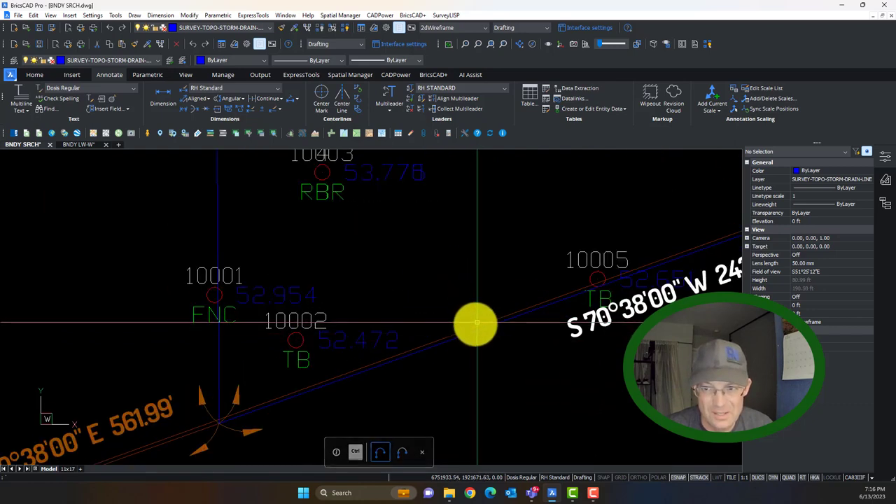
{"action": "scroll", "coordinate": [477, 320], "scroll_direction": "down", "scroll_amount": 6}
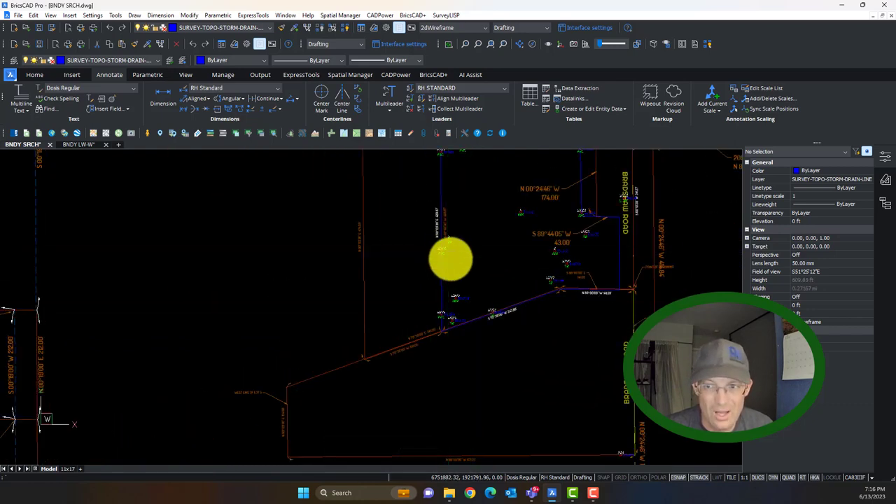
- Compare the surveyed parcel's west line up to Sheldon Road with the separated capped iron pipe parcels
{"action": "middle_click_drag", "start_coordinate": [451, 259], "coordinate": [551, 303]}
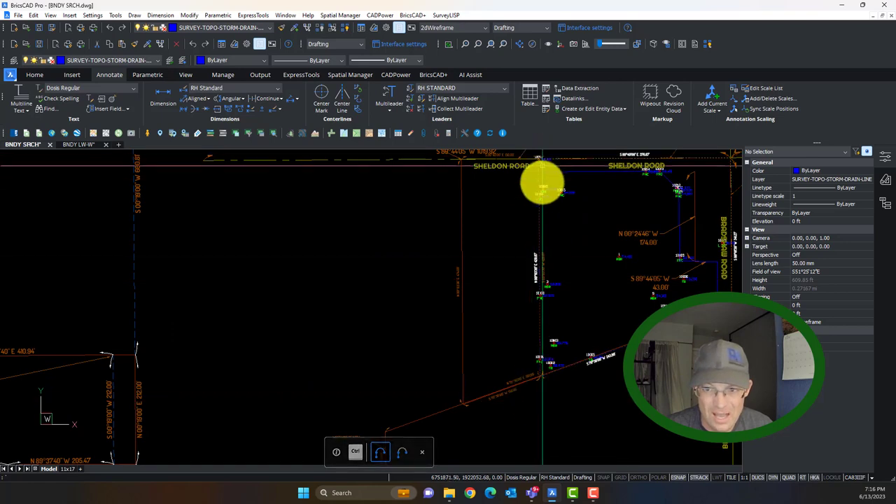
{"action": "scroll", "coordinate": [534, 283], "scroll_direction": "down", "scroll_amount": 4}
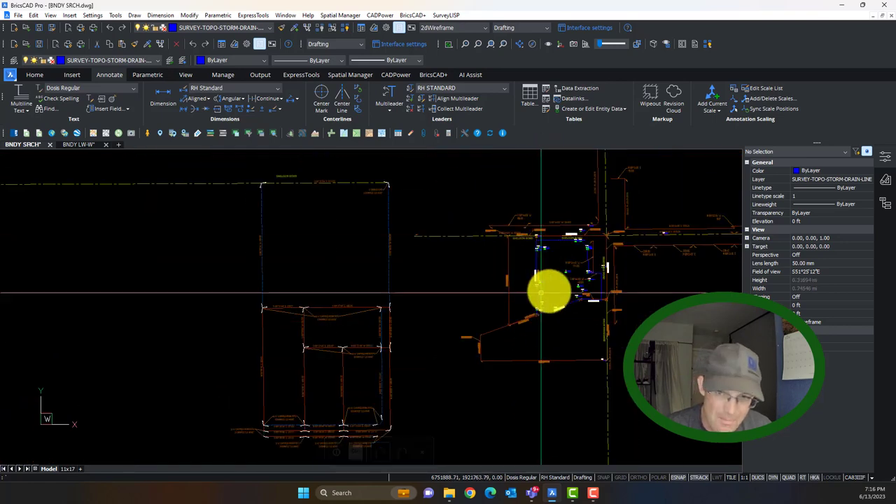
{"action": "scroll", "coordinate": [555, 243], "scroll_direction": "up", "scroll_amount": 4}
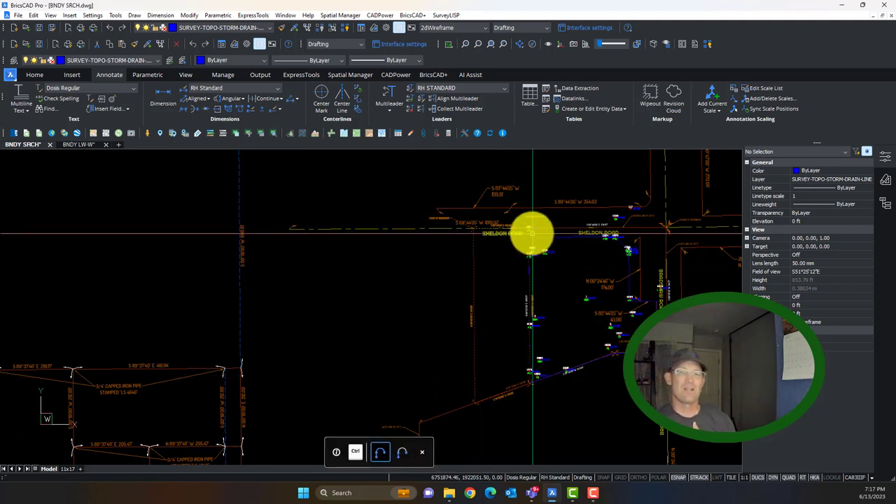
{"action": "mouse_move", "coordinate": [529, 257]}
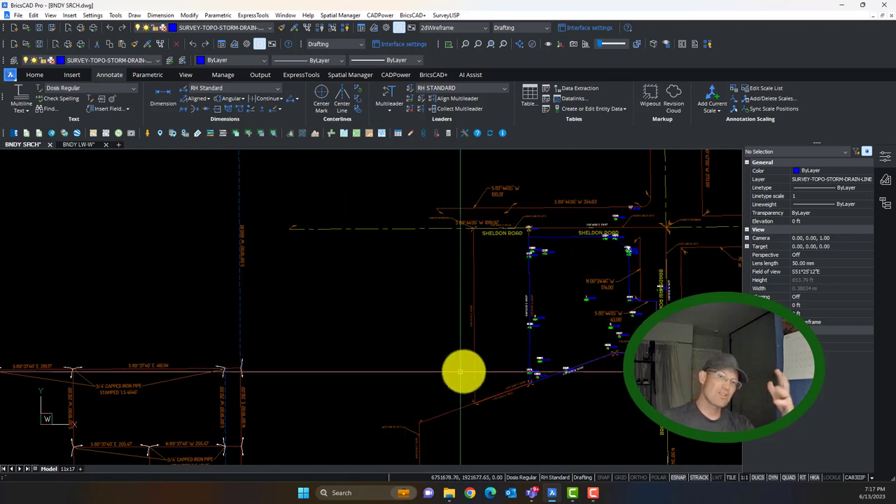
{"action": "middle_click_drag", "start_coordinate": [542, 430], "coordinate": [486, 360]}
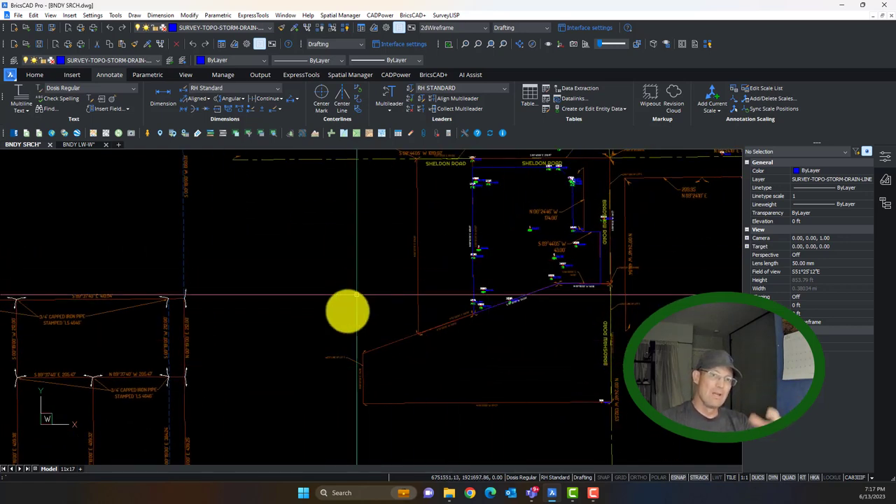
{"action": "scroll", "coordinate": [355, 301], "scroll_direction": "down", "scroll_amount": 4}
{"action": "mouse_move", "coordinate": [186, 312]}
{"action": "middle_mouse_down"}
{"action": "mouse_move", "coordinate": [238, 299]}
{"action": "mouse_move", "coordinate": [242, 326]}
{"action": "middle_mouse_up"}
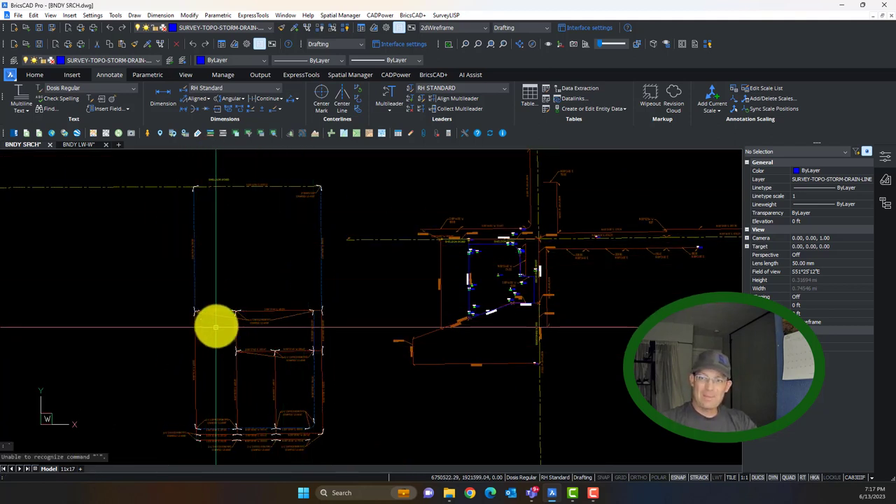
- Undo the move of the COGO 104-PM-017 parcel block
{"action": "key", "text": "ctrl+z"}
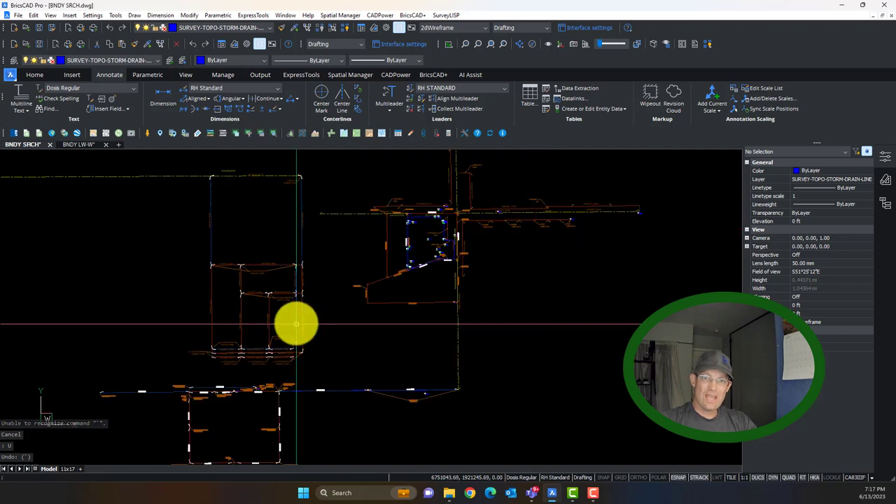
{"action": "key", "text": "ctrl+z"}
{"action": "scroll", "coordinate": [606, 225], "scroll_direction": "up", "scroll_amount": 2}
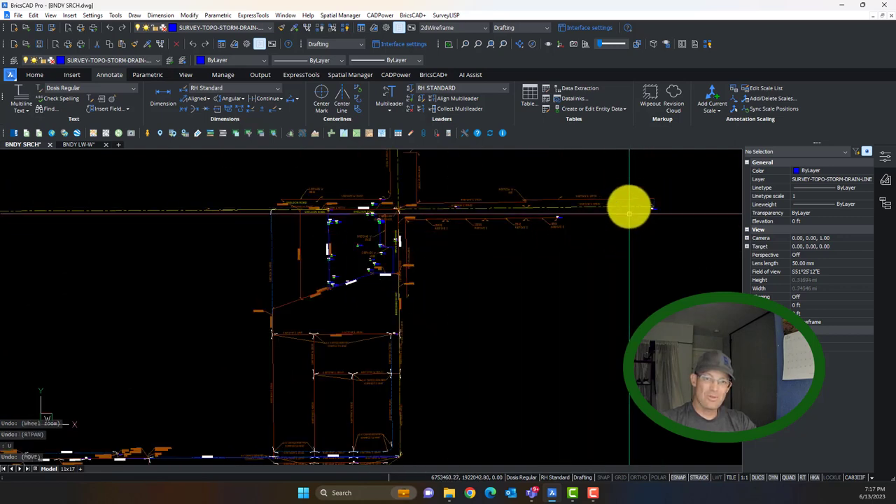
- Examine the Sheldon Road and Bradshaw Road intersection at the point of beginning, marked by the 2" brass cap stamped "LS 4130"
{"action": "left_click", "coordinate": [624, 218]}
{"action": "left_click", "coordinate": [617, 208]}
{"action": "scroll", "coordinate": [441, 200], "scroll_direction": "up", "scroll_amount": 3}
{"action": "scroll", "coordinate": [426, 215], "scroll_direction": "down", "scroll_amount": 2}
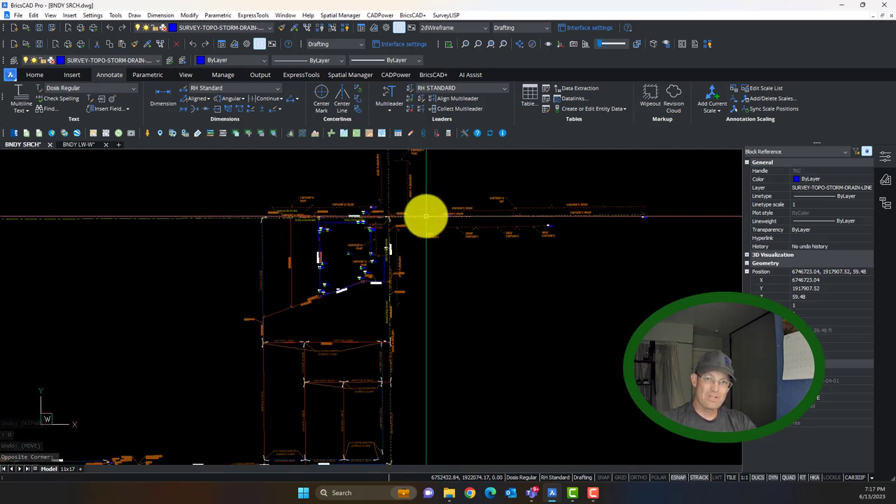
{"action": "scroll", "coordinate": [336, 275], "scroll_direction": "up", "scroll_amount": 2}
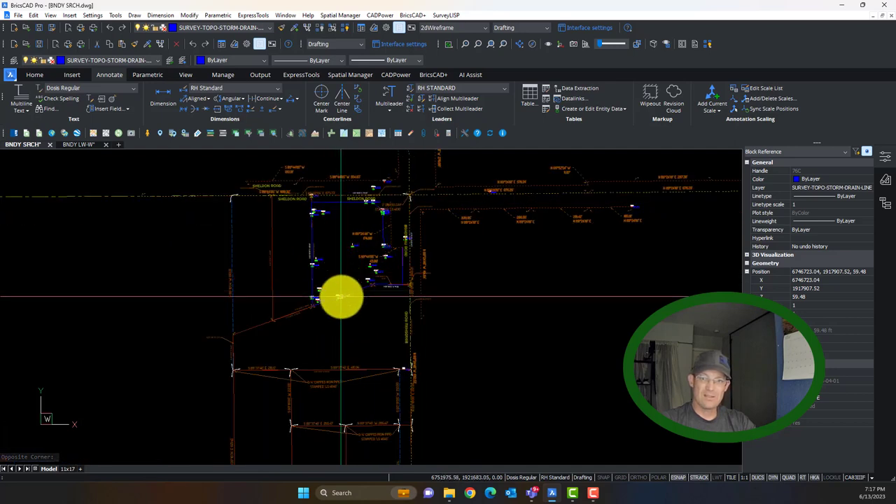
{"action": "mouse_move", "coordinate": [282, 424]}
{"action": "middle_mouse_down"}
{"action": "mouse_move", "coordinate": [358, 298]}
{"action": "mouse_move", "coordinate": [332, 350]}
{"action": "middle_mouse_up"}
{"action": "middle_click_drag", "start_coordinate": [400, 270], "coordinate": [369, 349]}
{"action": "scroll", "coordinate": [422, 256], "scroll_direction": "up", "scroll_amount": 10}
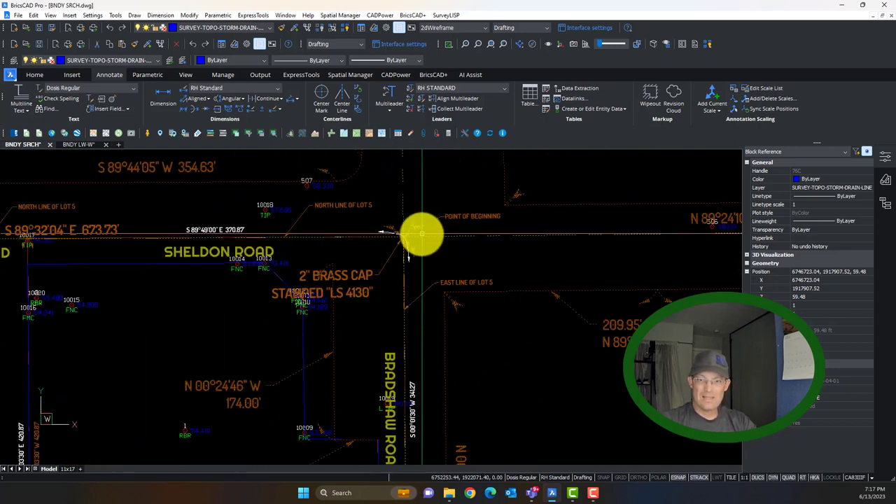
{"action": "scroll", "coordinate": [393, 278], "scroll_direction": "up", "scroll_amount": 8}
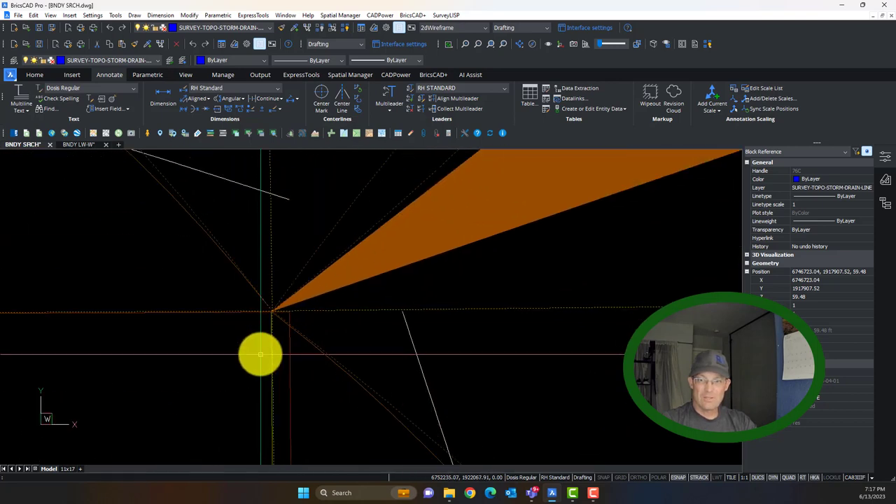
{"action": "key", "text": "Escape"}
{"action": "left_click", "coordinate": [418, 249]}
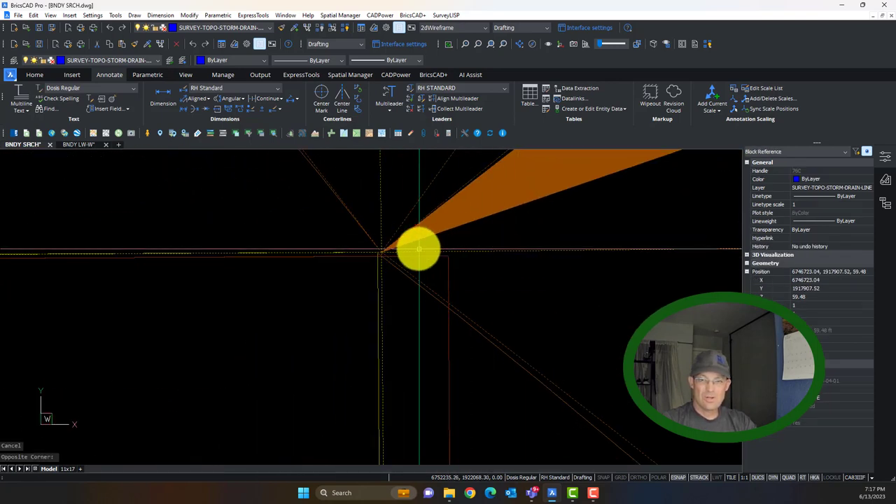
{"action": "scroll", "coordinate": [386, 249], "scroll_direction": "up", "scroll_amount": 2}
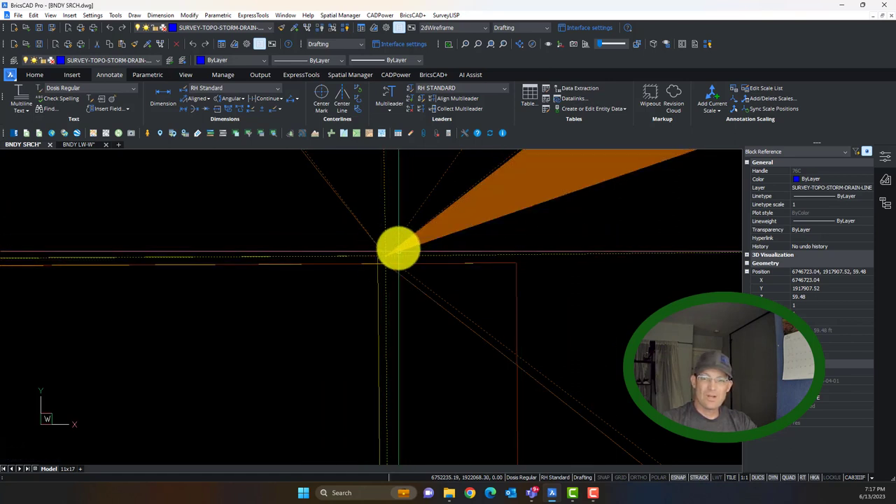
- Select two overlapping record map blocks and compare their lines at the brass cap corner up close
{"action": "key", "text": "Escape"}
{"action": "key", "text": "Escape"}
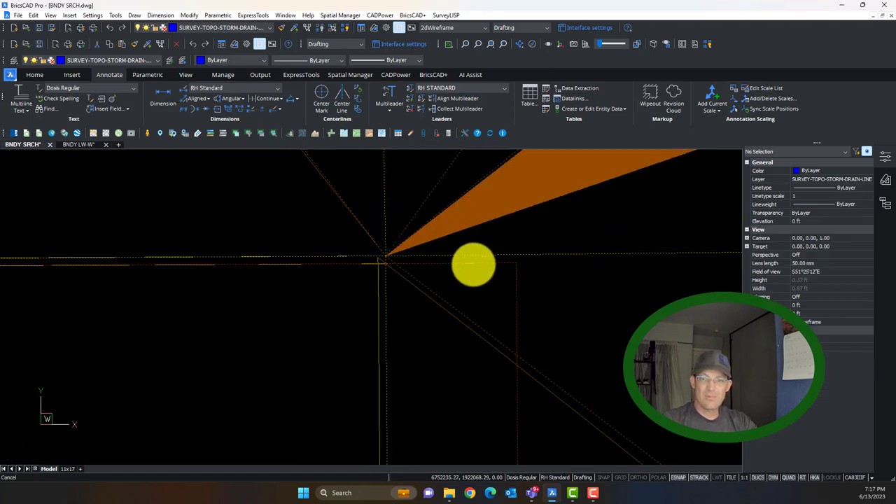
{"action": "left_click", "coordinate": [501, 298]}
{"action": "scroll", "coordinate": [516, 266], "scroll_direction": "down", "scroll_amount": 4}
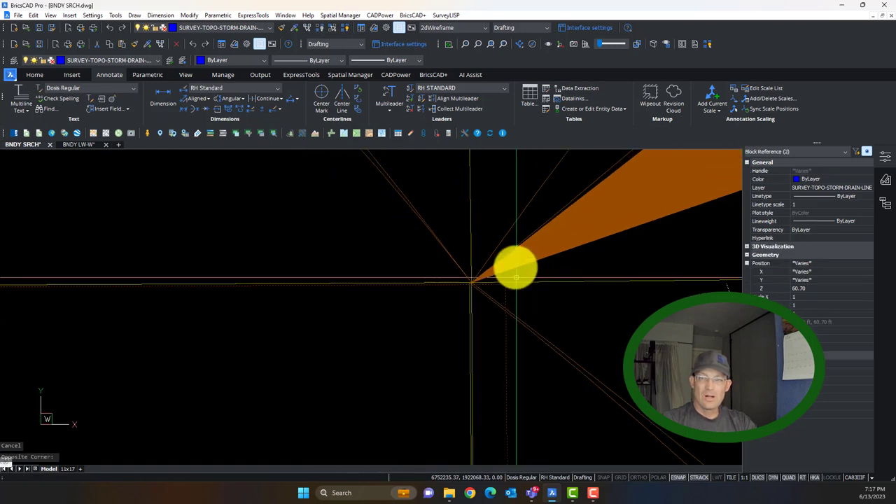
{"action": "scroll", "coordinate": [517, 257], "scroll_direction": "down", "scroll_amount": 3}
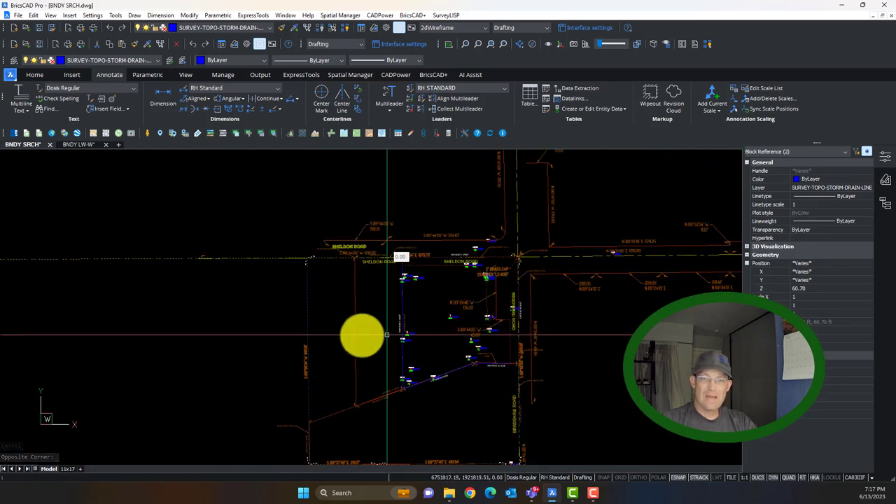
{"action": "scroll", "coordinate": [413, 315], "scroll_direction": "up", "scroll_amount": 8}
{"action": "scroll", "coordinate": [396, 273], "scroll_direction": "up", "scroll_amount": 6}
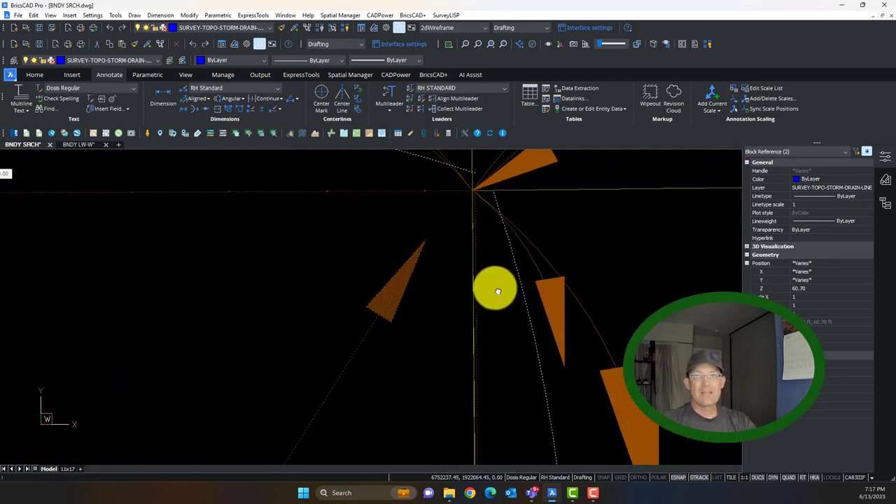
{"action": "key", "text": "Escape"}
{"action": "middle_click_drag", "start_coordinate": [405, 245], "coordinate": [432, 296]}
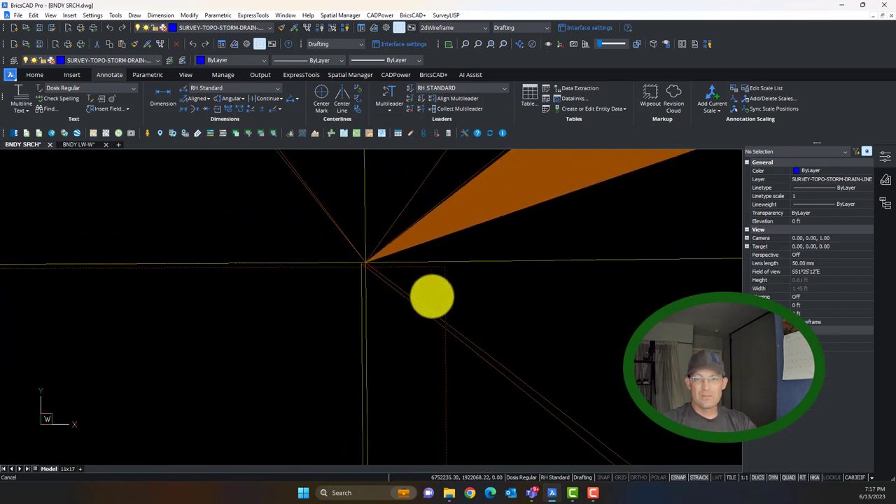
{"action": "scroll", "coordinate": [448, 305], "scroll_direction": "down", "scroll_amount": 3}
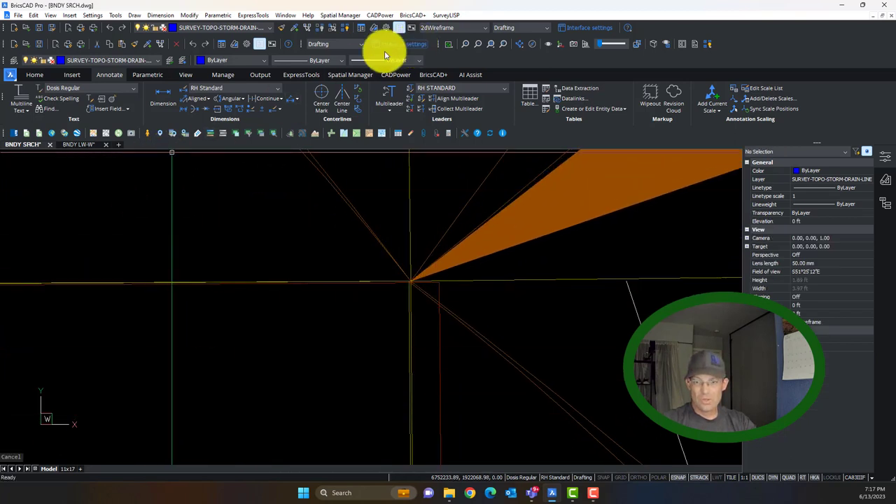
- Add an aligned dimension from the brass cap intersection to the nearby offset corner of the record lines
{"action": "left_click", "coordinate": [196, 101]}
{"action": "middle_click_drag", "start_coordinate": [391, 273], "coordinate": [418, 293]}
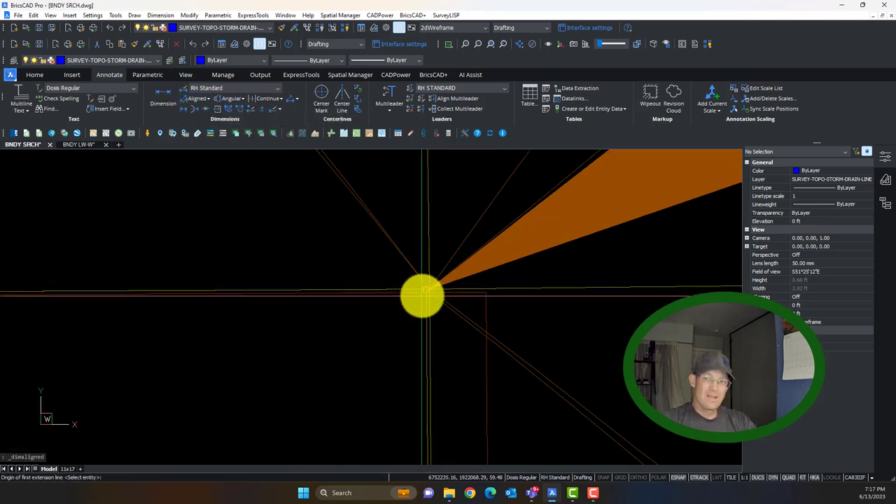
{"action": "scroll", "coordinate": [427, 288], "scroll_direction": "up", "scroll_amount": 2}
{"action": "left_click", "coordinate": [441, 278]}
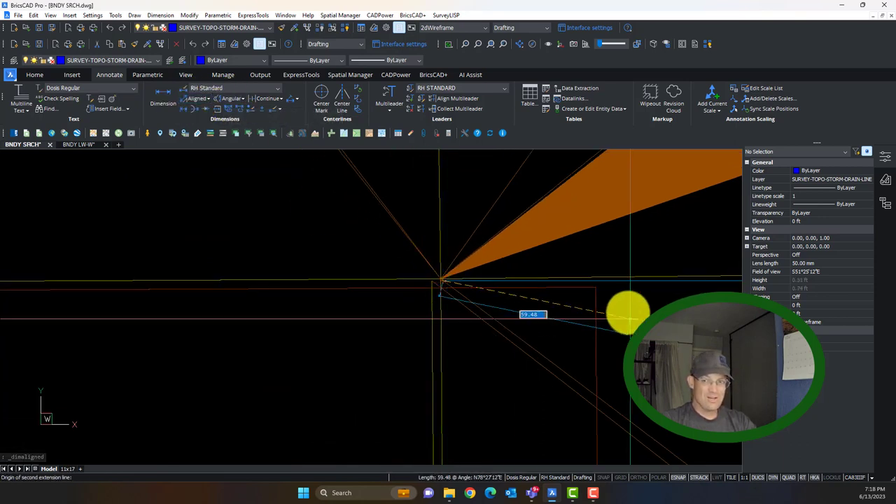
{"action": "left_click", "coordinate": [594, 288]}
{"action": "scroll", "coordinate": [574, 299], "scroll_direction": "down", "scroll_amount": 4}
{"action": "left_click", "coordinate": [596, 323]}
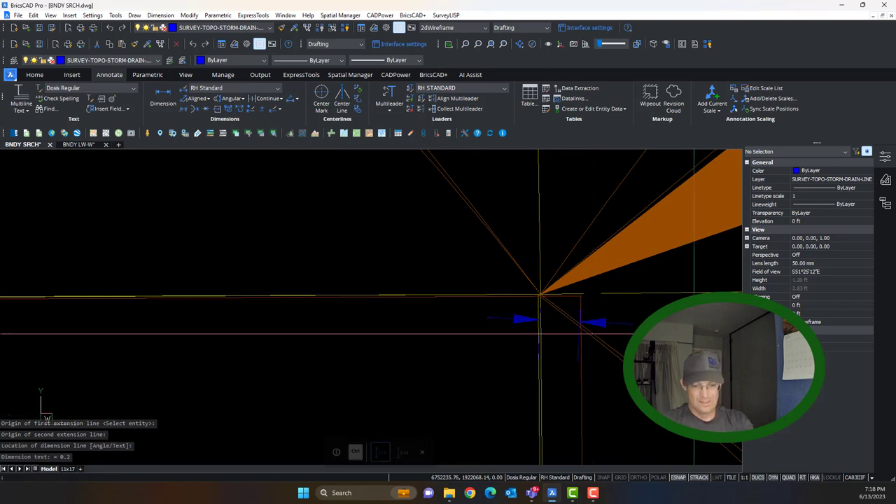
{"action": "middle_click_drag", "start_coordinate": [696, 357], "coordinate": [606, 333]}
{"action": "scroll", "coordinate": [605, 334], "scroll_direction": "up", "scroll_amount": 2}
{"action": "scroll", "coordinate": [606, 329], "scroll_direction": "down", "scroll_amount": 3}
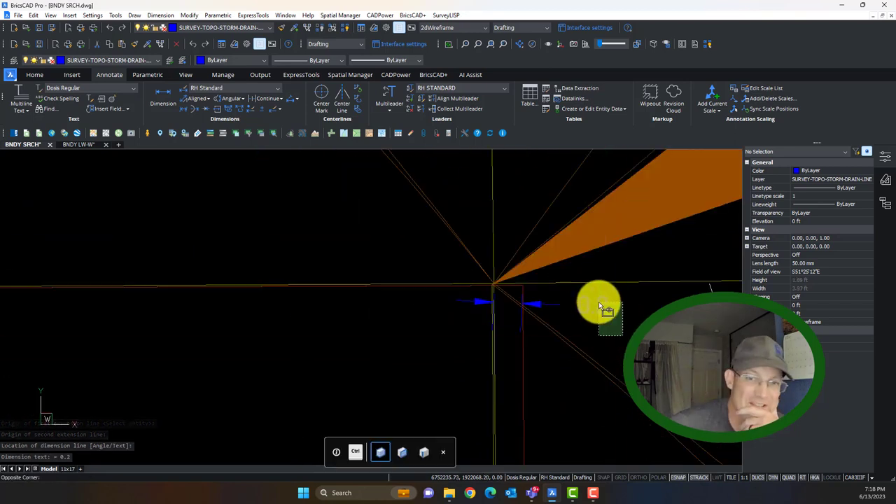
- Delete the aligned dimension at the brass cap intersection
{"action": "left_click", "coordinate": [598, 303]}
{"action": "scroll", "coordinate": [526, 340], "scroll_direction": "down", "scroll_amount": 4}
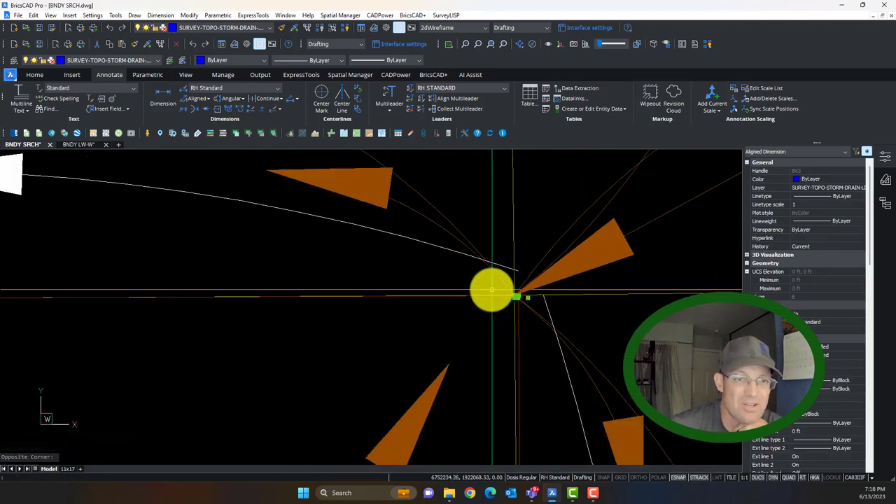
{"action": "key", "text": "Delete"}
- Examine the surveyed parcel's west line against its found points, along with the capped iron pipe parcels to the south
{"action": "scroll", "coordinate": [496, 296], "scroll_direction": "down", "scroll_amount": 8}
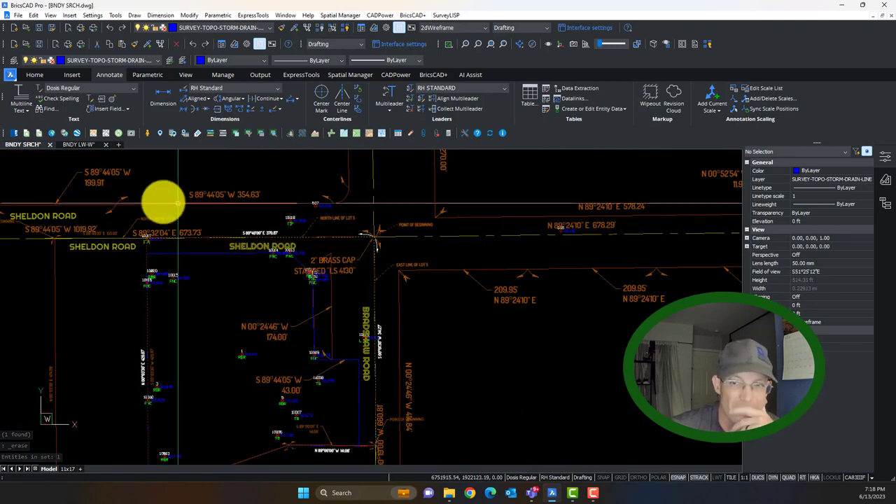
{"action": "scroll", "coordinate": [170, 193], "scroll_direction": "up", "scroll_amount": 5}
{"action": "scroll", "coordinate": [168, 226], "scroll_direction": "down", "scroll_amount": 3}
{"action": "middle_click_drag", "start_coordinate": [165, 233], "coordinate": [418, 182]}
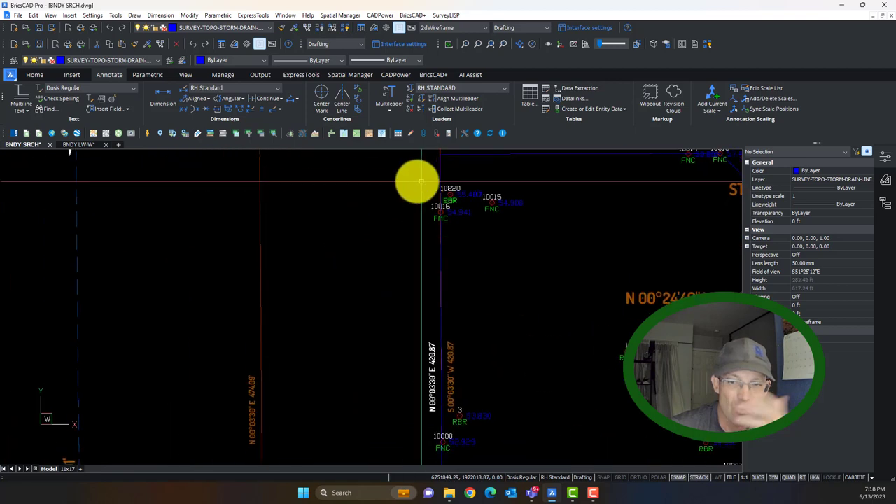
{"action": "scroll", "coordinate": [396, 203], "scroll_direction": "down", "scroll_amount": 4}
{"action": "mouse_move", "coordinate": [378, 336]}
{"action": "middle_mouse_down"}
{"action": "mouse_move", "coordinate": [355, 273]}
{"action": "mouse_move", "coordinate": [330, 255]}
{"action": "mouse_move", "coordinate": [331, 281]}
{"action": "middle_mouse_up"}
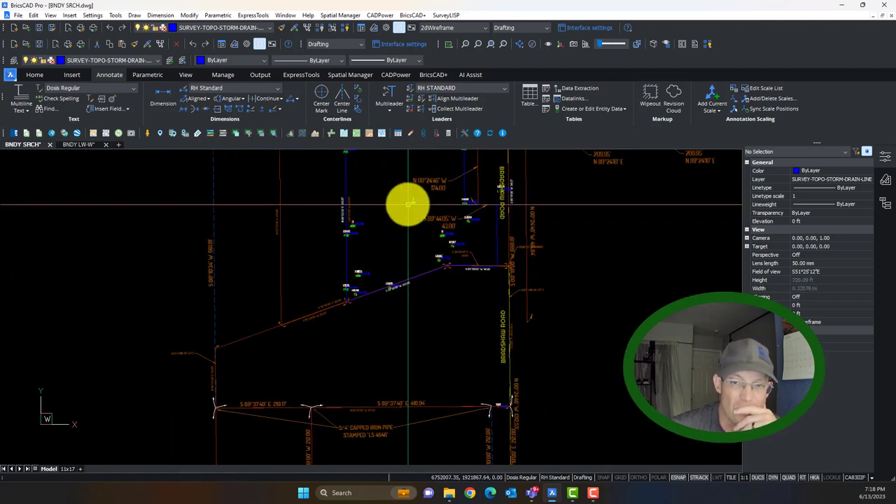
{"action": "middle_click_drag", "start_coordinate": [407, 206], "coordinate": [409, 246]}
{"action": "mouse_move", "coordinate": [475, 349]}
{"action": "middle_mouse_down"}
{"action": "mouse_move", "coordinate": [442, 324]}
{"action": "mouse_move", "coordinate": [442, 336]}
{"action": "mouse_move", "coordinate": [544, 343]}
{"action": "middle_mouse_up"}
{"action": "scroll", "coordinate": [471, 301], "scroll_direction": "down", "scroll_amount": 2}
{"action": "mouse_move", "coordinate": [491, 355]}
{"action": "middle_mouse_down"}
{"action": "mouse_move", "coordinate": [476, 340]}
{"action": "mouse_move", "coordinate": [452, 250]}
{"action": "mouse_move", "coordinate": [413, 304]}
{"action": "middle_mouse_up"}
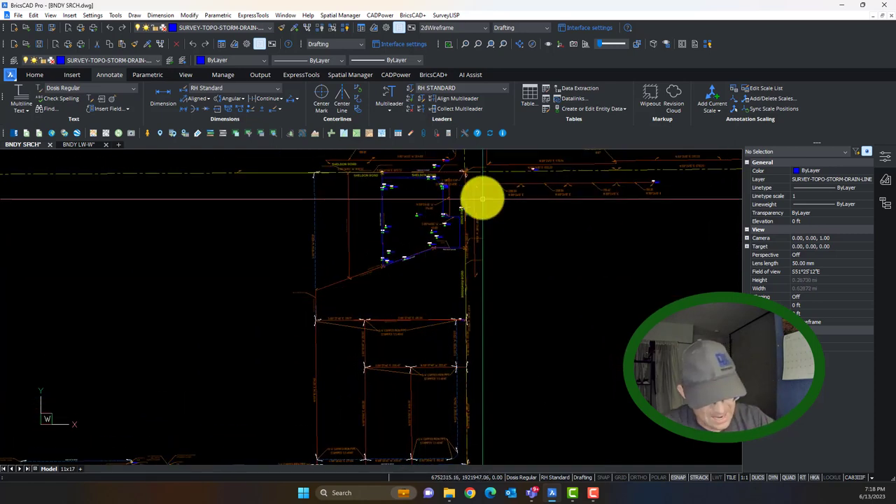
{"action": "scroll", "coordinate": [280, 443], "scroll_direction": "down", "scroll_amount": 1}
{"action": "mouse_move", "coordinate": [283, 437]}
{"action": "middle_mouse_down"}
{"action": "mouse_move", "coordinate": [342, 315]}
{"action": "mouse_move", "coordinate": [329, 394]}
{"action": "middle_mouse_up"}
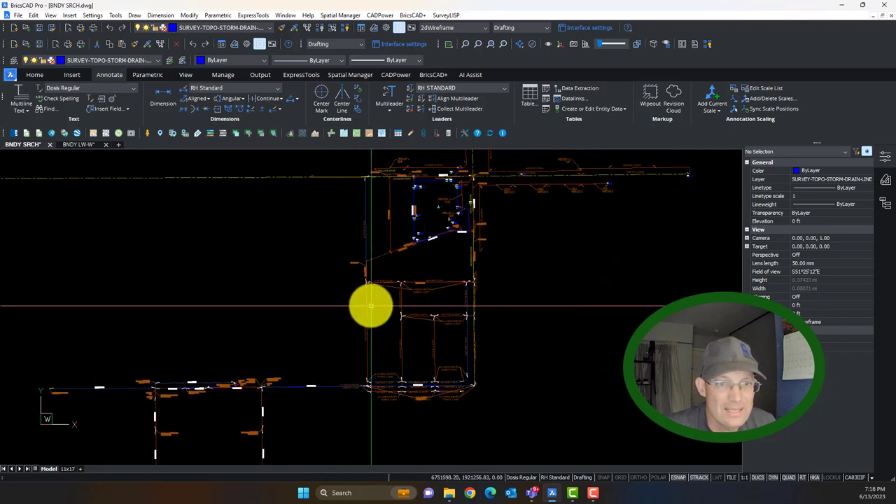
- Make SURVEY-BOUNDARY-LINES-TIES the current layer
{"action": "left_click", "coordinate": [160, 59]}
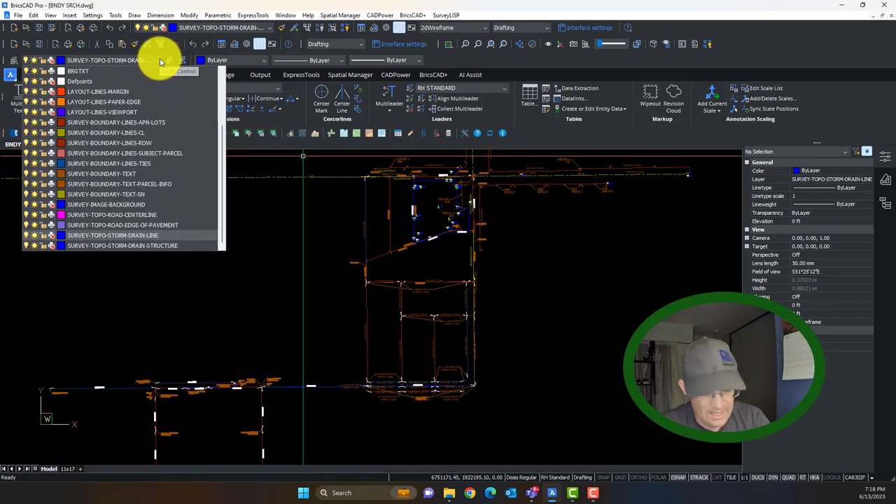
{"action": "left_click", "coordinate": [133, 166]}
{"action": "scroll", "coordinate": [574, 194], "scroll_direction": "up", "scroll_amount": 2}
{"action": "scroll", "coordinate": [473, 186], "scroll_direction": "up", "scroll_amount": 3}
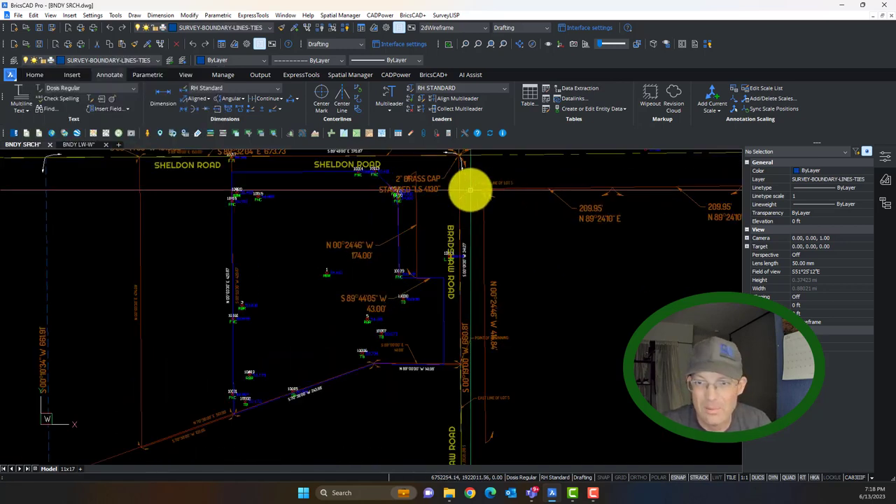
{"action": "scroll", "coordinate": [456, 255], "scroll_direction": "down", "scroll_amount": 5}
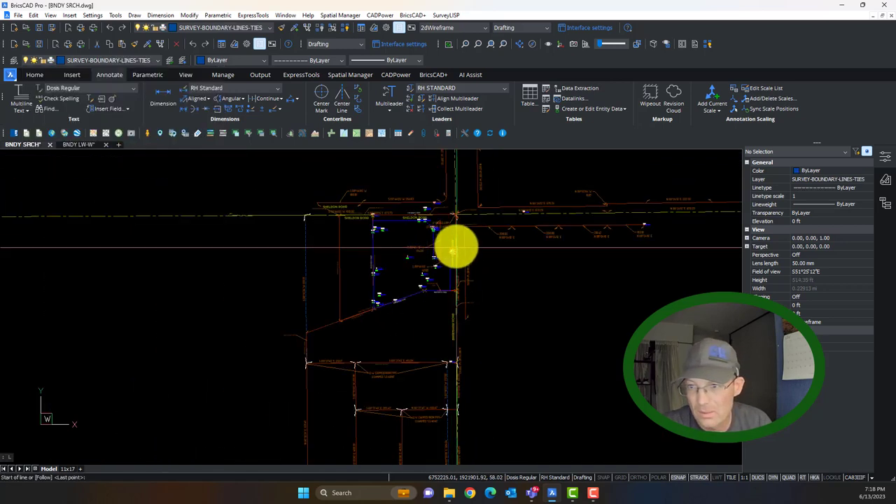
{"action": "key", "text": "Escape"}
- Move the record map block with the N 89°24'10" E lines along Sheldon Road northeast, clear of the surveyed parcel
{"action": "type", "text": "m"}
{"action": "key", "text": "Return"}
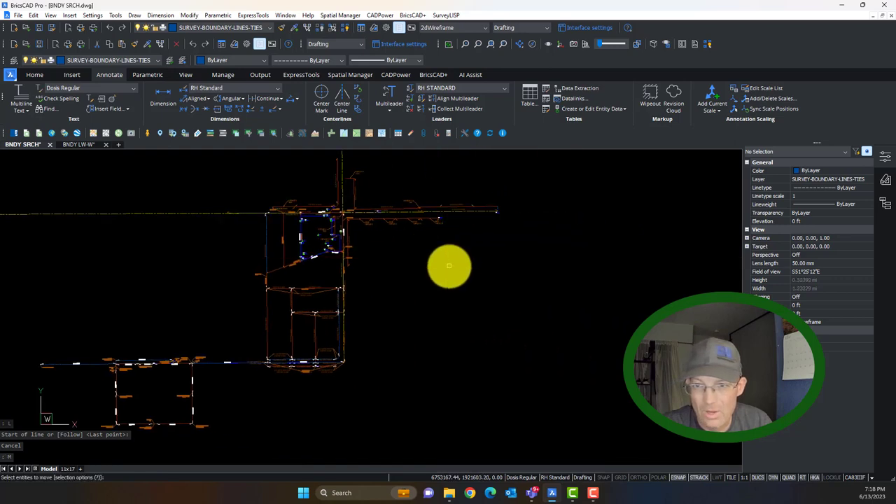
{"action": "scroll", "coordinate": [410, 186], "scroll_direction": "up", "scroll_amount": 10}
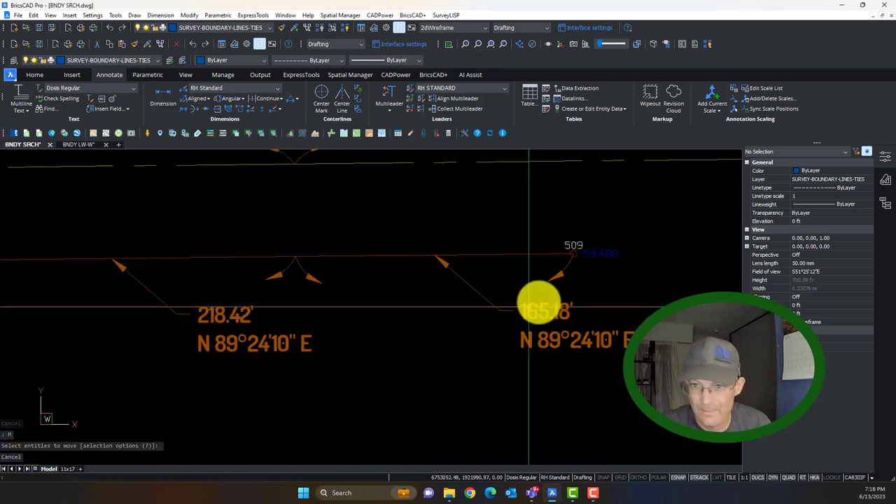
{"action": "scroll", "coordinate": [567, 270], "scroll_direction": "down", "scroll_amount": 8}
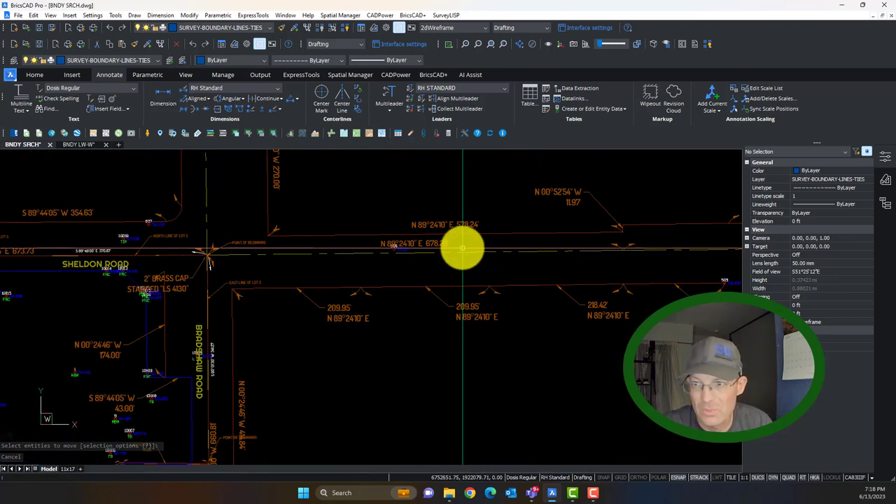
{"action": "scroll", "coordinate": [464, 250], "scroll_direction": "down", "scroll_amount": 4}
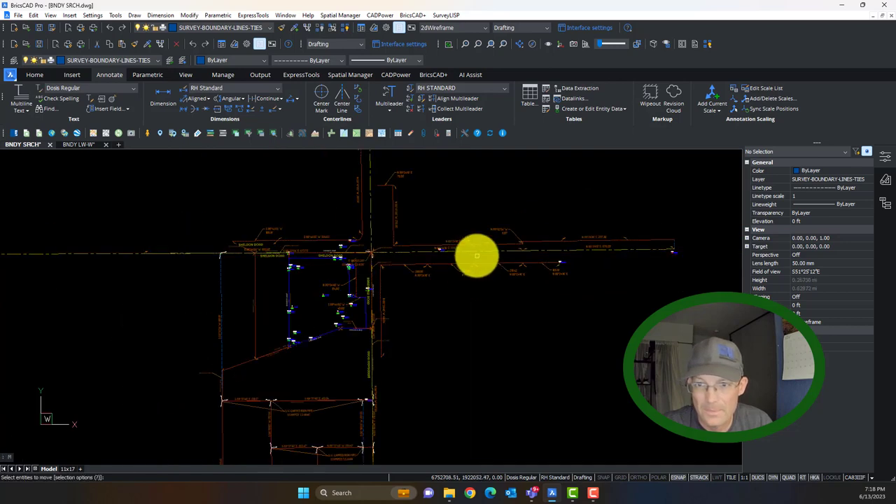
{"action": "left_click", "coordinate": [463, 248]}
{"action": "key", "text": "Return"}
{"action": "left_click", "coordinate": [465, 250]}
{"action": "scroll", "coordinate": [469, 251], "scroll_direction": "down", "scroll_amount": 5}
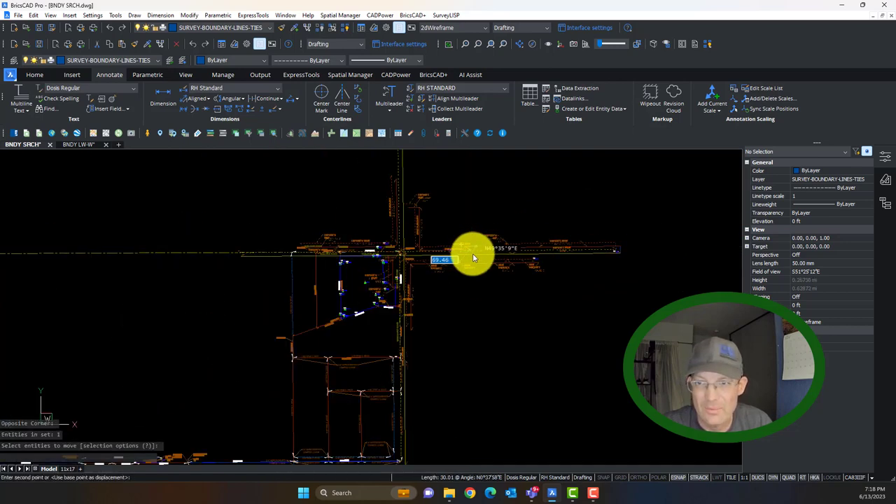
{"action": "left_click", "coordinate": [650, 189]}
{"action": "scroll", "coordinate": [459, 238], "scroll_direction": "up", "scroll_amount": 8}
{"action": "key", "text": "Escape"}
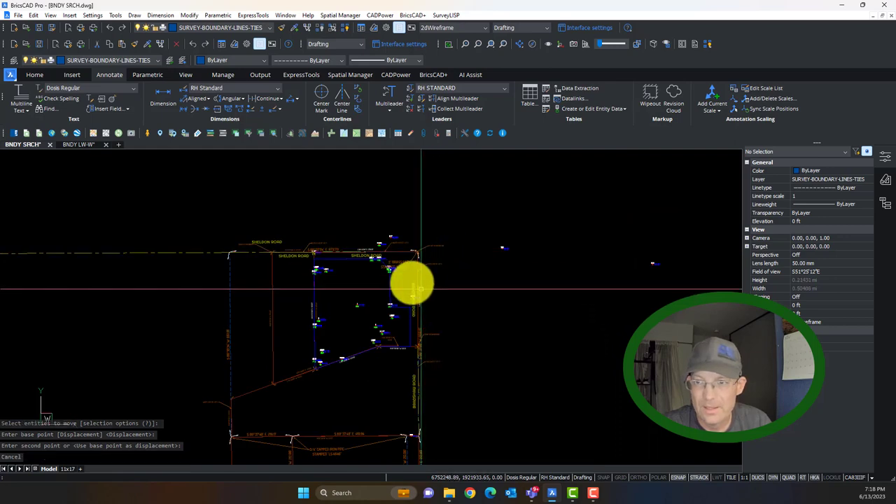
- Examine the remaining lines at the brass cap corner and select the record map block that runs along Bradshaw Road
{"action": "mouse_move", "coordinate": [368, 343]}
{"action": "middle_mouse_down"}
{"action": "mouse_move", "coordinate": [374, 213]}
{"action": "mouse_move", "coordinate": [306, 310]}
{"action": "middle_mouse_up"}
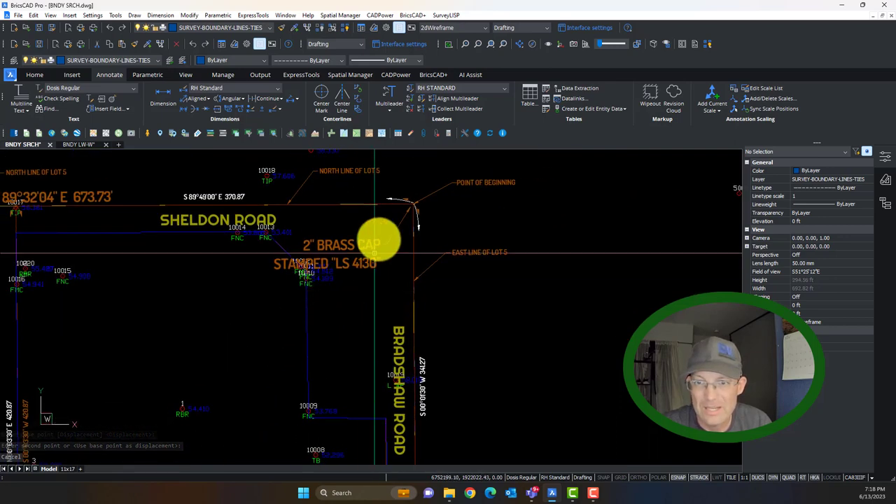
{"action": "scroll", "coordinate": [379, 235], "scroll_direction": "up", "scroll_amount": 5}
{"action": "scroll", "coordinate": [433, 204], "scroll_direction": "down", "scroll_amount": 4}
{"action": "scroll", "coordinate": [320, 340], "scroll_direction": "down", "scroll_amount": 1}
{"action": "scroll", "coordinate": [436, 196], "scroll_direction": "up", "scroll_amount": 8}
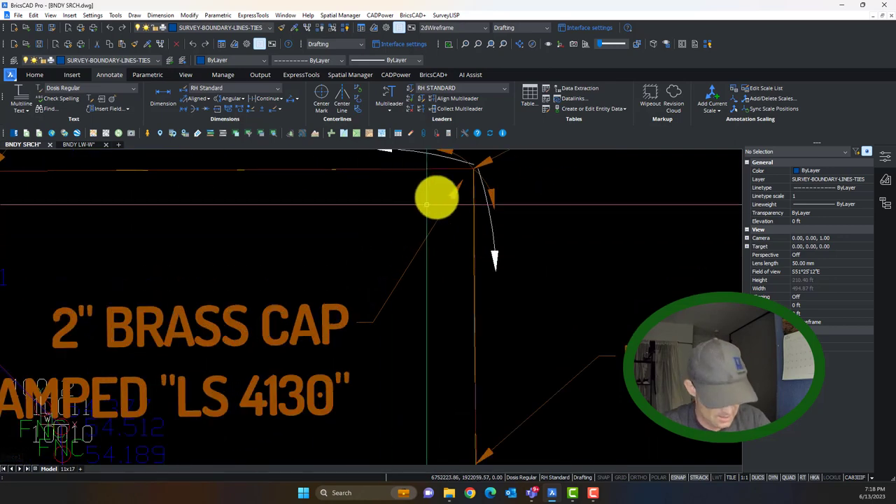
{"action": "middle_click_drag", "start_coordinate": [421, 187], "coordinate": [420, 224]}
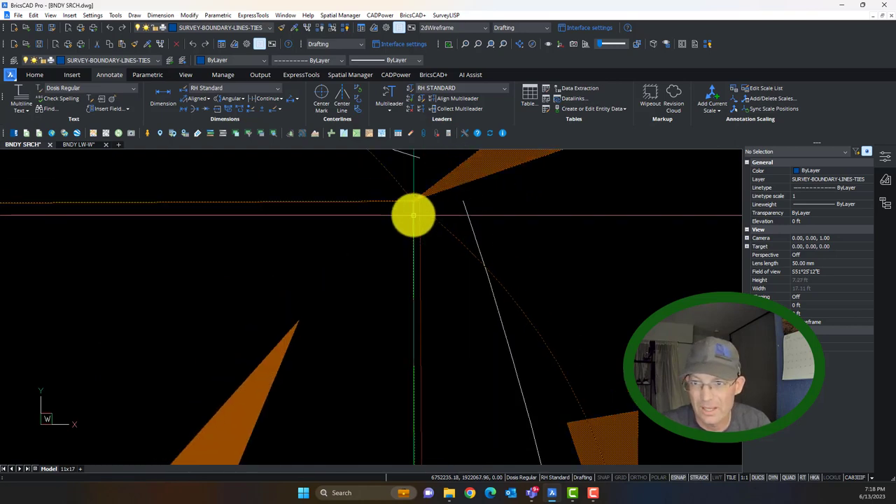
{"action": "left_click", "coordinate": [414, 214]}
{"action": "scroll", "coordinate": [404, 224], "scroll_direction": "down", "scroll_amount": 7}
{"action": "scroll", "coordinate": [404, 224], "scroll_direction": "down", "scroll_amount": 5}
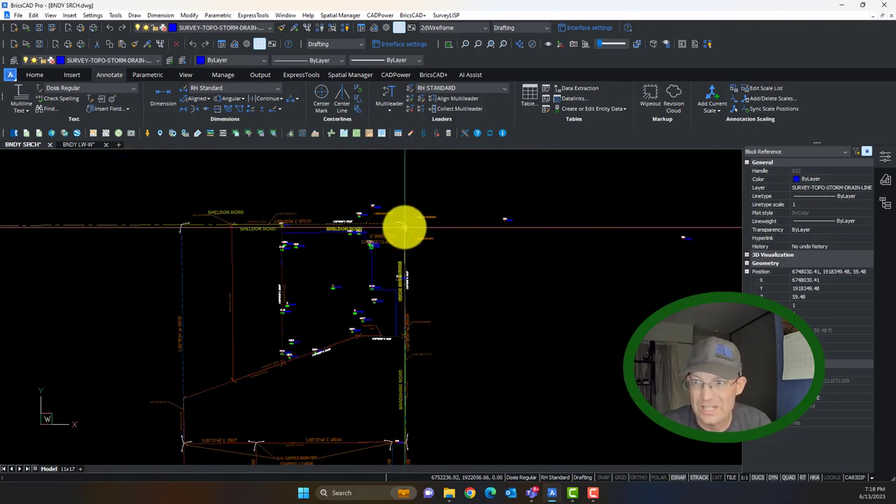
- Move the selected Bradshaw Road record map block northeast, clear of the surveyed parcel
{"action": "type", "text": "M"}
{"action": "key", "text": "Return"}
{"action": "left_click", "coordinate": [402, 236]}
{"action": "scroll", "coordinate": [482, 214], "scroll_direction": "down", "scroll_amount": 4}
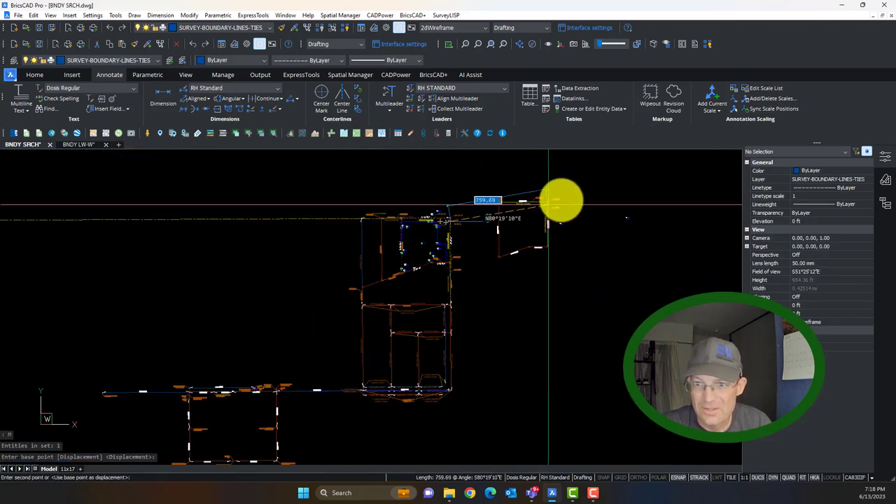
{"action": "left_click", "coordinate": [590, 170]}
{"action": "scroll", "coordinate": [595, 179], "scroll_direction": "up", "scroll_amount": 4}
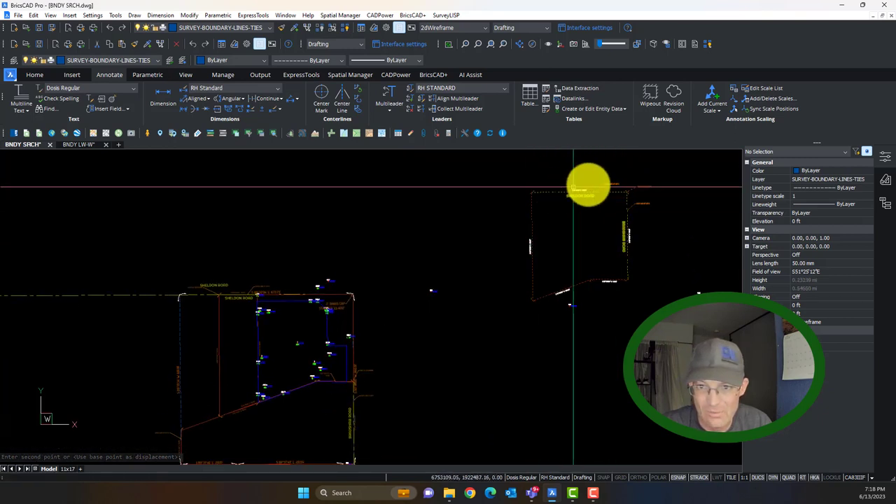
{"action": "scroll", "coordinate": [375, 296], "scroll_direction": "up", "scroll_amount": 10}
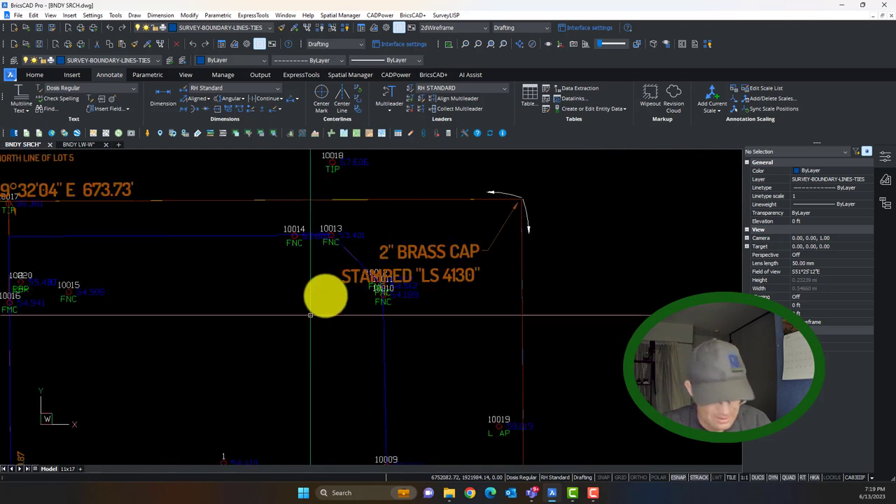
{"action": "scroll", "coordinate": [387, 202], "scroll_direction": "up", "scroll_amount": 5}
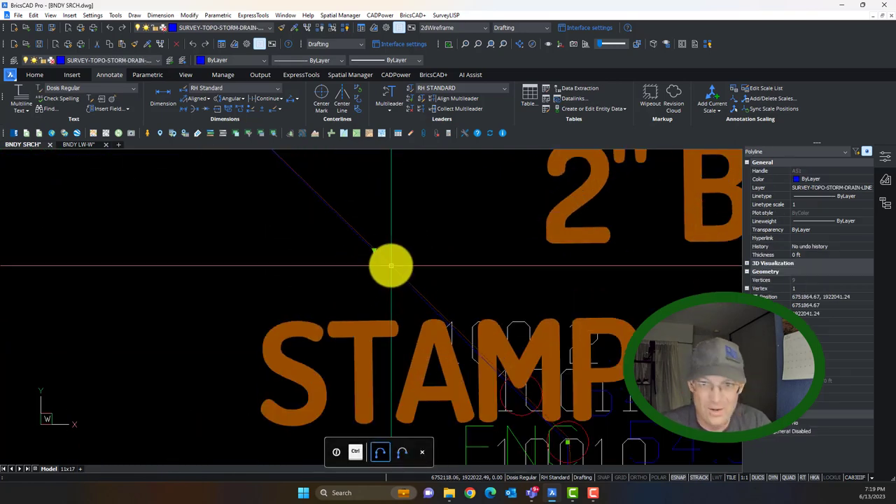
{"action": "key", "text": "Escape"}
{"action": "left_click", "coordinate": [389, 263]}
{"action": "key", "text": "Escape"}
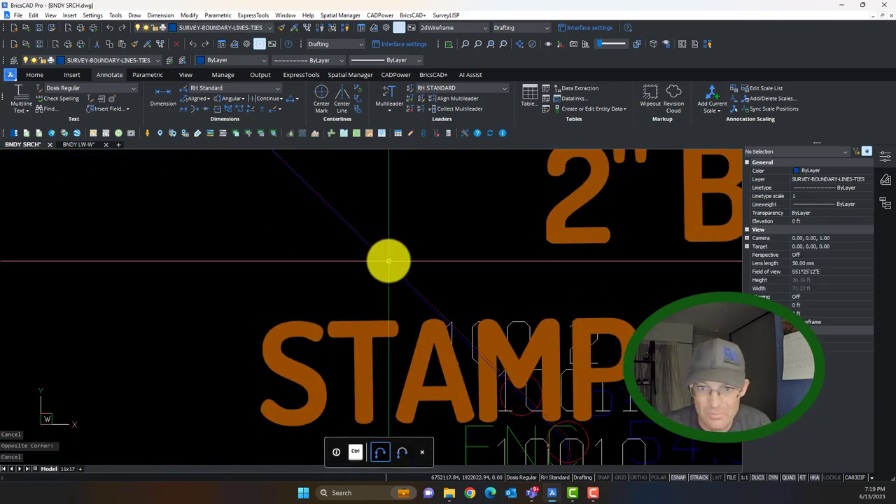
{"action": "left_click", "coordinate": [389, 259]}
{"action": "key", "text": "Escape"}
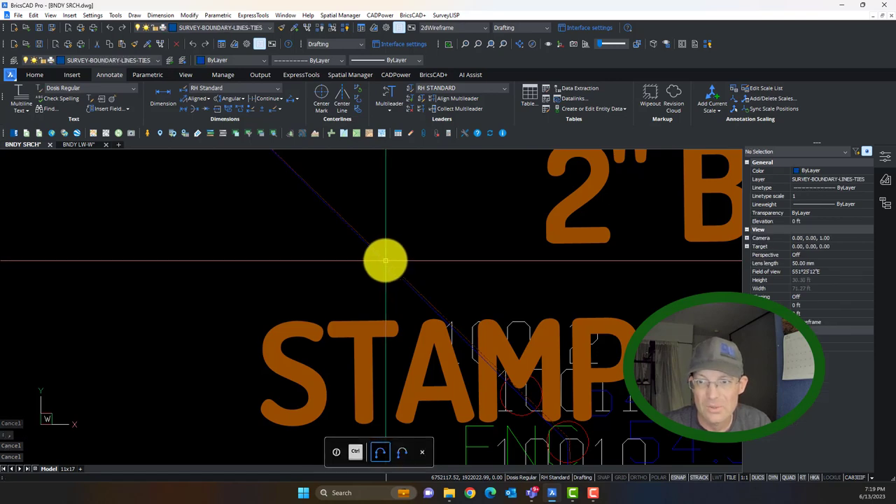
- Move the L-shaped strip block running along the parcel's diagonal northeast corner clear of the parcel to the northeast
{"action": "type", "text": "m"}
{"action": "key", "text": "Return"}
{"action": "scroll", "coordinate": [385, 257], "scroll_direction": "up", "scroll_amount": 4}
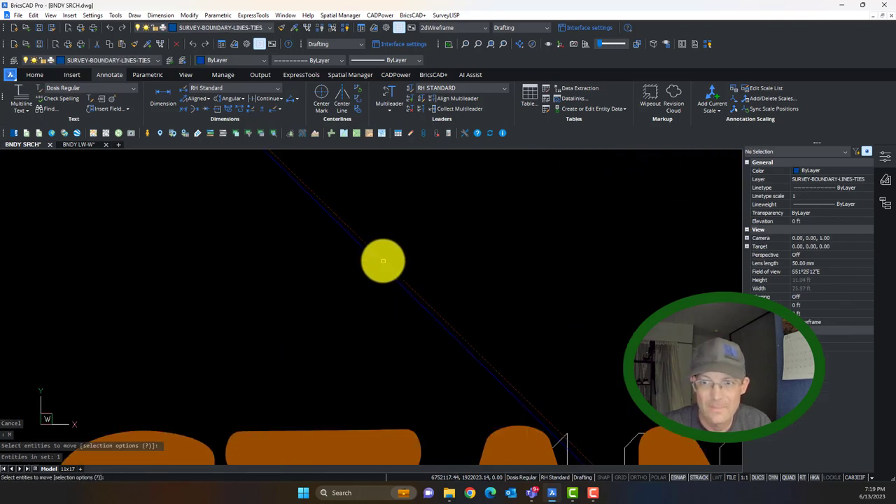
{"action": "key", "text": "Return"}
{"action": "left_click", "coordinate": [383, 261]}
{"action": "scroll", "coordinate": [390, 276], "scroll_direction": "down", "scroll_amount": 8}
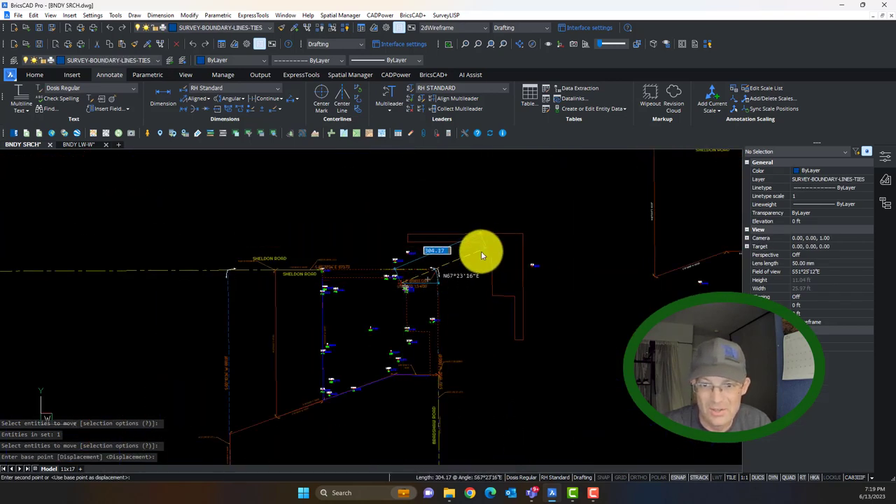
{"action": "scroll", "coordinate": [481, 250], "scroll_direction": "down", "scroll_amount": 4}
{"action": "left_click", "coordinate": [519, 183]}
{"action": "key", "text": "Escape"}
{"action": "scroll", "coordinate": [521, 188], "scroll_direction": "up", "scroll_amount": 4}
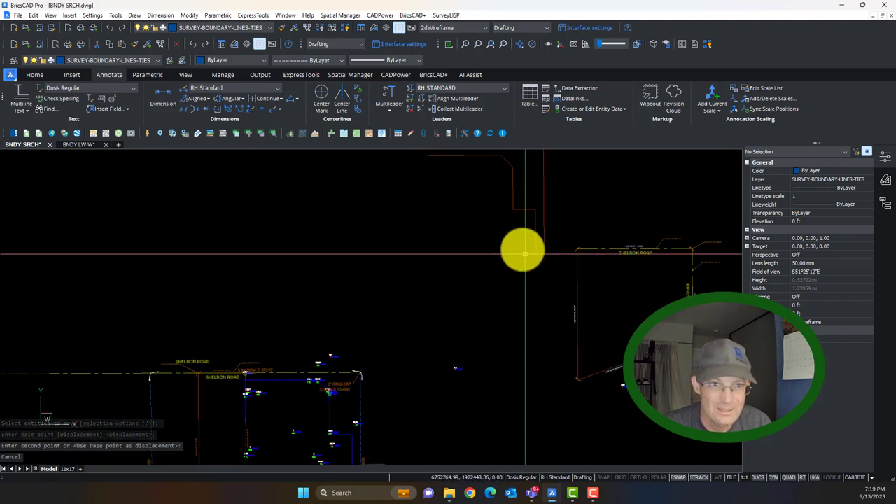
- Check the parcel outline in the BNDY LW-W drawing, then examine the remaining lines around the surveyed parcel in BNDY SRCH
{"action": "scroll", "coordinate": [525, 254], "scroll_direction": "down", "scroll_amount": 3}
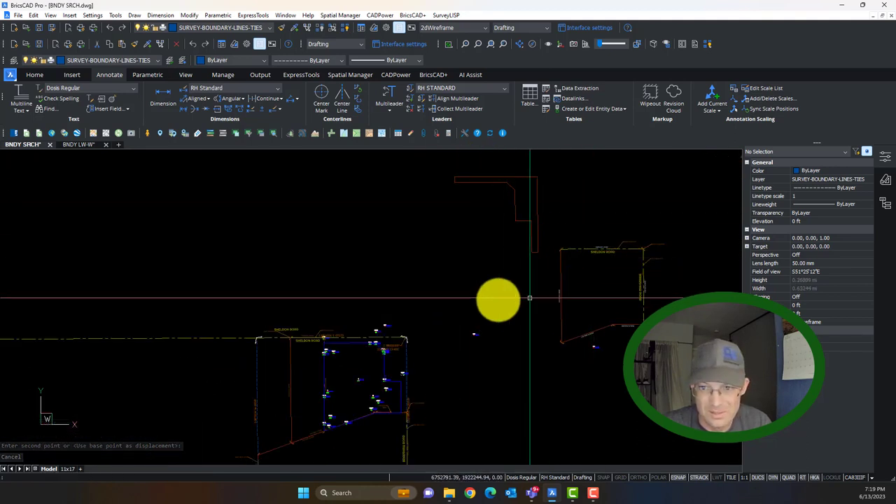
{"action": "scroll", "coordinate": [350, 374], "scroll_direction": "up", "scroll_amount": 5}
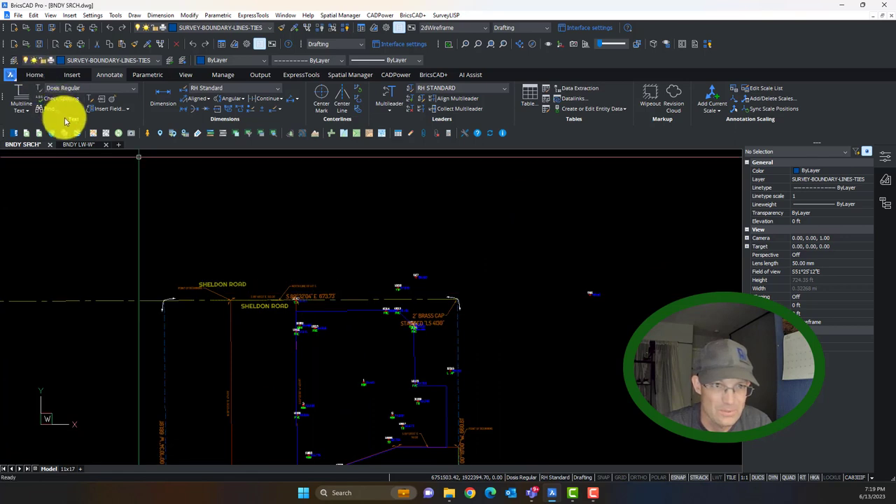
{"action": "left_click", "coordinate": [75, 144]}
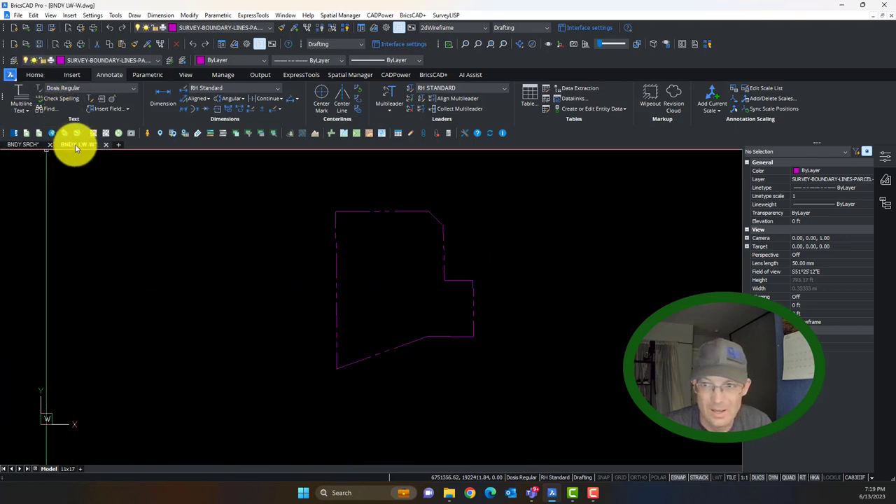
{"action": "left_click", "coordinate": [28, 145]}
{"action": "scroll", "coordinate": [474, 260], "scroll_direction": "up", "scroll_amount": 2}
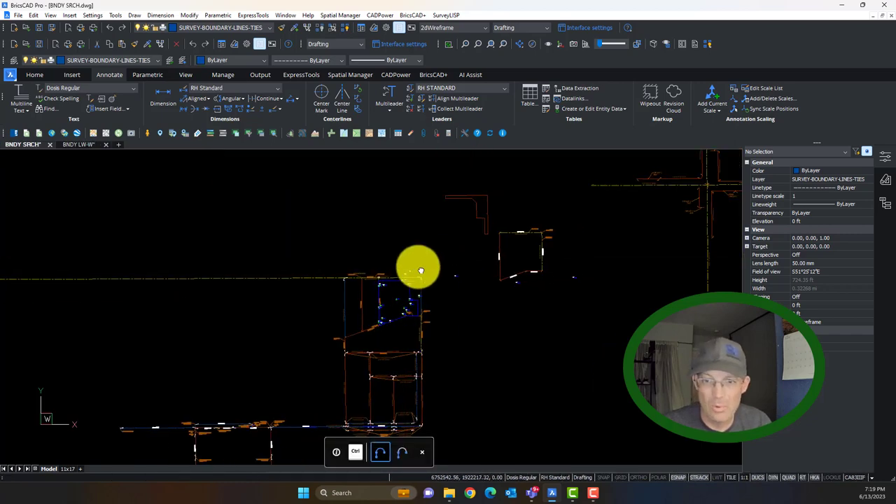
{"action": "scroll", "coordinate": [466, 266], "scroll_direction": "down", "scroll_amount": 3}
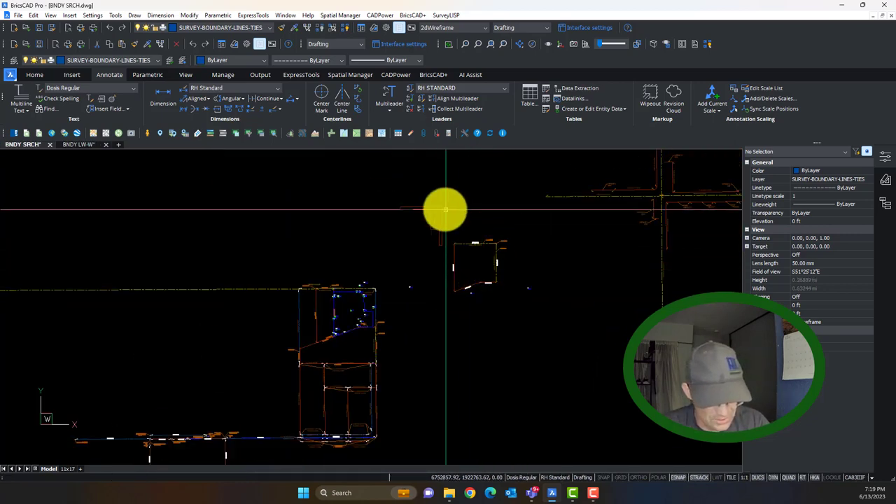
{"action": "scroll", "coordinate": [304, 394], "scroll_direction": "up", "scroll_amount": 2}
{"action": "scroll", "coordinate": [358, 302], "scroll_direction": "up", "scroll_amount": 2}
{"action": "scroll", "coordinate": [444, 280], "scroll_direction": "up", "scroll_amount": 2}
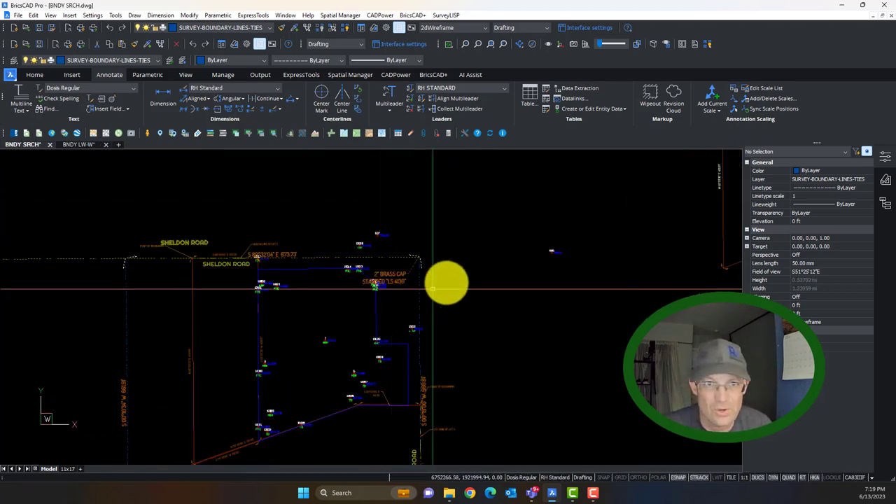
{"action": "scroll", "coordinate": [378, 319], "scroll_direction": "up", "scroll_amount": 2}
{"action": "key", "text": "Escape"}
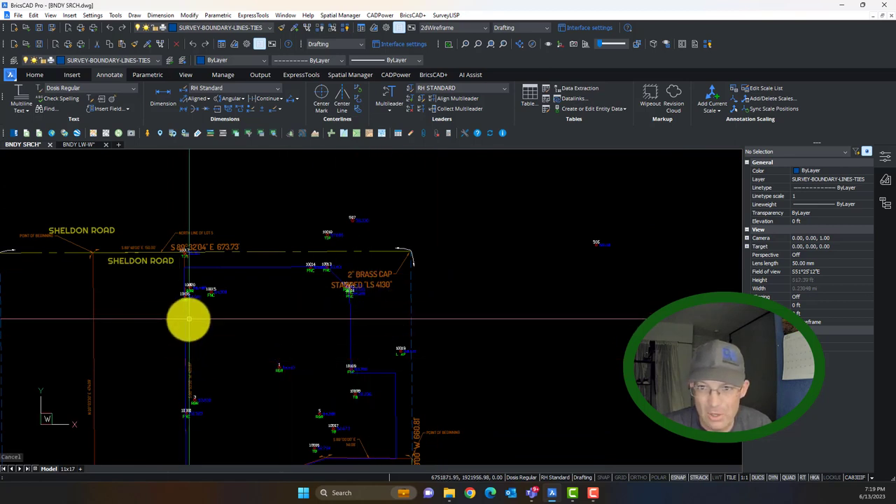
- Draw a line about 661 ft long from the 2" brass cap corner south to the line intersection beside point 508
{"action": "type", "text": "l"}
{"action": "key", "text": "Return"}
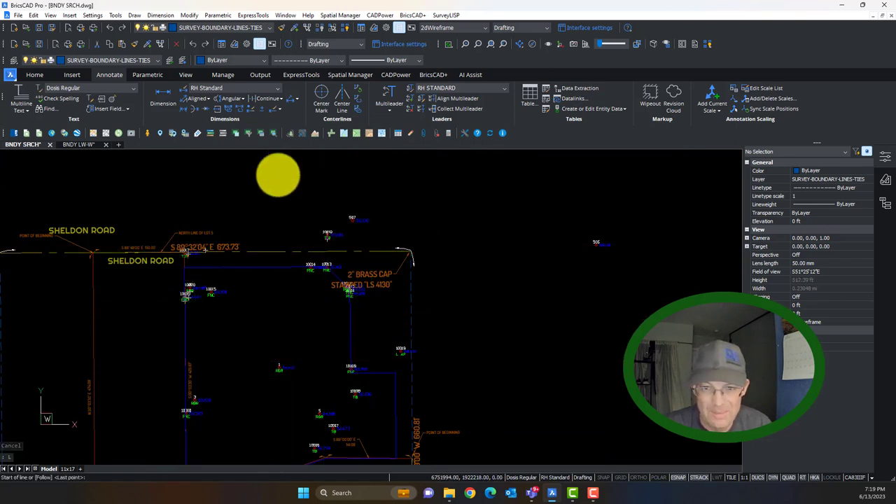
{"action": "scroll", "coordinate": [409, 249], "scroll_direction": "up", "scroll_amount": 6}
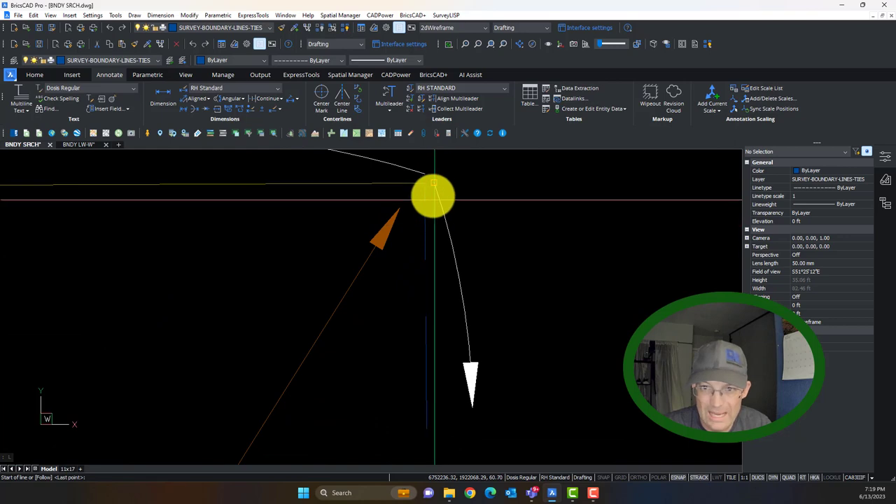
{"action": "left_click", "coordinate": [424, 183]}
{"action": "scroll", "coordinate": [330, 189], "scroll_direction": "down", "scroll_amount": 8}
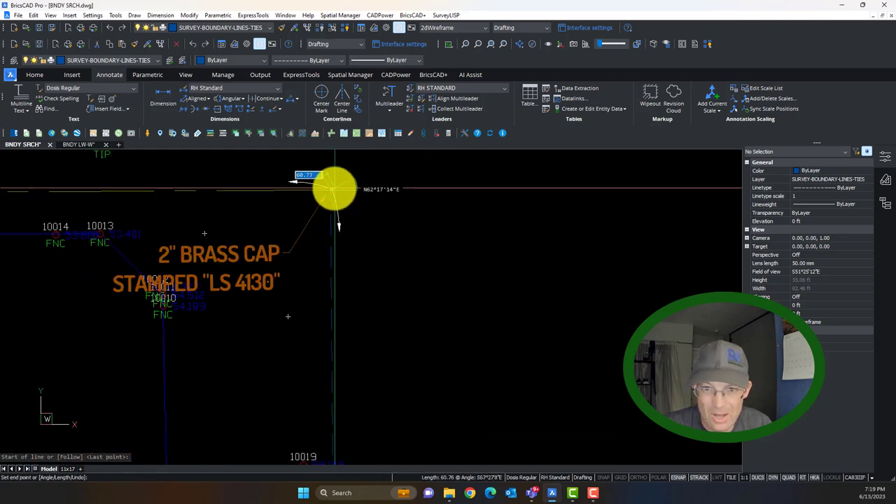
{"action": "middle_click_drag", "start_coordinate": [434, 413], "coordinate": [446, 186]}
{"action": "scroll", "coordinate": [424, 200], "scroll_direction": "up", "scroll_amount": 10}
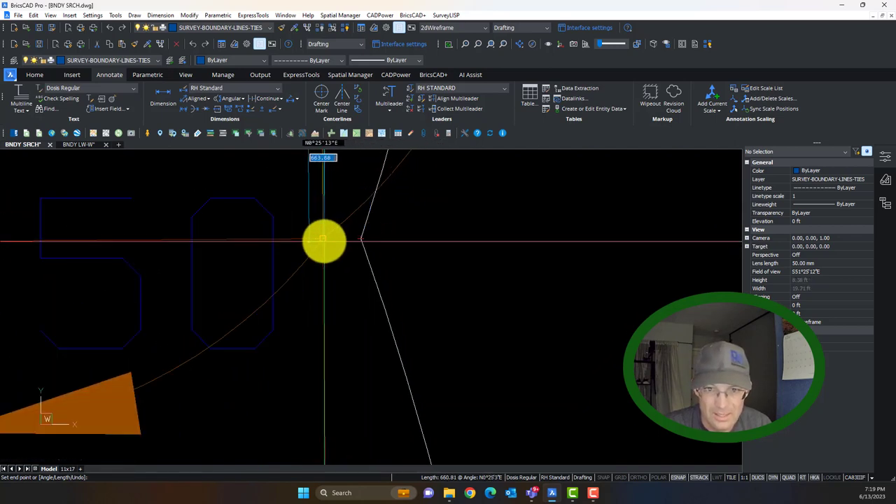
{"action": "scroll", "coordinate": [324, 241], "scroll_direction": "down", "scroll_amount": 5}
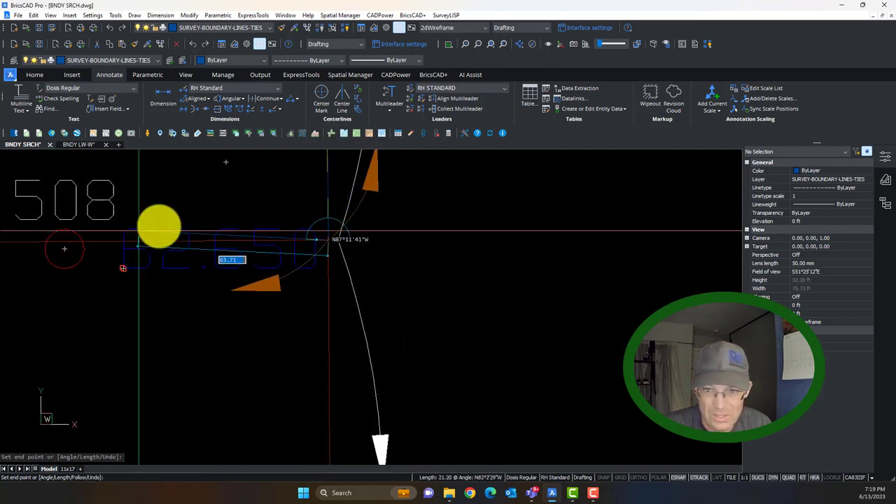
- Extend the line about 651 ft south to the corner at the east end of the N 89°38'40" W 247.47' line
{"action": "scroll", "coordinate": [197, 230], "scroll_direction": "down", "scroll_amount": 4}
{"action": "middle_click_drag", "start_coordinate": [219, 374], "coordinate": [285, 145]}
{"action": "scroll", "coordinate": [288, 168], "scroll_direction": "down", "scroll_amount": 6}
{"action": "middle_click_drag", "start_coordinate": [298, 232], "coordinate": [305, 134]}
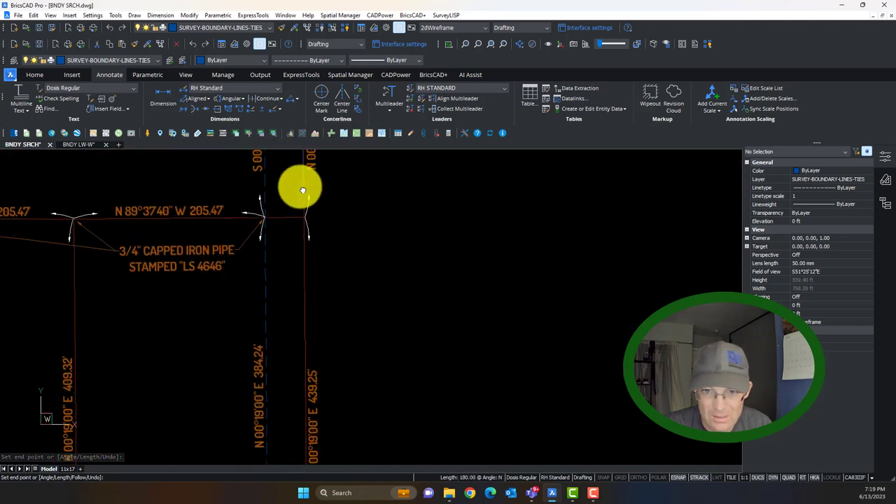
{"action": "scroll", "coordinate": [301, 212], "scroll_direction": "down", "scroll_amount": 3}
{"action": "scroll", "coordinate": [301, 221], "scroll_direction": "down", "scroll_amount": 4}
{"action": "scroll", "coordinate": [312, 329], "scroll_direction": "up", "scroll_amount": 8}
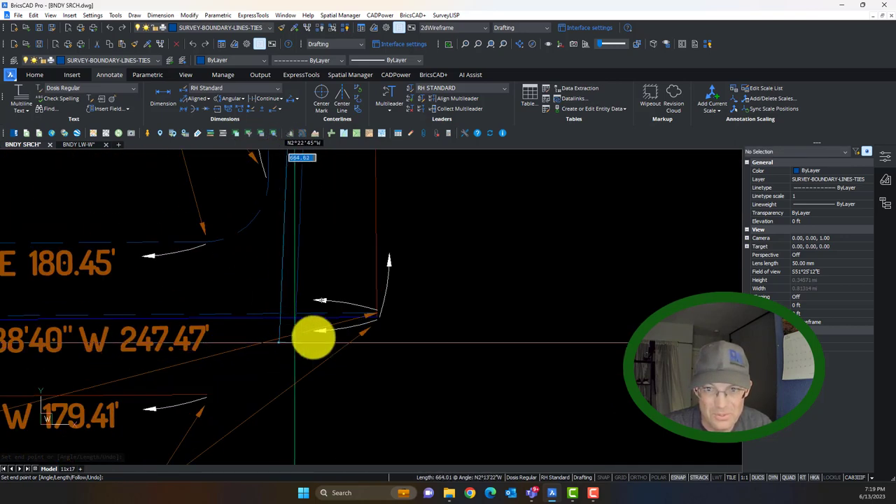
{"action": "scroll", "coordinate": [392, 315], "scroll_direction": "up", "scroll_amount": 1}
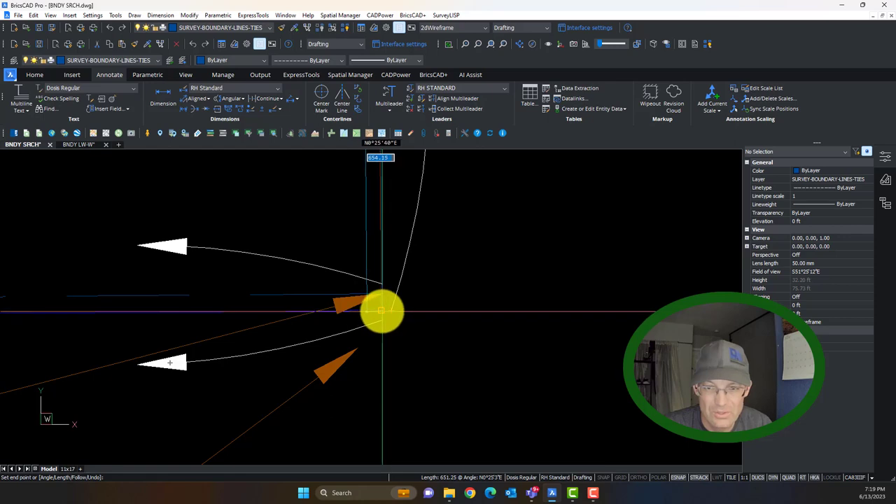
{"action": "scroll", "coordinate": [392, 309], "scroll_direction": "down", "scroll_amount": 5}
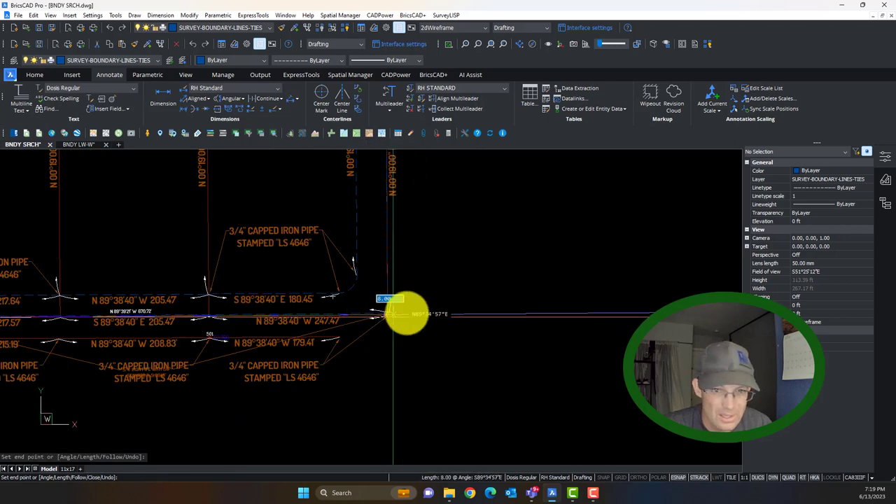
- Extend the line about 247 ft west to the intersection just north of point 501, re-placing its end point there
{"action": "scroll", "coordinate": [378, 305], "scroll_direction": "down", "scroll_amount": 4}
{"action": "scroll", "coordinate": [386, 310], "scroll_direction": "up", "scroll_amount": 6}
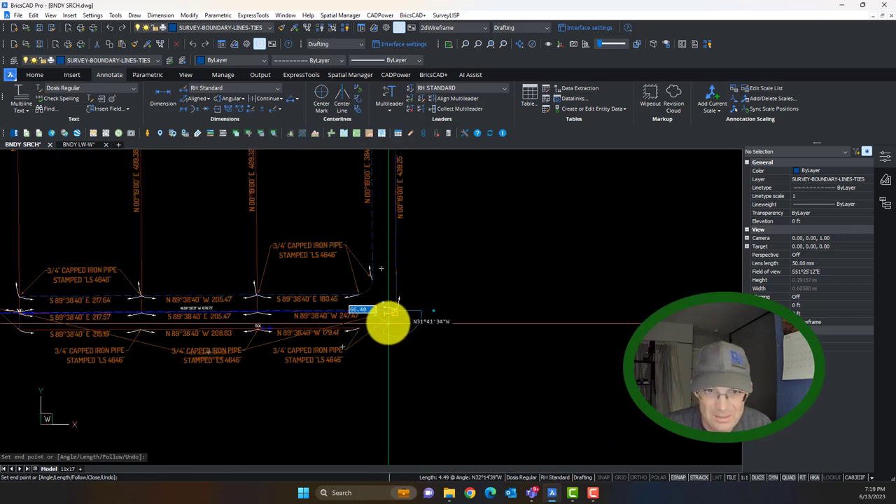
{"action": "scroll", "coordinate": [399, 306], "scroll_direction": "up", "scroll_amount": 2}
{"action": "scroll", "coordinate": [406, 300], "scroll_direction": "down", "scroll_amount": 6}
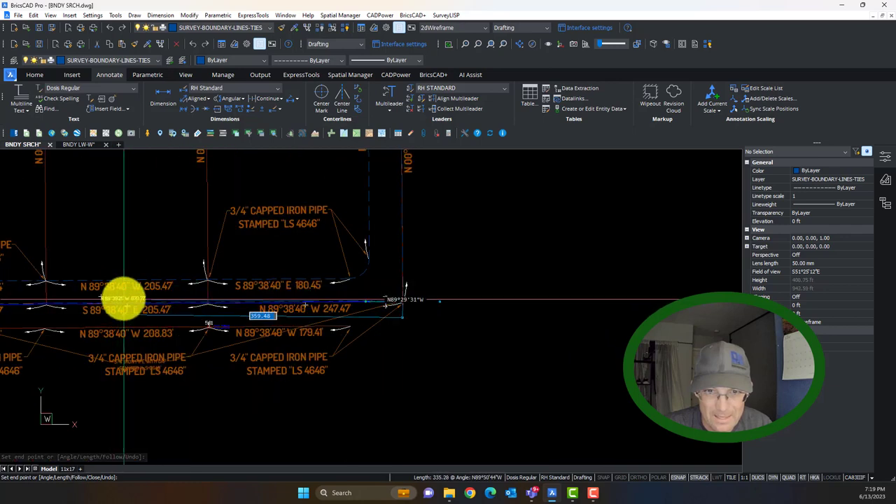
{"action": "middle_click_drag", "start_coordinate": [131, 298], "coordinate": [428, 292]}
{"action": "scroll", "coordinate": [380, 300], "scroll_direction": "up", "scroll_amount": 3}
{"action": "scroll", "coordinate": [264, 250], "scroll_direction": "up", "scroll_amount": 3}
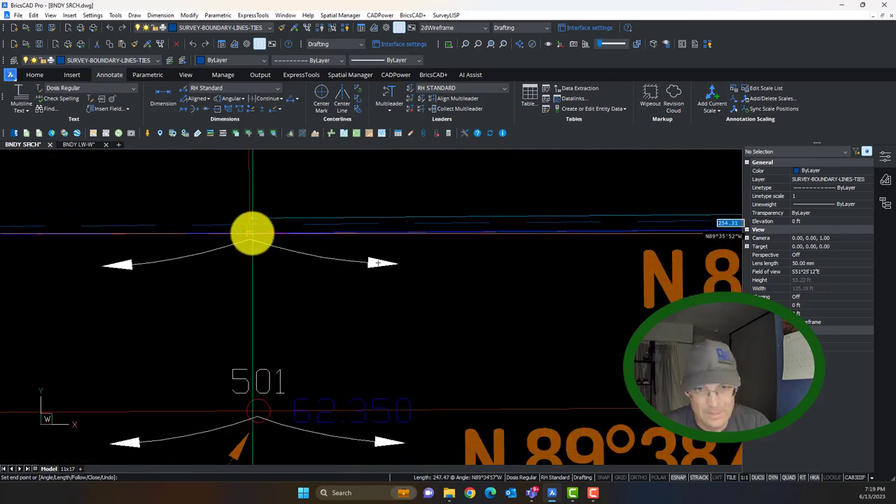
{"action": "left_click", "coordinate": [252, 233]}
{"action": "scroll", "coordinate": [253, 241], "scroll_direction": "up", "scroll_amount": 3}
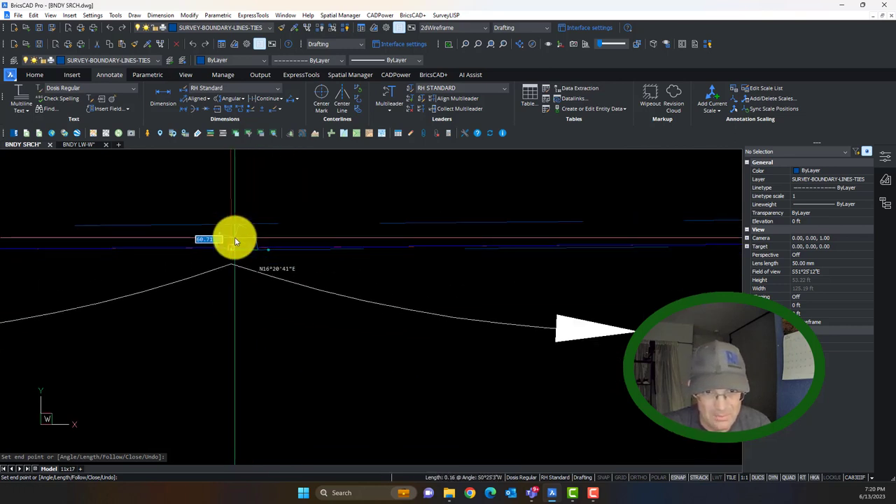
{"action": "scroll", "coordinate": [225, 261], "scroll_direction": "up", "scroll_amount": 2}
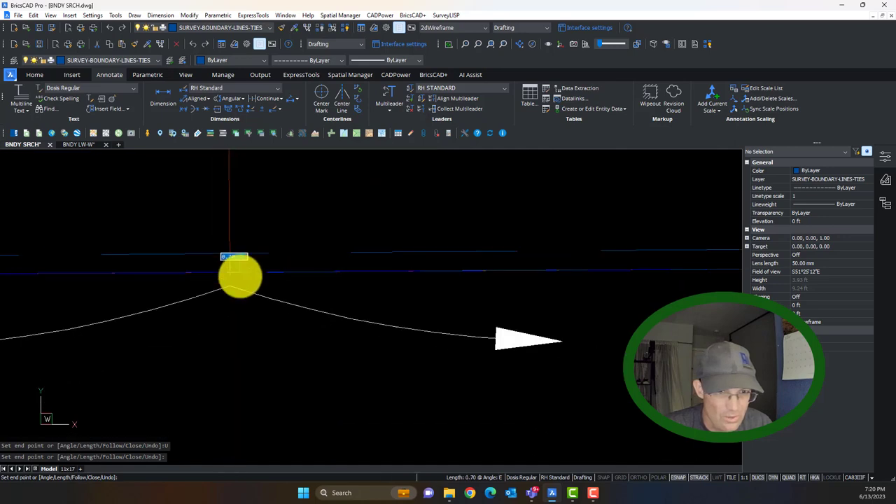
- Extend the line west along the N 89°39'21" W 670.72' line to point 500
{"action": "scroll", "coordinate": [238, 276], "scroll_direction": "down", "scroll_amount": 5}
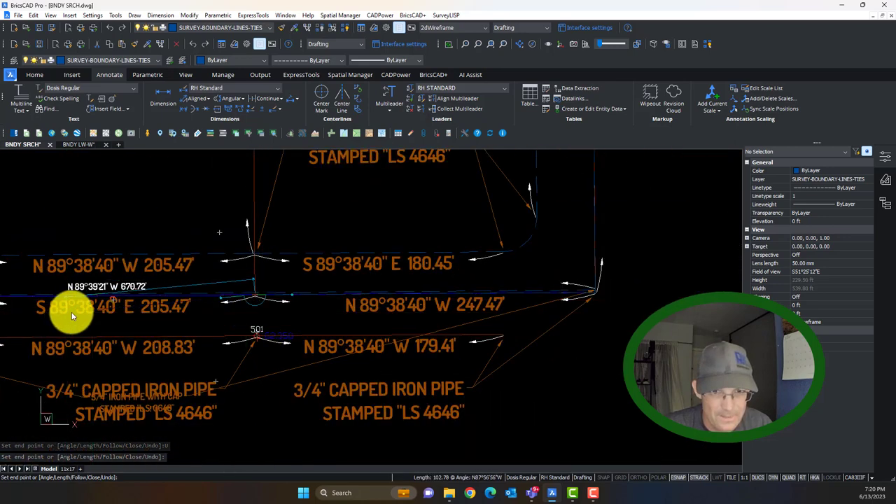
{"action": "middle_click_drag", "start_coordinate": [71, 312], "coordinate": [404, 286]}
{"action": "scroll", "coordinate": [96, 277], "scroll_direction": "up", "scroll_amount": 8}
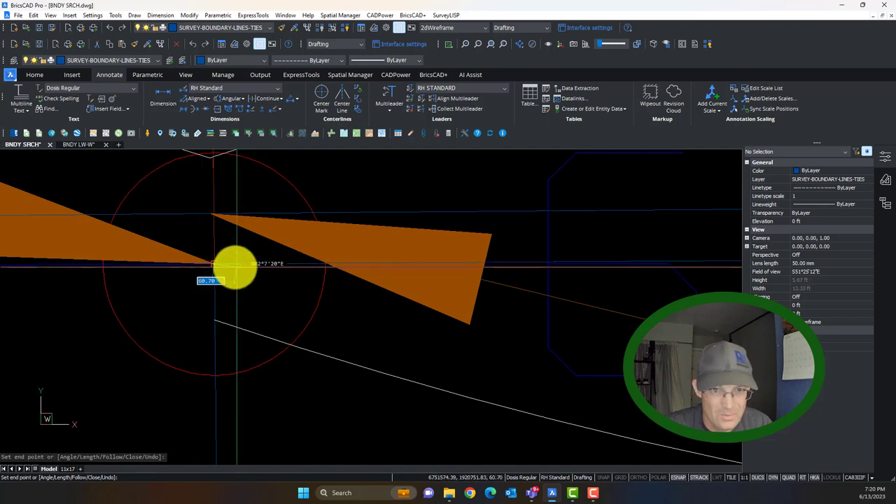
{"action": "scroll", "coordinate": [217, 266], "scroll_direction": "down", "scroll_amount": 4}
{"action": "scroll", "coordinate": [208, 264], "scroll_direction": "down", "scroll_amount": 8}
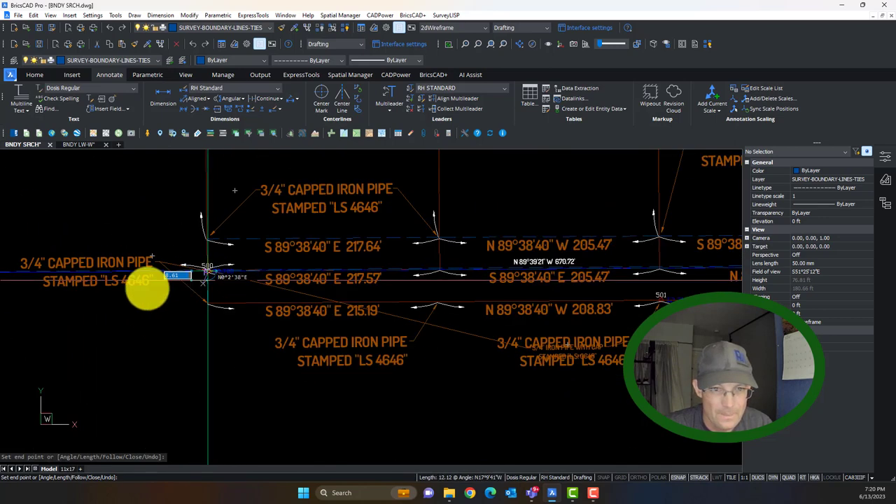
- Extend the line about 831 ft west from point 500 to beside the line intersection south of point 503, ending the line there
{"action": "scroll", "coordinate": [301, 284], "scroll_direction": "down", "scroll_amount": 3}
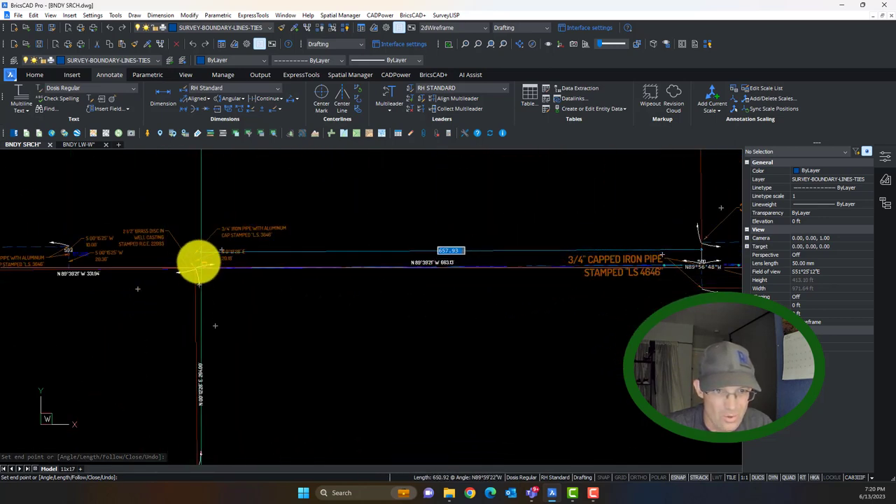
{"action": "scroll", "coordinate": [199, 264], "scroll_direction": "up", "scroll_amount": 10}
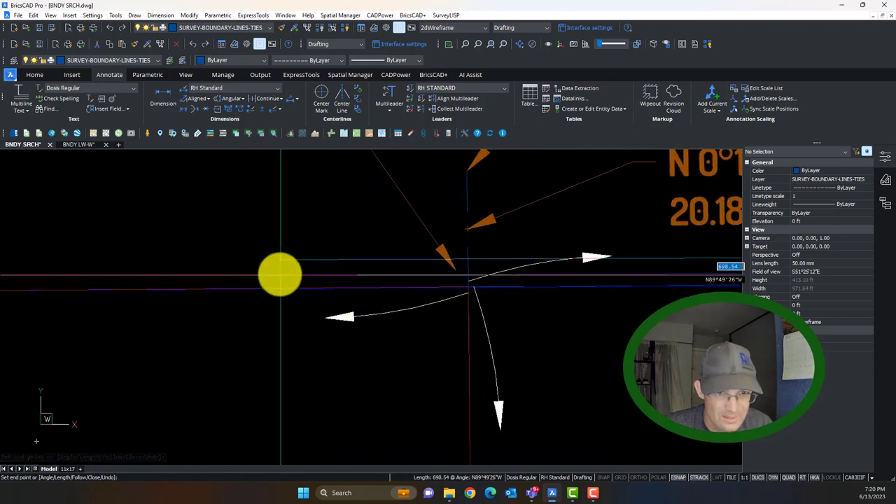
{"action": "scroll", "coordinate": [280, 274], "scroll_direction": "down", "scroll_amount": 5}
{"action": "scroll", "coordinate": [193, 280], "scroll_direction": "up", "scroll_amount": 6}
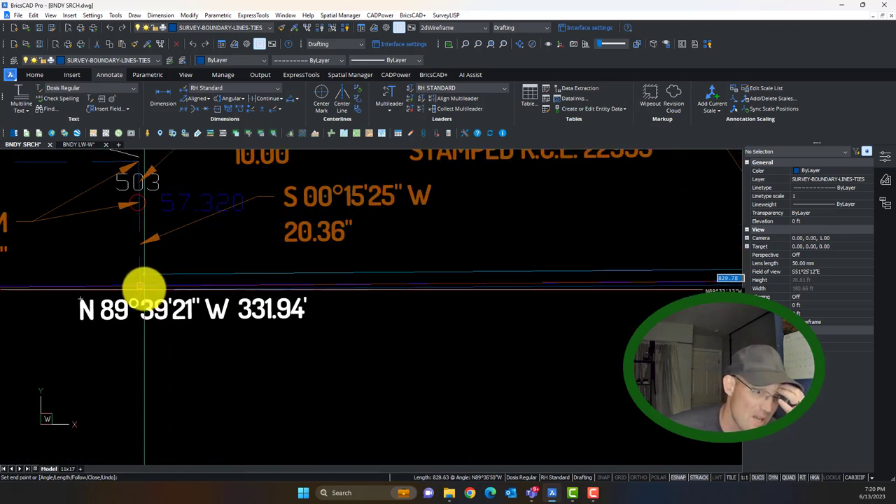
{"action": "scroll", "coordinate": [144, 287], "scroll_direction": "up", "scroll_amount": 5}
{"action": "scroll", "coordinate": [137, 297], "scroll_direction": "up", "scroll_amount": 4}
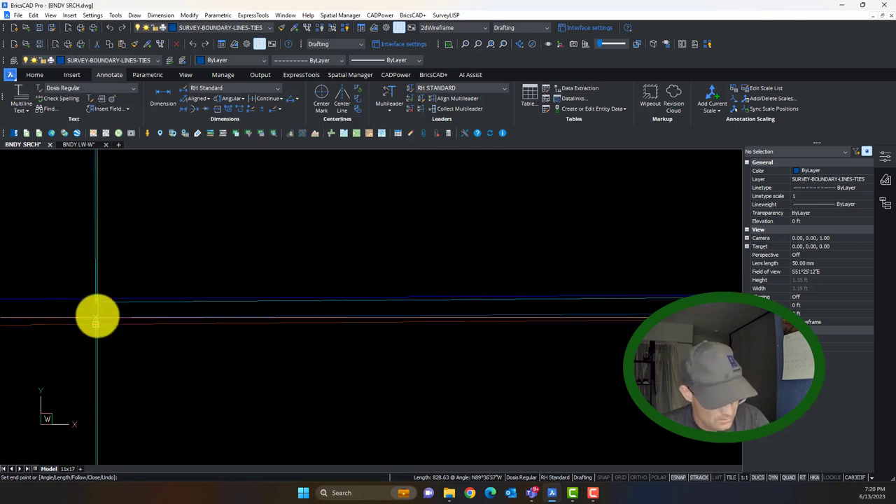
{"action": "scroll", "coordinate": [99, 323], "scroll_direction": "down", "scroll_amount": 2}
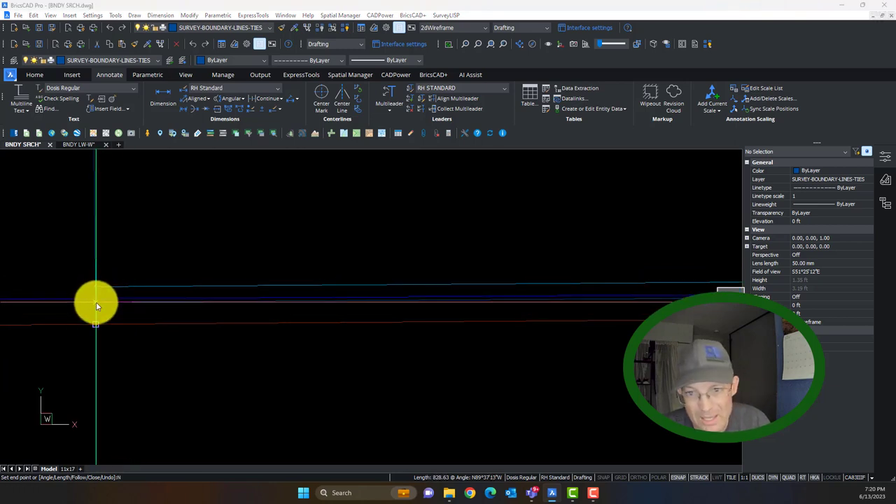
{"action": "scroll", "coordinate": [105, 287], "scroll_direction": "down", "scroll_amount": 2}
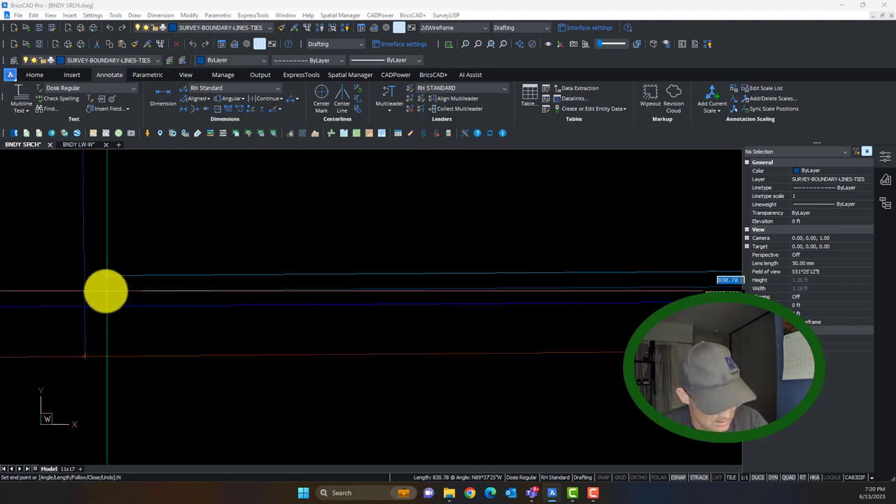
{"action": "scroll", "coordinate": [86, 314], "scroll_direction": "up", "scroll_amount": 3}
{"action": "mouse_move", "coordinate": [86, 306]}
{"action": "middle_mouse_down"}
{"action": "mouse_move", "coordinate": [91, 290]}
{"action": "mouse_move", "coordinate": [206, 264]}
{"action": "mouse_move", "coordinate": [424, 232]}
{"action": "mouse_move", "coordinate": [404, 217]}
{"action": "mouse_move", "coordinate": [382, 247]}
{"action": "middle_mouse_up"}
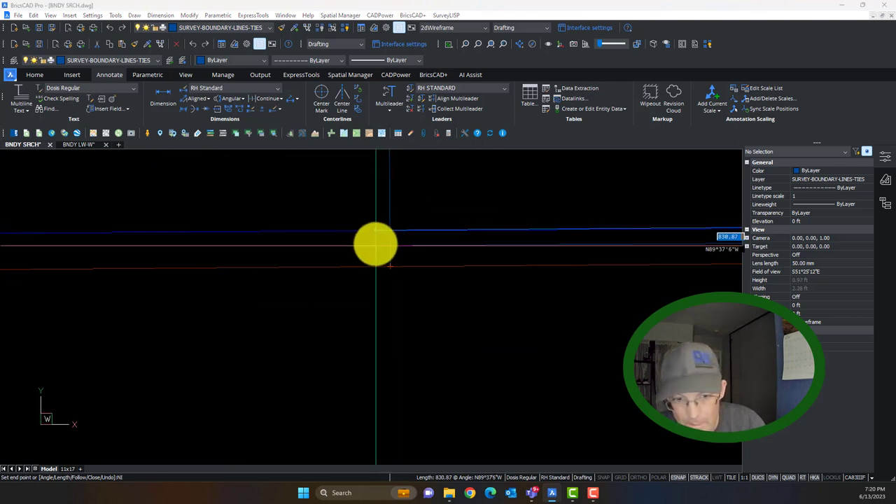
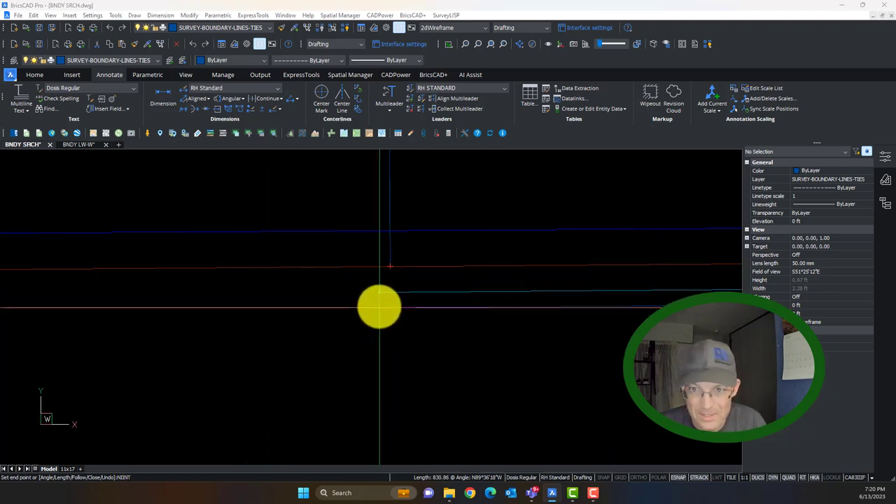
{"action": "key", "text": "Return"}
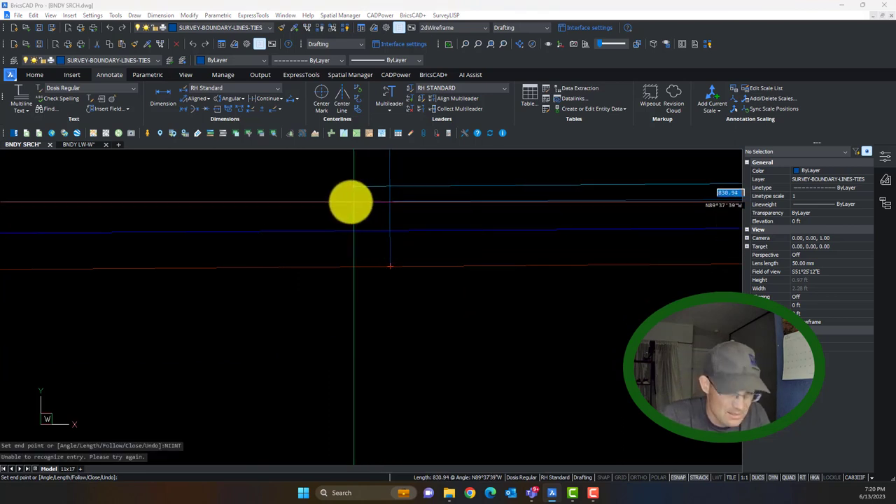
{"action": "key", "text": "Escape"}
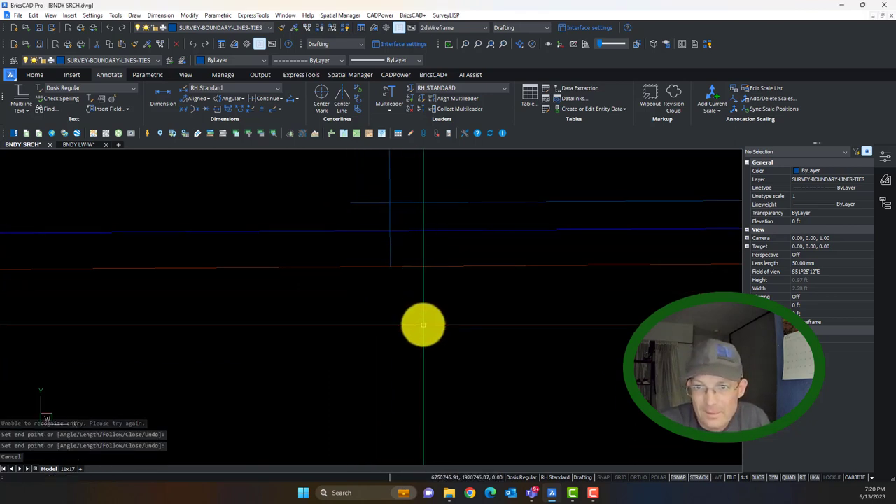
- Flatten the two lines that meet at the corner south of point 503, including the storm drain line
{"action": "left_click", "coordinate": [422, 325]}
{"action": "left_click", "coordinate": [375, 220]}
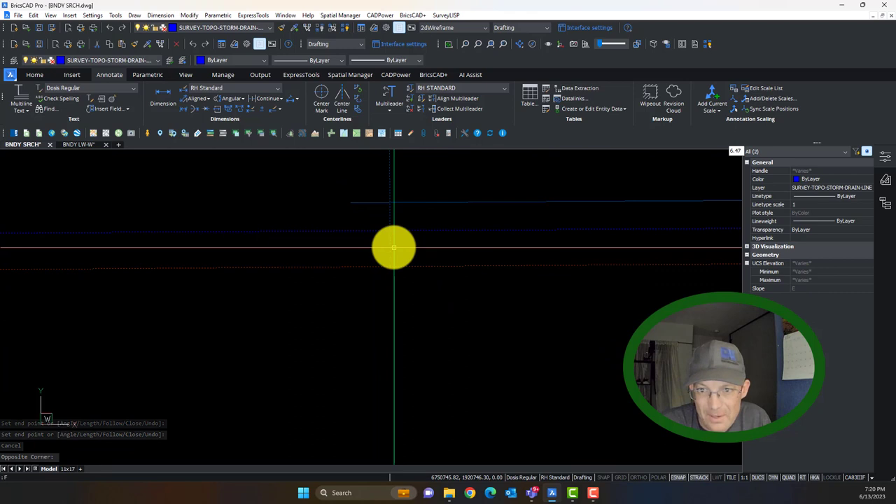
{"action": "key", "text": "Return"}
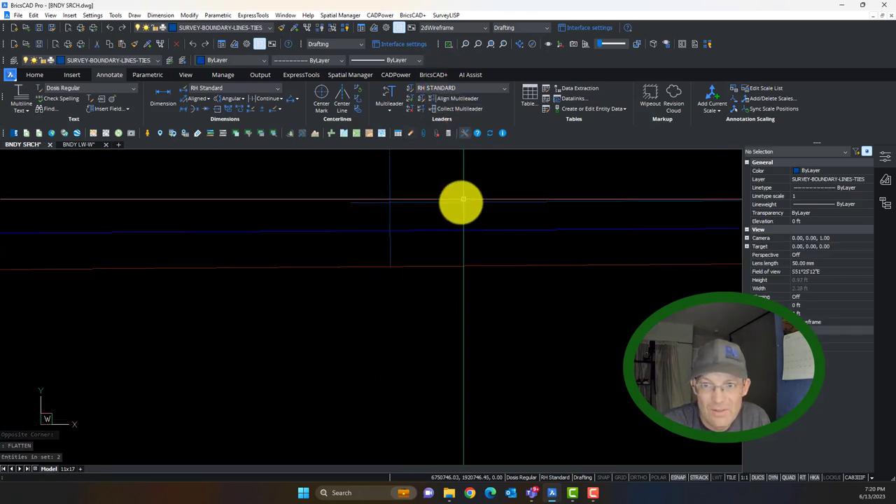
- Stretch the long line's west end onto the intersection of the vertical line and the storm drain line south of point 503
{"action": "left_click", "coordinate": [352, 203]}
{"action": "left_click", "coordinate": [351, 203]}
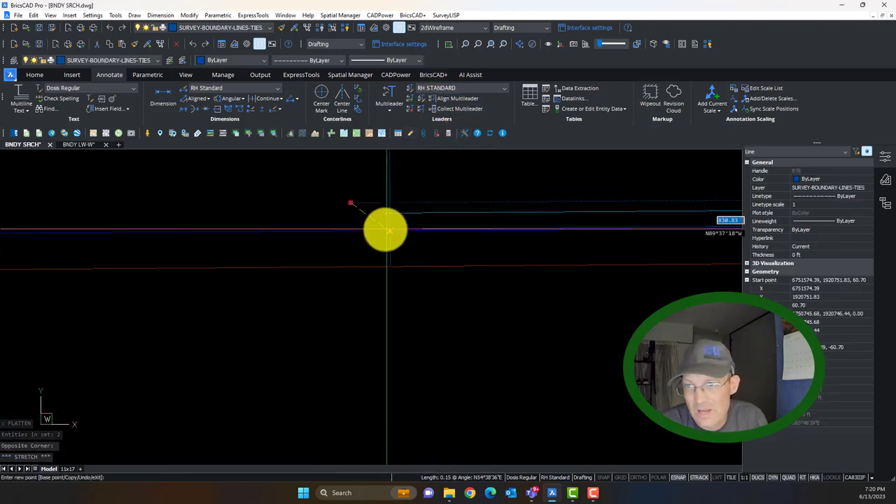
{"action": "left_click", "coordinate": [389, 230]}
{"action": "scroll", "coordinate": [409, 213], "scroll_direction": "down", "scroll_amount": 8}
{"action": "scroll", "coordinate": [408, 212], "scroll_direction": "down", "scroll_amount": 5}
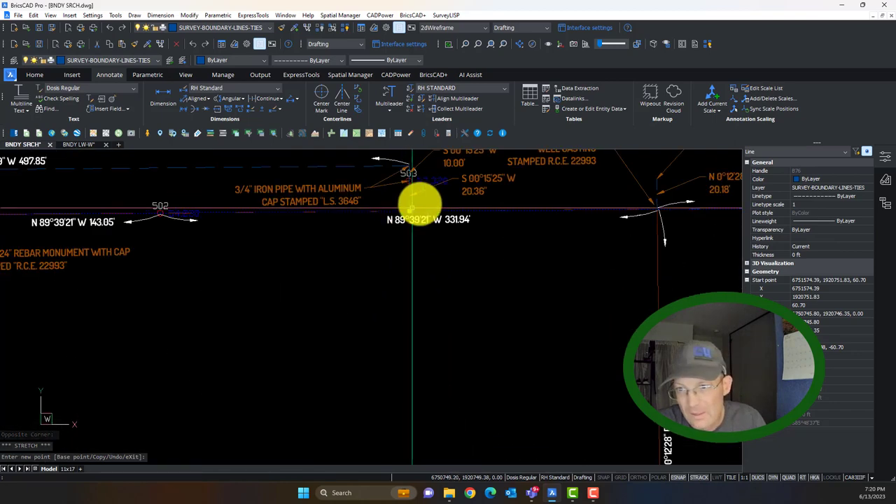
{"action": "scroll", "coordinate": [420, 192], "scroll_direction": "up", "scroll_amount": 5}
{"action": "scroll", "coordinate": [516, 274], "scroll_direction": "up", "scroll_amount": 5}
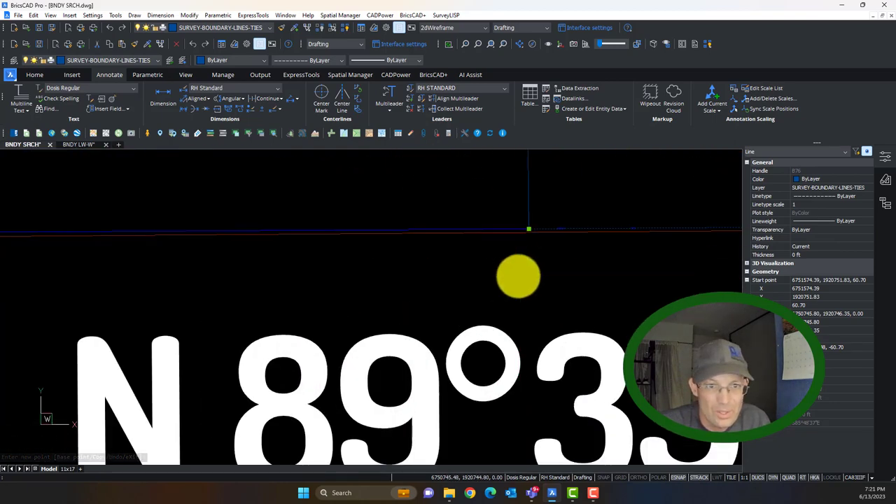
{"action": "key", "text": "Escape"}
{"action": "key", "text": "Escape"}
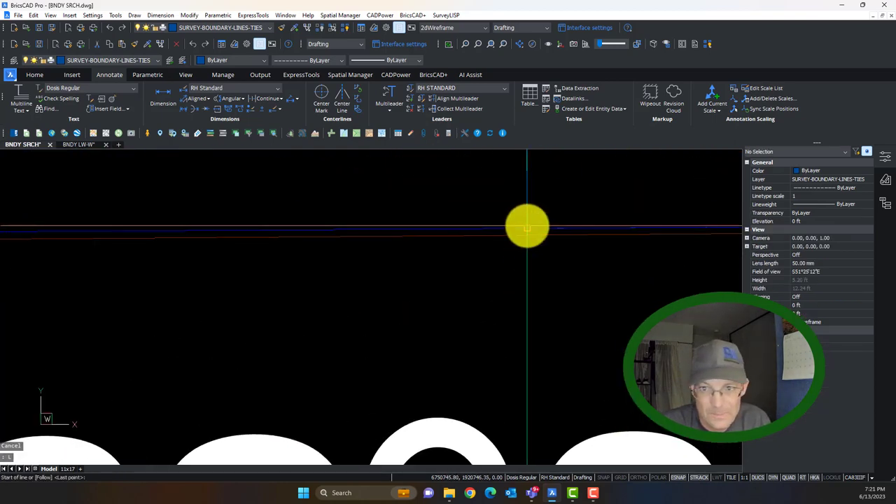
- Draw a line about 167 ft long from the intersection south of point 503 west to just beyond the centre of point 502
{"action": "left_click", "coordinate": [529, 226]}
{"action": "scroll", "coordinate": [366, 190], "scroll_direction": "down", "scroll_amount": 6}
{"action": "scroll", "coordinate": [600, 200], "scroll_direction": "up", "scroll_amount": 6}
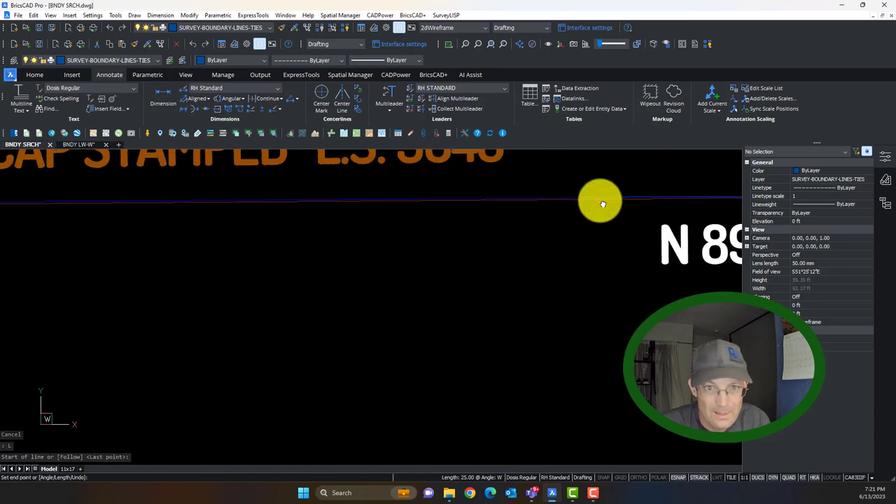
{"action": "middle_click_drag", "start_coordinate": [284, 192], "coordinate": [742, 196]}
{"action": "scroll", "coordinate": [455, 203], "scroll_direction": "down", "scroll_amount": 3}
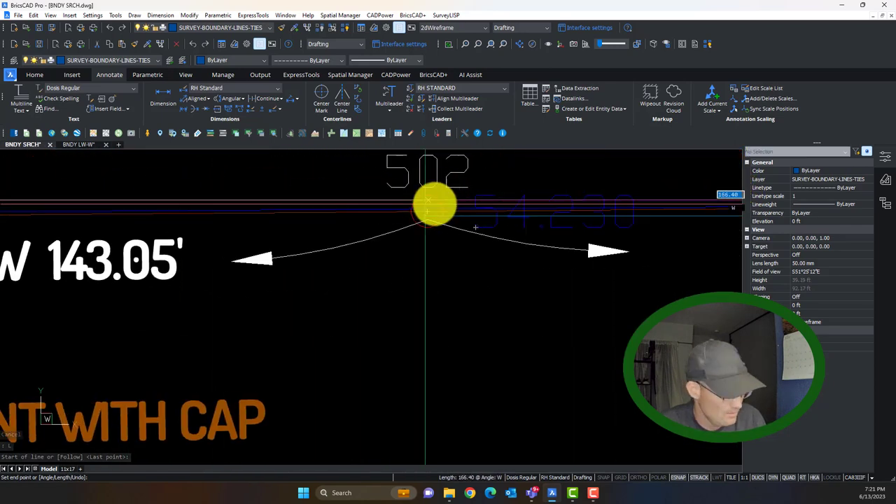
{"action": "scroll", "coordinate": [357, 234], "scroll_direction": "up", "scroll_amount": 5}
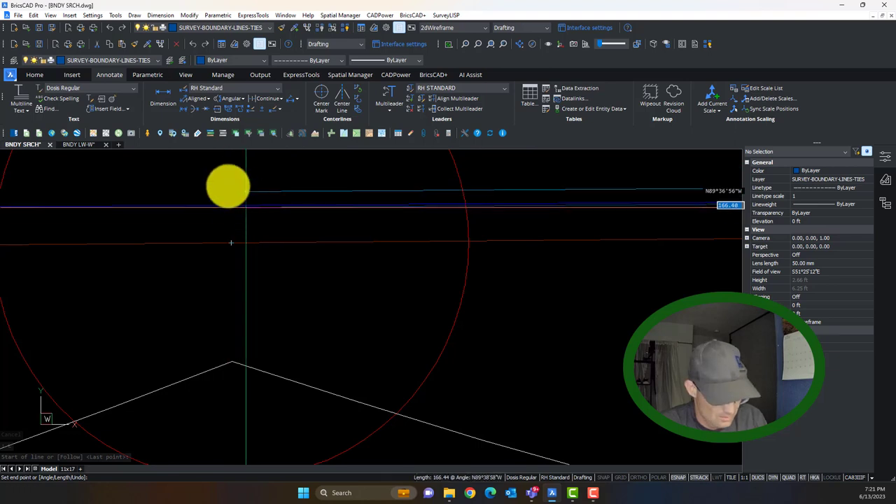
{"action": "left_click", "coordinate": [190, 177]}
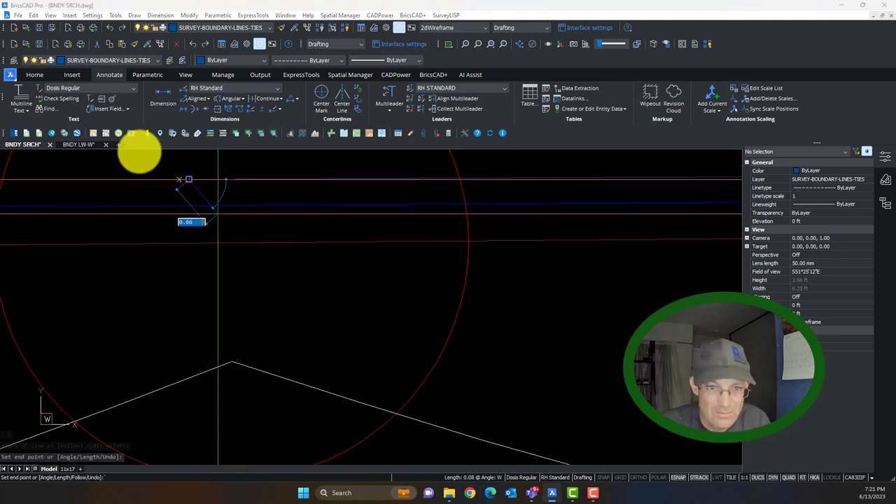
{"action": "key", "text": "Escape"}
{"action": "key", "text": "Escape"}
{"action": "key", "text": "Escape"}
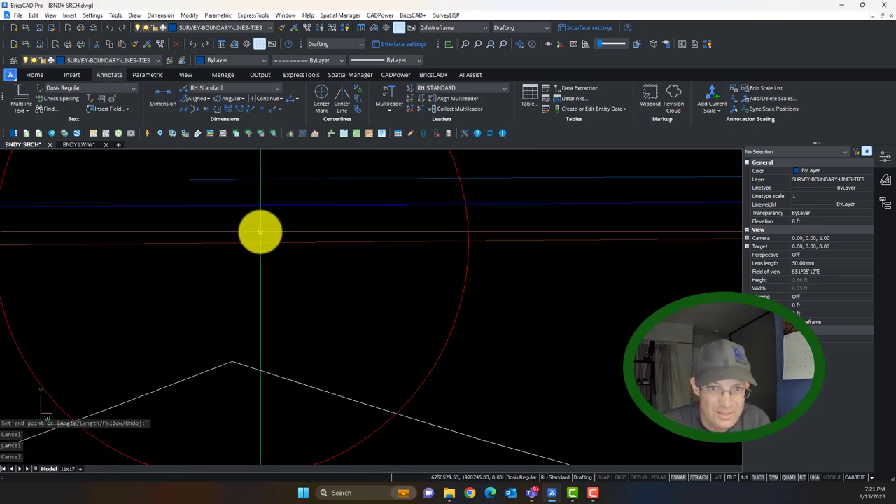
- Draw a short vertical line between the centre of point 502 and the new line just north of it
{"action": "key", "text": "Return"}
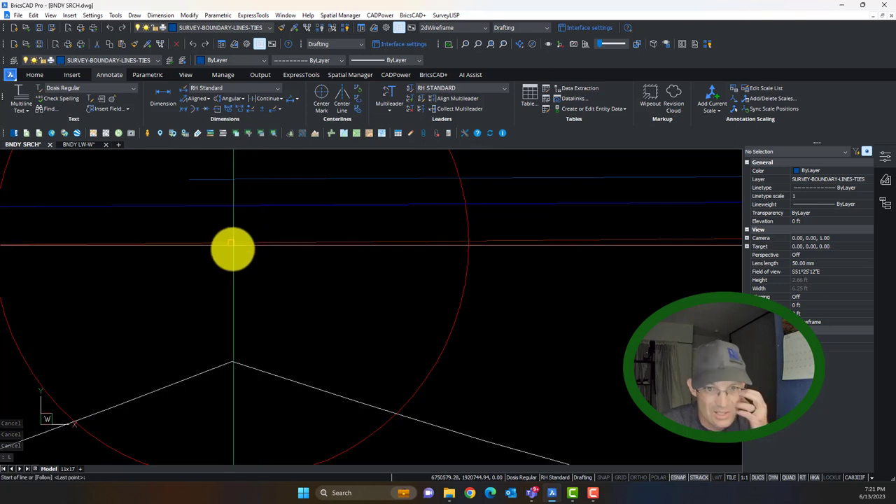
{"action": "scroll", "coordinate": [245, 304], "scroll_direction": "down", "scroll_amount": 4}
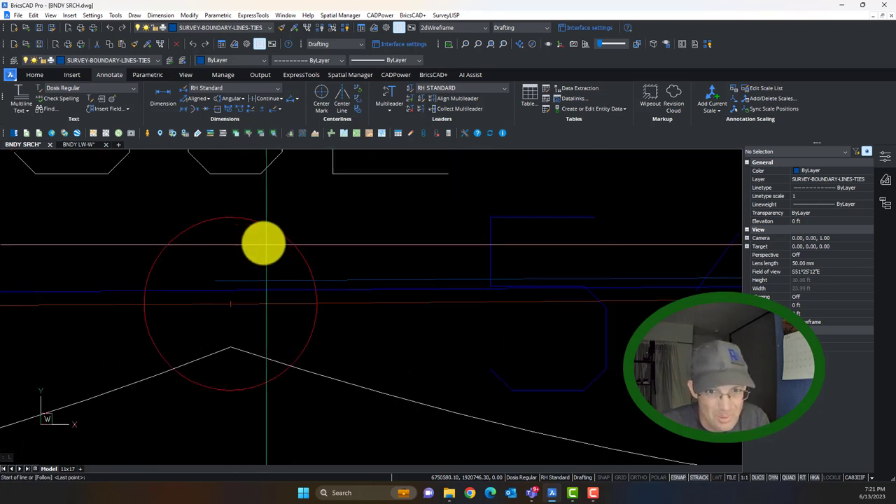
{"action": "scroll", "coordinate": [264, 244], "scroll_direction": "up", "scroll_amount": 2}
{"action": "left_click", "coordinate": [276, 220]}
{"action": "scroll", "coordinate": [213, 314], "scroll_direction": "up", "scroll_amount": 4}
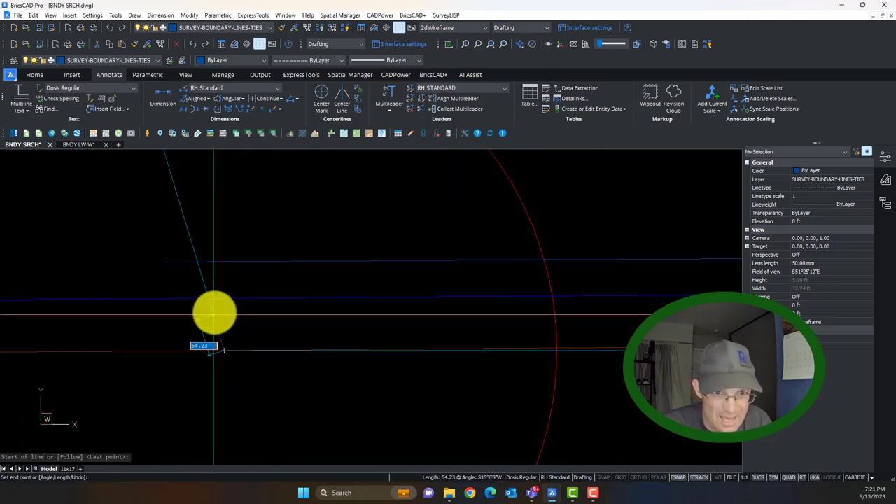
{"action": "left_click", "coordinate": [231, 243]}
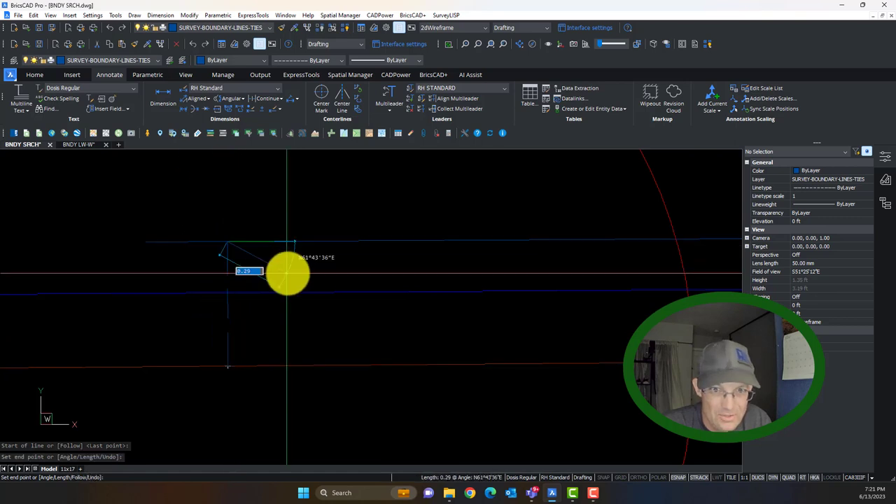
- Stretch the new line's west end back to the upper end of the short vertical line at point 502
{"action": "left_click", "coordinate": [180, 264]}
{"action": "left_click", "coordinate": [156, 228]}
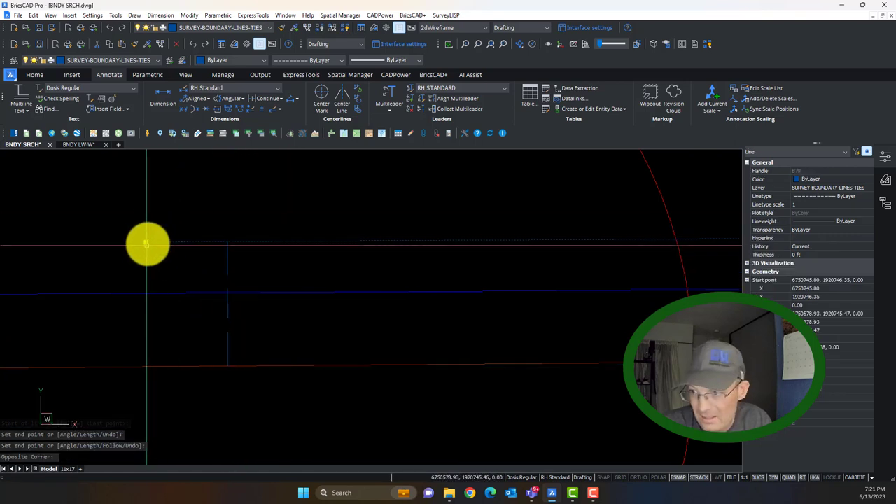
{"action": "left_click", "coordinate": [144, 241]}
{"action": "left_click", "coordinate": [227, 242]}
{"action": "key", "text": "Escape"}
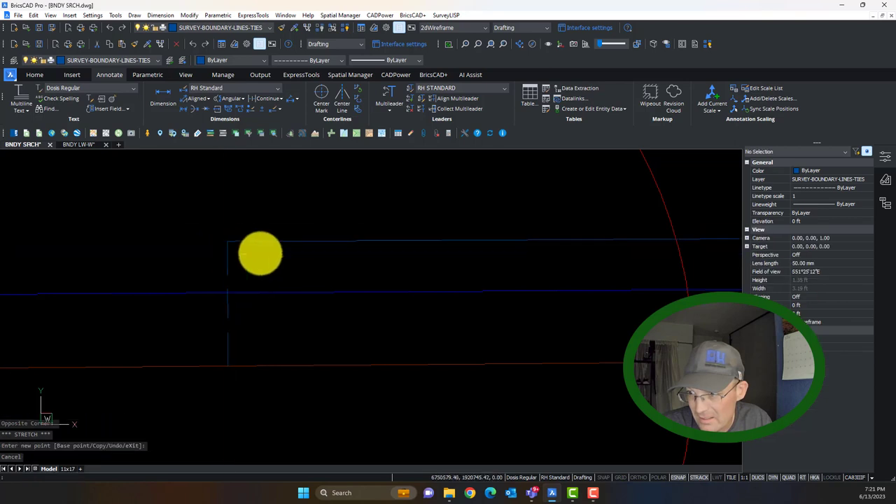
- Check the geometry properties of the short vertical line at point 502 and of the storm drain line crossing it
{"action": "left_click", "coordinate": [269, 254]}
{"action": "left_click", "coordinate": [247, 249]}
{"action": "left_click", "coordinate": [211, 251]}
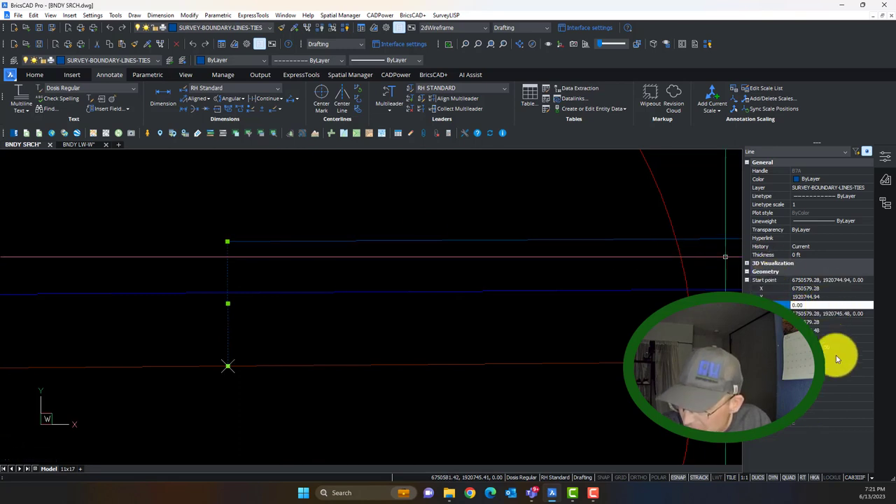
{"action": "left_click", "coordinate": [834, 383]}
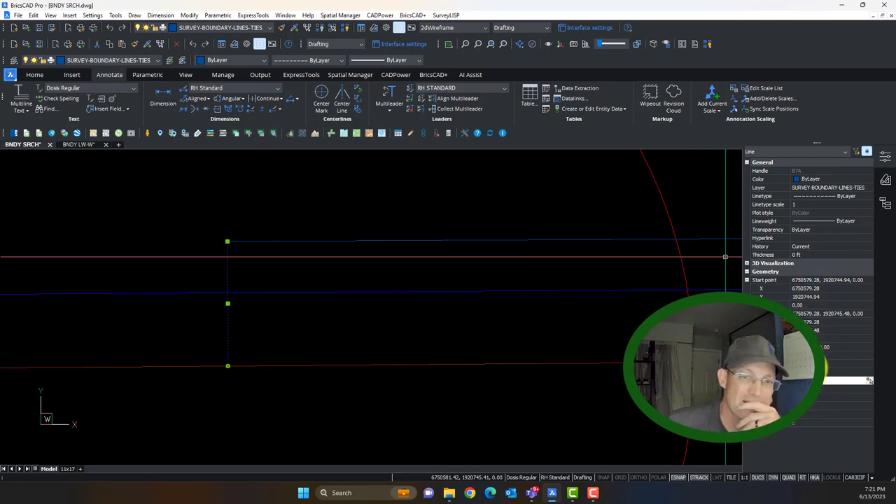
{"action": "left_click", "coordinate": [422, 343]}
{"action": "key", "text": "Escape"}
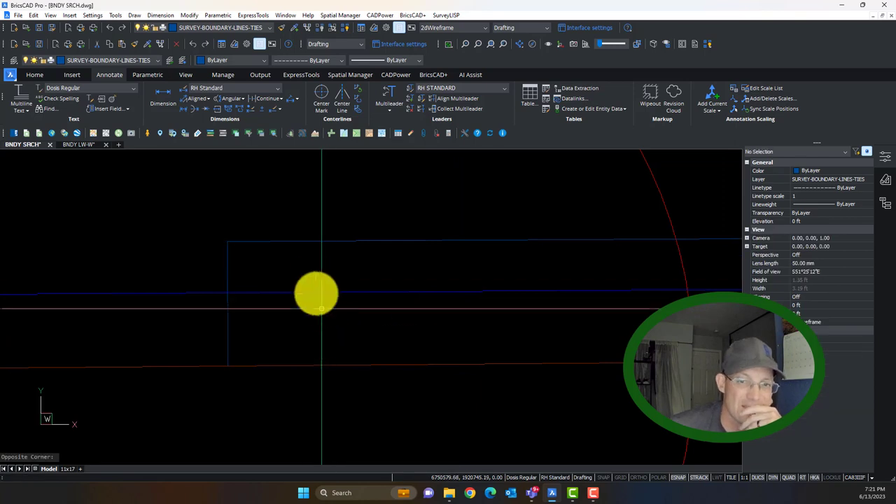
{"action": "scroll", "coordinate": [315, 282], "scroll_direction": "down", "scroll_amount": 5}
{"action": "scroll", "coordinate": [336, 272], "scroll_direction": "up", "scroll_amount": 4}
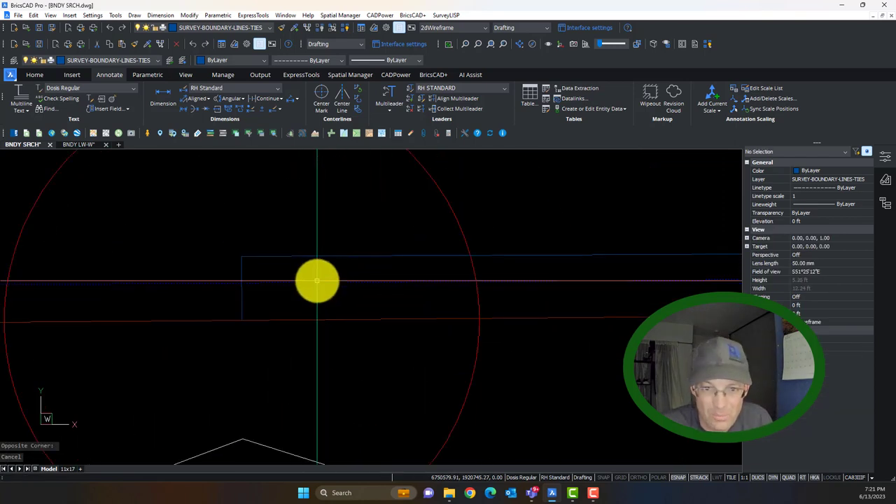
{"action": "left_click", "coordinate": [283, 286]}
{"action": "scroll", "coordinate": [283, 286], "scroll_direction": "down", "scroll_amount": 5}
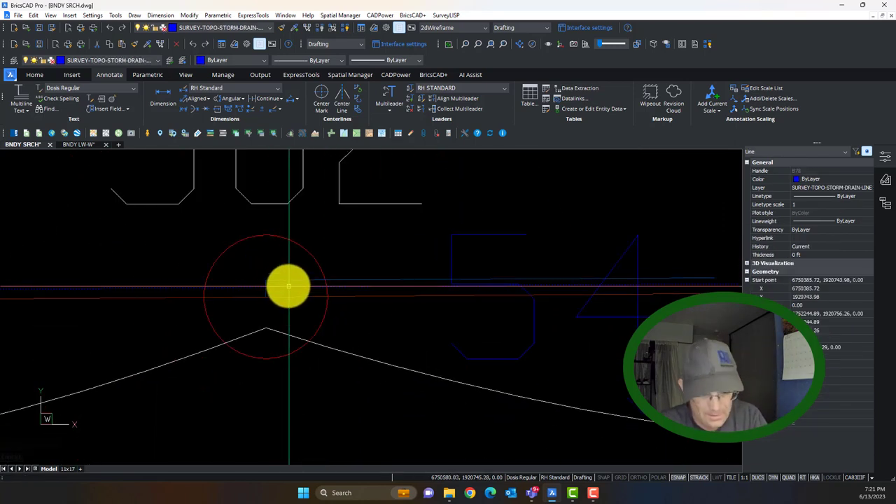
{"action": "scroll", "coordinate": [289, 285], "scroll_direction": "up", "scroll_amount": 3}
{"action": "key", "text": "Escape"}
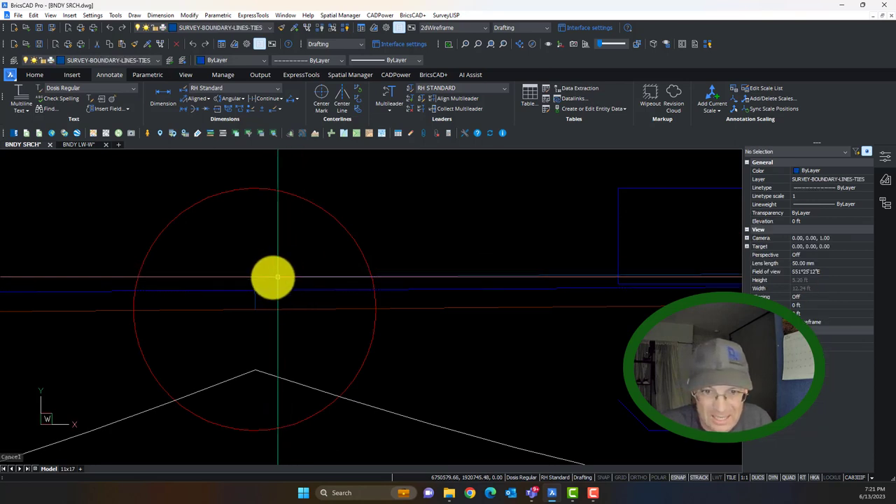
- Erase the short vertical line and stretch the west end of the line from point 503 to the centre of point 502
{"action": "left_click", "coordinate": [294, 296]}
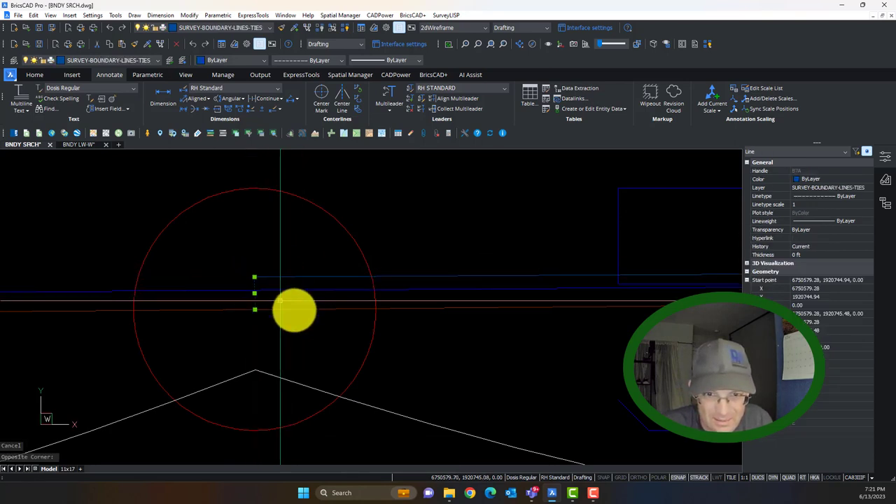
{"action": "key", "text": "Delete"}
{"action": "left_click", "coordinate": [268, 278]}
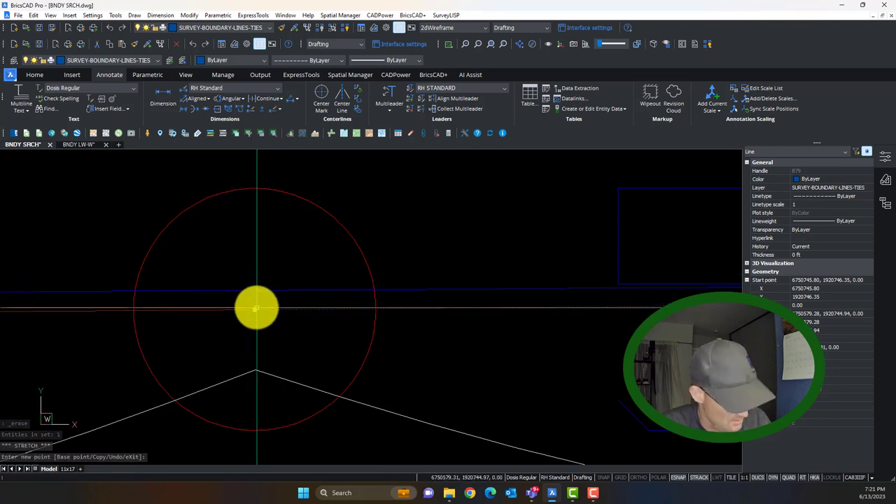
- Stretch the west end of the line at point 502 again, snapping it to the centre of the point's circle
{"action": "scroll", "coordinate": [252, 311], "scroll_direction": "up", "scroll_amount": 2}
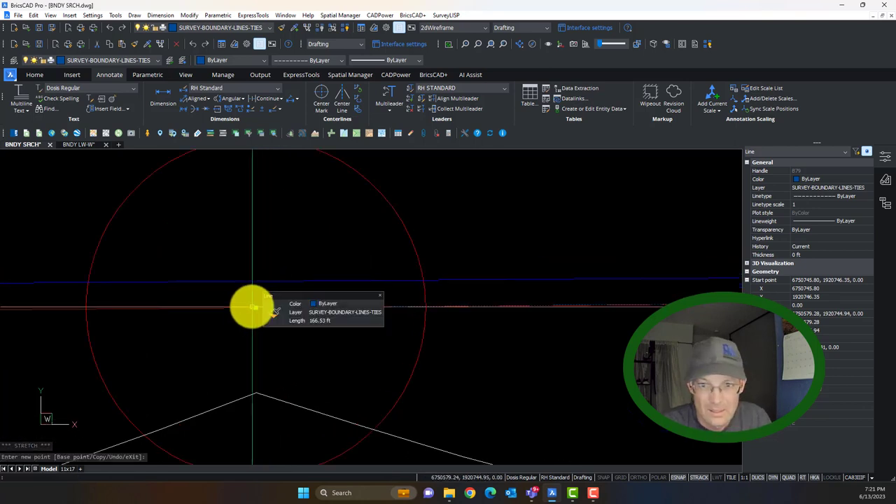
{"action": "scroll", "coordinate": [329, 253], "scroll_direction": "down", "scroll_amount": 3}
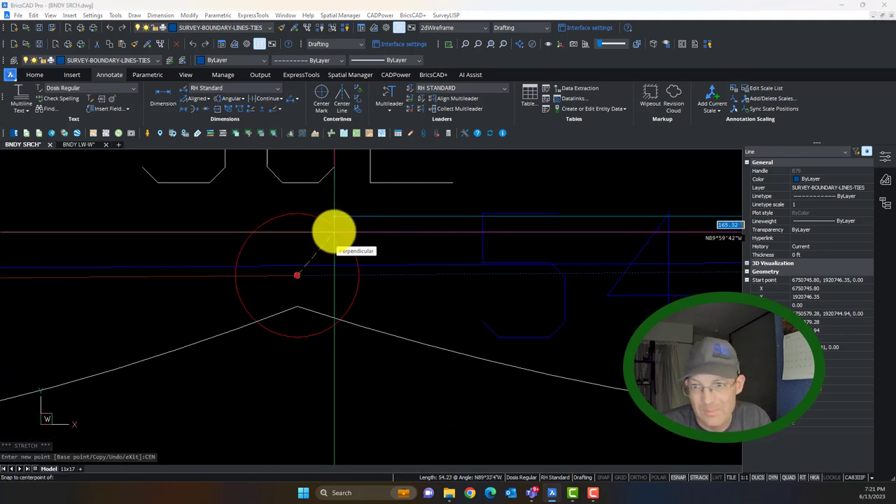
{"action": "key", "text": "Escape"}
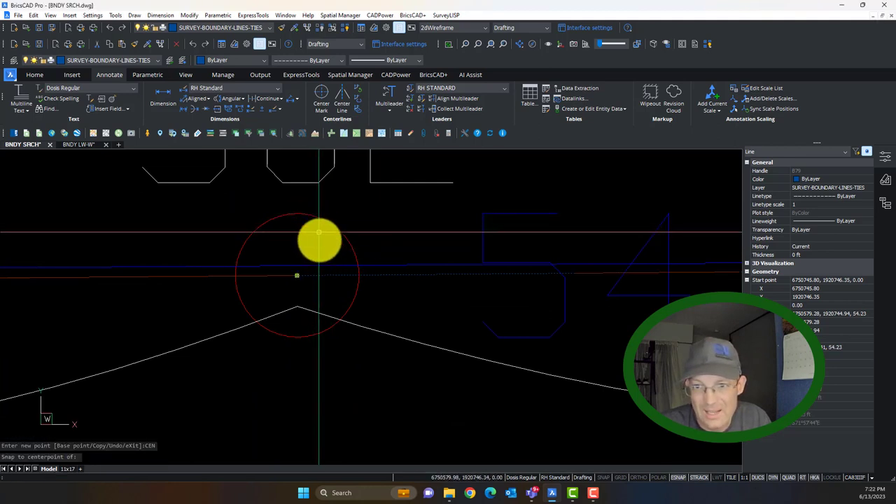
- Examine how the lines run through points 502 and 500 along the surveyed boundary
{"action": "scroll", "coordinate": [313, 260], "scroll_direction": "up", "scroll_amount": 2}
{"action": "scroll", "coordinate": [314, 245], "scroll_direction": "down", "scroll_amount": 2}
{"action": "scroll", "coordinate": [315, 256], "scroll_direction": "up", "scroll_amount": 2}
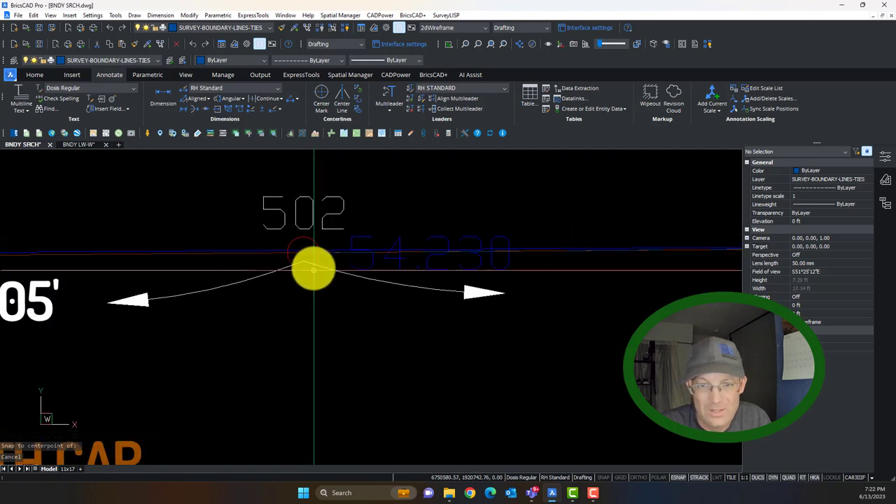
{"action": "scroll", "coordinate": [350, 276], "scroll_direction": "down", "scroll_amount": 5}
{"action": "scroll", "coordinate": [136, 270], "scroll_direction": "up", "scroll_amount": 3}
{"action": "scroll", "coordinate": [230, 280], "scroll_direction": "up", "scroll_amount": 2}
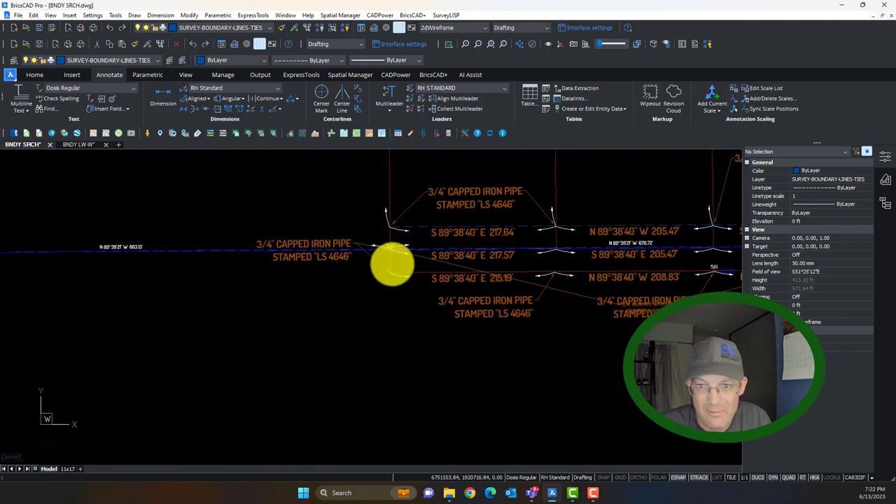
{"action": "scroll", "coordinate": [392, 248], "scroll_direction": "up", "scroll_amount": 3}
{"action": "scroll", "coordinate": [392, 249], "scroll_direction": "up", "scroll_amount": 4}
{"action": "scroll", "coordinate": [341, 231], "scroll_direction": "down", "scroll_amount": 5}
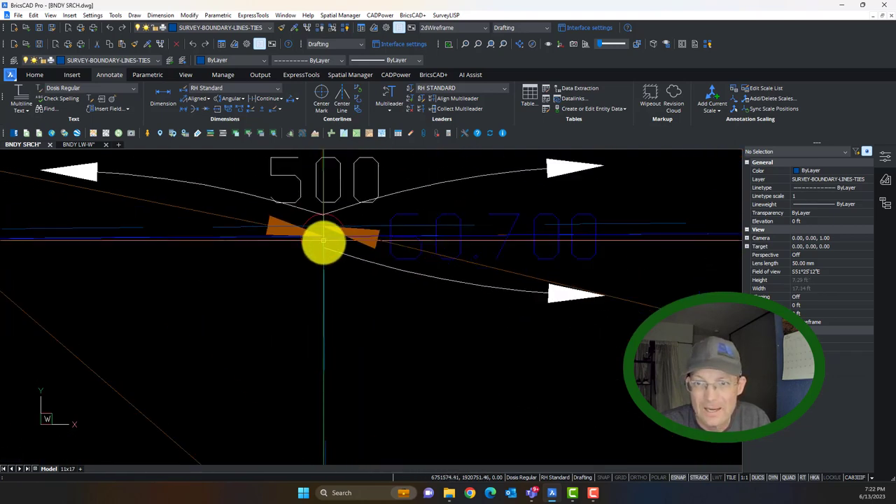
{"action": "scroll", "coordinate": [525, 234], "scroll_direction": "down", "scroll_amount": 4}
{"action": "scroll", "coordinate": [385, 206], "scroll_direction": "up", "scroll_amount": 7}
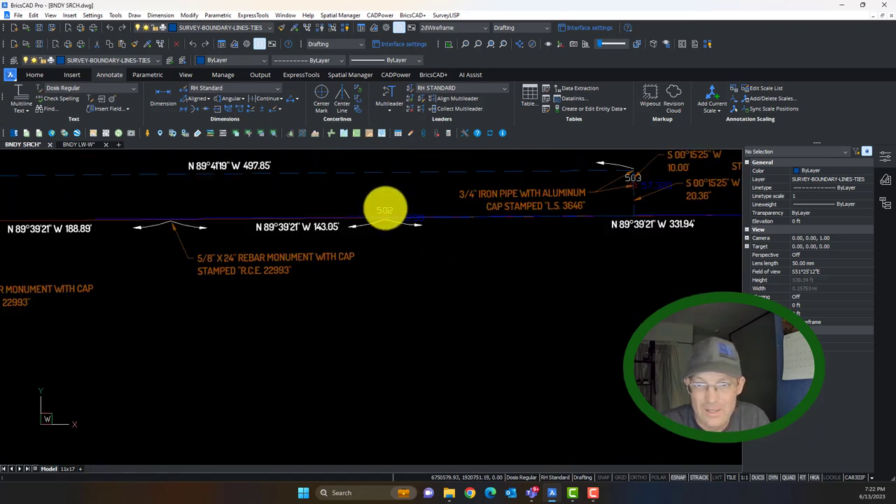
- Draw a line from the centre of point 503 south to just short of the east-west boundary line
{"action": "scroll", "coordinate": [402, 240], "scroll_direction": "down", "scroll_amount": 1}
{"action": "middle_click_drag", "start_coordinate": [724, 252], "coordinate": [266, 302]}
{"action": "scroll", "coordinate": [371, 280], "scroll_direction": "down", "scroll_amount": 2}
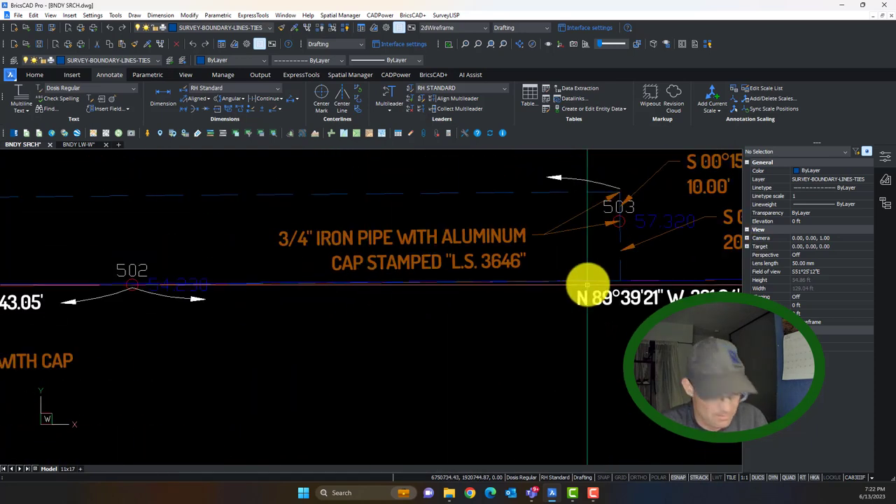
{"action": "mouse_move", "coordinate": [626, 272]}
{"action": "middle_mouse_down"}
{"action": "mouse_move", "coordinate": [374, 250]}
{"action": "mouse_move", "coordinate": [351, 310]}
{"action": "middle_mouse_up"}
{"action": "scroll", "coordinate": [378, 250], "scroll_direction": "up", "scroll_amount": 1}
{"action": "scroll", "coordinate": [360, 273], "scroll_direction": "up", "scroll_amount": 4}
{"action": "scroll", "coordinate": [358, 276], "scroll_direction": "down", "scroll_amount": 1}
{"action": "scroll", "coordinate": [306, 223], "scroll_direction": "down", "scroll_amount": 2}
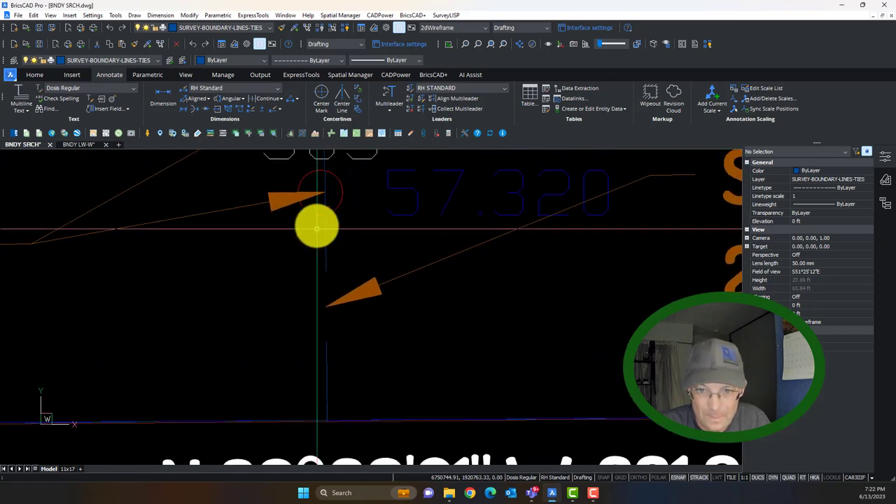
{"action": "scroll", "coordinate": [320, 224], "scroll_direction": "up", "scroll_amount": 1}
{"action": "type", "text": "L"}
{"action": "key", "text": "Return"}
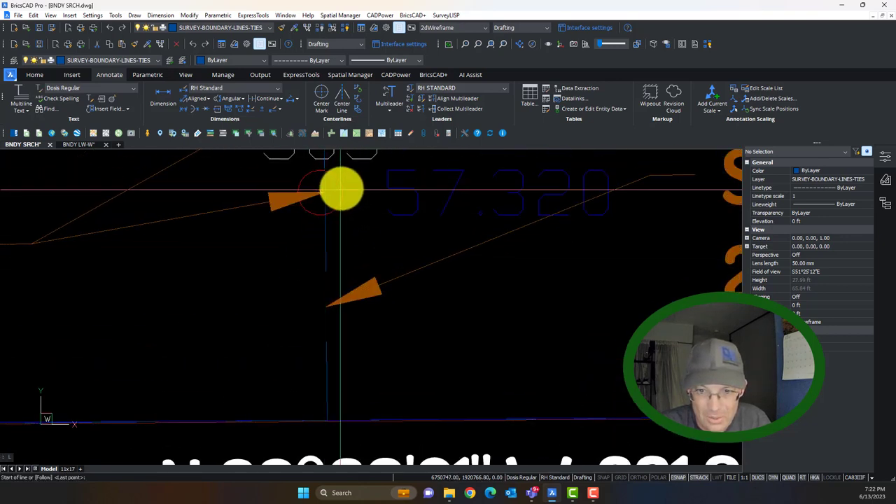
{"action": "left_click", "coordinate": [341, 189]}
{"action": "scroll", "coordinate": [341, 193], "scroll_direction": "down", "scroll_amount": 2}
{"action": "scroll", "coordinate": [327, 350], "scroll_direction": "up", "scroll_amount": 3}
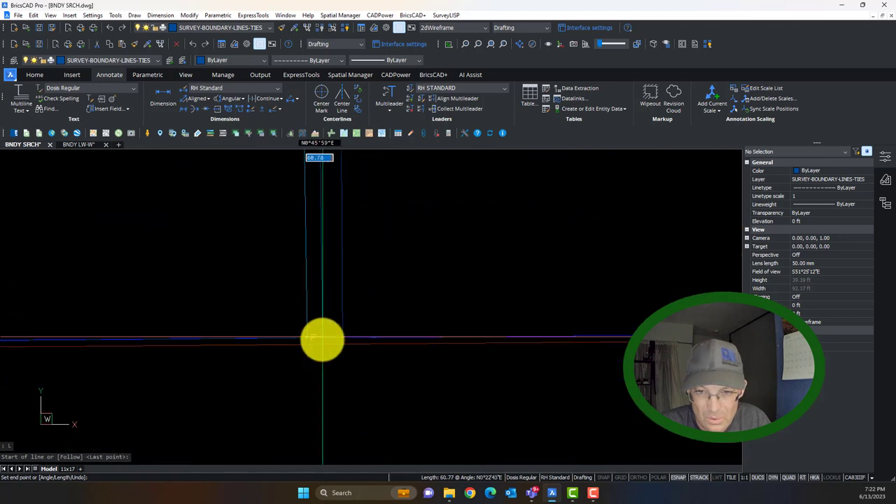
{"action": "scroll", "coordinate": [339, 343], "scroll_direction": "up", "scroll_amount": 1}
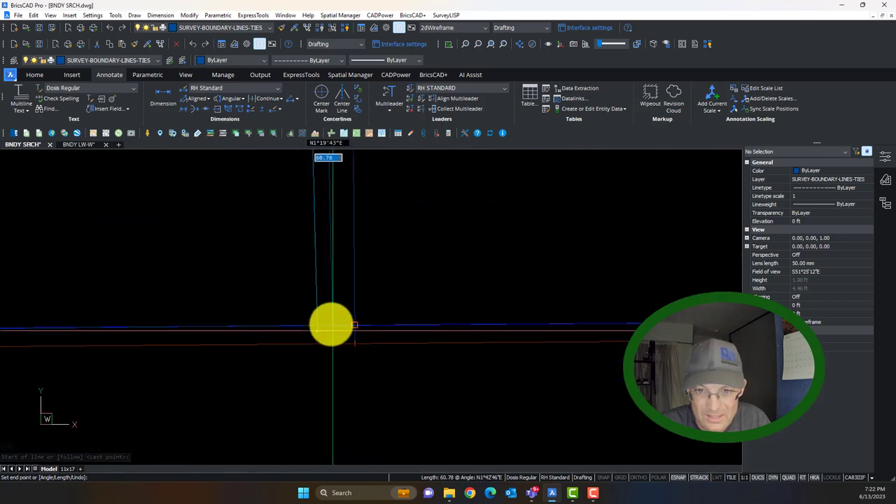
{"action": "scroll", "coordinate": [334, 329], "scroll_direction": "up", "scroll_amount": 5}
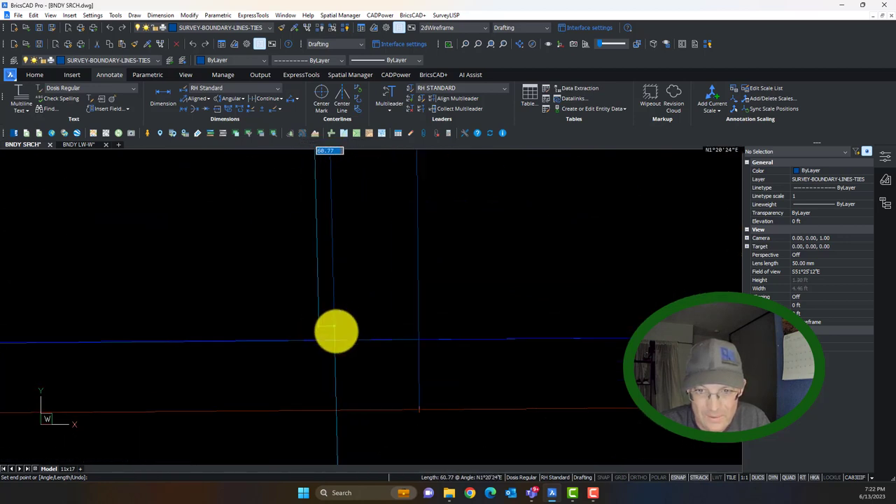
{"action": "scroll", "coordinate": [341, 340], "scroll_direction": "down", "scroll_amount": 5}
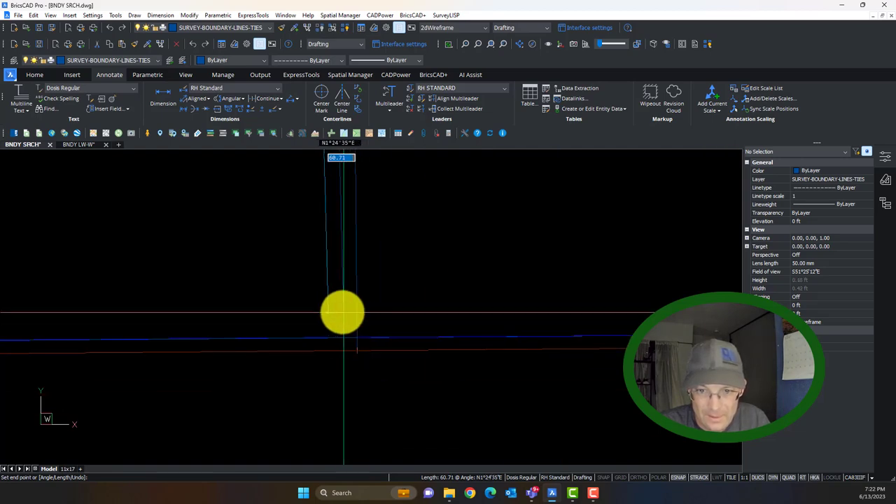
{"action": "left_click", "coordinate": [319, 299]}
{"action": "key", "text": "Escape"}
- Inspect where the line from point 502 ends beside the storm drain line south of point 503
{"action": "left_click", "coordinate": [338, 337]}
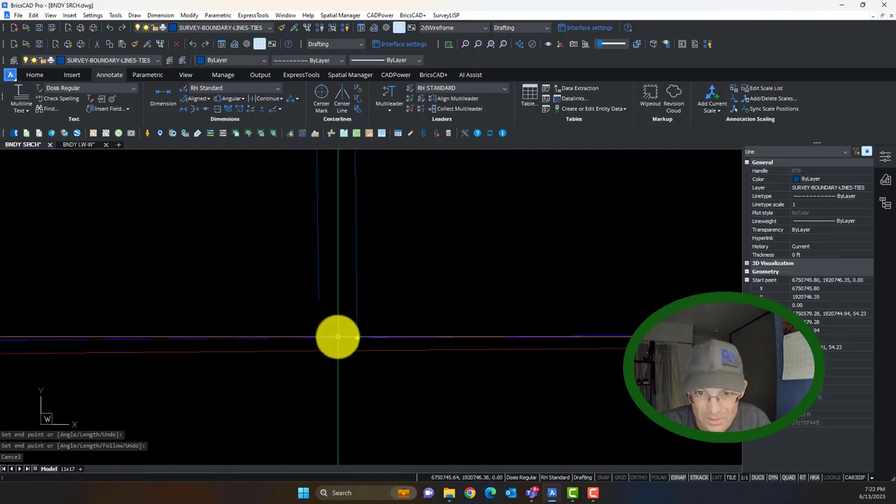
{"action": "scroll", "coordinate": [339, 336], "scroll_direction": "down", "scroll_amount": 5}
{"action": "scroll", "coordinate": [340, 335], "scroll_direction": "up", "scroll_amount": 3}
{"action": "scroll", "coordinate": [343, 337], "scroll_direction": "down", "scroll_amount": 3}
{"action": "scroll", "coordinate": [343, 333], "scroll_direction": "up", "scroll_amount": 3}
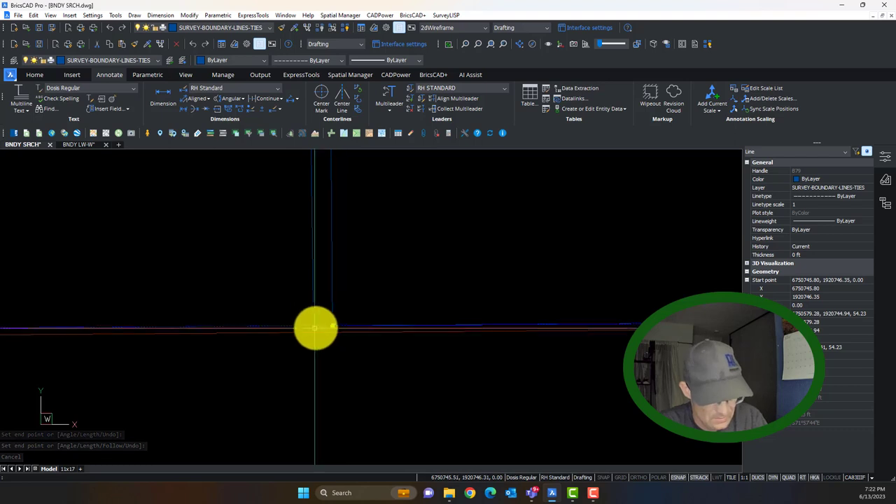
{"action": "scroll", "coordinate": [316, 326], "scroll_direction": "up", "scroll_amount": 6}
{"action": "scroll", "coordinate": [336, 273], "scroll_direction": "up", "scroll_amount": 3}
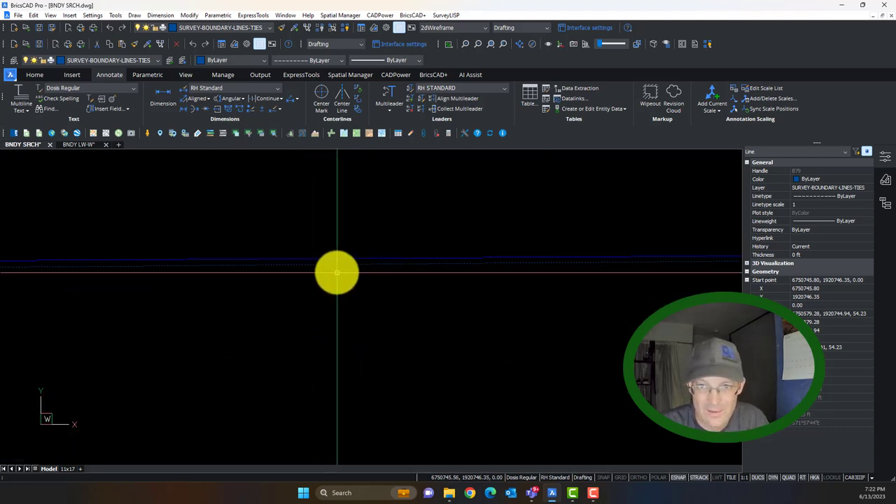
{"action": "key", "text": "Escape"}
{"action": "left_click", "coordinate": [327, 253]}
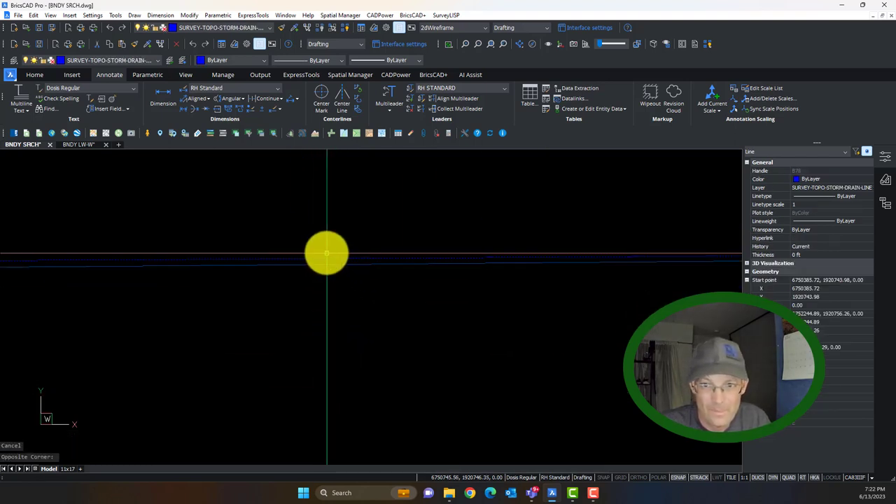
{"action": "type", "text": "m"}
{"action": "key", "text": "Return"}
{"action": "left_click", "coordinate": [326, 252]}
{"action": "scroll", "coordinate": [382, 265], "scroll_direction": "down", "scroll_amount": 10}
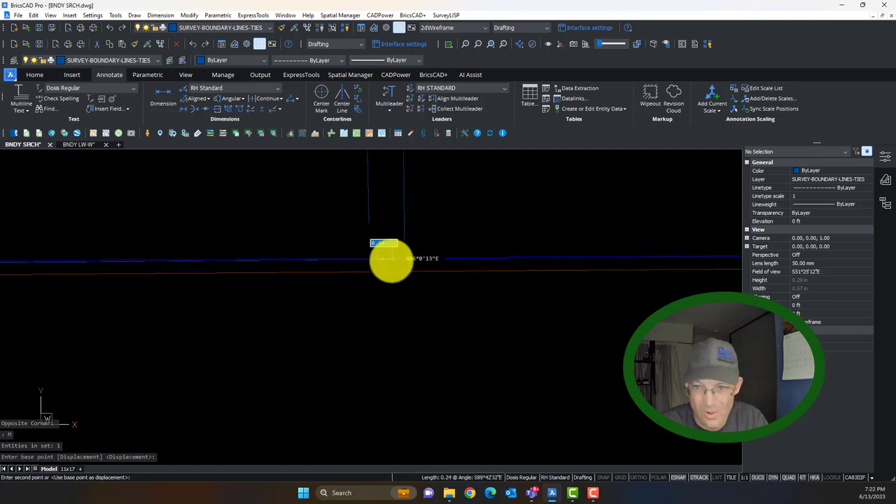
{"action": "scroll", "coordinate": [388, 339], "scroll_direction": "down", "scroll_amount": 5}
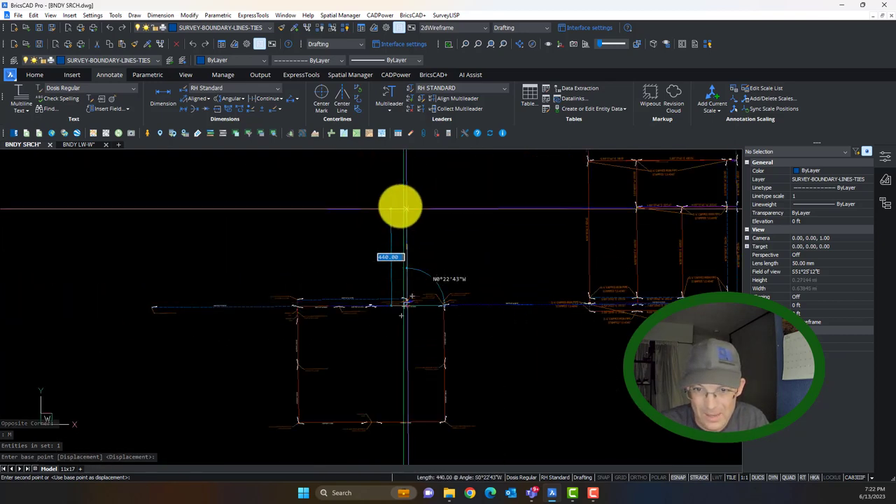
{"action": "key", "text": "Escape"}
{"action": "key", "text": "Escape"}
{"action": "key", "text": "Escape"}
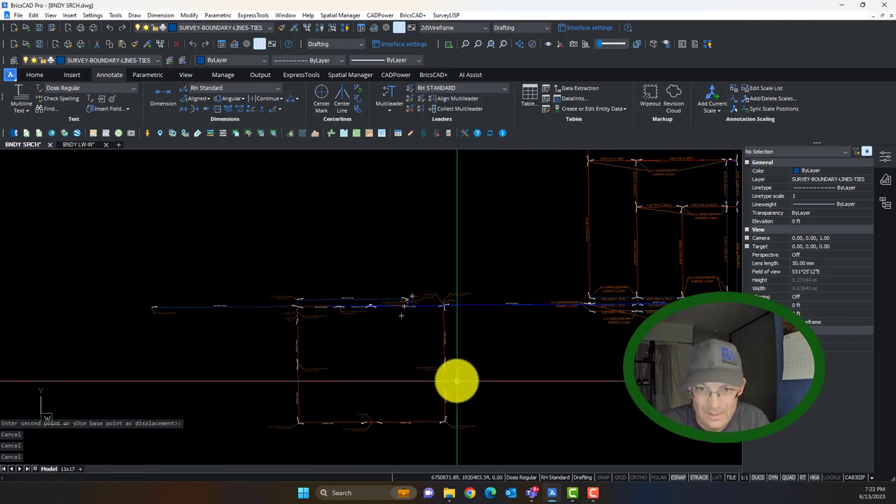
- Move the western parcel's boundary linework south-west, clear of the surveyed points and connecting lines
{"action": "type", "text": "m"}
{"action": "key", "text": "Return"}
{"action": "left_click", "coordinate": [463, 403]}
{"action": "left_click", "coordinate": [429, 365]}
{"action": "key", "text": "Return"}
{"action": "left_click", "coordinate": [430, 375]}
{"action": "left_click", "coordinate": [334, 445]}
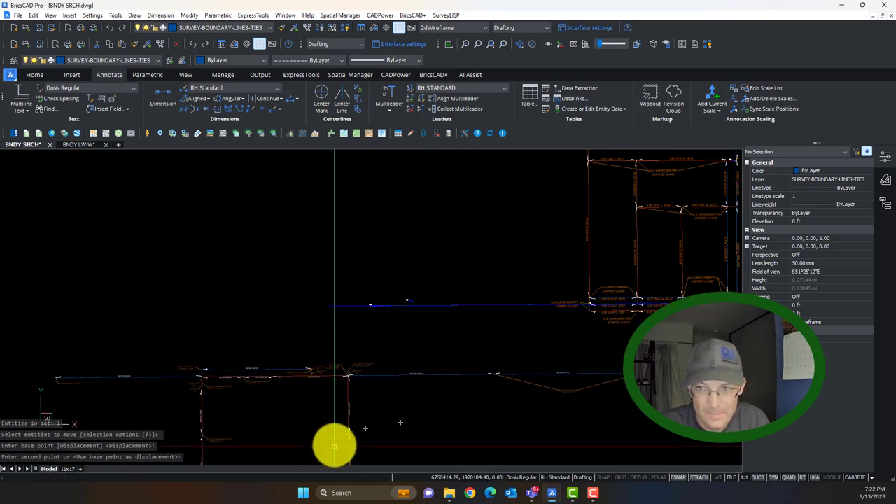
{"action": "key", "text": "Escape"}
{"action": "scroll", "coordinate": [364, 315], "scroll_direction": "up", "scroll_amount": 8}
{"action": "key", "text": "Escape"}
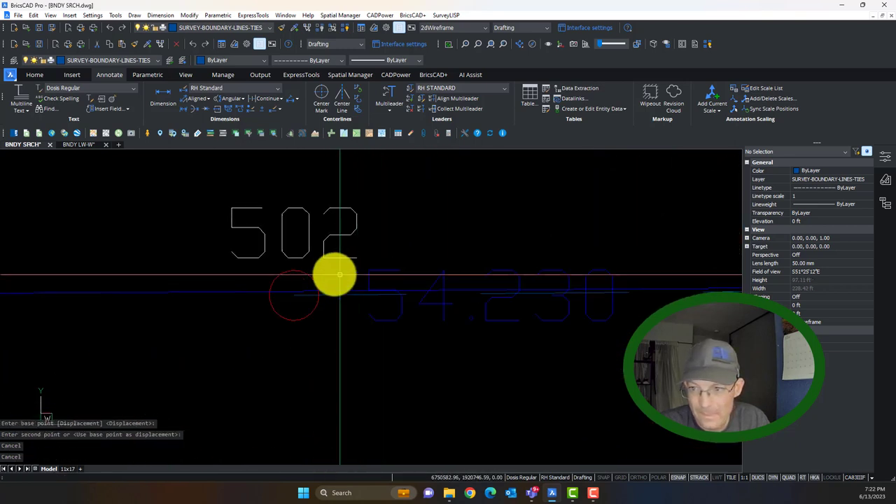
- Select the line running east from point 502 and examine its course relative to points 500 and 503
{"action": "scroll", "coordinate": [320, 289], "scroll_direction": "up", "scroll_amount": 3}
{"action": "left_click", "coordinate": [284, 317]}
{"action": "left_click", "coordinate": [276, 303]}
{"action": "scroll", "coordinate": [293, 301], "scroll_direction": "down", "scroll_amount": 5}
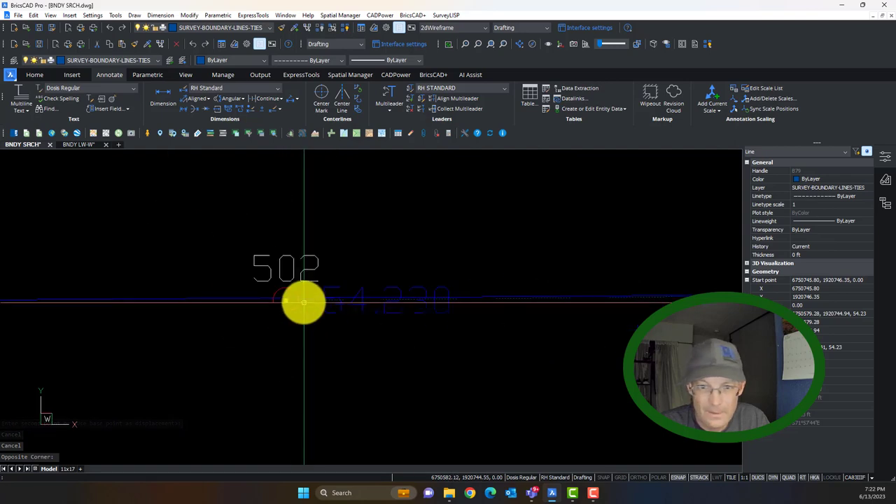
{"action": "scroll", "coordinate": [350, 301], "scroll_direction": "down", "scroll_amount": 5}
{"action": "scroll", "coordinate": [512, 276], "scroll_direction": "up", "scroll_amount": 8}
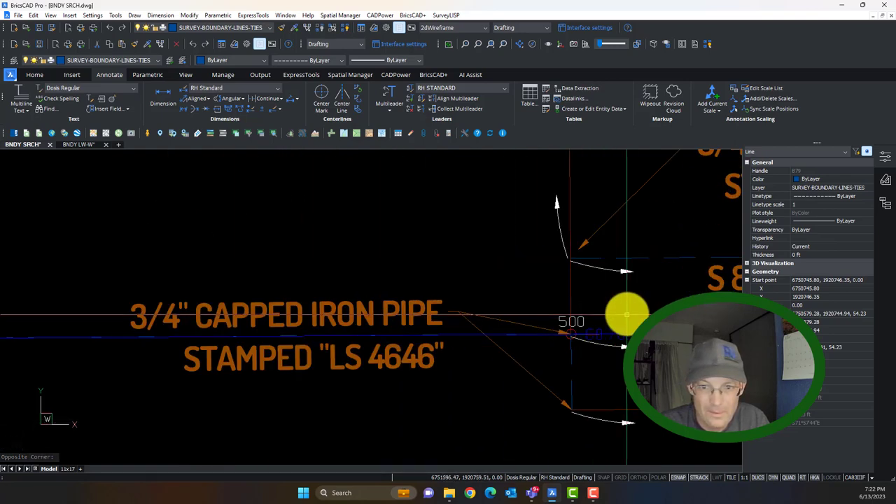
{"action": "scroll", "coordinate": [601, 332], "scroll_direction": "up", "scroll_amount": 3}
{"action": "scroll", "coordinate": [515, 242], "scroll_direction": "down", "scroll_amount": 7}
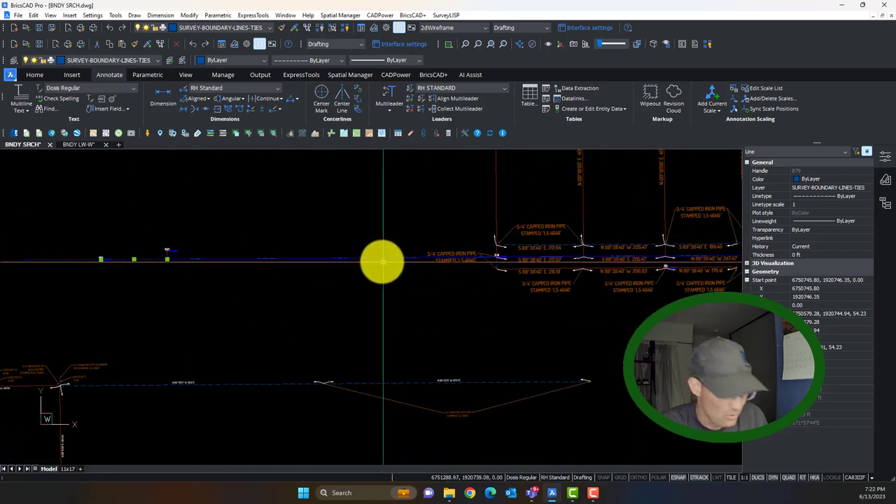
{"action": "scroll", "coordinate": [271, 260], "scroll_direction": "up", "scroll_amount": 4}
{"action": "scroll", "coordinate": [378, 270], "scroll_direction": "up", "scroll_amount": 4}
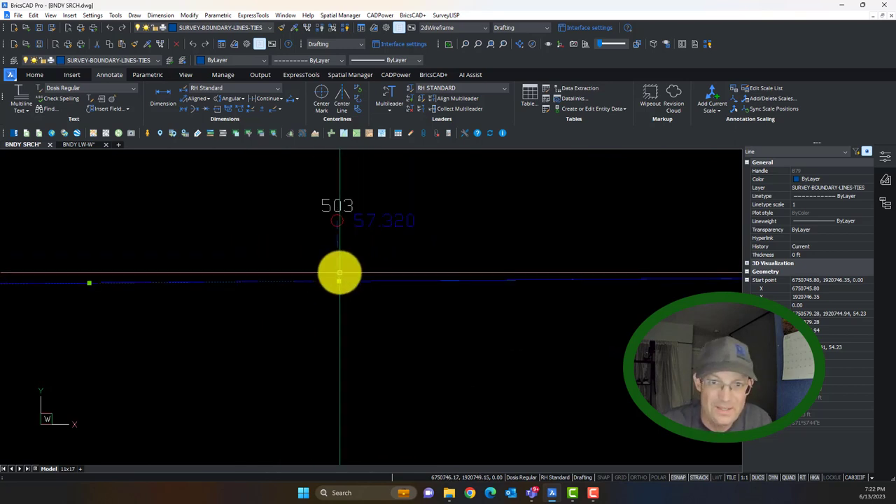
- Stretch the lower end of the tie line from point 503 so it meets the boundary line perpendicularly
{"action": "scroll", "coordinate": [339, 280], "scroll_direction": "up", "scroll_amount": 5}
{"action": "key", "text": "Escape"}
{"action": "scroll", "coordinate": [340, 257], "scroll_direction": "up", "scroll_amount": 5}
{"action": "left_click_drag", "start_coordinate": [343, 252], "coordinate": [312, 255]}
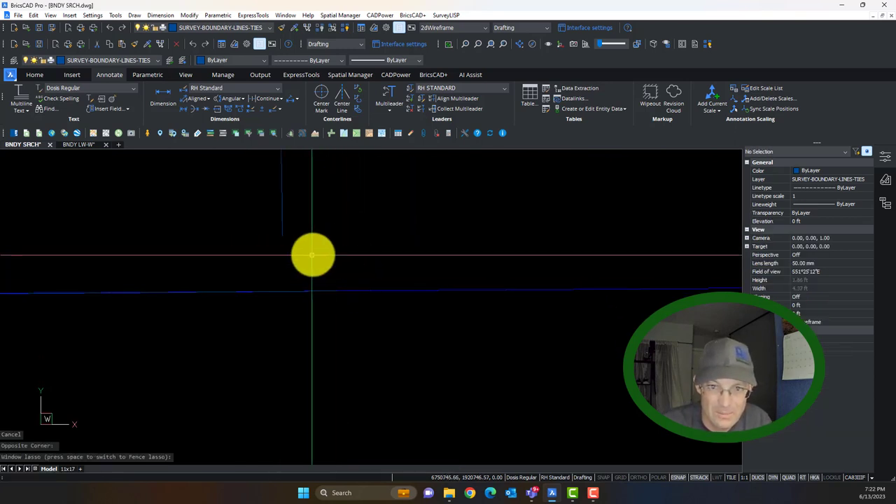
{"action": "key", "text": "Escape"}
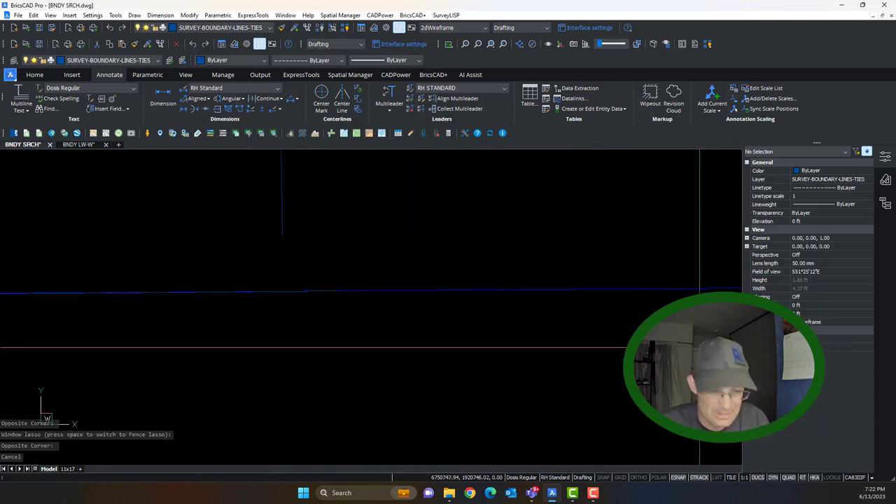
{"action": "left_click_drag", "start_coordinate": [300, 242], "coordinate": [240, 188]}
{"action": "left_click", "coordinate": [250, 191]}
{"action": "left_click", "coordinate": [282, 238]}
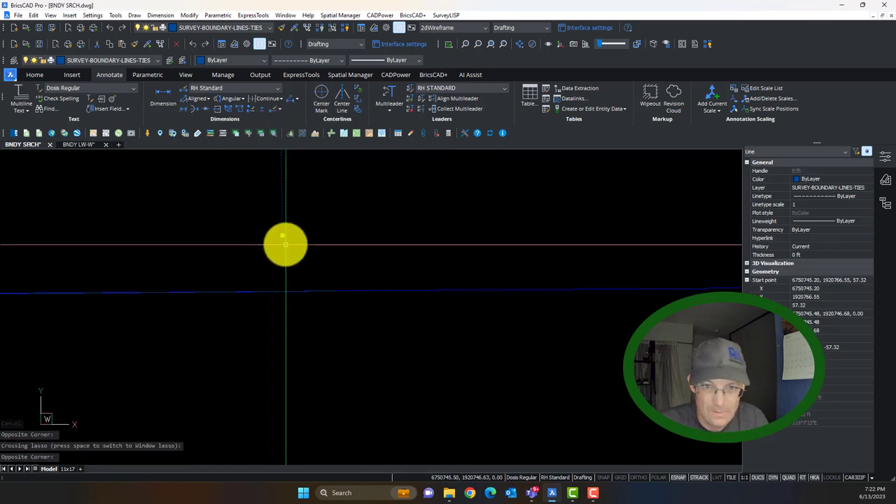
{"action": "left_click", "coordinate": [282, 235]}
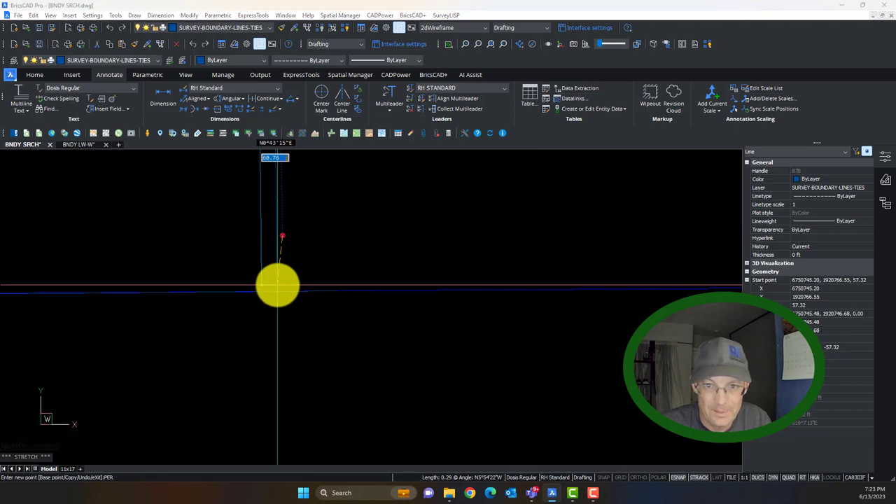
{"action": "left_click", "coordinate": [278, 289]}
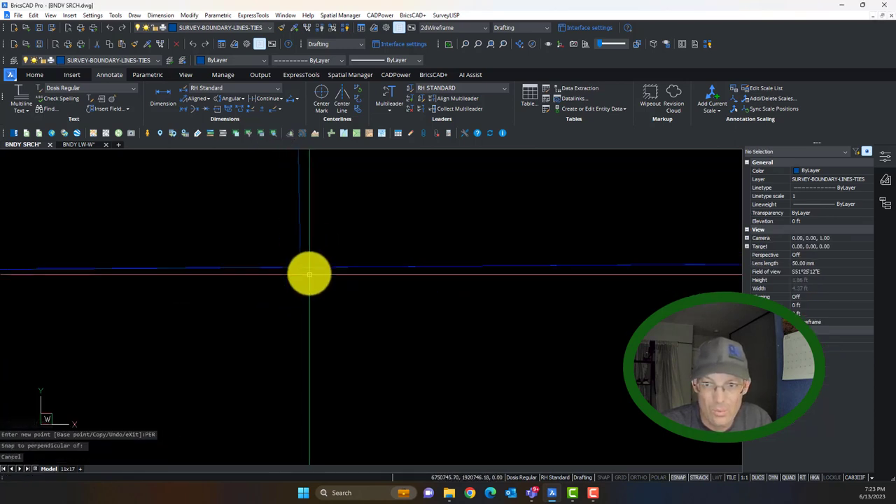
- Examine the point 503 tie and the boundary line between point 502 and the capped iron pipe at point 500
{"action": "middle_click_drag", "start_coordinate": [329, 238], "coordinate": [326, 258]}
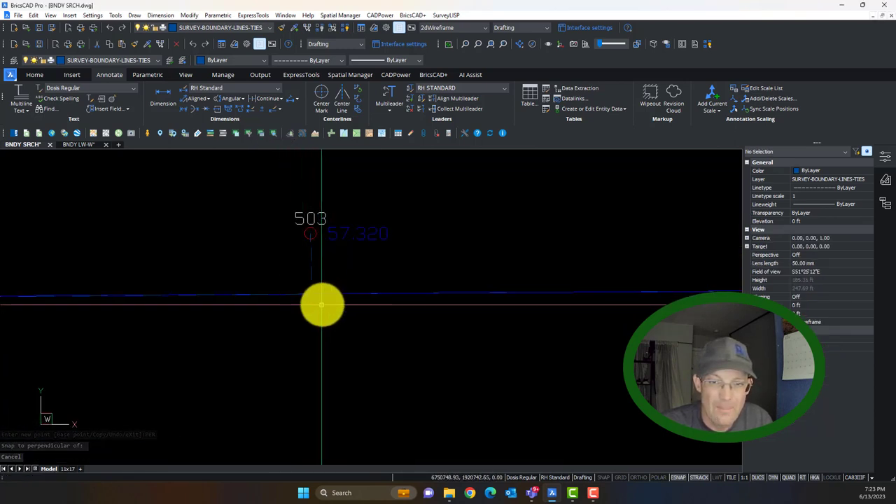
{"action": "middle_click_drag", "start_coordinate": [322, 304], "coordinate": [286, 279]}
{"action": "scroll", "coordinate": [285, 273], "scroll_direction": "down", "scroll_amount": 4}
{"action": "middle_click_drag", "start_coordinate": [348, 407], "coordinate": [347, 400]}
{"action": "scroll", "coordinate": [299, 266], "scroll_direction": "up", "scroll_amount": 2}
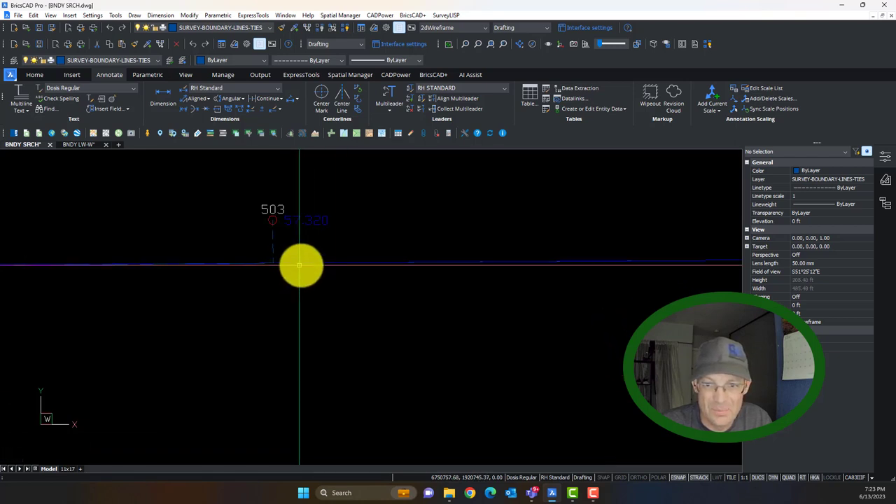
{"action": "middle_click_drag", "start_coordinate": [401, 277], "coordinate": [226, 276]}
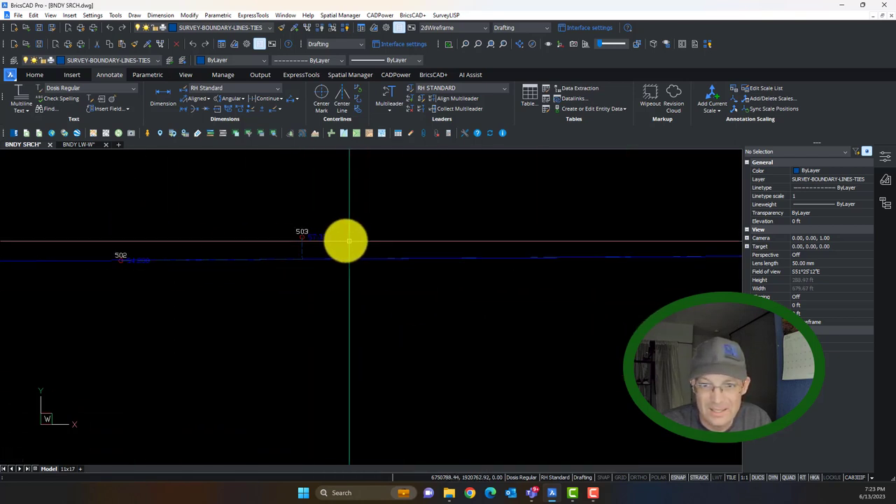
{"action": "scroll", "coordinate": [292, 238], "scroll_direction": "up", "scroll_amount": 5}
{"action": "scroll", "coordinate": [343, 244], "scroll_direction": "down", "scroll_amount": 4}
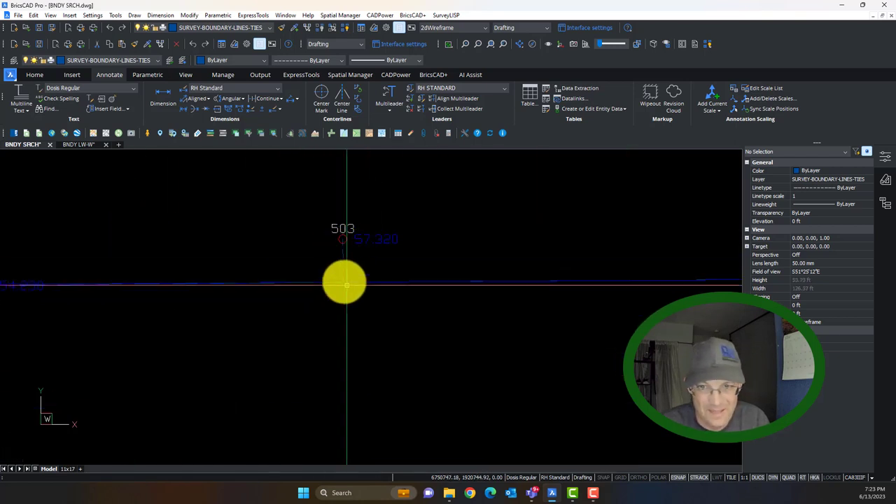
{"action": "scroll", "coordinate": [342, 282], "scroll_direction": "down", "scroll_amount": 1}
{"action": "middle_click_drag", "start_coordinate": [413, 299], "coordinate": [18, 288]}
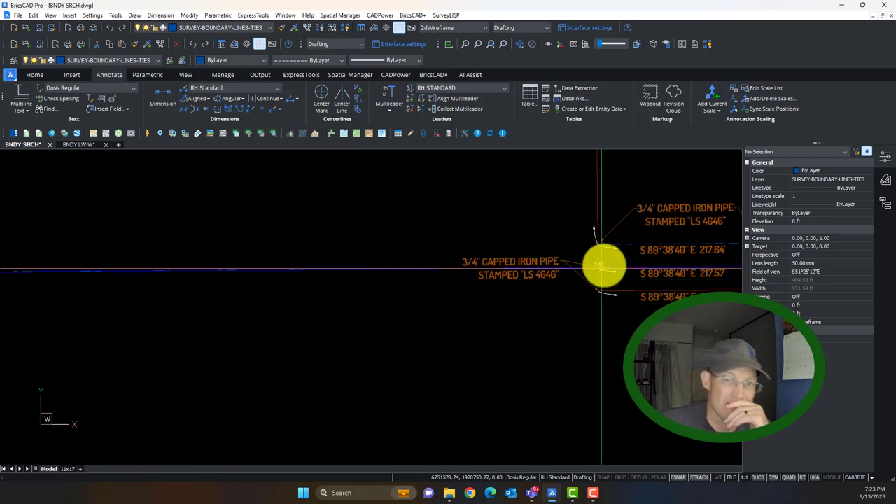
{"action": "scroll", "coordinate": [173, 266], "scroll_direction": "down", "scroll_amount": 3}
{"action": "scroll", "coordinate": [390, 260], "scroll_direction": "up", "scroll_amount": 5}
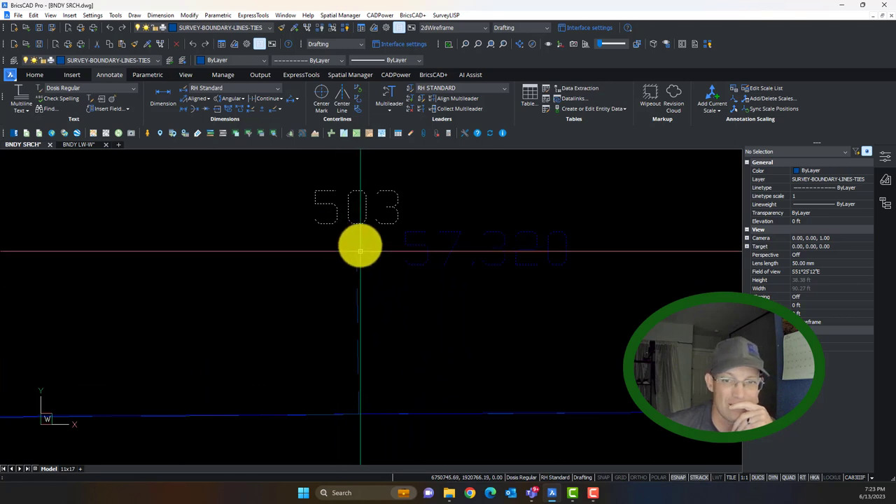
{"action": "scroll", "coordinate": [361, 255], "scroll_direction": "down", "scroll_amount": 4}
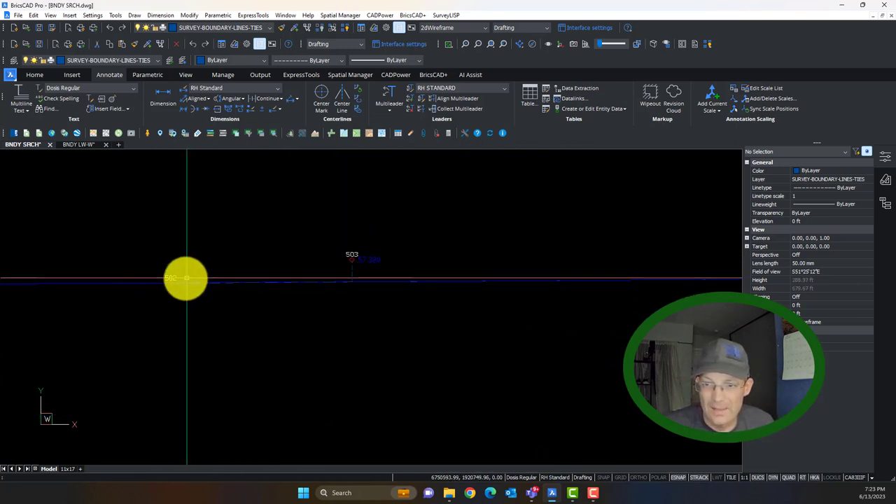
{"action": "scroll", "coordinate": [331, 261], "scroll_direction": "up", "scroll_amount": 4}
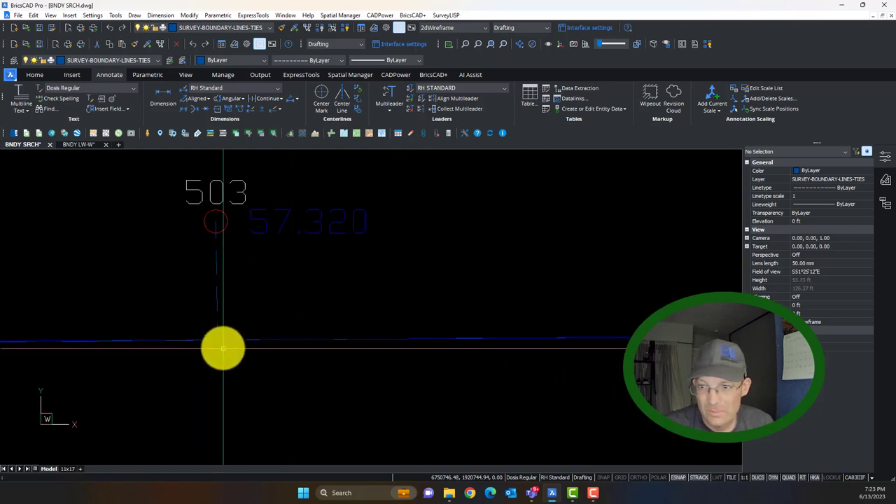
{"action": "scroll", "coordinate": [432, 336], "scroll_direction": "down", "scroll_amount": 5}
{"action": "scroll", "coordinate": [500, 336], "scroll_direction": "up", "scroll_amount": 6}
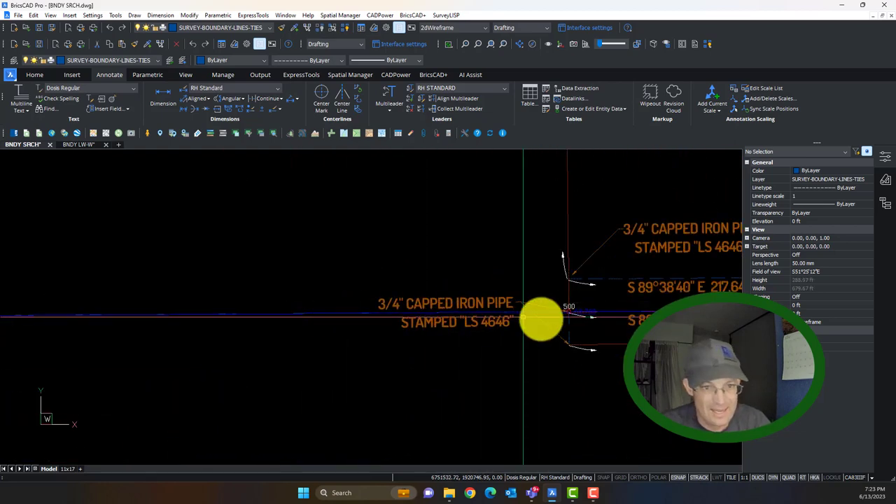
{"action": "scroll", "coordinate": [566, 310], "scroll_direction": "up", "scroll_amount": 4}
{"action": "scroll", "coordinate": [546, 312], "scroll_direction": "down", "scroll_amount": 6}
- Draw a line from the foot of the point 503 tie along the boundary to point 500
{"action": "left_click", "coordinate": [355, 309]}
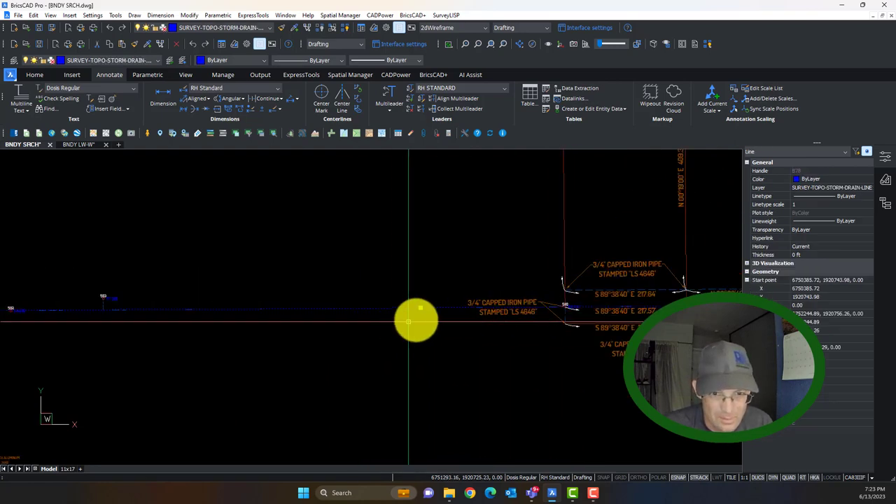
{"action": "key", "text": "Escape"}
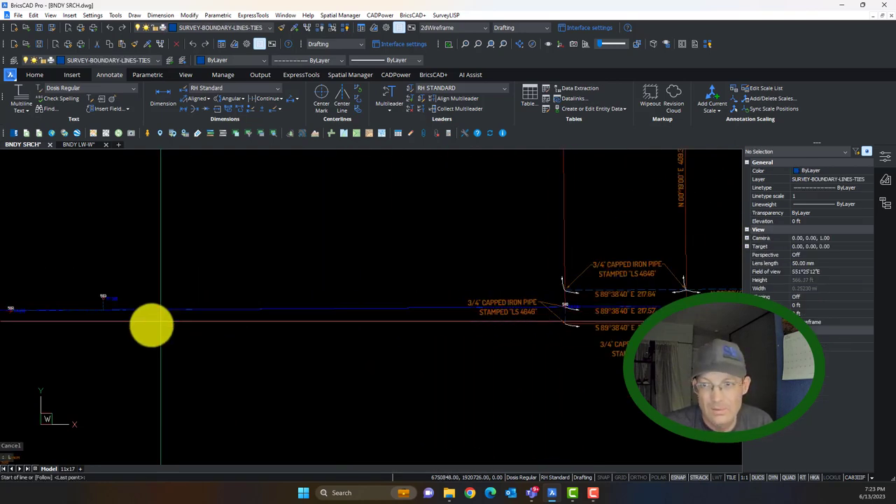
{"action": "scroll", "coordinate": [161, 322], "scroll_direction": "up", "scroll_amount": 2}
{"action": "scroll", "coordinate": [119, 314], "scroll_direction": "up", "scroll_amount": 1}
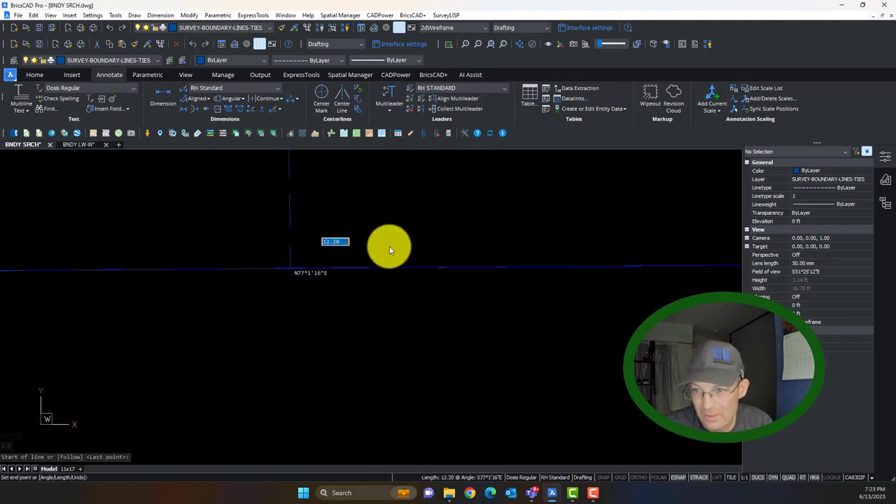
{"action": "scroll", "coordinate": [448, 237], "scroll_direction": "down", "scroll_amount": 5}
{"action": "scroll", "coordinate": [600, 298], "scroll_direction": "up", "scroll_amount": 5}
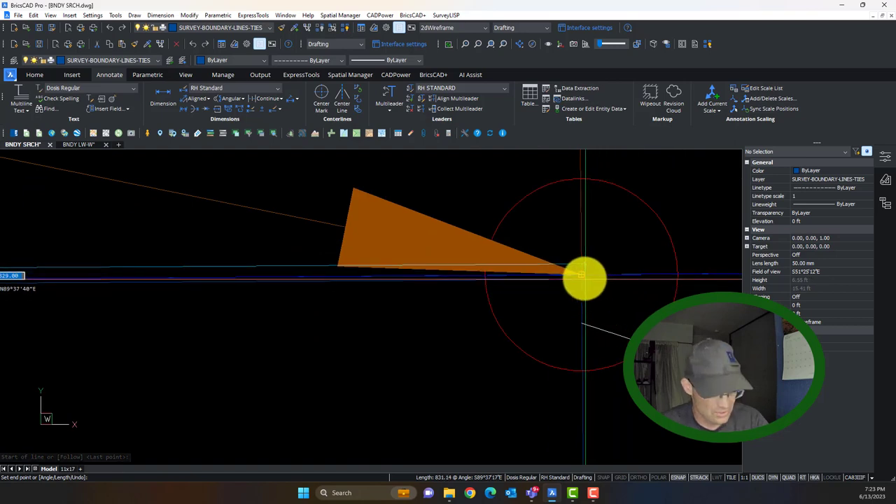
{"action": "key", "text": "Escape"}
{"action": "scroll", "coordinate": [596, 306], "scroll_direction": "down", "scroll_amount": 6}
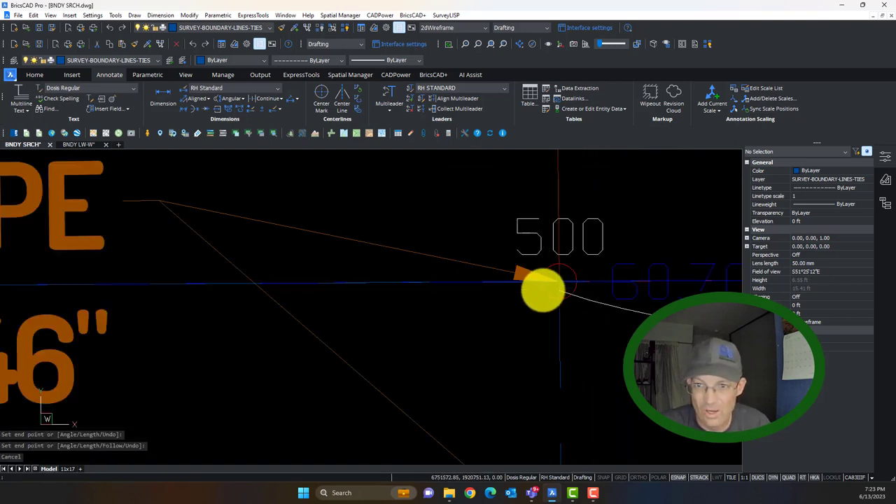
- Move the block of lot lines and capped iron pipe labels up and to the left, clear of the survey boundary line
{"action": "middle_click_drag", "start_coordinate": [578, 319], "coordinate": [334, 342]}
{"action": "scroll", "coordinate": [392, 322], "scroll_direction": "down", "scroll_amount": 3}
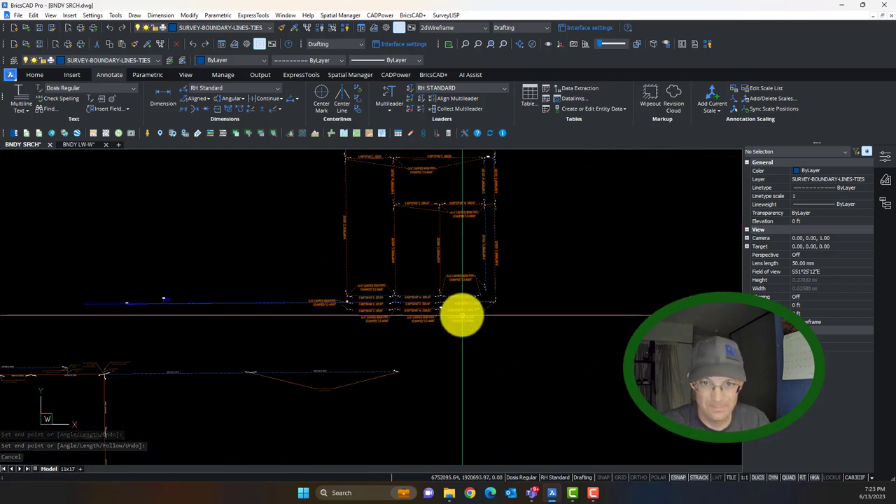
{"action": "type", "text": "m"}
{"action": "key", "text": "Return"}
{"action": "left_click", "coordinate": [449, 259]}
{"action": "left_click", "coordinate": [425, 242]}
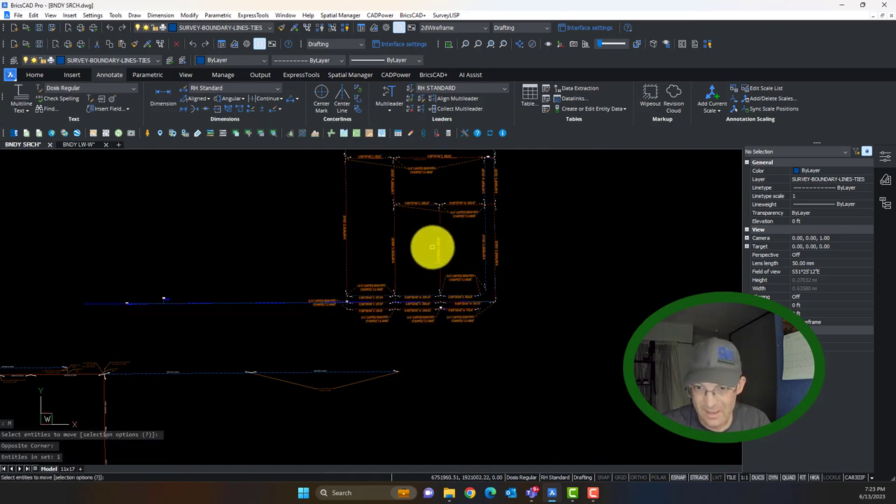
{"action": "key", "text": "Return"}
{"action": "left_click", "coordinate": [440, 249]}
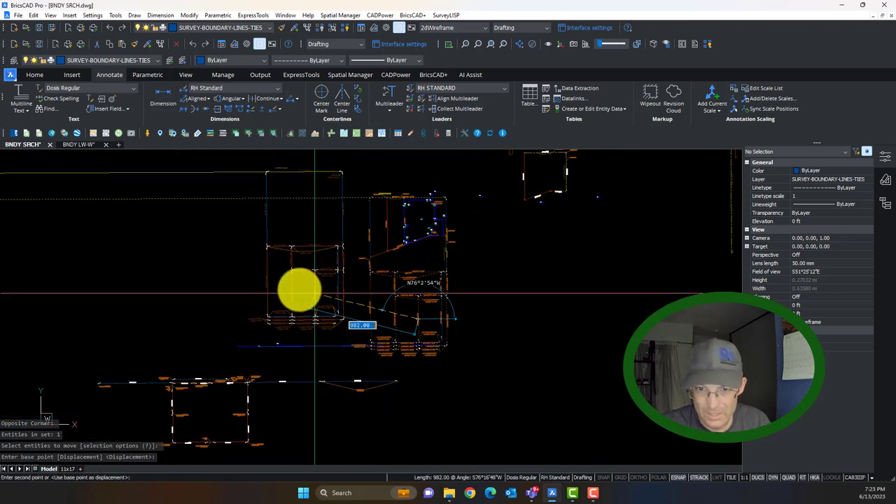
{"action": "scroll", "coordinate": [299, 290], "scroll_direction": "up", "scroll_amount": 6}
{"action": "key", "text": "Escape"}
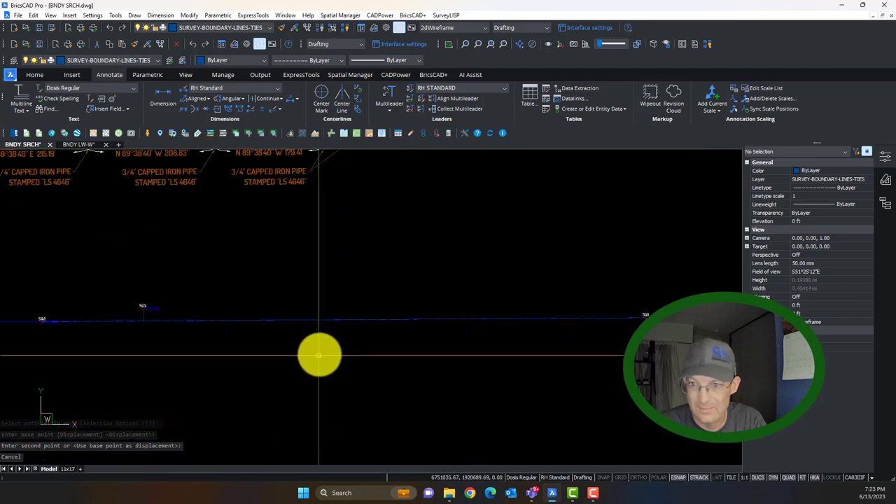
- Delete the long storm drain line that overlaps the boundary line between points 503 and 500
{"action": "scroll", "coordinate": [319, 356], "scroll_direction": "up", "scroll_amount": 3}
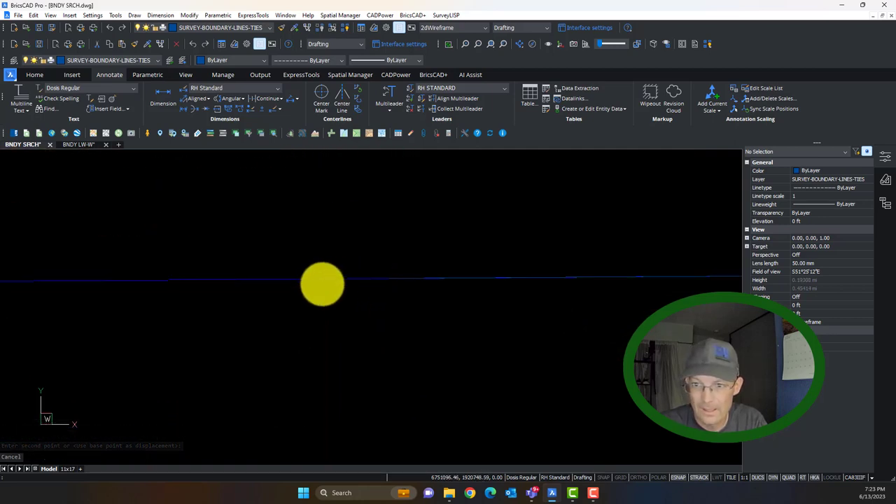
{"action": "left_click", "coordinate": [324, 279]}
{"action": "scroll", "coordinate": [369, 362], "scroll_direction": "down", "scroll_amount": 4}
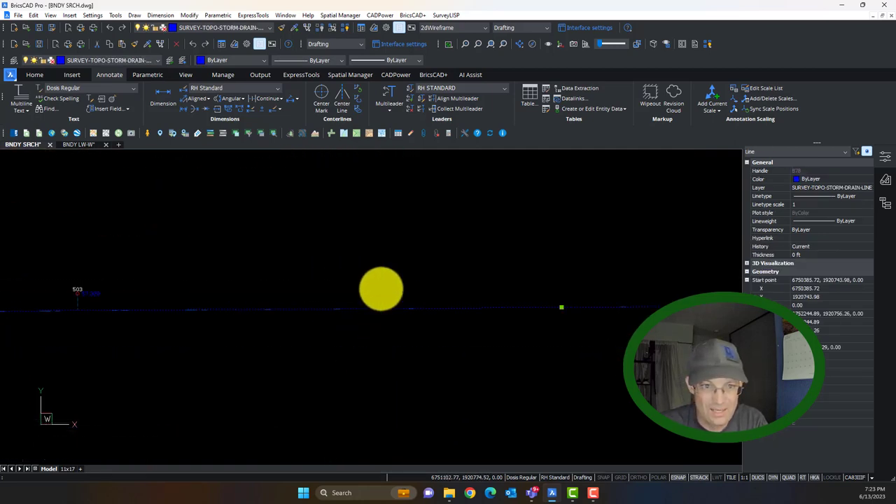
{"action": "middle_click_drag", "start_coordinate": [512, 257], "coordinate": [510, 272]}
{"action": "key", "text": "Delete"}
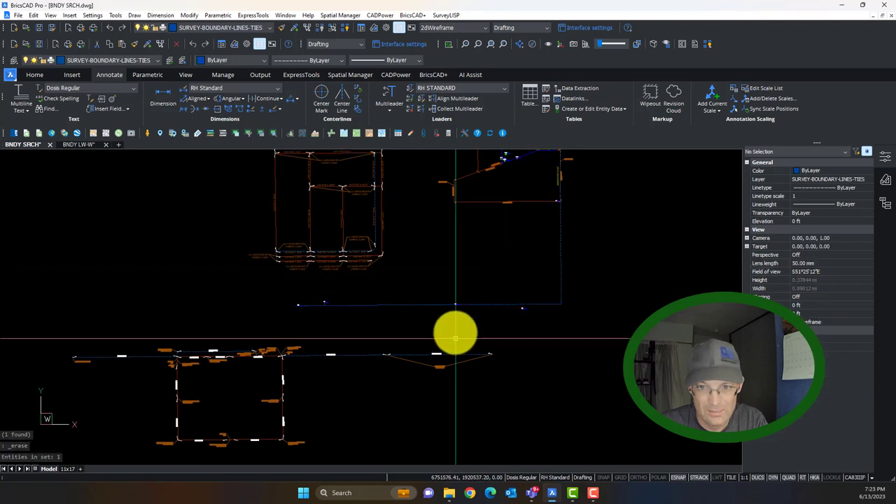
- Check the remaining boundary line from point 502 past points 503, 500 and 501 to the corner east of 501
{"action": "scroll", "coordinate": [456, 329], "scroll_direction": "up", "scroll_amount": 4}
{"action": "middle_click_drag", "start_coordinate": [213, 277], "coordinate": [363, 288]}
{"action": "scroll", "coordinate": [315, 278], "scroll_direction": "up", "scroll_amount": 2}
{"action": "scroll", "coordinate": [119, 261], "scroll_direction": "up", "scroll_amount": 4}
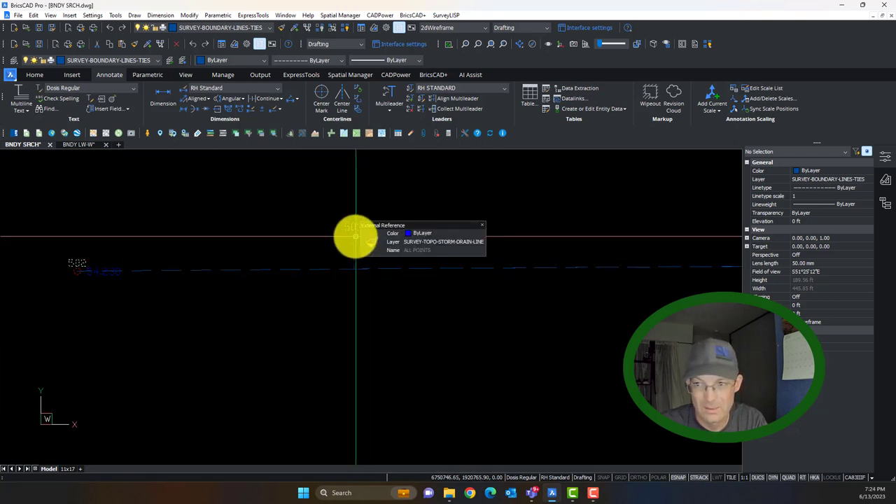
{"action": "scroll", "coordinate": [355, 260], "scroll_direction": "down", "scroll_amount": 2}
{"action": "middle_click_drag", "start_coordinate": [562, 324], "coordinate": [54, 302]}
{"action": "middle_click_drag", "start_coordinate": [304, 308], "coordinate": [59, 303]}
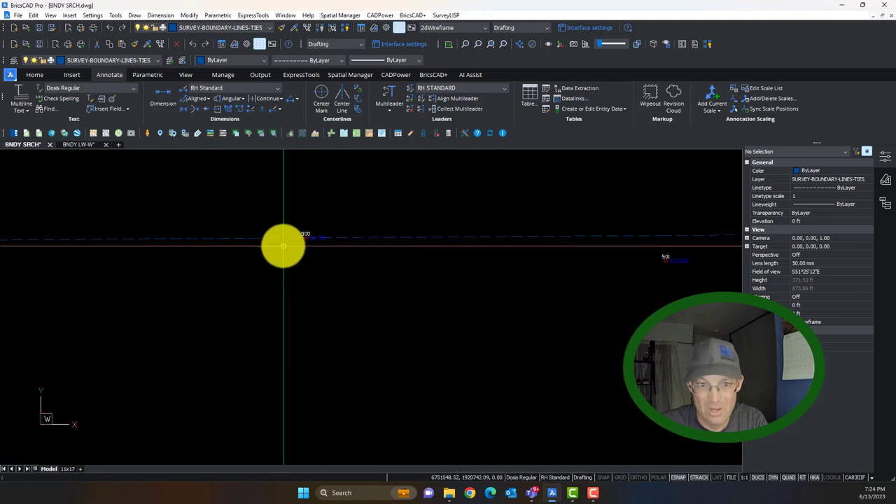
{"action": "scroll", "coordinate": [357, 228], "scroll_direction": "up", "scroll_amount": 8}
{"action": "scroll", "coordinate": [424, 280], "scroll_direction": "down", "scroll_amount": 8}
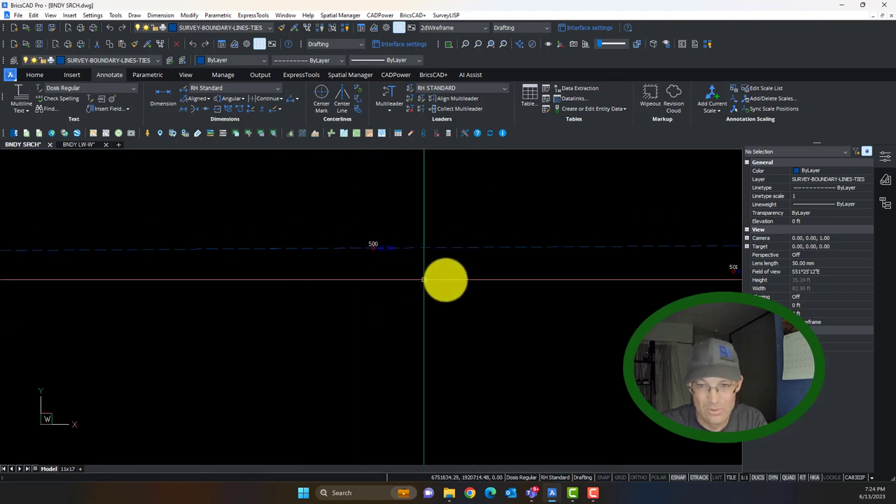
{"action": "middle_click_drag", "start_coordinate": [586, 271], "coordinate": [124, 300]}
{"action": "middle_click_drag", "start_coordinate": [273, 307], "coordinate": [129, 300]}
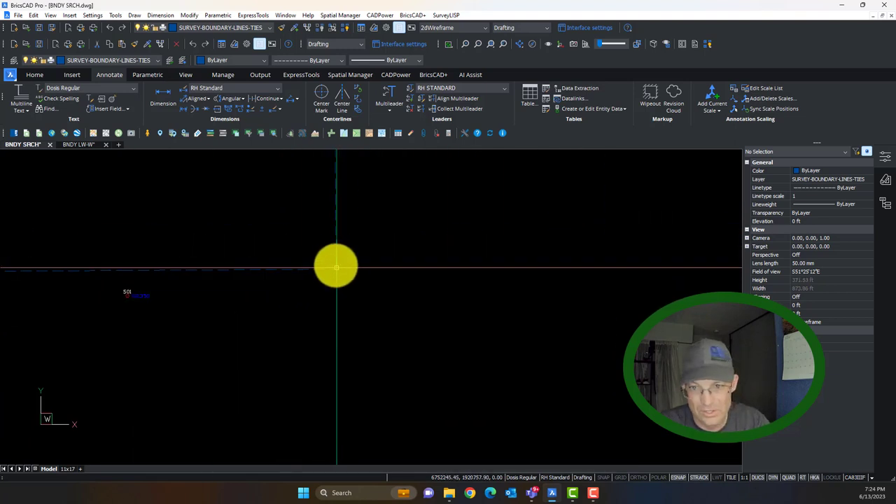
- Draw a tie line from point 501 up to the boundary line, using an endpoint snap
{"action": "scroll", "coordinate": [334, 270], "scroll_direction": "down", "scroll_amount": 2}
{"action": "mouse_move", "coordinate": [332, 273]}
{"action": "middle_mouse_down"}
{"action": "mouse_move", "coordinate": [388, 305]}
{"action": "mouse_move", "coordinate": [599, 274]}
{"action": "middle_mouse_up"}
{"action": "scroll", "coordinate": [398, 305], "scroll_direction": "up", "scroll_amount": 3}
{"action": "scroll", "coordinate": [364, 295], "scroll_direction": "up", "scroll_amount": 5}
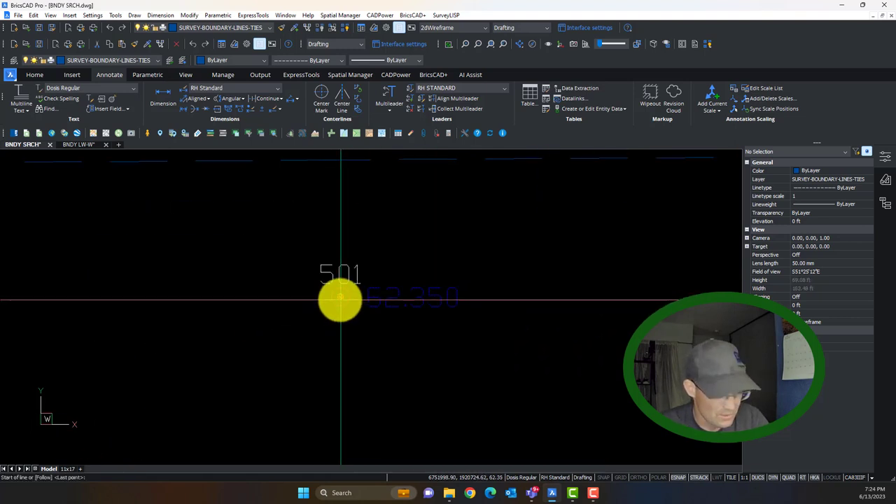
{"action": "left_click", "coordinate": [342, 300]}
{"action": "middle_click_drag", "start_coordinate": [367, 181], "coordinate": [381, 264]}
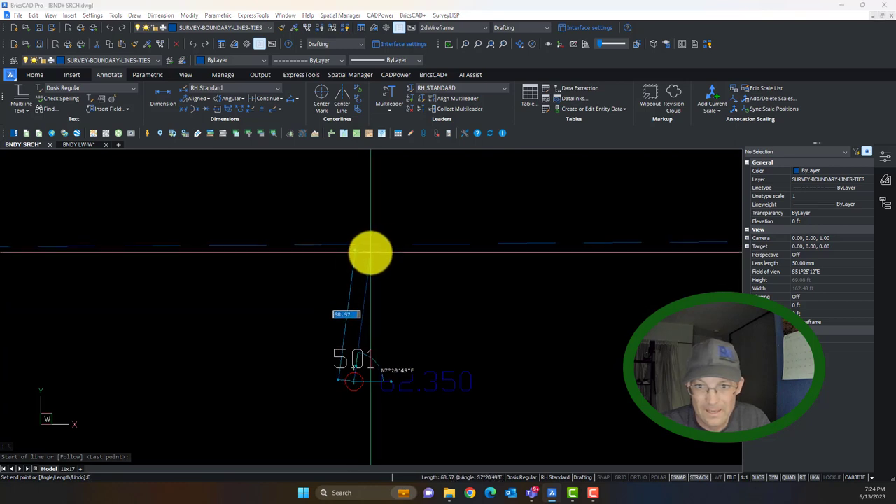
{"action": "type", "text": "END"}
{"action": "key", "text": "Return"}
{"action": "left_click", "coordinate": [360, 244]}
{"action": "key", "text": "Escape"}
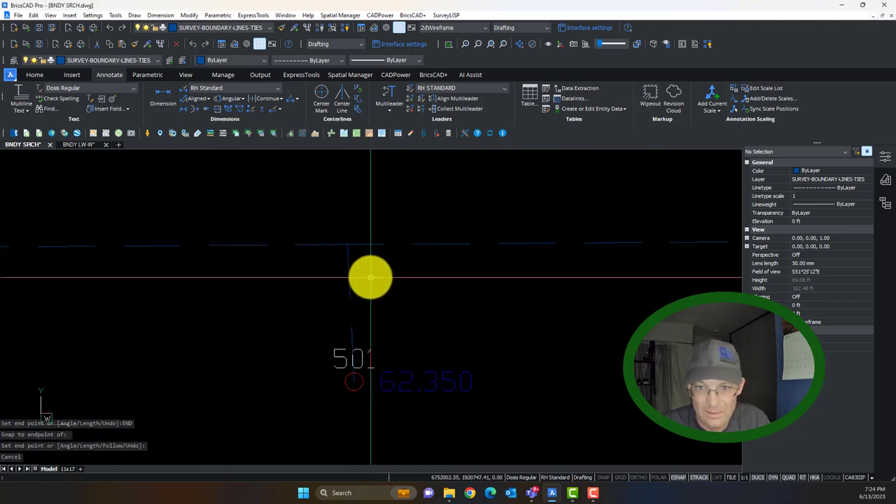
- Delete the slanted tie line running from point 501 up to the boundary line
{"action": "mouse_move", "coordinate": [380, 324]}
{"action": "left_mouse_down"}
{"action": "mouse_move", "coordinate": [358, 289]}
{"action": "mouse_move", "coordinate": [369, 300]}
{"action": "mouse_move", "coordinate": [353, 320]}
{"action": "left_mouse_up"}
{"action": "left_click", "coordinate": [345, 278]}
{"action": "scroll", "coordinate": [356, 258], "scroll_direction": "down", "scroll_amount": 4}
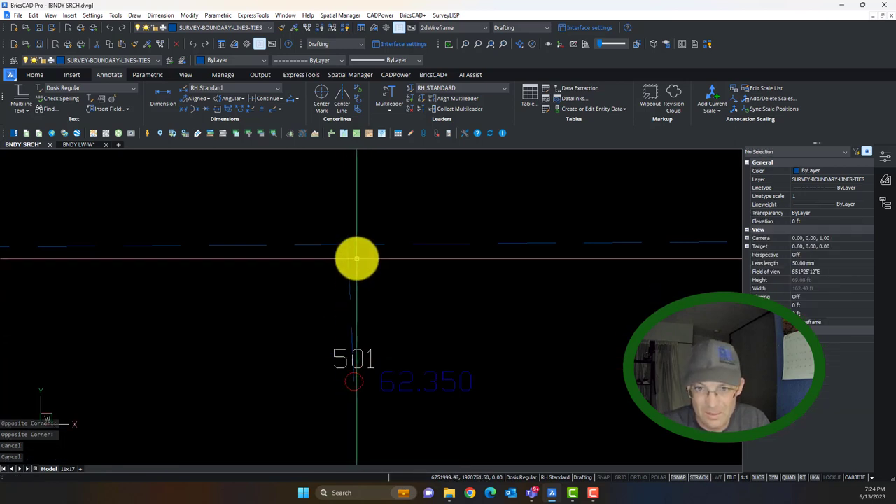
{"action": "scroll", "coordinate": [367, 269], "scroll_direction": "down", "scroll_amount": 3}
{"action": "scroll", "coordinate": [359, 256], "scroll_direction": "down", "scroll_amount": 2}
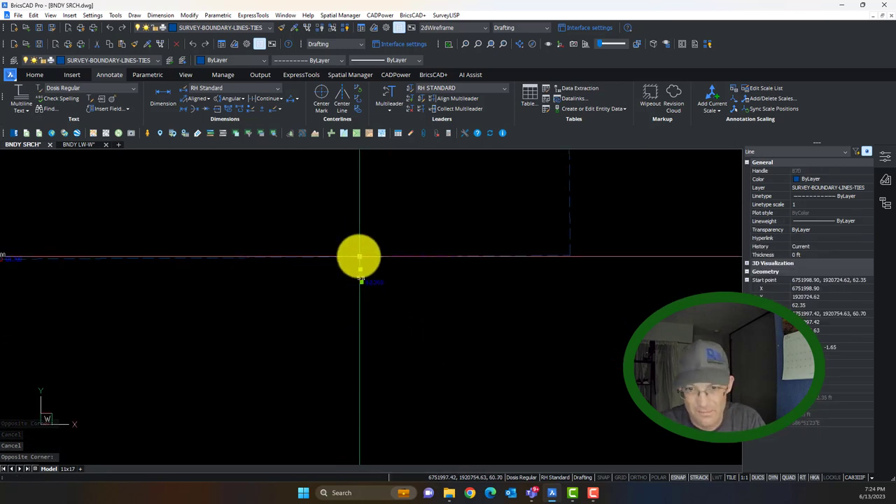
{"action": "key", "text": "Escape"}
{"action": "key", "text": "Escape"}
{"action": "key", "text": "Escape"}
{"action": "left_click_drag", "start_coordinate": [375, 287], "coordinate": [354, 282]}
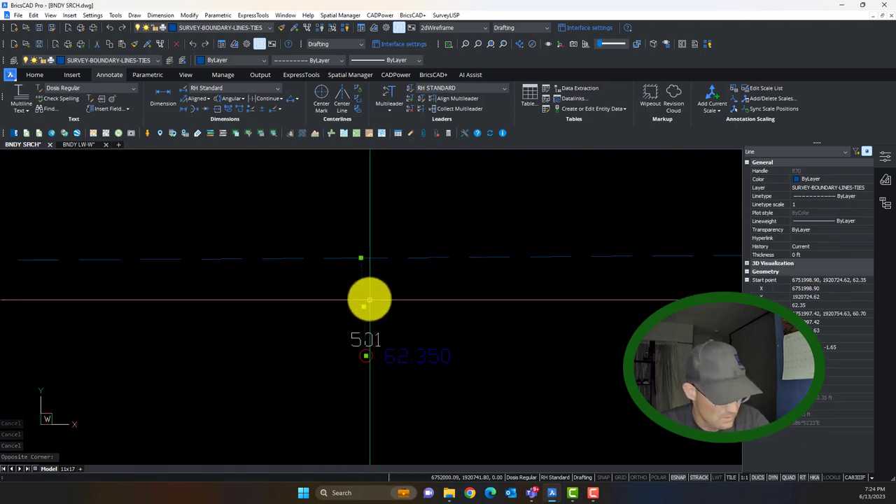
{"action": "key", "text": "Delete"}
- Draw a tie line from point 501 perpendicular to the boundary line
{"action": "type", "text": "l"}
{"action": "key", "text": "Return"}
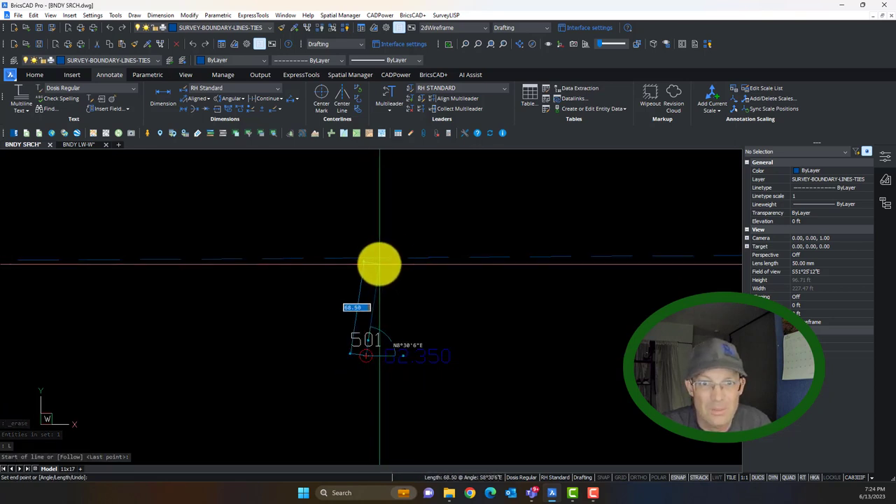
{"action": "type", "text": "PER"}
{"action": "key", "text": "Return"}
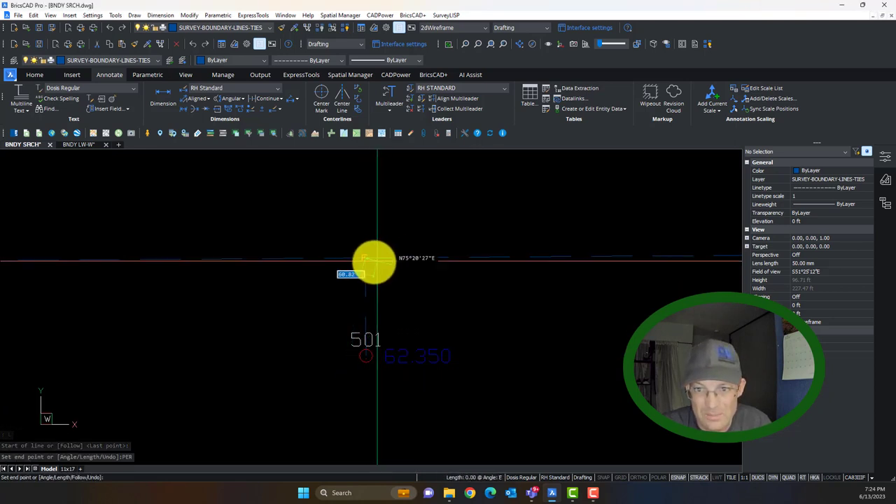
{"action": "left_click", "coordinate": [376, 260]}
{"action": "key", "text": "Escape"}
{"action": "scroll", "coordinate": [354, 261], "scroll_direction": "up", "scroll_amount": 2}
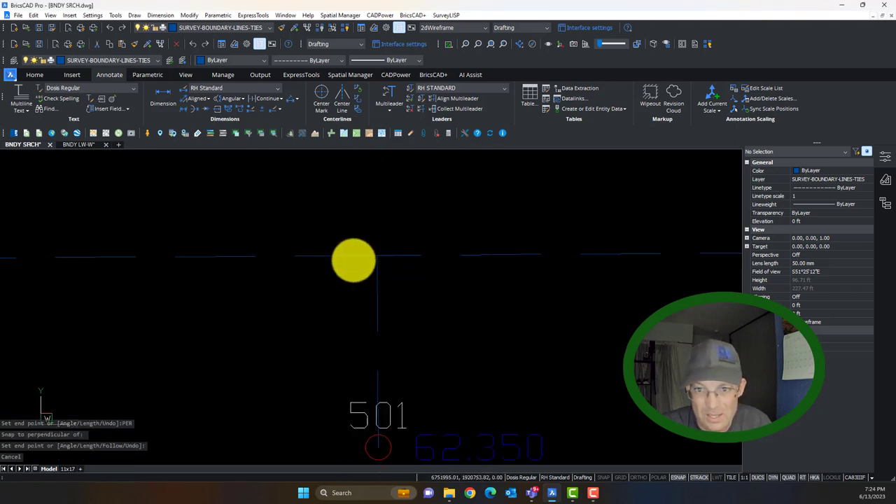
- Add an aligned dimension along the boundary line between the perpendicular tie's end and the nearby line endpoint
{"action": "left_click", "coordinate": [200, 98]}
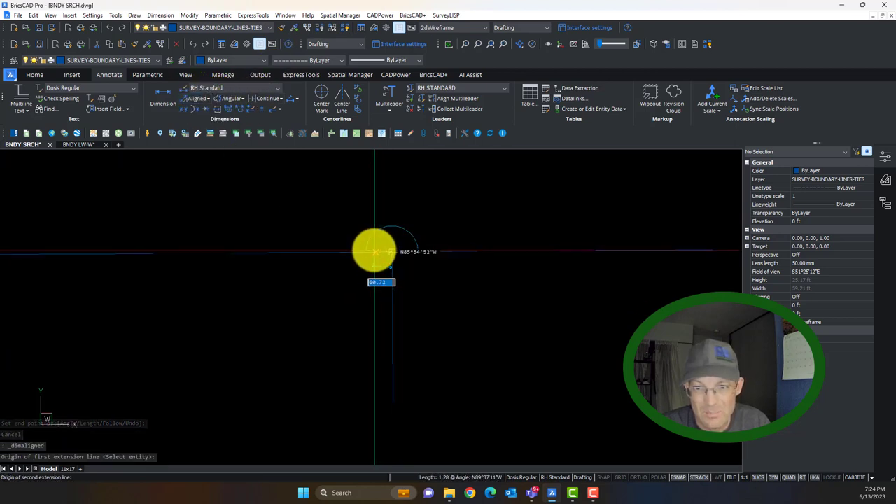
{"action": "left_click", "coordinate": [376, 252]}
{"action": "left_click", "coordinate": [380, 216]}
{"action": "scroll", "coordinate": [394, 220], "scroll_direction": "up", "scroll_amount": 2}
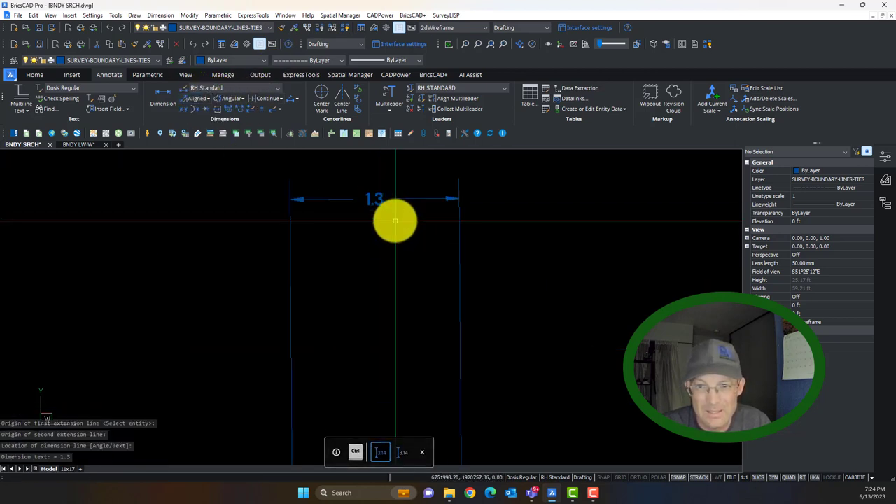
{"action": "left_click", "coordinate": [422, 261]}
{"action": "left_click", "coordinate": [386, 220]}
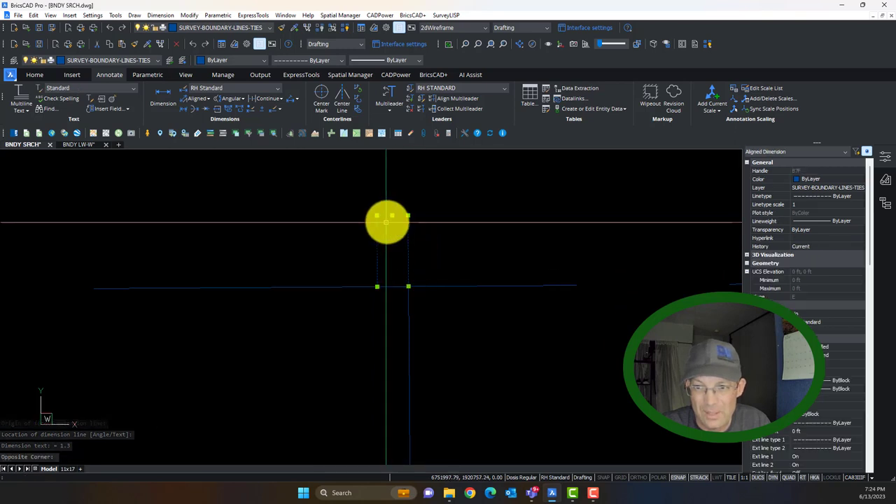
{"action": "scroll", "coordinate": [390, 223], "scroll_direction": "down", "scroll_amount": 5}
{"action": "middle_click_drag", "start_coordinate": [438, 350], "coordinate": [423, 298]}
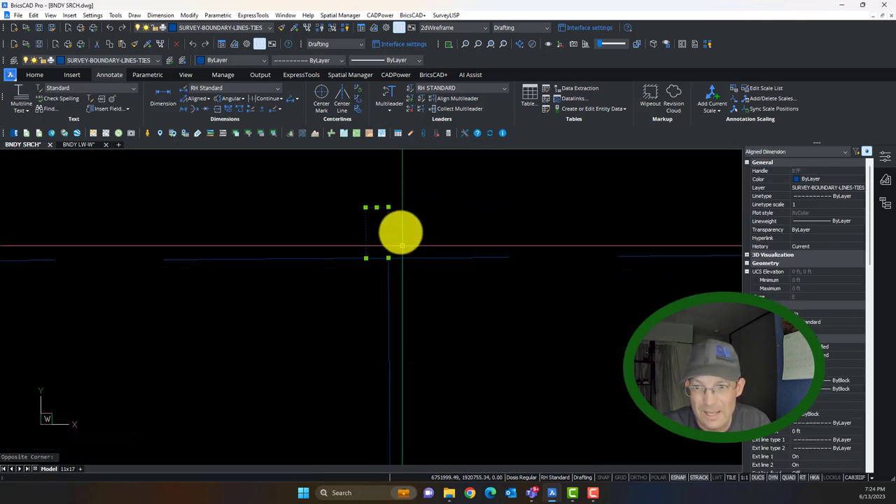
{"action": "scroll", "coordinate": [401, 232], "scroll_direction": "up", "scroll_amount": 2}
{"action": "key", "text": "Escape"}
- Undo the dimension, the 501 tie lines, the storm drain line deletion and the move of the lot lines block
{"action": "scroll", "coordinate": [427, 240], "scroll_direction": "down", "scroll_amount": 6}
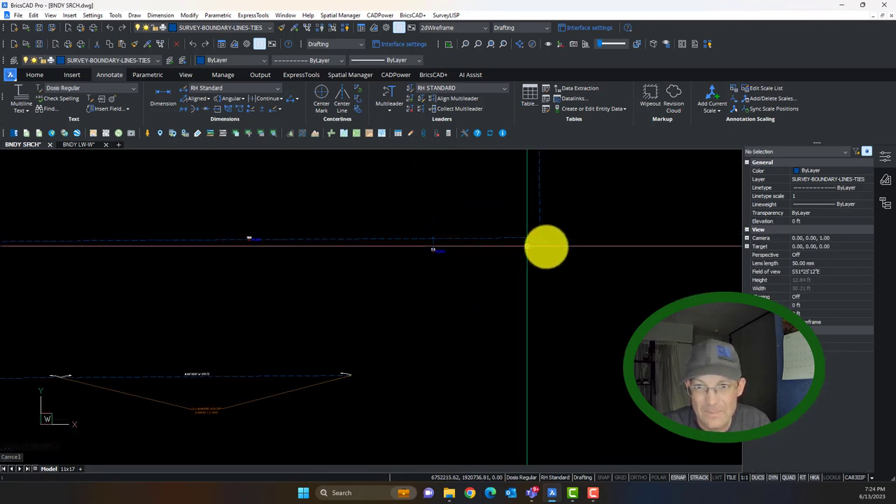
{"action": "scroll", "coordinate": [493, 250], "scroll_direction": "up", "scroll_amount": 2}
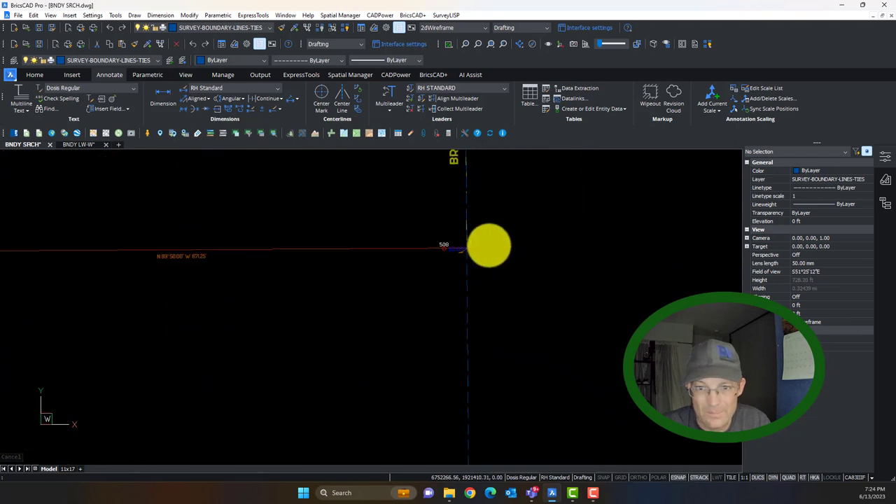
{"action": "scroll", "coordinate": [401, 250], "scroll_direction": "down", "scroll_amount": 4}
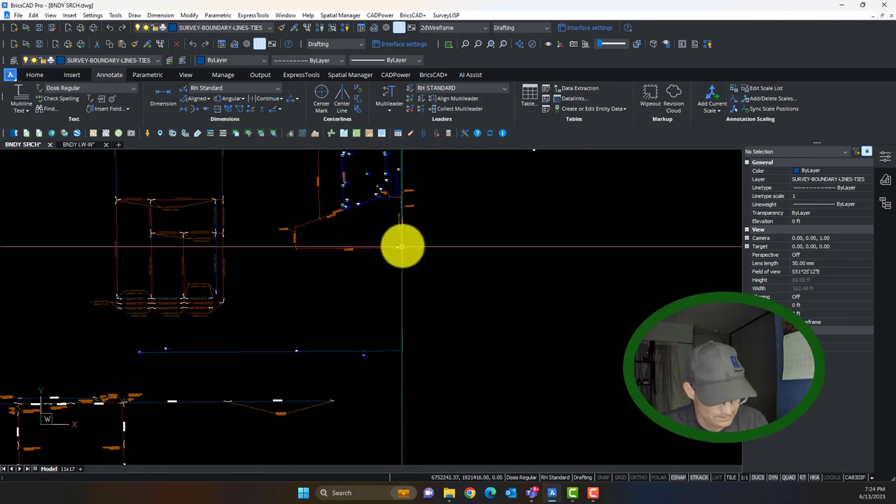
{"action": "scroll", "coordinate": [404, 244], "scroll_direction": "up", "scroll_amount": 3}
{"action": "scroll", "coordinate": [401, 215], "scroll_direction": "down", "scroll_amount": 4}
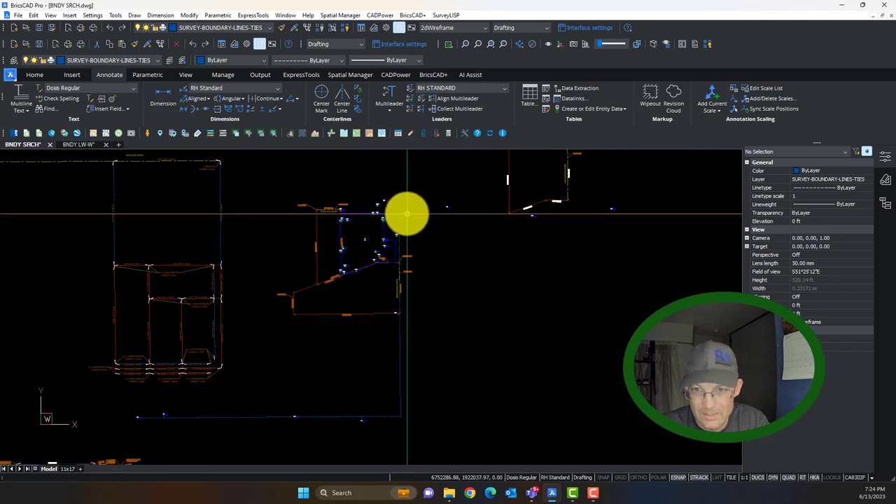
{"action": "mouse_move", "coordinate": [303, 332]}
{"action": "middle_mouse_down"}
{"action": "mouse_move", "coordinate": [322, 319]}
{"action": "mouse_move", "coordinate": [358, 338]}
{"action": "middle_mouse_up"}
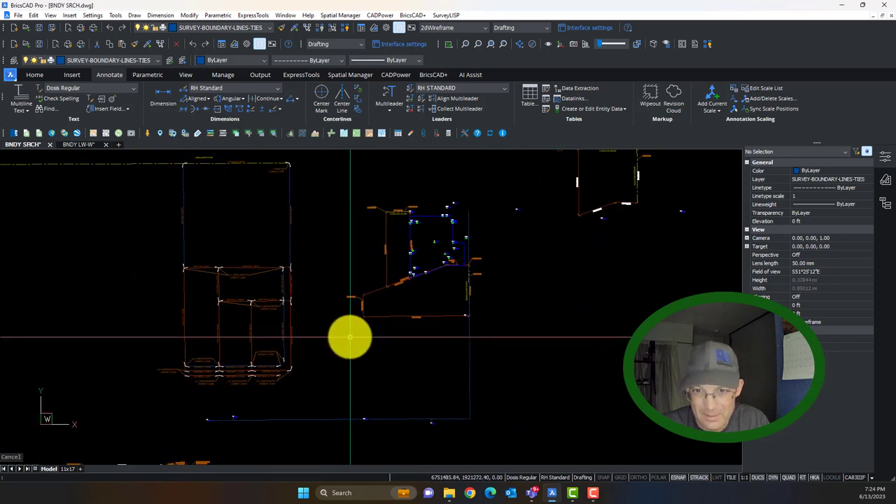
{"action": "key", "text": "ctrl+z"}
{"action": "key", "text": "ctrl+z"}
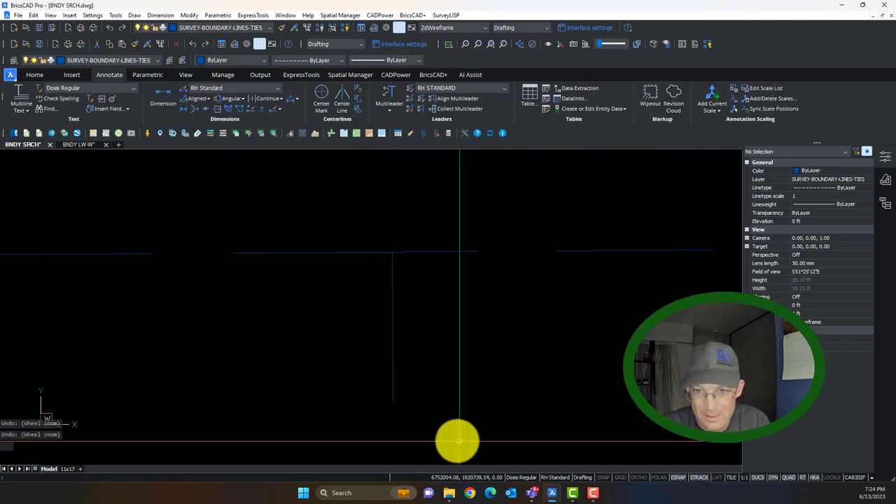
{"action": "type", "text": "u"}
{"action": "key", "text": "Return"}
{"action": "key", "text": "ctrl+z"}
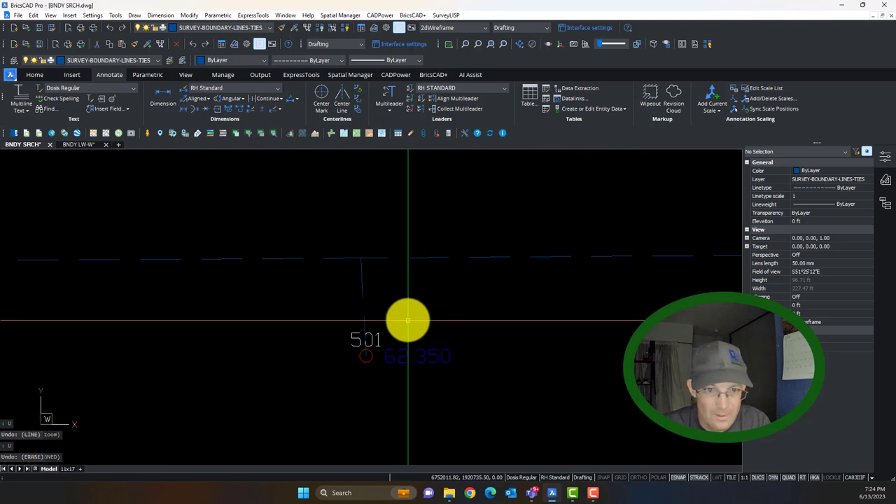
{"action": "key", "text": "ctrl+z"}
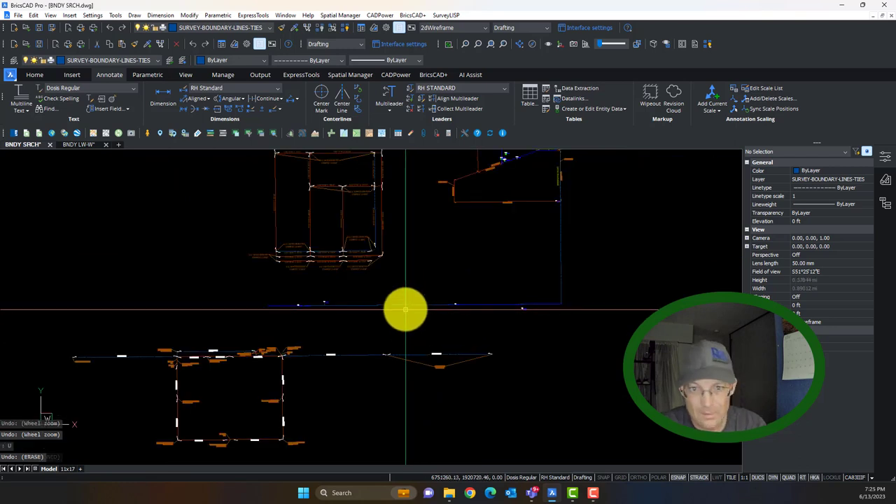
{"action": "key", "text": "ctrl+z"}
- Delete the long storm drain line that overlaps the boundary line through point 502
{"action": "scroll", "coordinate": [107, 301], "scroll_direction": "up", "scroll_amount": 5}
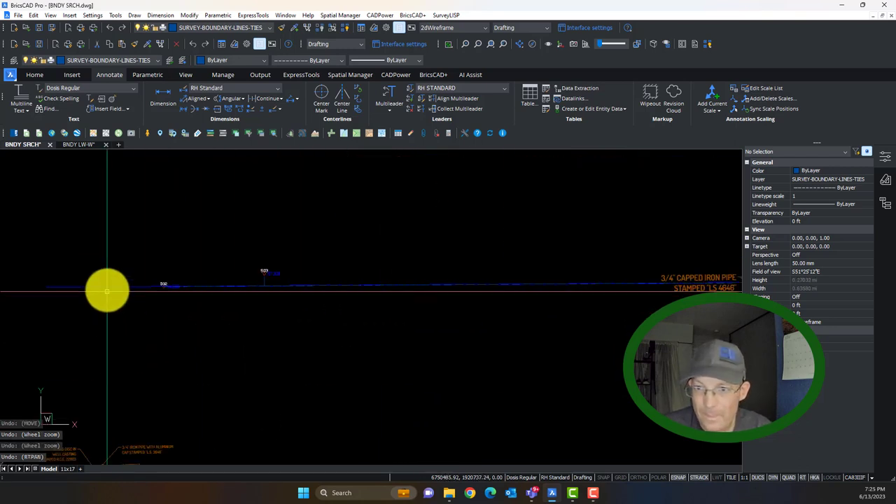
{"action": "left_click", "coordinate": [114, 286]}
{"action": "scroll", "coordinate": [122, 299], "scroll_direction": "up", "scroll_amount": 1}
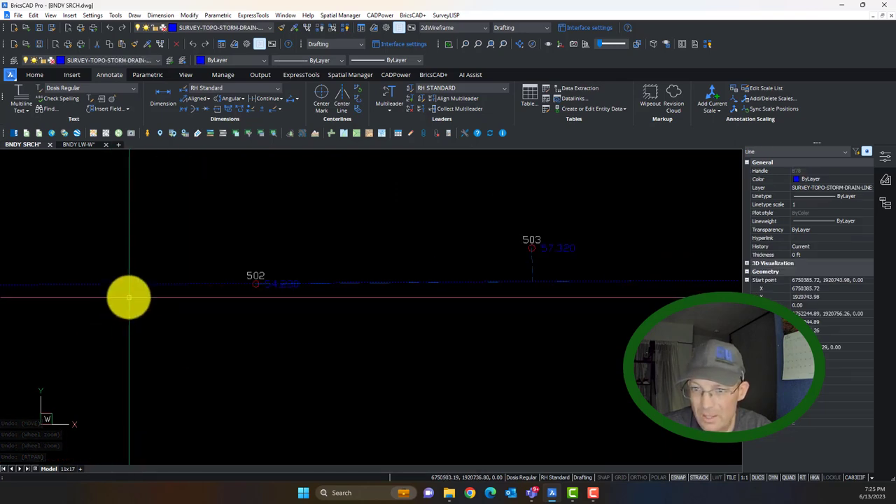
{"action": "key", "text": "Delete"}
- Examine how point 501 sits against the lot line and pipe marker, and which boundary line runs above it
{"action": "scroll", "coordinate": [263, 274], "scroll_direction": "down", "scroll_amount": 5}
{"action": "middle_click_drag", "start_coordinate": [623, 324], "coordinate": [367, 319]}
{"action": "middle_click_drag", "start_coordinate": [484, 280], "coordinate": [440, 283]}
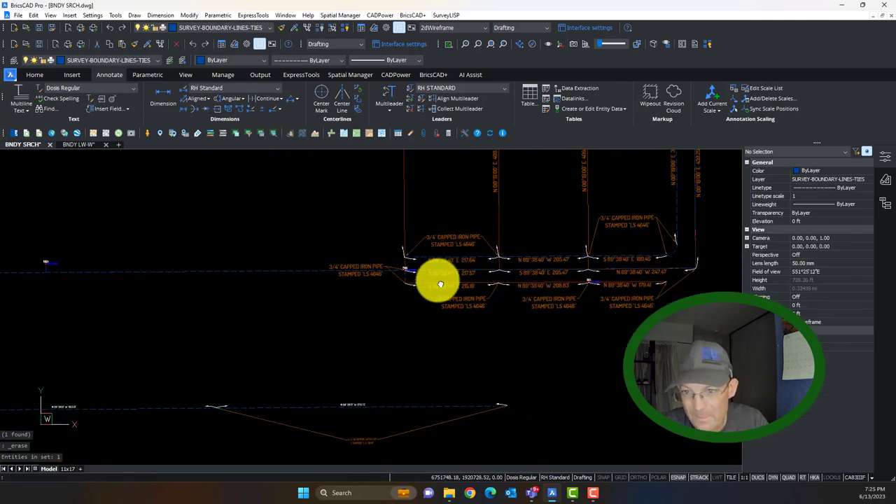
{"action": "scroll", "coordinate": [493, 285], "scroll_direction": "up", "scroll_amount": 8}
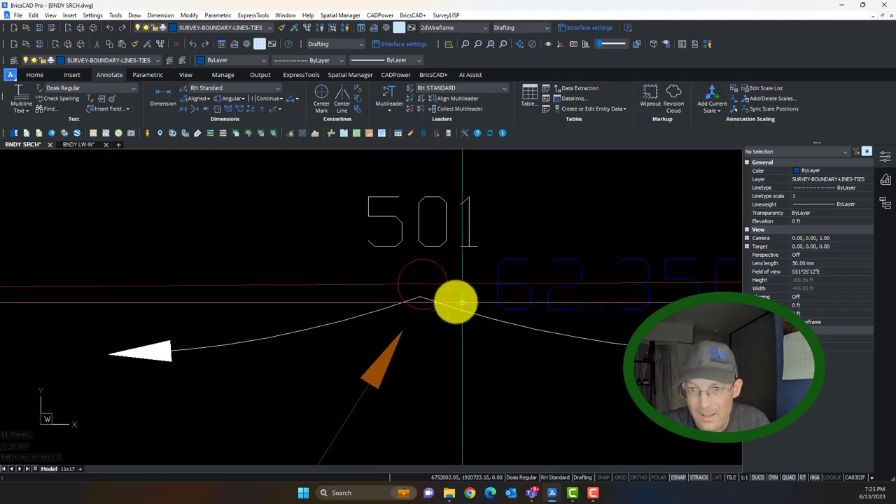
{"action": "left_click", "coordinate": [413, 284]}
{"action": "scroll", "coordinate": [442, 296], "scroll_direction": "up", "scroll_amount": 3}
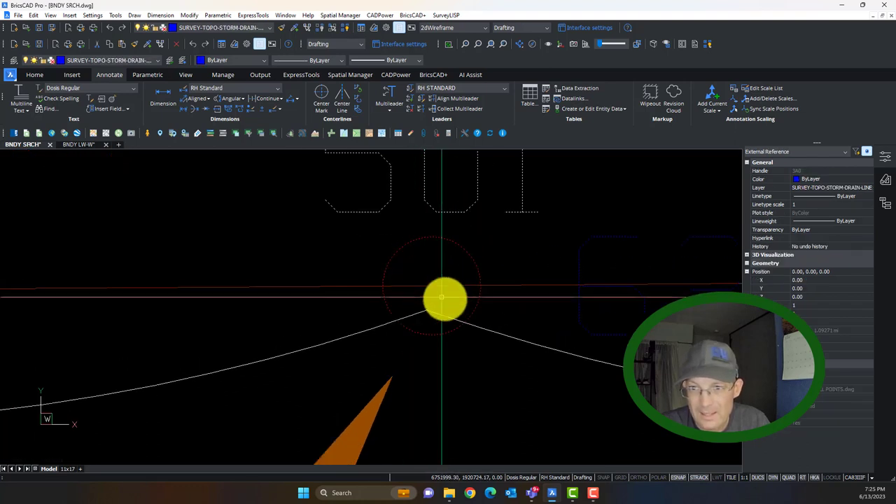
{"action": "key", "text": "Escape"}
{"action": "left_click", "coordinate": [457, 283]}
{"action": "left_click", "coordinate": [446, 294]}
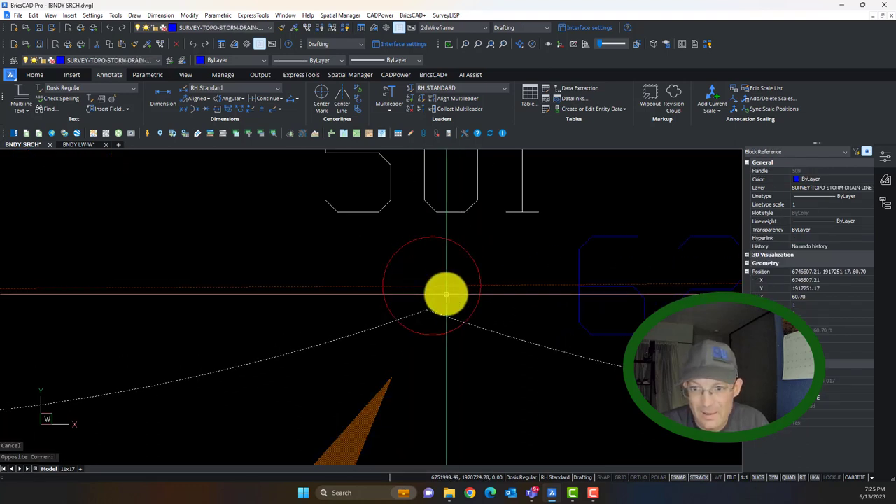
{"action": "key", "text": "Escape"}
{"action": "key", "text": "Escape"}
{"action": "scroll", "coordinate": [445, 294], "scroll_direction": "down", "scroll_amount": 5}
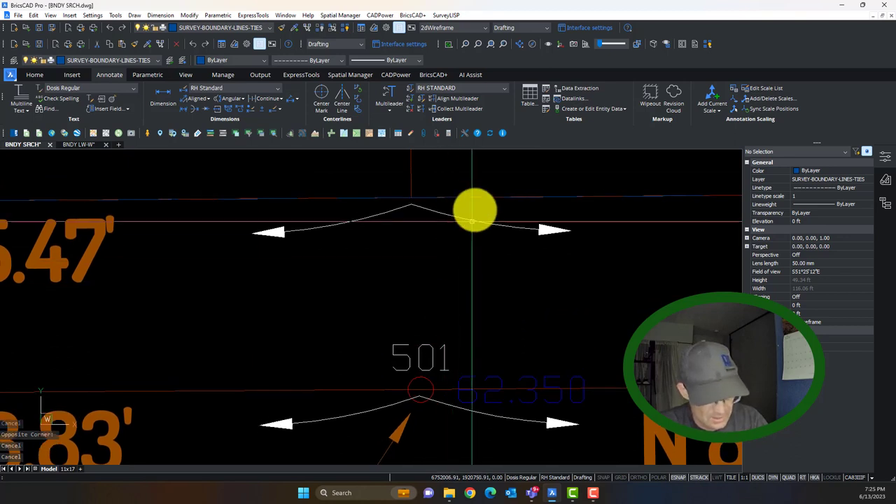
{"action": "left_click", "coordinate": [426, 201]}
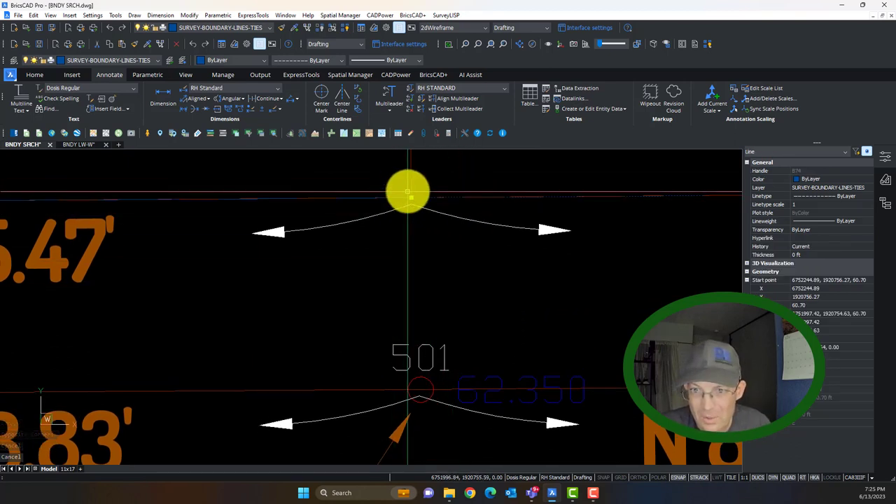
{"action": "key", "text": "Escape"}
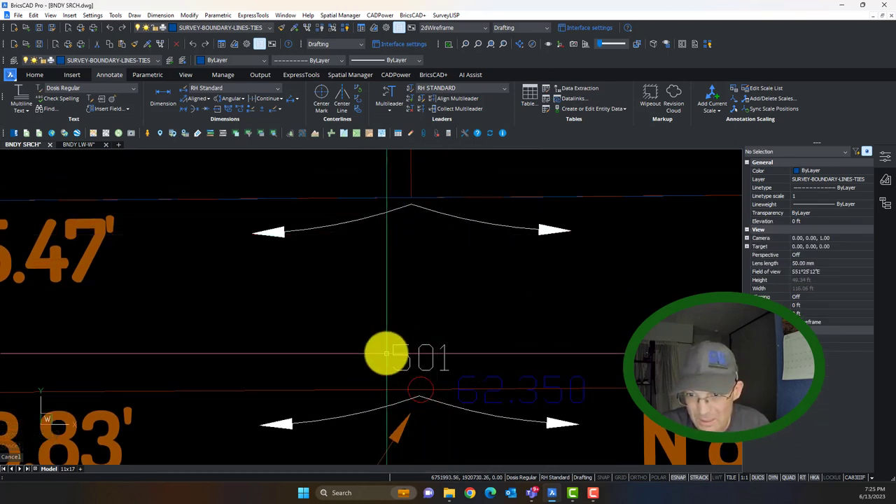
- Draw a tie line about 30 ft long from the lot corner on the boundary line down to the lot line at point 501
{"action": "type", "text": "l"}
{"action": "key", "text": "Return"}
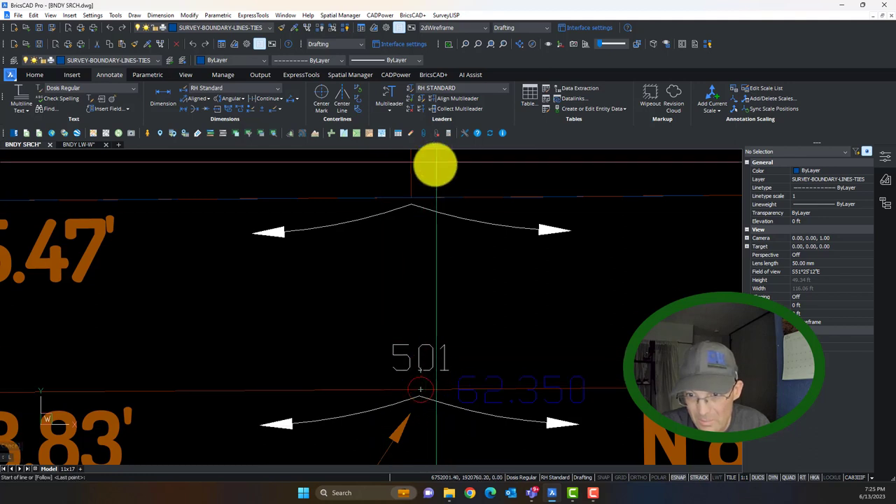
{"action": "left_click", "coordinate": [414, 199]}
{"action": "scroll", "coordinate": [389, 420], "scroll_direction": "up", "scroll_amount": 5}
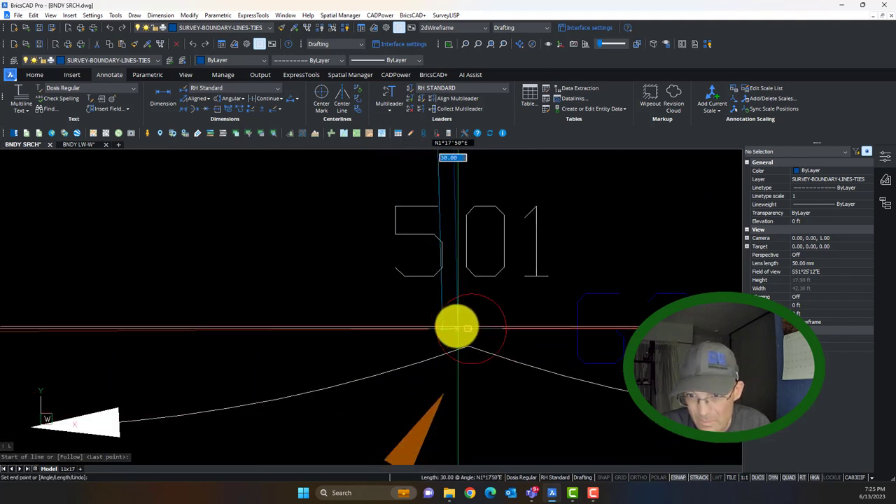
{"action": "left_click", "coordinate": [458, 327]}
{"action": "key", "text": "Escape"}
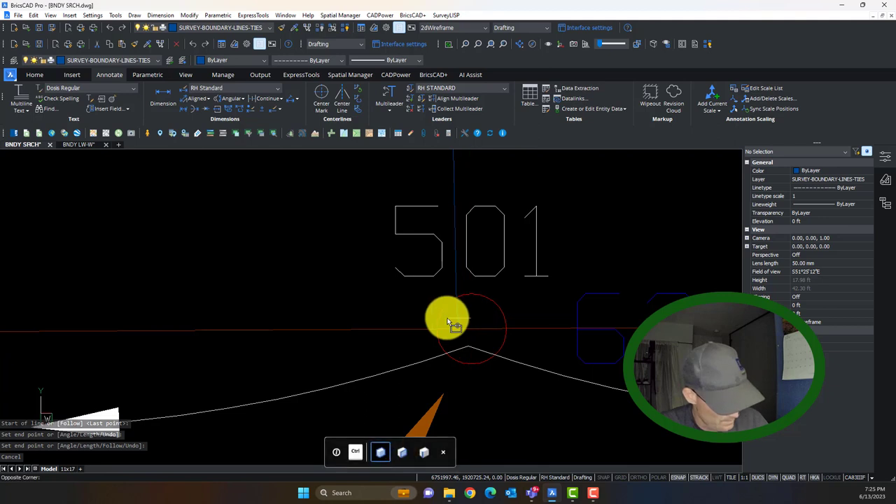
- Try to stretch the new tie line's lower end at point 501 using an endpoint snap
{"action": "left_click", "coordinate": [447, 320]}
{"action": "left_click", "coordinate": [457, 327]}
{"action": "scroll", "coordinate": [459, 327], "scroll_direction": "up", "scroll_amount": 3}
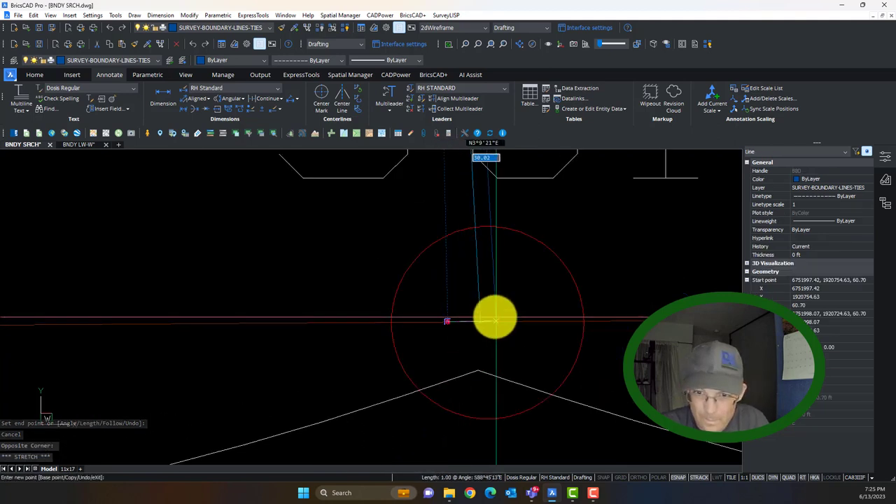
{"action": "scroll", "coordinate": [329, 322], "scroll_direction": "down", "scroll_amount": 3}
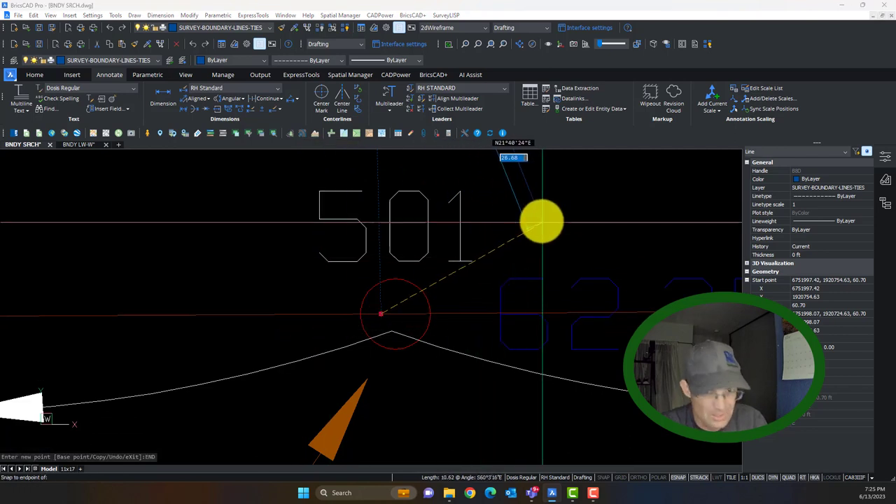
{"action": "left_click", "coordinate": [585, 235]}
{"action": "key", "text": "Escape"}
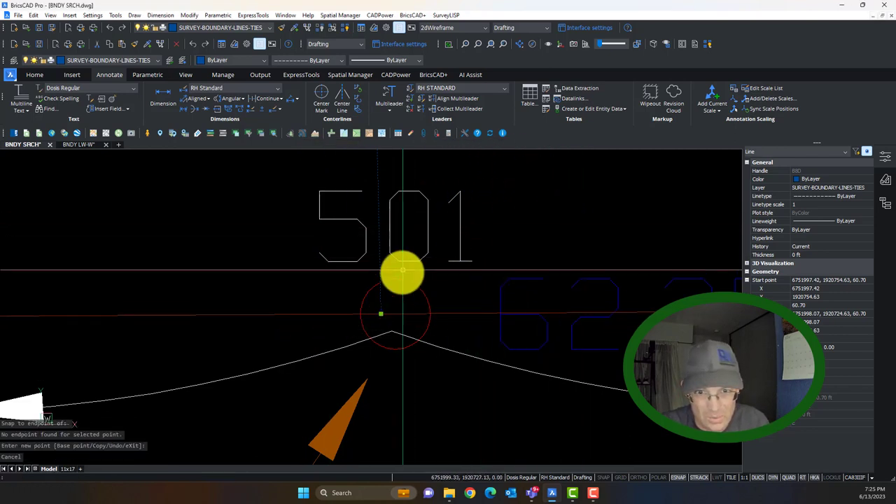
- Stretch the tie line's lower end away from point 501 to an open spot beside its number label
{"action": "left_click", "coordinate": [380, 312]}
{"action": "left_click", "coordinate": [231, 254]}
{"action": "key", "text": "Escape"}
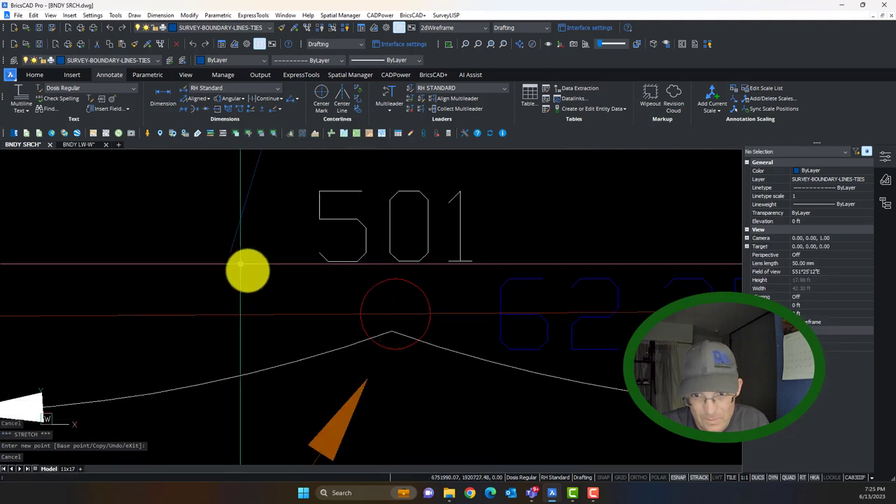
- Stretch the tie line's lower end from beside the 501 label back onto the lot line inside the point's circle
{"action": "left_click_drag", "start_coordinate": [244, 270], "coordinate": [218, 237]}
{"action": "left_click", "coordinate": [218, 238]}
{"action": "left_click", "coordinate": [233, 255]}
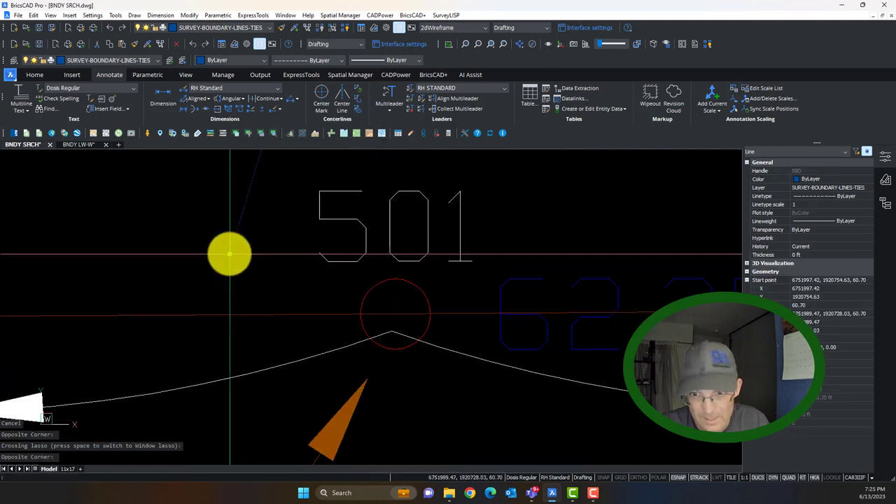
{"action": "left_click", "coordinate": [230, 254]}
{"action": "key", "text": "Escape"}
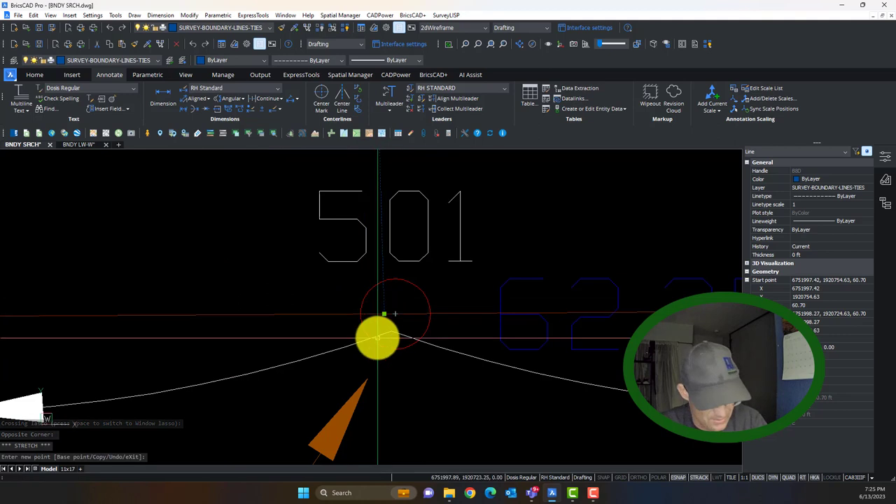
{"action": "scroll", "coordinate": [391, 313], "scroll_direction": "up", "scroll_amount": 3}
{"action": "left_click", "coordinate": [394, 288]}
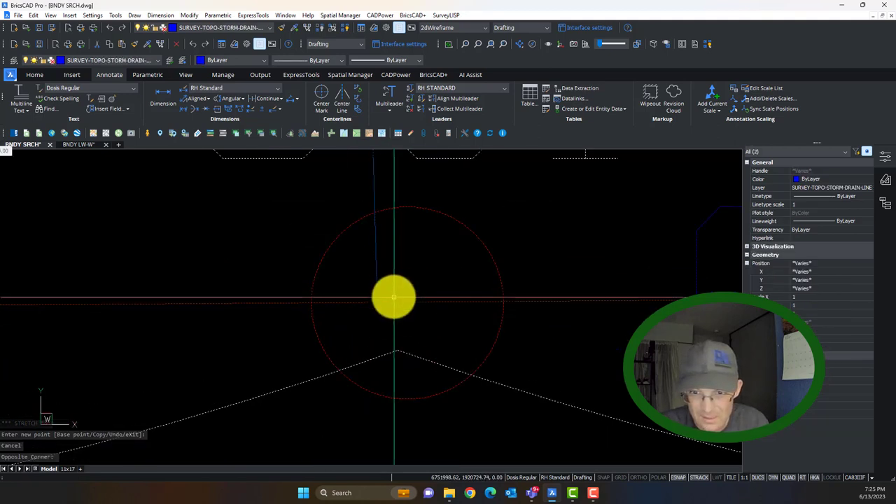
{"action": "key", "text": "Escape"}
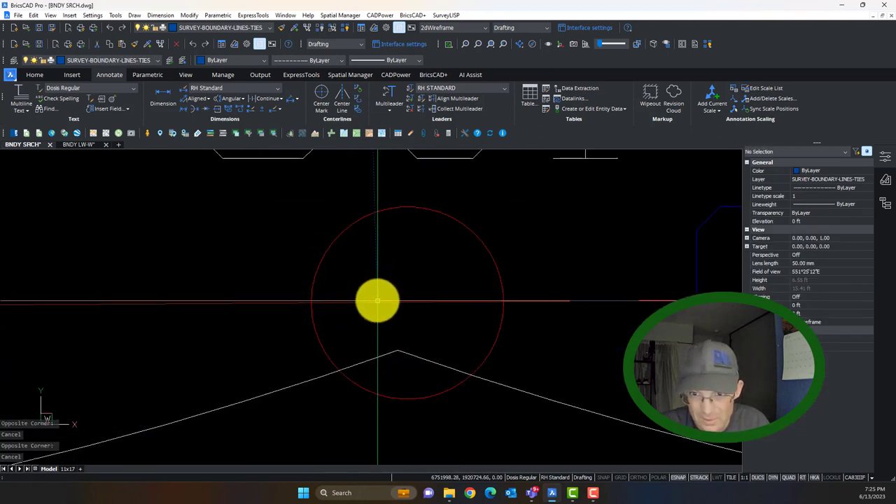
- Draw a short line about 0.6 ft long from the tie line's lower end to the centre of point 501
{"action": "type", "text": "l"}
{"action": "key", "text": "Return"}
{"action": "left_click", "coordinate": [374, 287]}
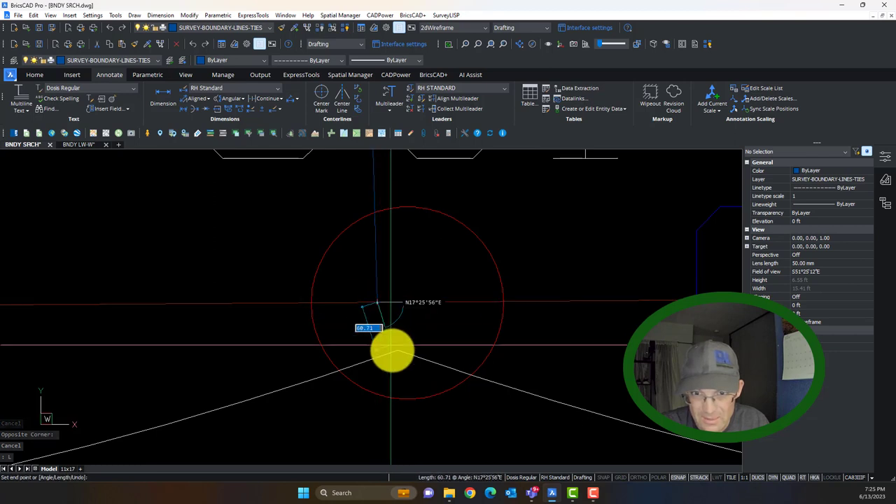
{"action": "scroll", "coordinate": [422, 298], "scroll_direction": "up", "scroll_amount": 5}
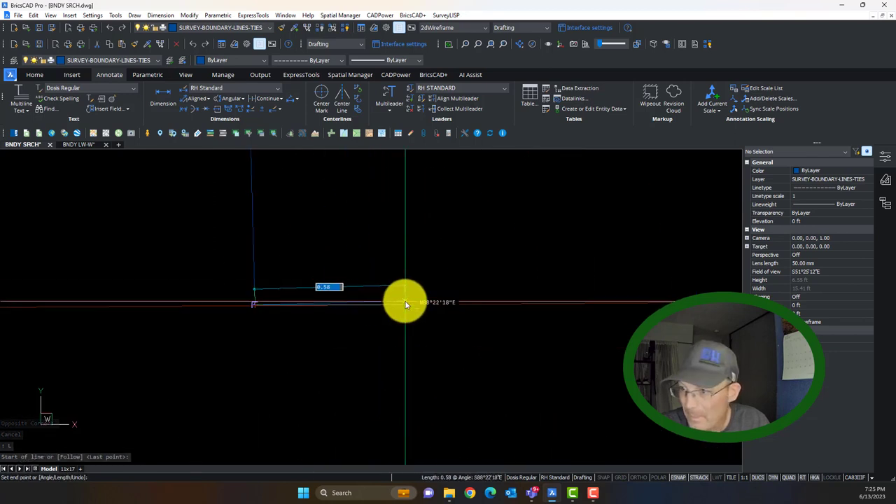
{"action": "left_click", "coordinate": [417, 308]}
{"action": "key", "text": "Escape"}
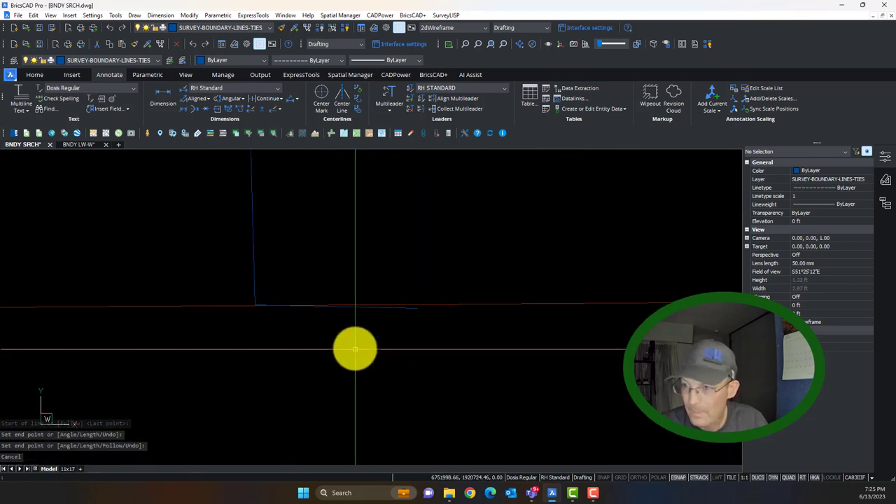
- Check the short line at point 501 against the surrounding lot lines, then erase it
{"action": "left_click", "coordinate": [392, 308]}
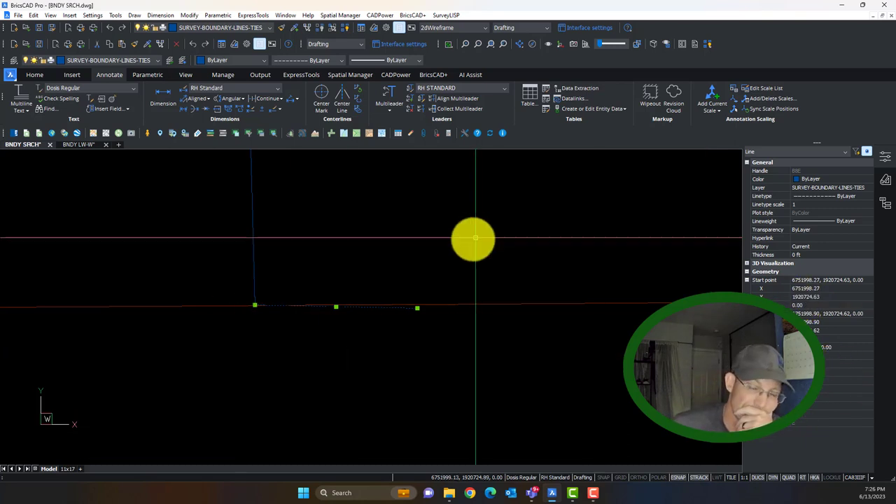
{"action": "scroll", "coordinate": [392, 316], "scroll_direction": "up", "scroll_amount": 10}
{"action": "scroll", "coordinate": [431, 309], "scroll_direction": "down", "scroll_amount": 5}
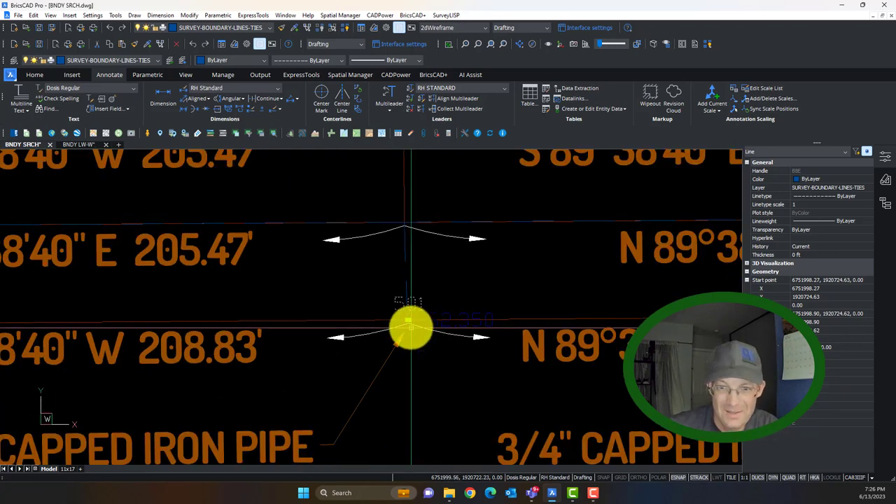
{"action": "scroll", "coordinate": [428, 287], "scroll_direction": "up", "scroll_amount": 8}
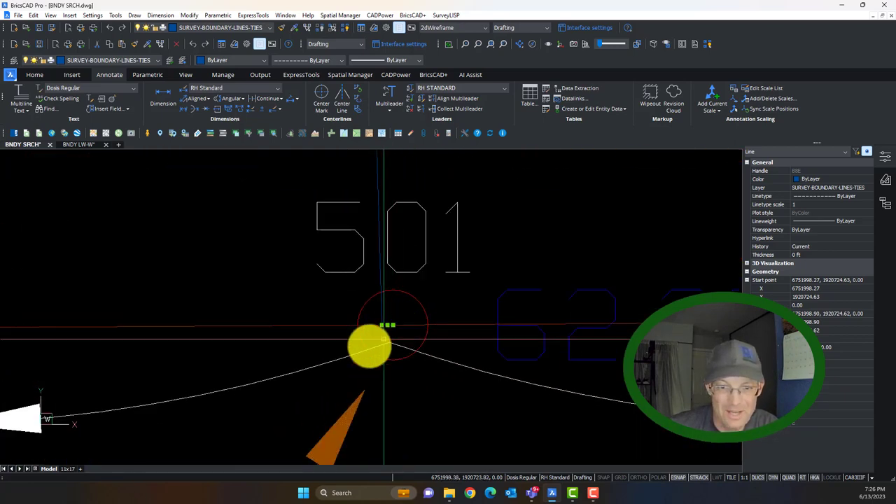
{"action": "scroll", "coordinate": [390, 344], "scroll_direction": "down", "scroll_amount": 1}
{"action": "scroll", "coordinate": [386, 326], "scroll_direction": "up", "scroll_amount": 5}
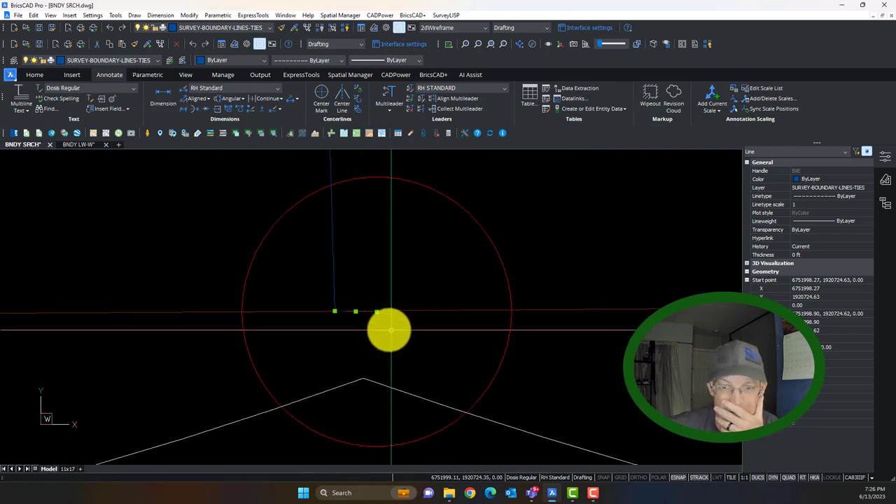
{"action": "scroll", "coordinate": [359, 319], "scroll_direction": "down", "scroll_amount": 8}
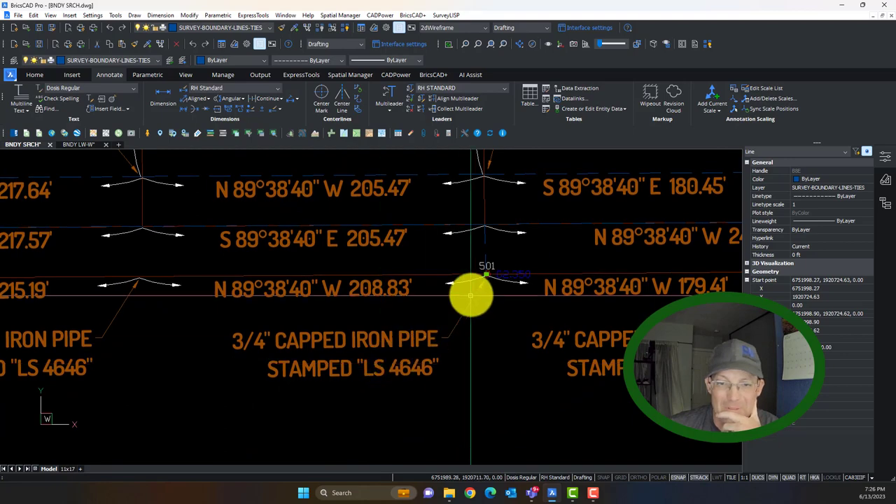
{"action": "scroll", "coordinate": [492, 271], "scroll_direction": "up", "scroll_amount": 2}
{"action": "scroll", "coordinate": [484, 284], "scroll_direction": "up", "scroll_amount": 4}
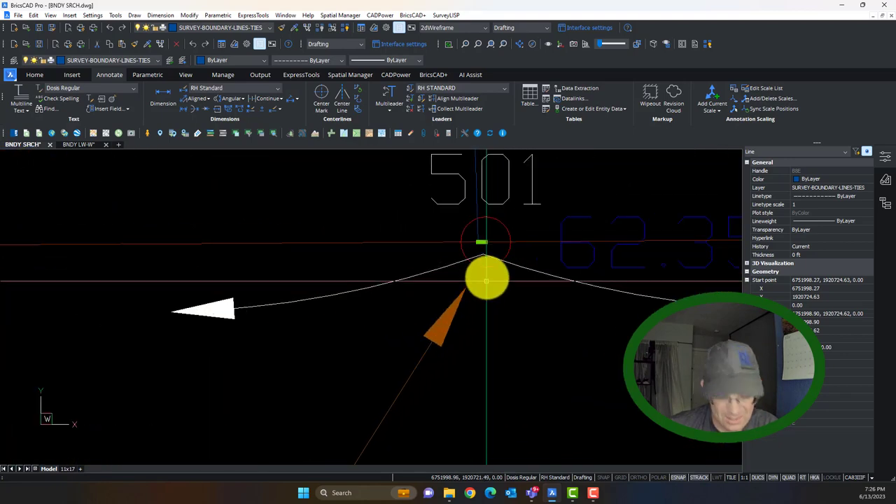
{"action": "scroll", "coordinate": [484, 243], "scroll_direction": "down", "scroll_amount": 4}
{"action": "scroll", "coordinate": [260, 369], "scroll_direction": "down", "scroll_amount": 1}
{"action": "mouse_move", "coordinate": [260, 368]}
{"action": "middle_mouse_down"}
{"action": "mouse_move", "coordinate": [384, 364]}
{"action": "mouse_move", "coordinate": [400, 351]}
{"action": "middle_mouse_up"}
{"action": "scroll", "coordinate": [450, 287], "scroll_direction": "down", "scroll_amount": 1}
{"action": "scroll", "coordinate": [490, 320], "scroll_direction": "up", "scroll_amount": 4}
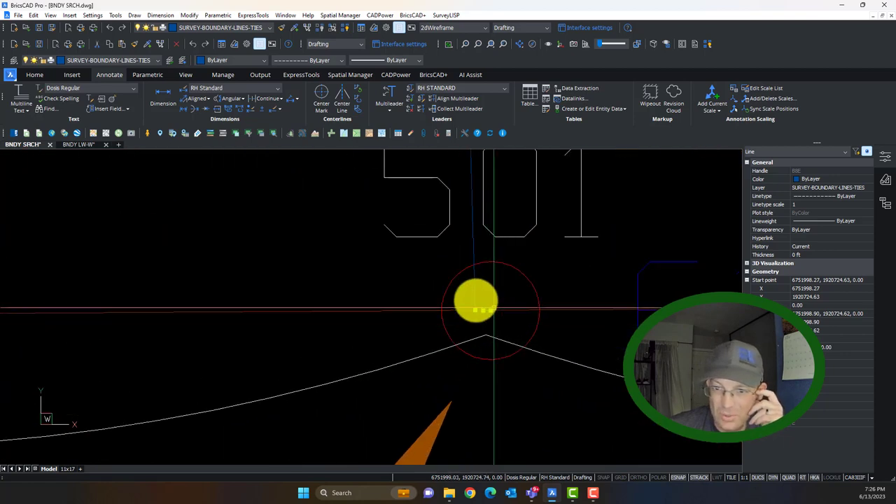
{"action": "key", "text": "Delete"}
{"action": "scroll", "coordinate": [487, 312], "scroll_direction": "up", "scroll_amount": 4}
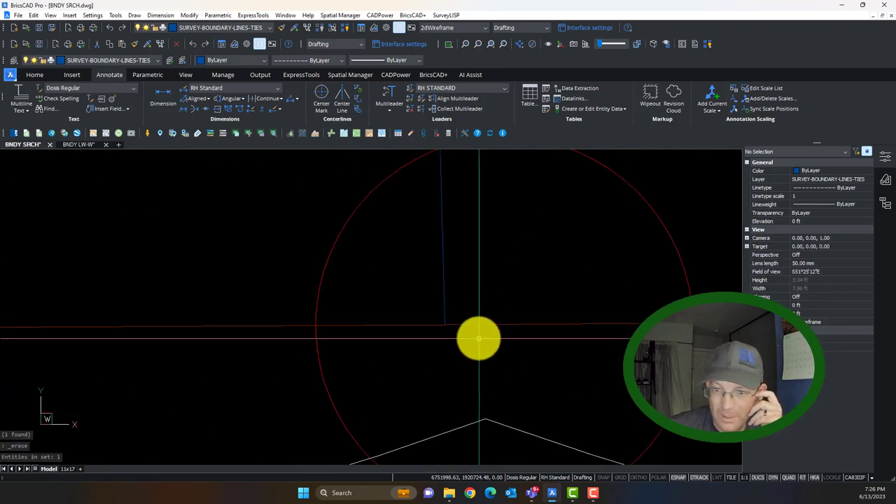
- Try to stretch the tie line's lower end to point 501 using a node snap
{"action": "scroll", "coordinate": [480, 336], "scroll_direction": "down", "scroll_amount": 4}
{"action": "middle_click_drag", "start_coordinate": [492, 314], "coordinate": [461, 353]}
{"action": "mouse_move", "coordinate": [459, 353]}
{"action": "left_mouse_down"}
{"action": "mouse_move", "coordinate": [435, 350]}
{"action": "mouse_move", "coordinate": [433, 363]}
{"action": "left_mouse_up"}
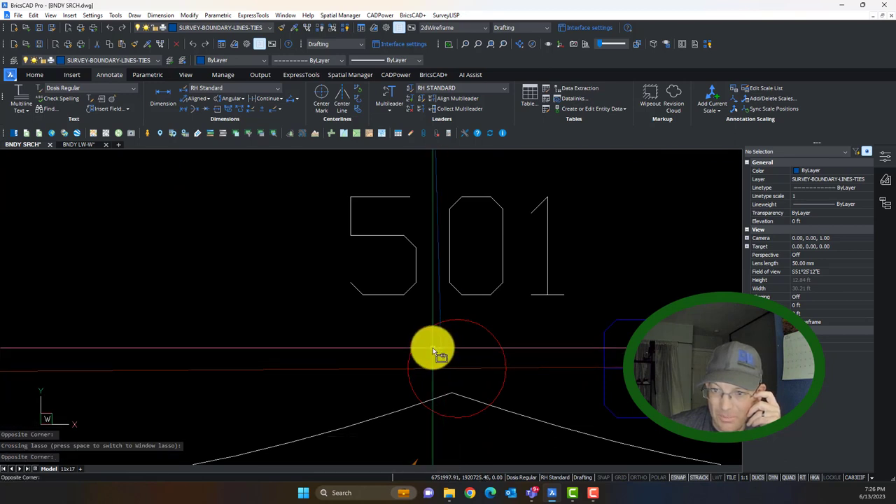
{"action": "left_click", "coordinate": [439, 367]}
{"action": "left_click", "coordinate": [440, 369]}
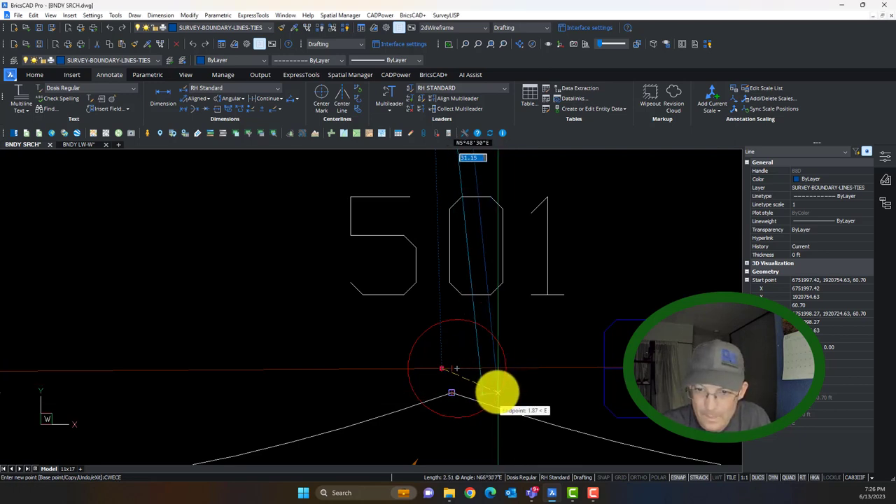
{"action": "type", "text": "N"}
{"action": "key", "text": "Return"}
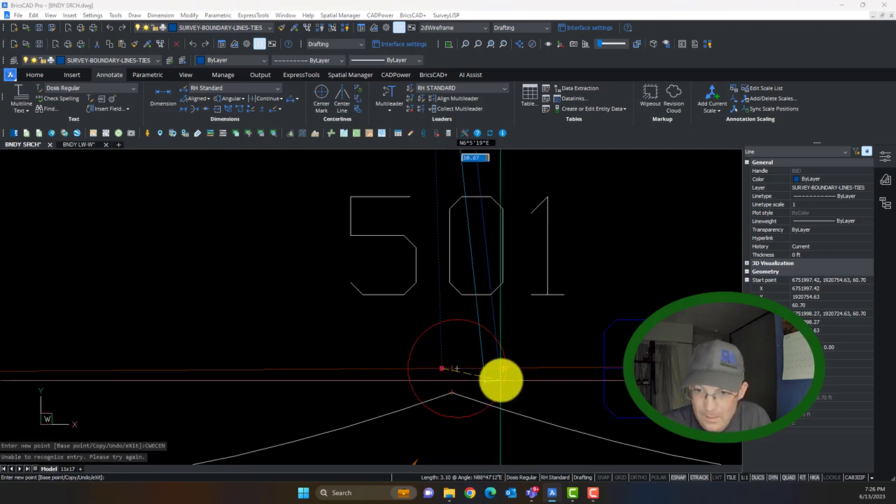
{"action": "type", "text": "NOD"}
{"action": "key", "text": "Return"}
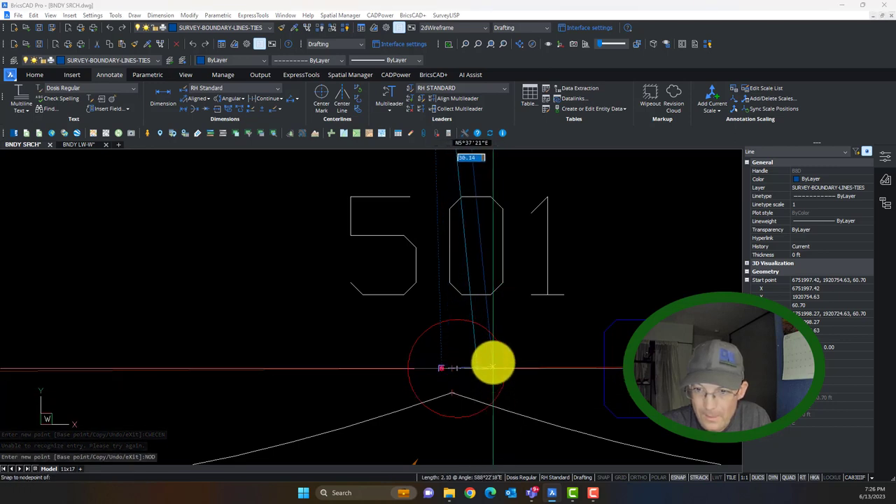
{"action": "key", "text": "Escape"}
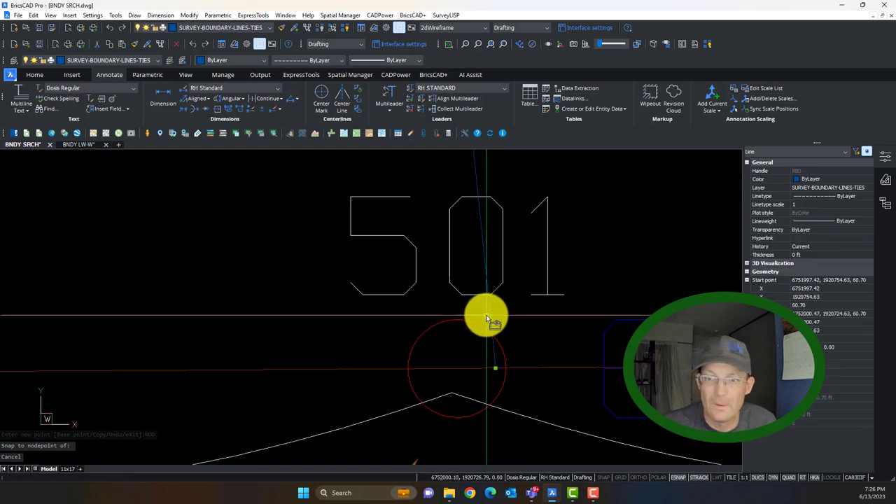
- Stretch the tie line's lower end onto the centre of point 501
{"action": "left_click_drag", "start_coordinate": [486, 315], "coordinate": [495, 370]}
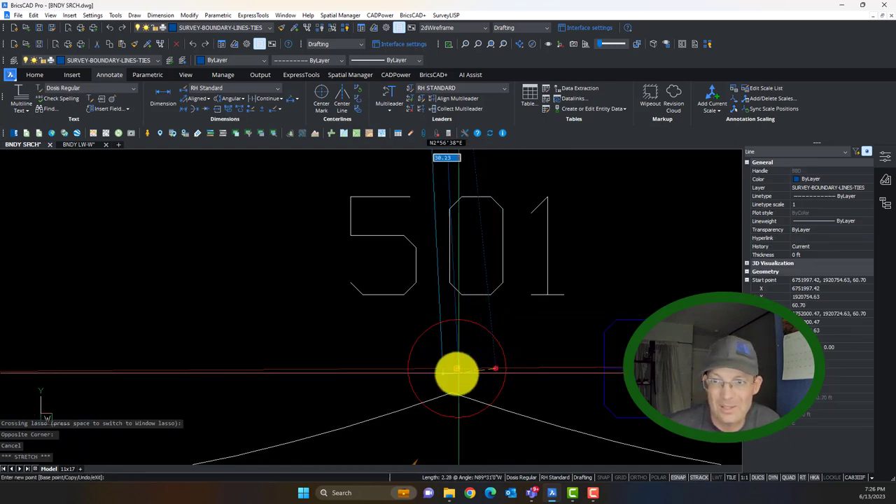
{"action": "key", "text": "Escape"}
{"action": "scroll", "coordinate": [499, 313], "scroll_direction": "down", "scroll_amount": 3}
{"action": "scroll", "coordinate": [500, 313], "scroll_direction": "down", "scroll_amount": 5}
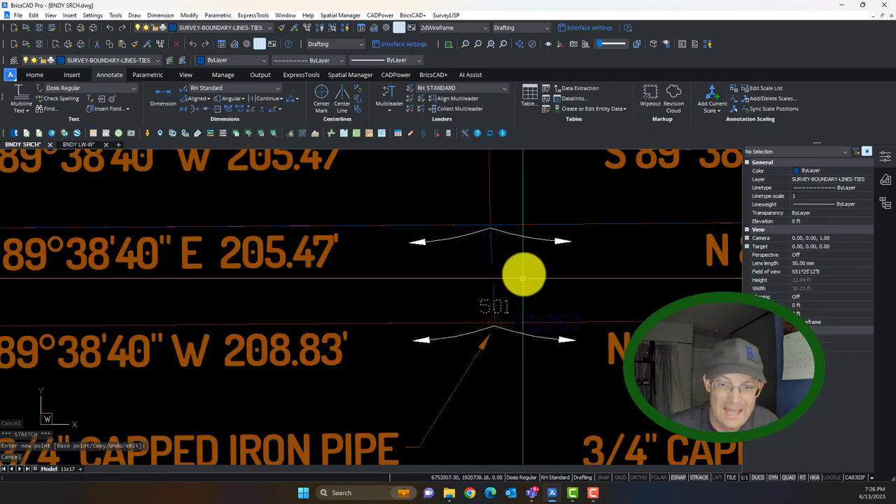
- Examine the tie line between the boundary corner and point 501, including how its lower end meets the point
{"action": "left_click", "coordinate": [444, 286]}
{"action": "scroll", "coordinate": [448, 315], "scroll_direction": "up", "scroll_amount": 3}
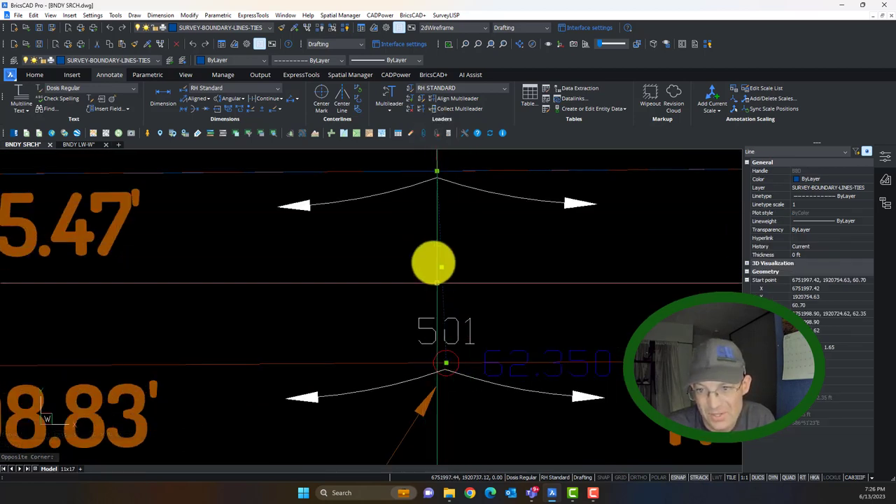
{"action": "scroll", "coordinate": [423, 345], "scroll_direction": "down", "scroll_amount": 4}
{"action": "scroll", "coordinate": [423, 346], "scroll_direction": "up", "scroll_amount": 6}
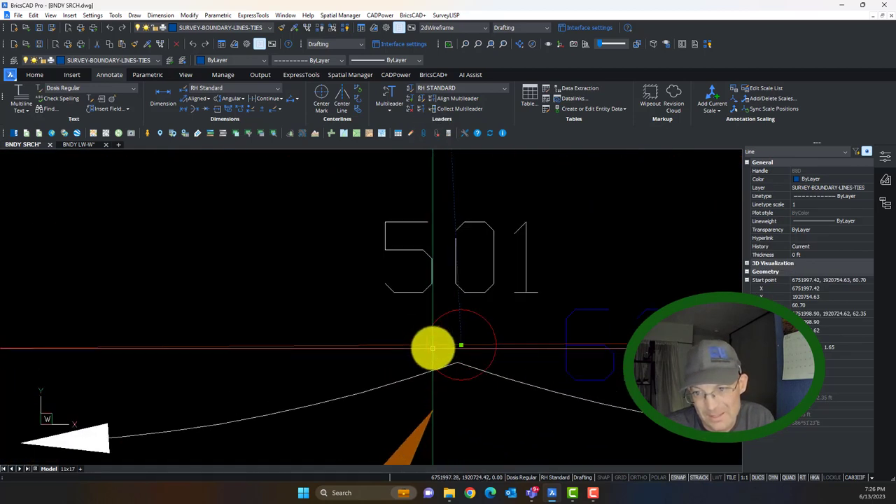
{"action": "scroll", "coordinate": [472, 349], "scroll_direction": "up", "scroll_amount": 2}
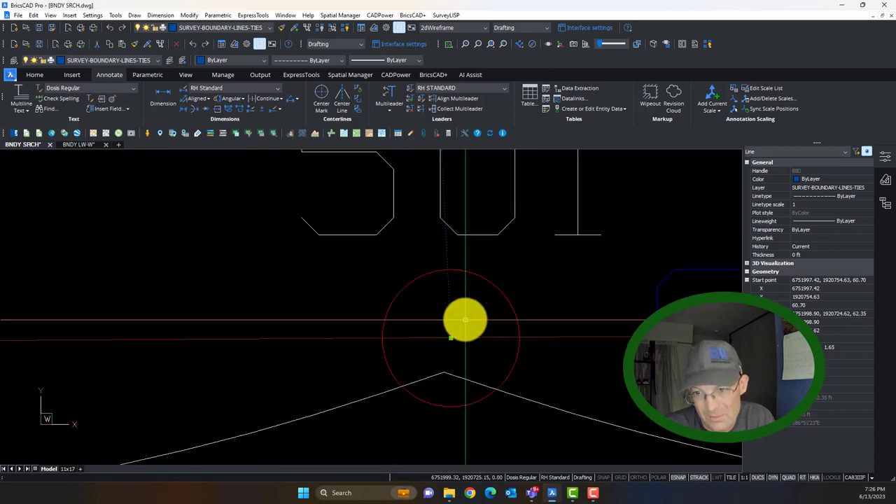
{"action": "scroll", "coordinate": [439, 332], "scroll_direction": "up", "scroll_amount": 3}
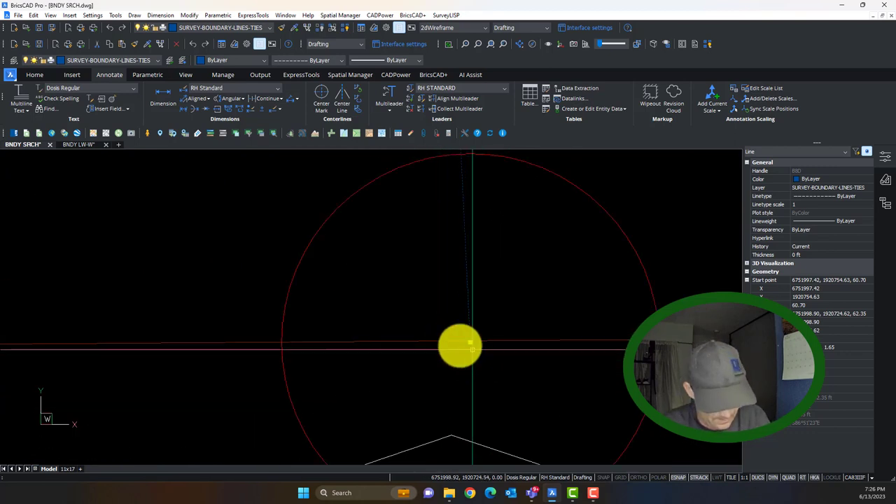
{"action": "scroll", "coordinate": [486, 353], "scroll_direction": "down", "scroll_amount": 3}
{"action": "key", "text": "Escape"}
{"action": "left_click", "coordinate": [601, 401]}
{"action": "key", "text": "Escape"}
{"action": "scroll", "coordinate": [474, 362], "scroll_direction": "down", "scroll_amount": 5}
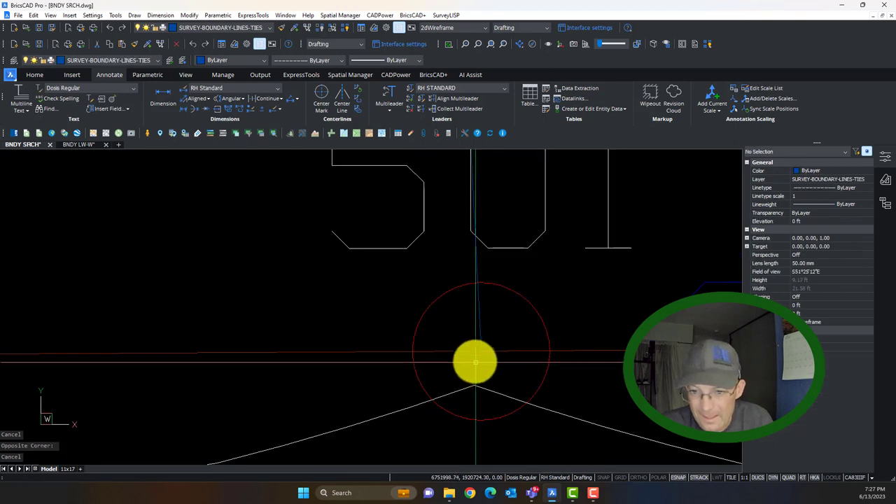
{"action": "mouse_move", "coordinate": [416, 161]}
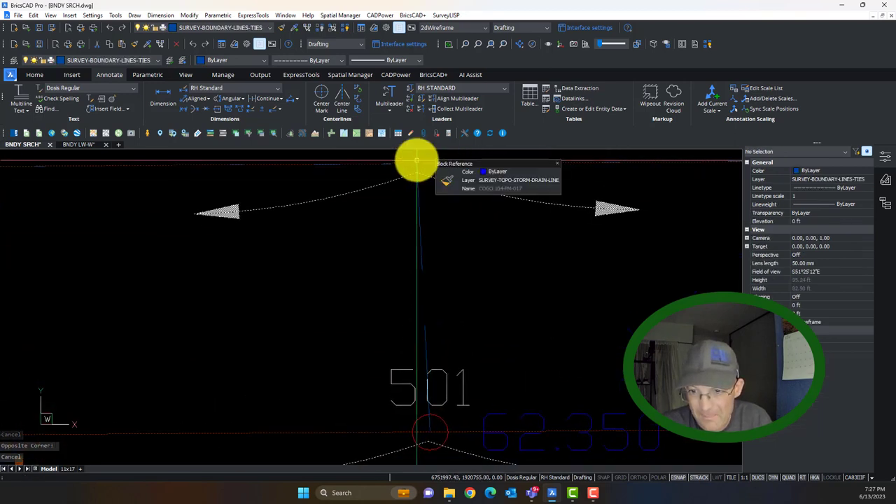
{"action": "type", "text": "l"}
{"action": "key", "text": "Return"}
{"action": "left_click", "coordinate": [416, 162]}
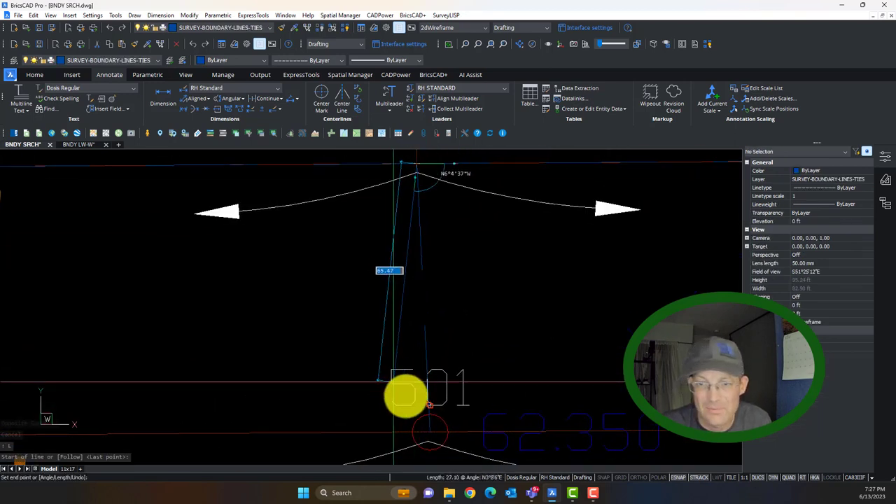
{"action": "scroll", "coordinate": [400, 413], "scroll_direction": "up", "scroll_amount": 5}
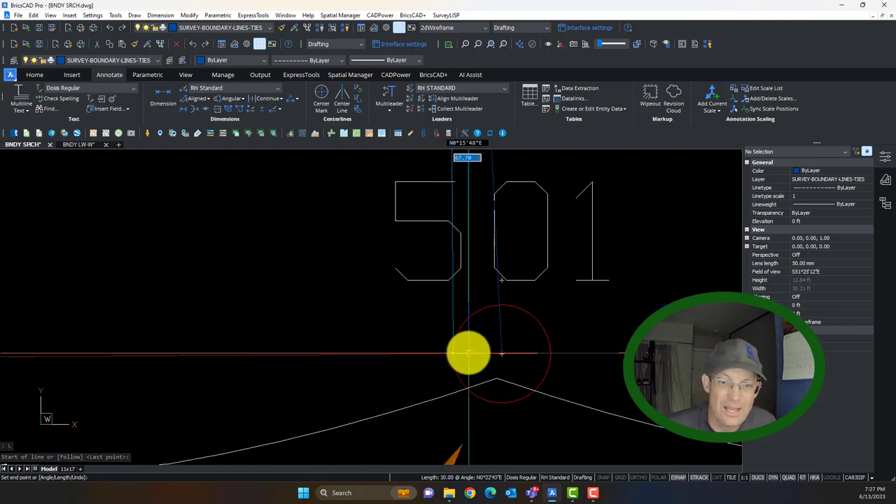
{"action": "scroll", "coordinate": [469, 354], "scroll_direction": "down", "scroll_amount": 8}
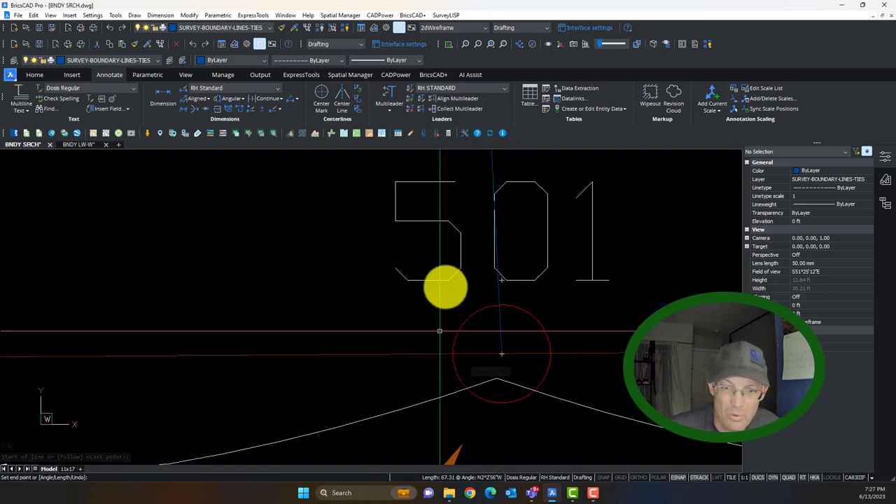
{"action": "key", "text": "Escape"}
- Locate point 508 near the north boundary junction and examine its position against the lot line
{"action": "scroll", "coordinate": [482, 304], "scroll_direction": "down", "scroll_amount": 2}
{"action": "middle_click_drag", "start_coordinate": [526, 292], "coordinate": [325, 377]}
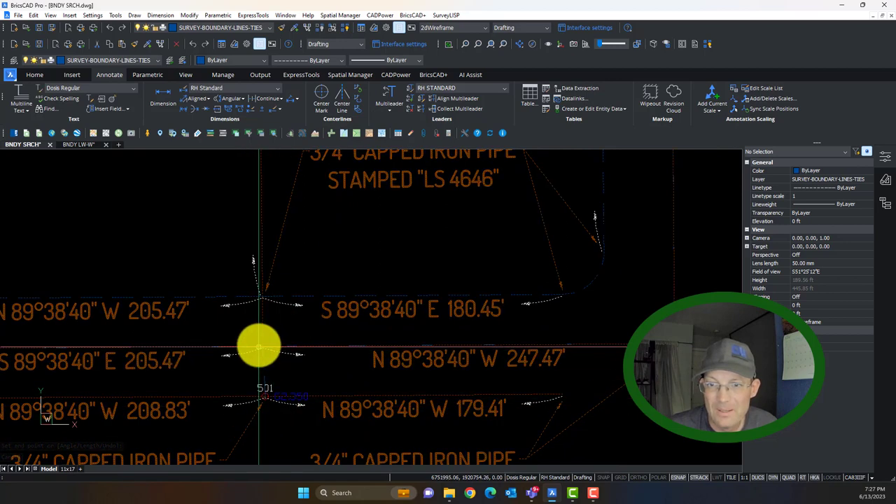
{"action": "scroll", "coordinate": [258, 371], "scroll_direction": "down", "scroll_amount": 3}
{"action": "middle_click_drag", "start_coordinate": [473, 247], "coordinate": [471, 383]}
{"action": "scroll", "coordinate": [413, 244], "scroll_direction": "up", "scroll_amount": 10}
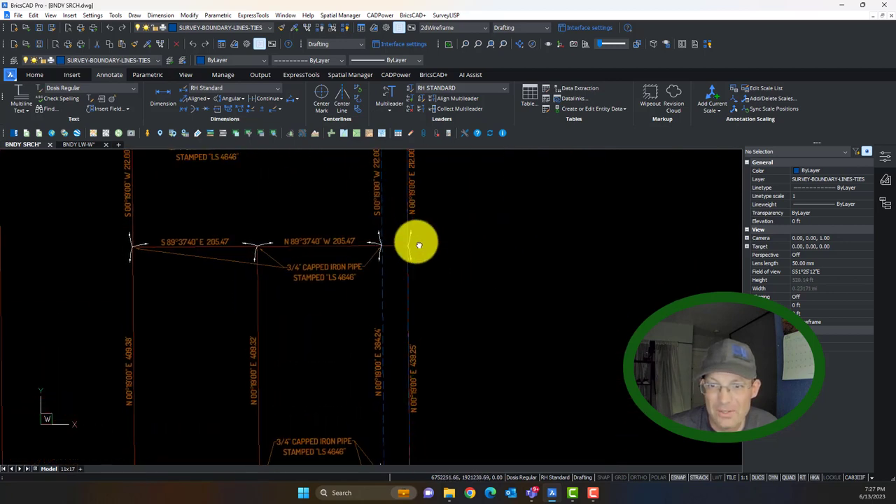
{"action": "scroll", "coordinate": [419, 280], "scroll_direction": "up", "scroll_amount": 4}
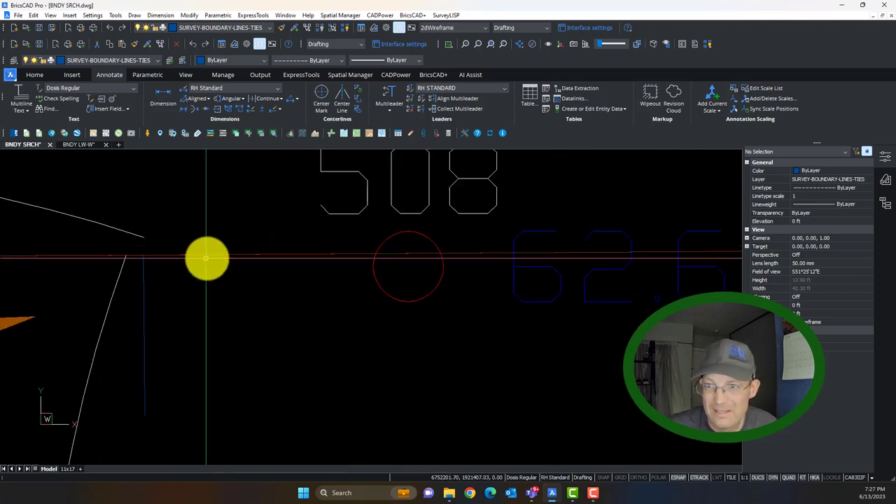
{"action": "scroll", "coordinate": [269, 296], "scroll_direction": "down", "scroll_amount": 3}
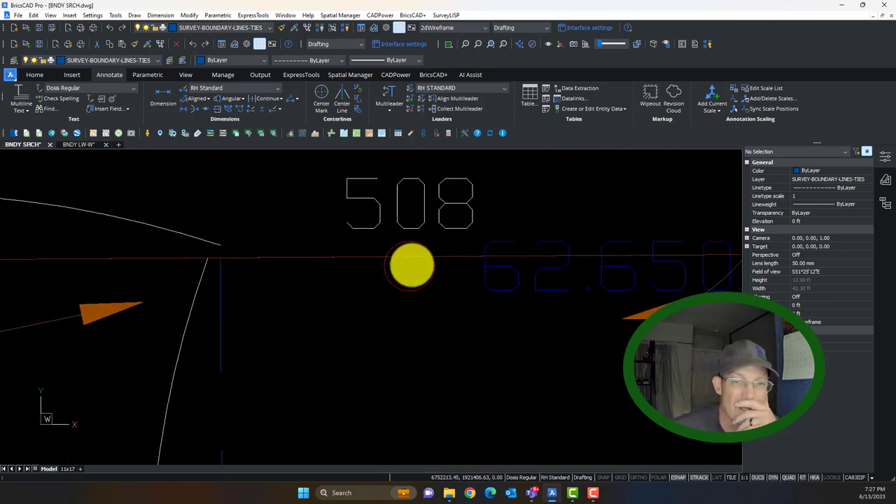
- Examine how point 508 sits between the two line junctions on the north boundary
{"action": "scroll", "coordinate": [387, 273], "scroll_direction": "up", "scroll_amount": 2}
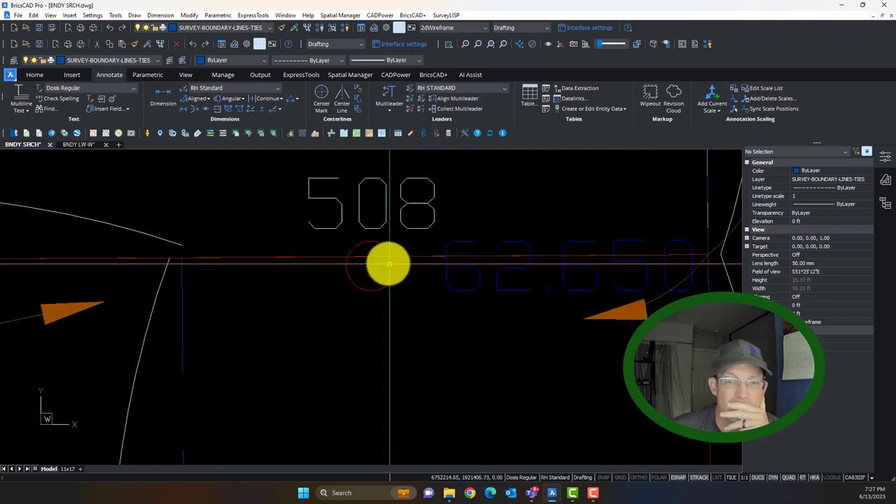
{"action": "scroll", "coordinate": [389, 263], "scroll_direction": "down", "scroll_amount": 2}
{"action": "scroll", "coordinate": [527, 271], "scroll_direction": "down", "scroll_amount": 5}
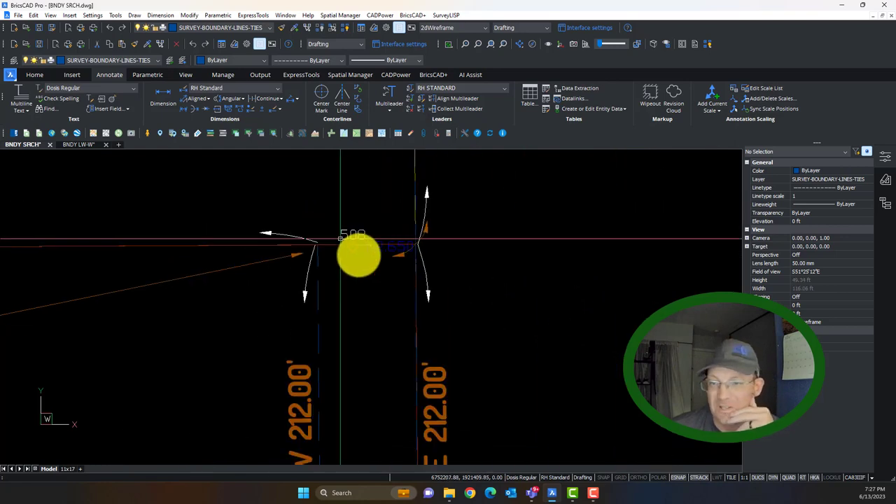
{"action": "mouse_move", "coordinate": [261, 260]}
{"action": "middle_mouse_down"}
{"action": "mouse_move", "coordinate": [368, 346]}
{"action": "mouse_move", "coordinate": [360, 358]}
{"action": "mouse_move", "coordinate": [280, 338]}
{"action": "middle_mouse_up"}
{"action": "scroll", "coordinate": [413, 331], "scroll_direction": "up", "scroll_amount": 4}
{"action": "scroll", "coordinate": [434, 331], "scroll_direction": "up", "scroll_amount": 5}
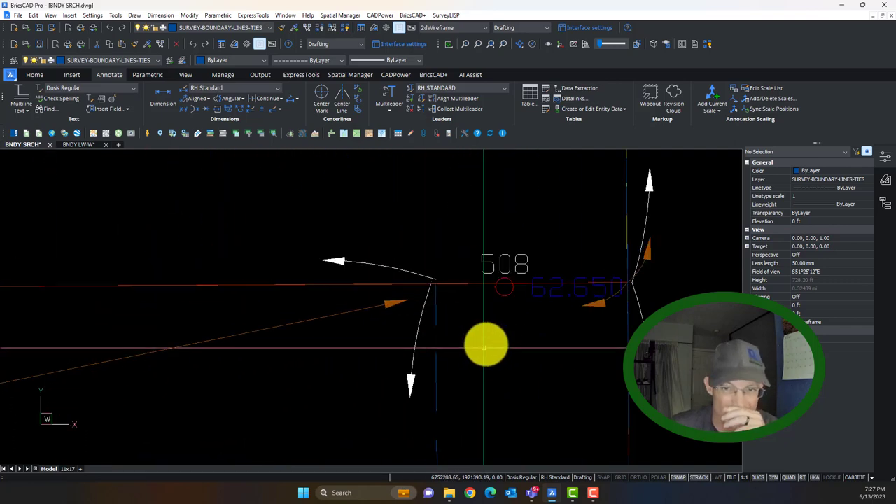
{"action": "middle_click_drag", "start_coordinate": [333, 266], "coordinate": [348, 301]}
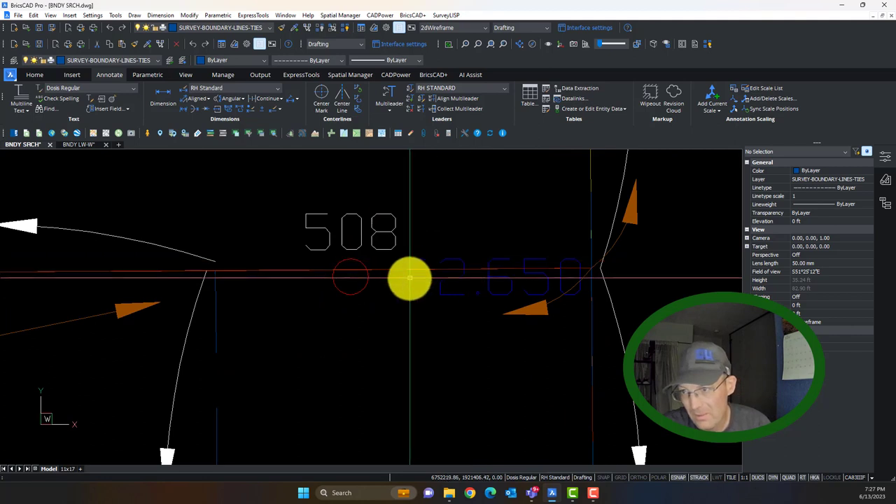
{"action": "left_click", "coordinate": [352, 278]}
{"action": "scroll", "coordinate": [581, 329], "scroll_direction": "up", "scroll_amount": 2}
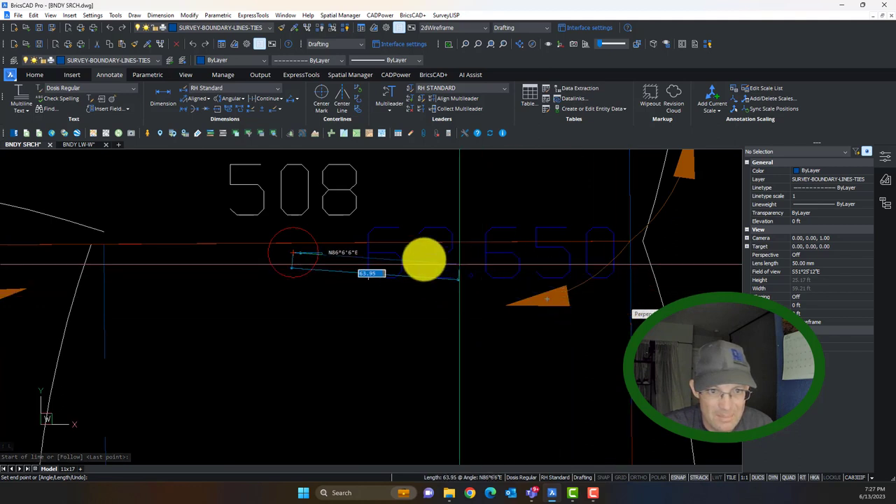
{"action": "key", "text": "Escape"}
- Draw a line along the north boundary from the east line junction to the upper endpoint of the west line
{"action": "key", "text": "Return"}
{"action": "left_click", "coordinate": [632, 241]}
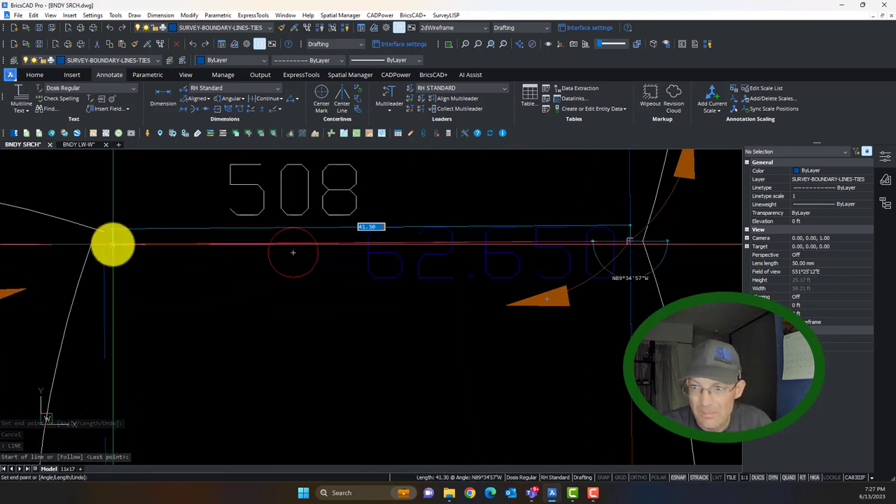
{"action": "type", "text": "EN"}
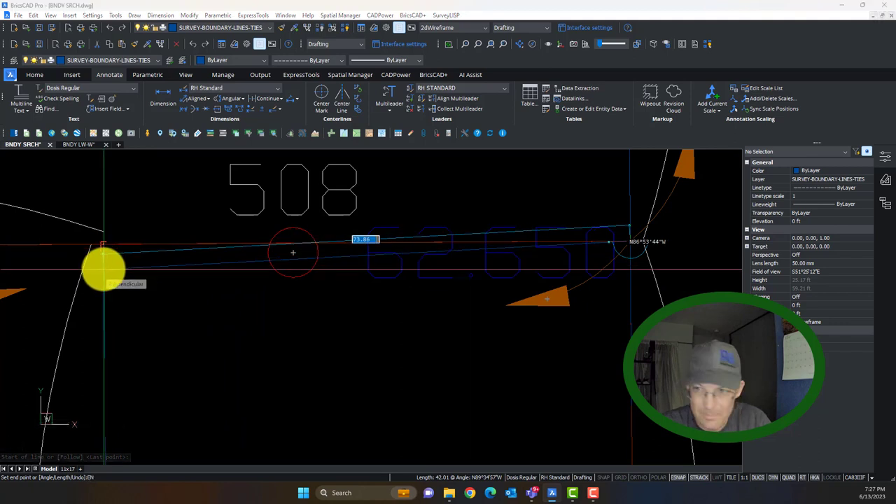
{"action": "type", "text": "D"}
{"action": "key", "text": "Return"}
{"action": "left_click", "coordinate": [103, 268]}
{"action": "key", "text": "Return"}
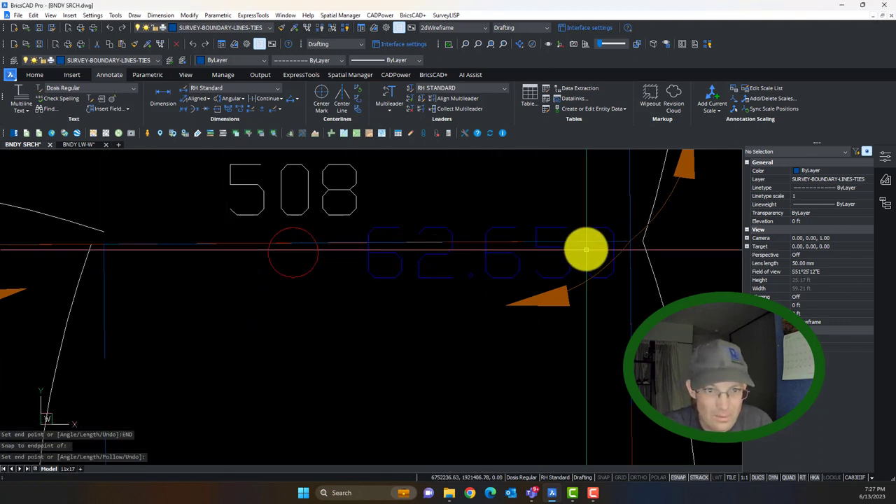
- Move the new line so its west end lands on the centre of point 508
{"action": "left_click", "coordinate": [627, 242]}
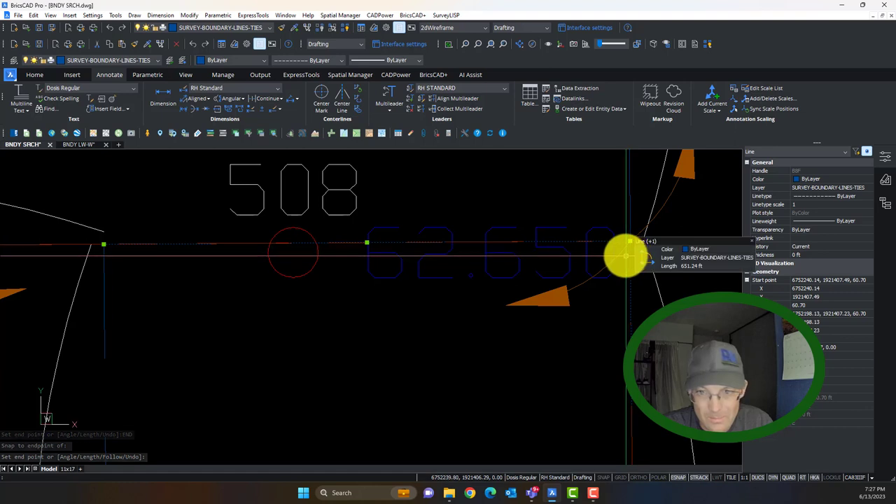
{"action": "type", "text": "M"}
{"action": "key", "text": "Return"}
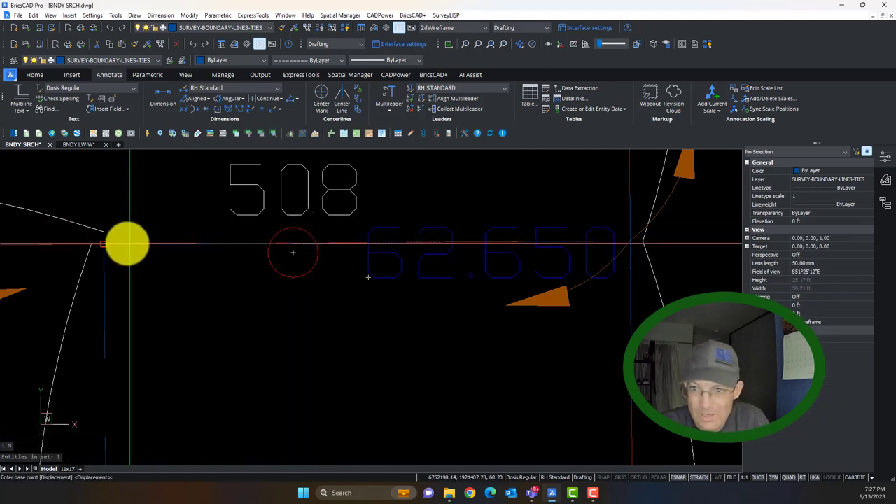
{"action": "left_click", "coordinate": [105, 244]}
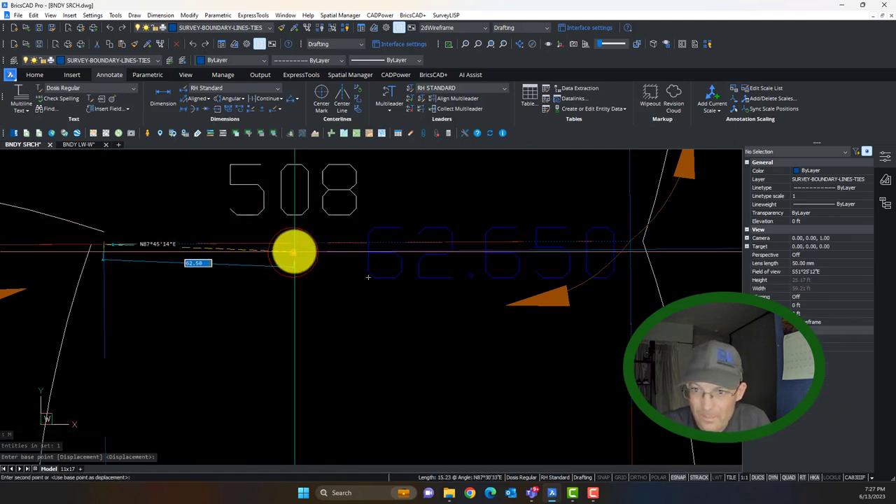
{"action": "key", "text": "Escape"}
- Trim the part of the moved line that extends past the east boundary line
{"action": "middle_click_drag", "start_coordinate": [616, 315], "coordinate": [476, 310]}
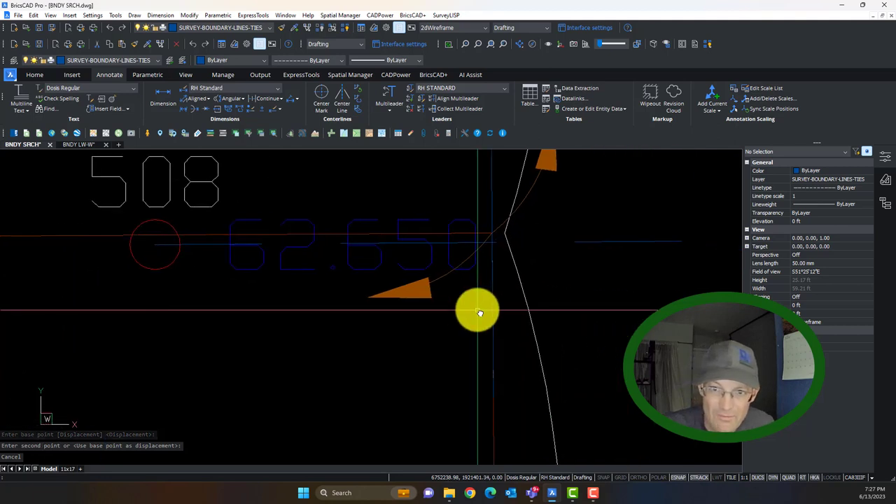
{"action": "type", "text": "tr"}
{"action": "key", "text": "Return"}
{"action": "left_click", "coordinate": [495, 254]}
{"action": "key", "text": "Return"}
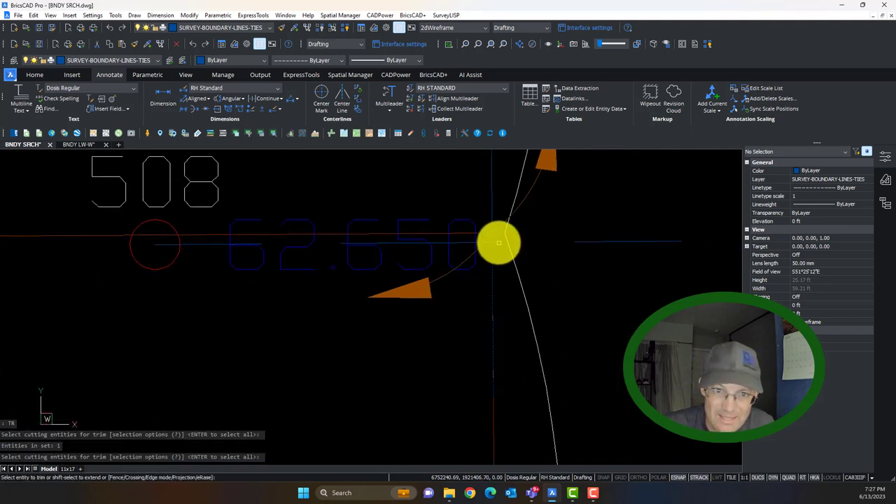
{"action": "left_click", "coordinate": [496, 242]}
{"action": "key", "text": "Escape"}
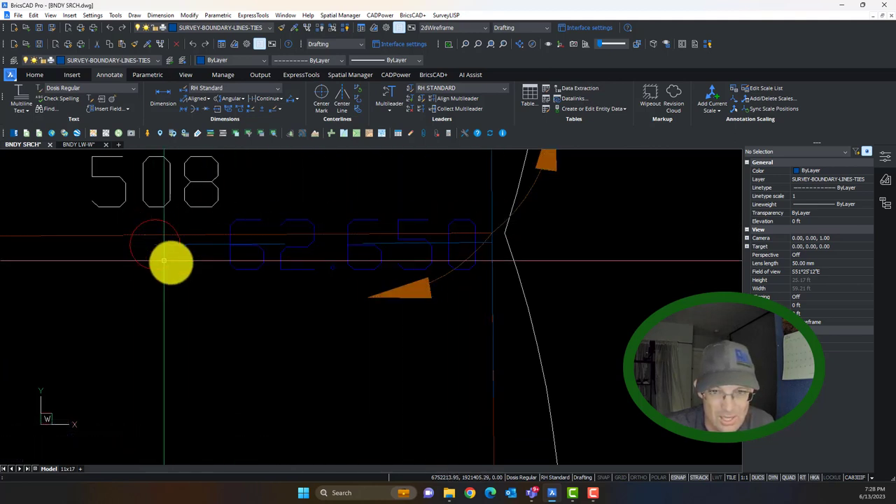
- Examine the tie line from point 508 to the east line and its offset from the north boundary line
{"action": "middle_click_drag", "start_coordinate": [180, 256], "coordinate": [293, 259]}
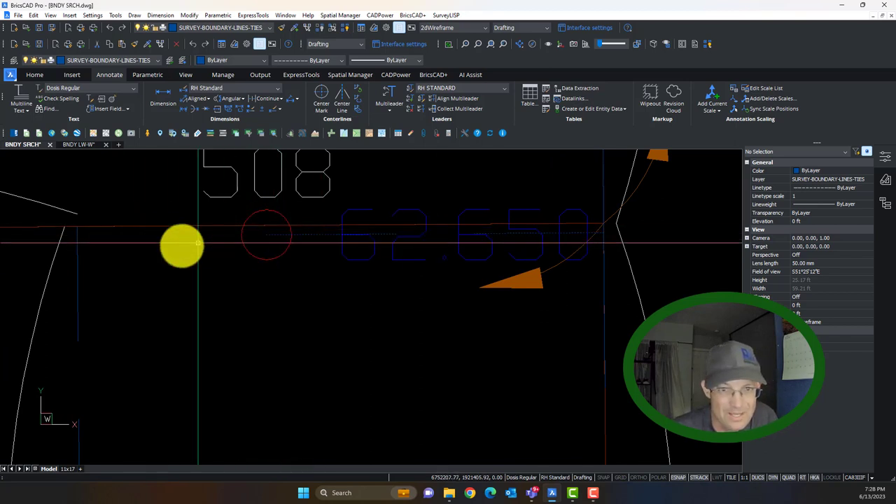
{"action": "scroll", "coordinate": [263, 272], "scroll_direction": "down", "scroll_amount": 2}
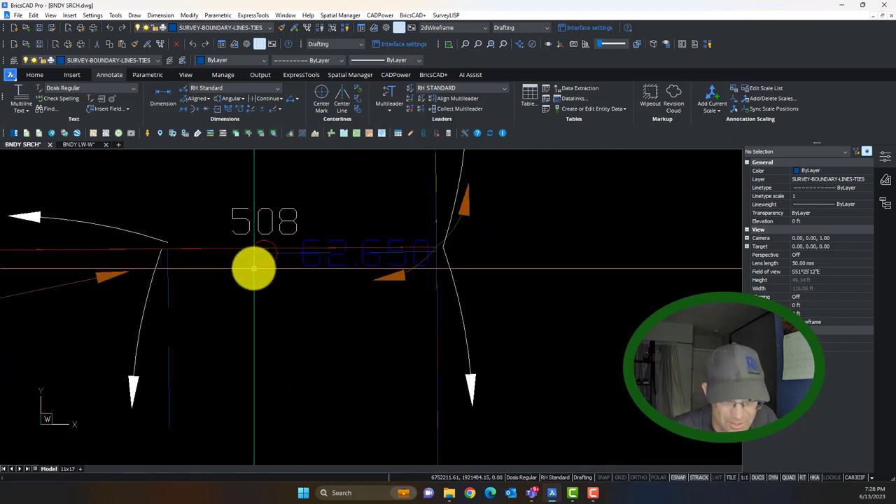
{"action": "scroll", "coordinate": [273, 279], "scroll_direction": "down", "scroll_amount": 1}
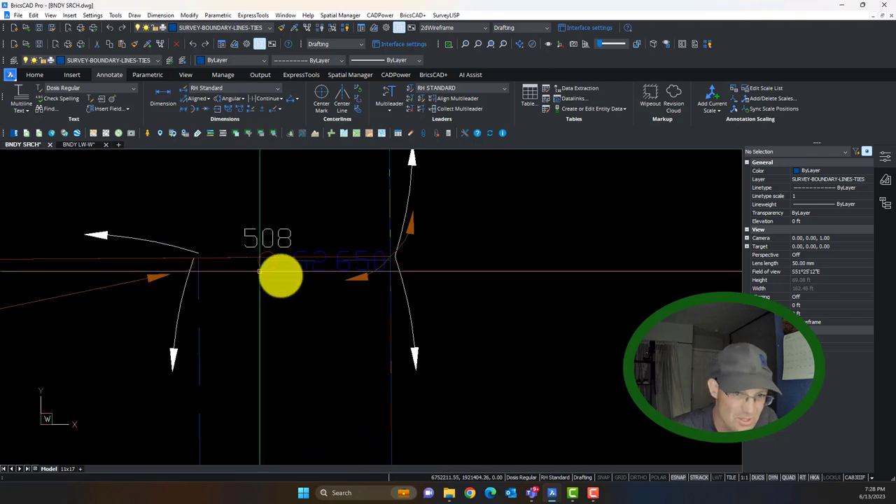
{"action": "scroll", "coordinate": [260, 271], "scroll_direction": "up", "scroll_amount": 2}
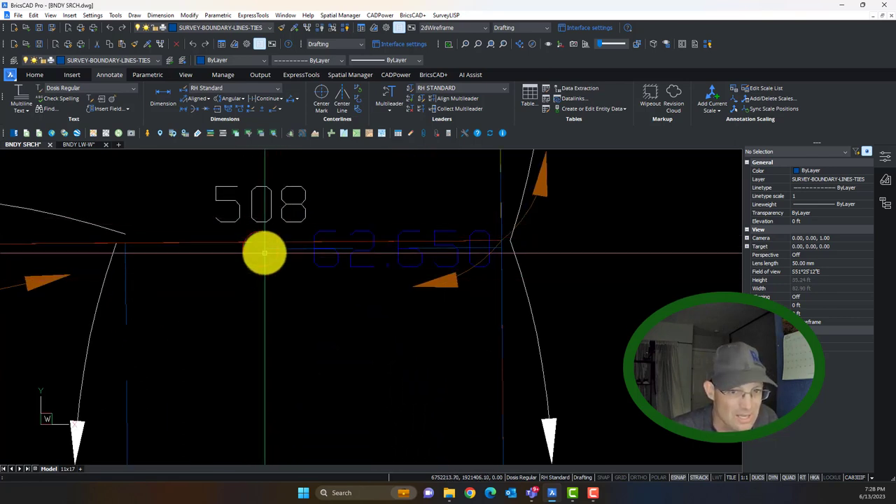
{"action": "left_click", "coordinate": [257, 243]}
{"action": "scroll", "coordinate": [225, 270], "scroll_direction": "down", "scroll_amount": 6}
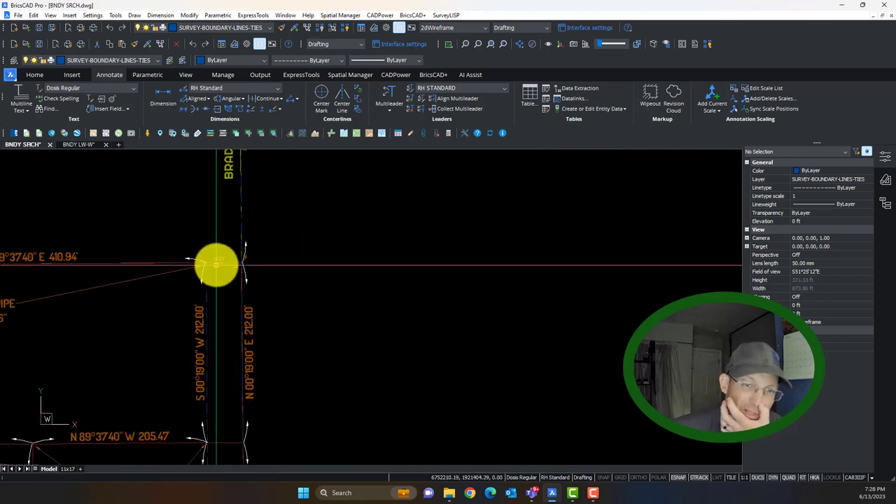
{"action": "scroll", "coordinate": [209, 267], "scroll_direction": "up", "scroll_amount": 4}
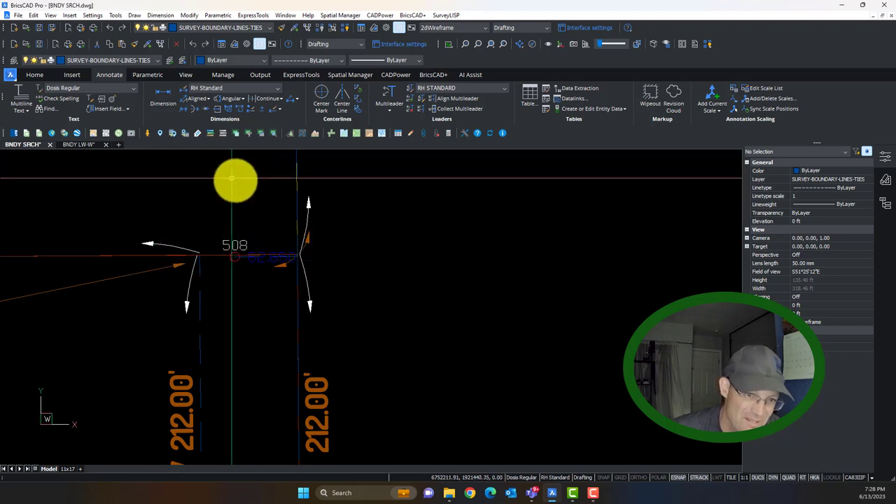
{"action": "mouse_move", "coordinate": [234, 180]}
{"action": "left_mouse_down"}
{"action": "mouse_move", "coordinate": [216, 202]}
{"action": "mouse_move", "coordinate": [230, 189]}
{"action": "left_mouse_up"}
{"action": "scroll", "coordinate": [254, 238], "scroll_direction": "up", "scroll_amount": 4}
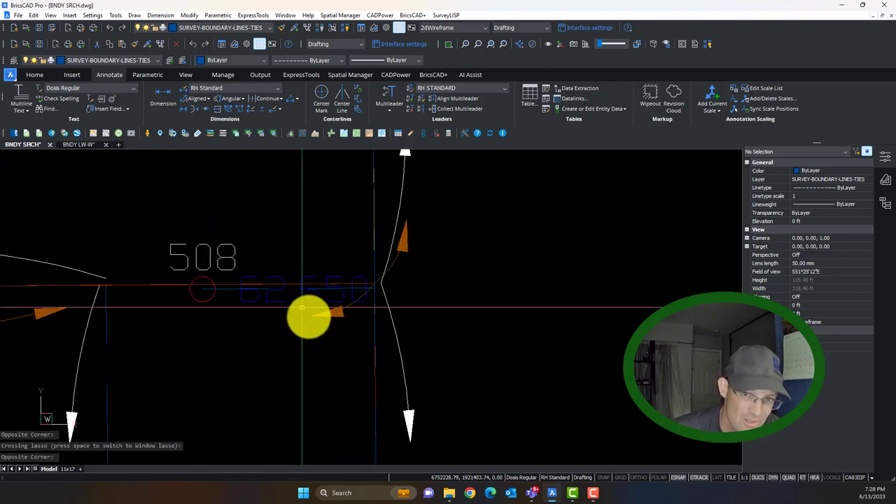
{"action": "scroll", "coordinate": [241, 296], "scroll_direction": "up", "scroll_amount": 2}
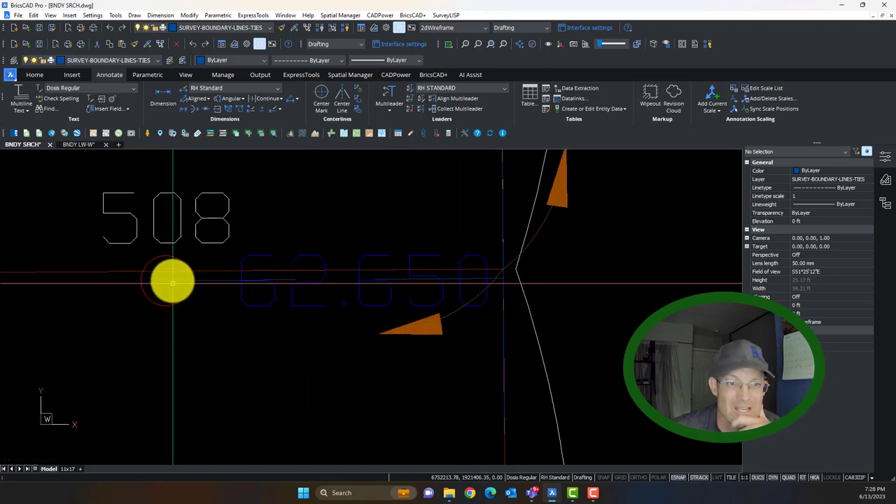
{"action": "scroll", "coordinate": [159, 305], "scroll_direction": "up", "scroll_amount": 3}
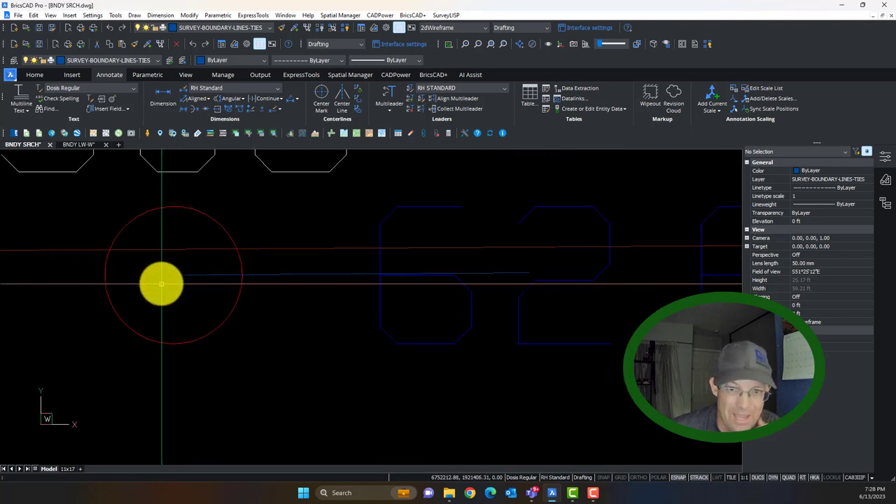
{"action": "scroll", "coordinate": [175, 294], "scroll_direction": "down", "scroll_amount": 6}
{"action": "scroll", "coordinate": [343, 287], "scroll_direction": "up", "scroll_amount": 2}
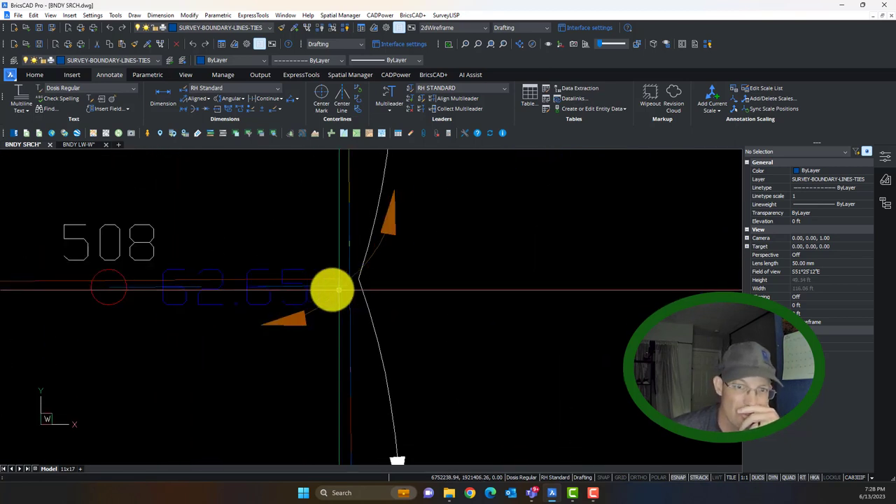
{"action": "scroll", "coordinate": [119, 304], "scroll_direction": "down", "scroll_amount": 2}
{"action": "middle_click_drag", "start_coordinate": [119, 285], "coordinate": [194, 266]}
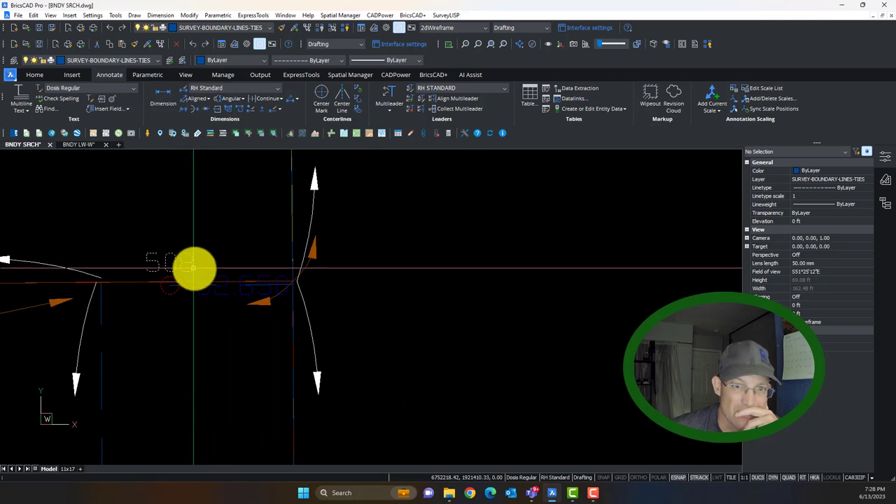
- Follow the Bradshaw Road line north to the east line of Lot 5 and back to the tie line's east end
{"action": "scroll", "coordinate": [292, 280], "scroll_direction": "up", "scroll_amount": 2}
{"action": "scroll", "coordinate": [286, 254], "scroll_direction": "down", "scroll_amount": 2}
{"action": "scroll", "coordinate": [286, 254], "scroll_direction": "down", "scroll_amount": 3}
{"action": "middle_click_drag", "start_coordinate": [341, 194], "coordinate": [216, 315]}
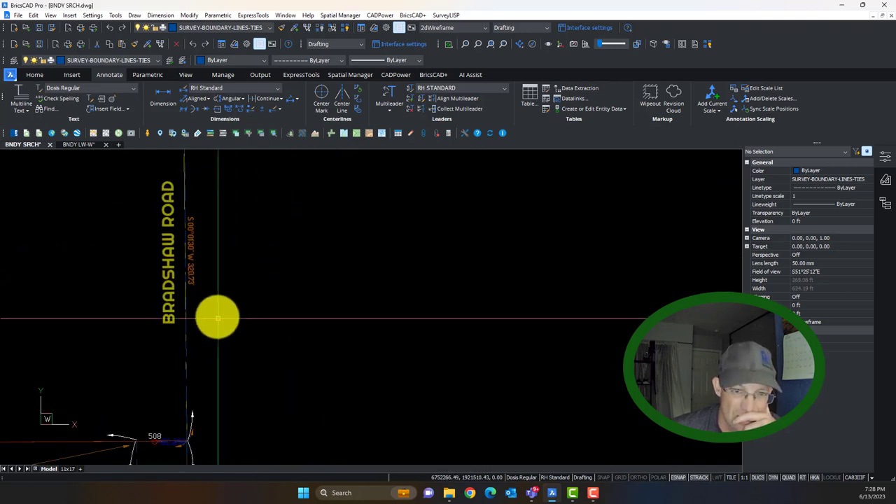
{"action": "scroll", "coordinate": [224, 330], "scroll_direction": "down", "scroll_amount": 3}
{"action": "scroll", "coordinate": [202, 228], "scroll_direction": "up", "scroll_amount": 3}
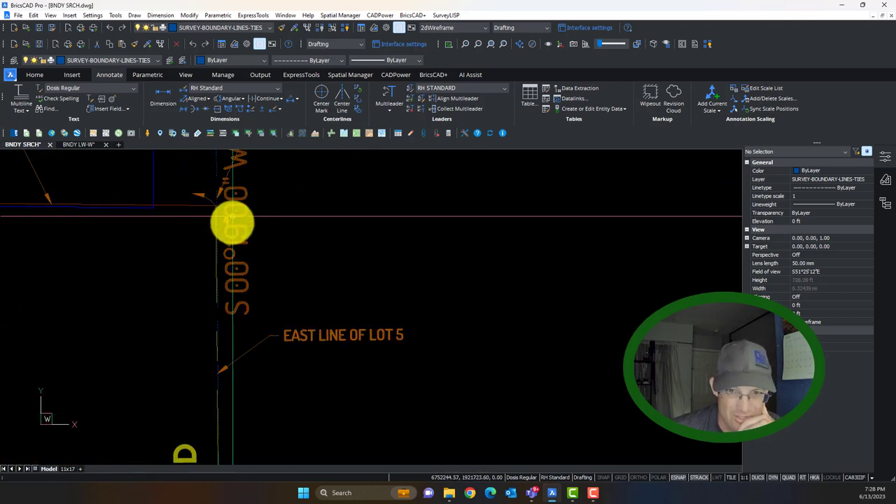
{"action": "middle_click_drag", "start_coordinate": [232, 220], "coordinate": [225, 320]}
{"action": "scroll", "coordinate": [224, 320], "scroll_direction": "down", "scroll_amount": 2}
{"action": "mouse_move", "coordinate": [234, 246]}
{"action": "middle_mouse_down"}
{"action": "mouse_move", "coordinate": [236, 339]}
{"action": "mouse_move", "coordinate": [254, 322]}
{"action": "mouse_move", "coordinate": [263, 181]}
{"action": "middle_mouse_up"}
{"action": "middle_click_drag", "start_coordinate": [264, 413], "coordinate": [270, 284]}
{"action": "scroll", "coordinate": [244, 297], "scroll_direction": "up", "scroll_amount": 4}
{"action": "scroll", "coordinate": [238, 287], "scroll_direction": "up", "scroll_amount": 6}
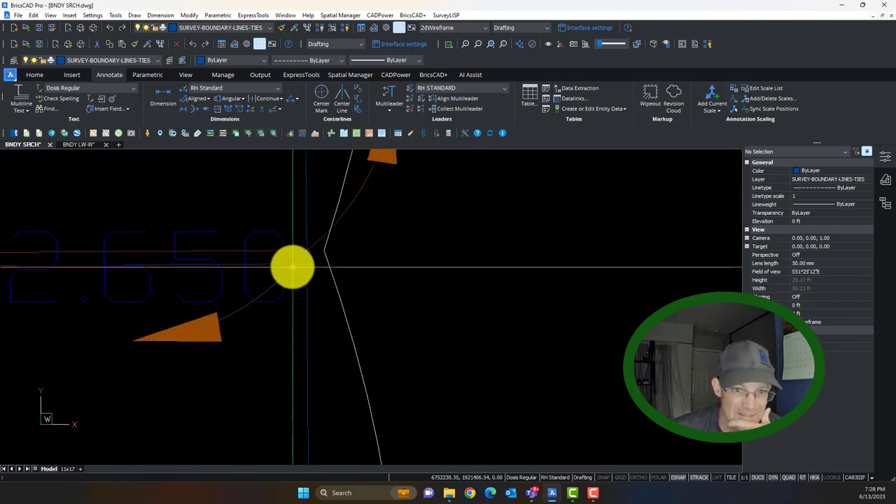
- Review the point 508 tie against the surrounding boundary lines, including the 212.00' lines and the lots further south
{"action": "scroll", "coordinate": [310, 264], "scroll_direction": "down", "scroll_amount": 3}
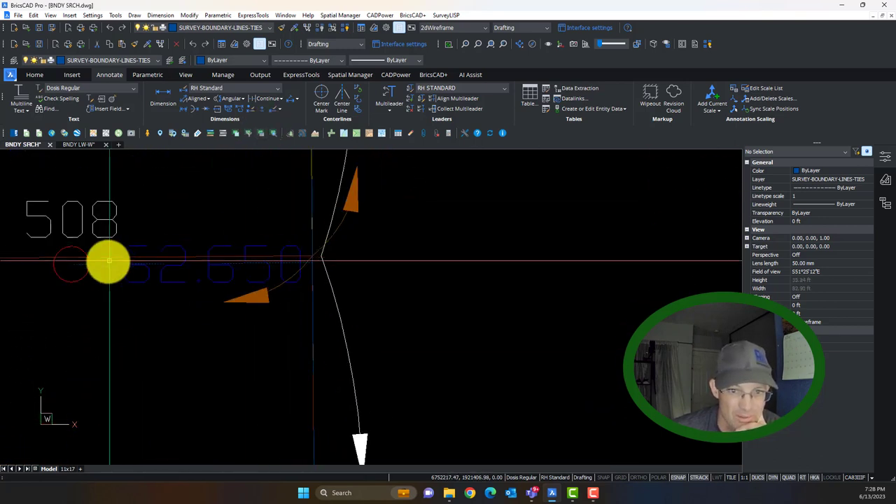
{"action": "scroll", "coordinate": [160, 278], "scroll_direction": "down", "scroll_amount": 5}
{"action": "scroll", "coordinate": [100, 294], "scroll_direction": "up", "scroll_amount": 5}
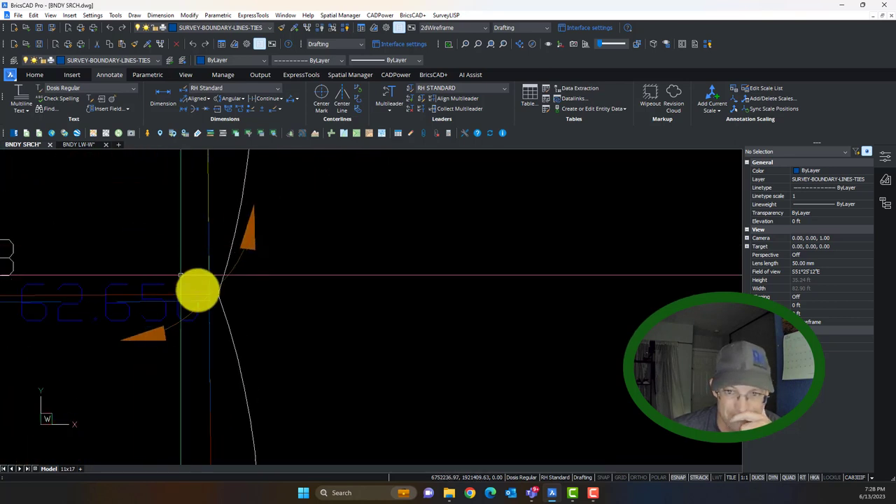
{"action": "scroll", "coordinate": [196, 291], "scroll_direction": "up", "scroll_amount": 2}
{"action": "scroll", "coordinate": [274, 290], "scroll_direction": "down", "scroll_amount": 2}
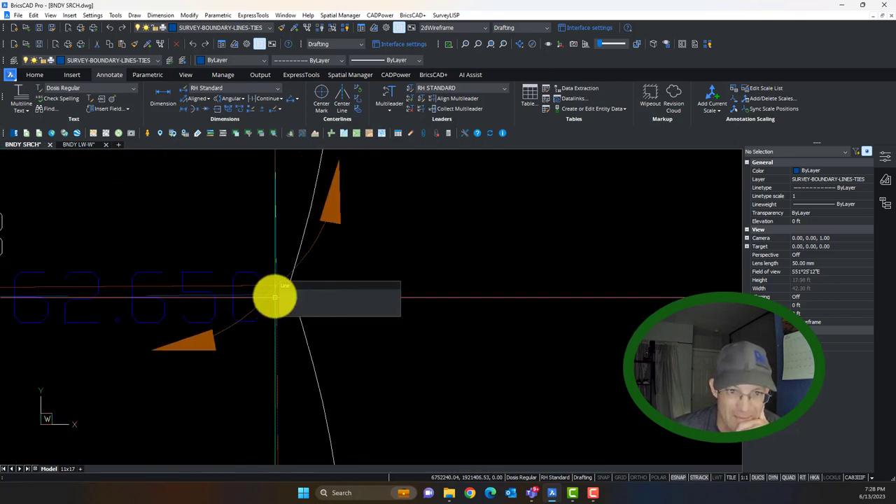
{"action": "middle_click_drag", "start_coordinate": [205, 307], "coordinate": [345, 286]}
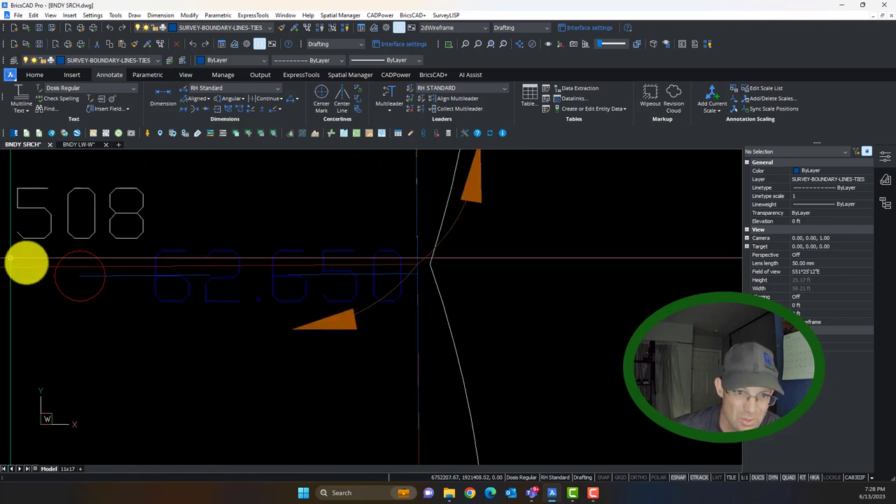
{"action": "scroll", "coordinate": [200, 310], "scroll_direction": "down", "scroll_amount": 5}
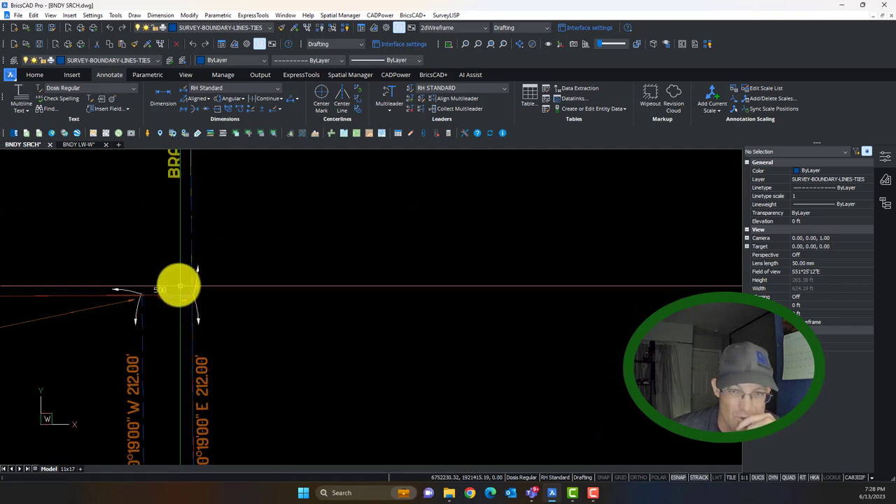
{"action": "scroll", "coordinate": [180, 287], "scroll_direction": "up", "scroll_amount": 6}
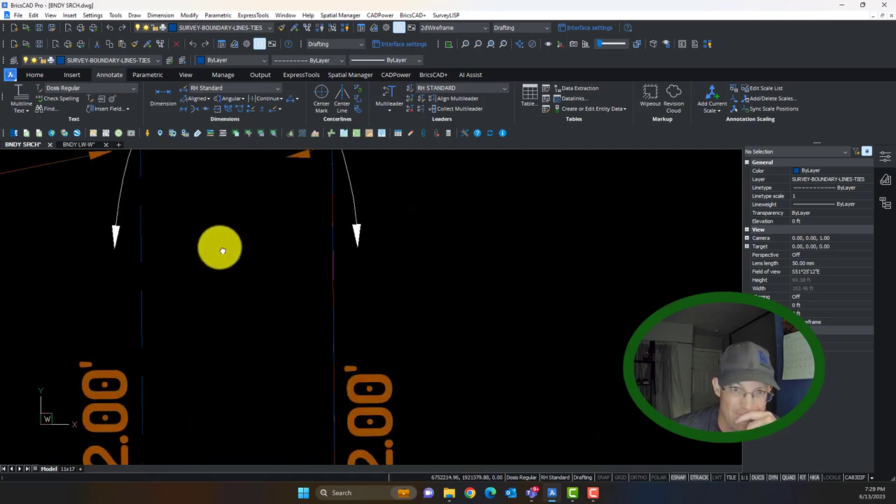
{"action": "scroll", "coordinate": [221, 250], "scroll_direction": "down", "scroll_amount": 7}
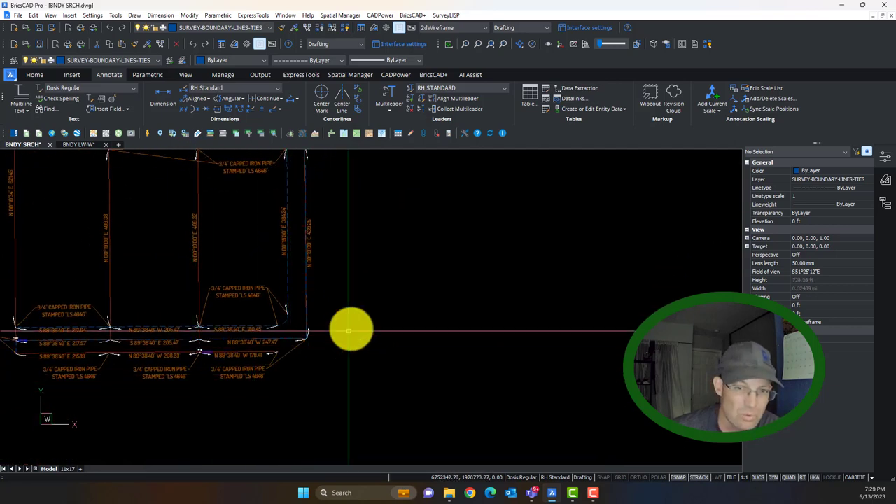
- Recheck the point 508 tie, then examine the Sheldon Road line along the north line of Lot 5
{"action": "scroll", "coordinate": [310, 440], "scroll_direction": "up", "scroll_amount": 4}
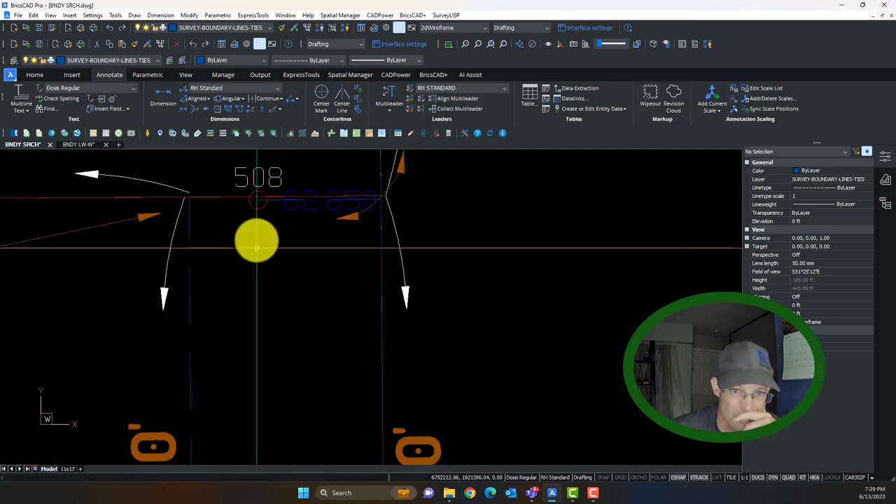
{"action": "scroll", "coordinate": [257, 247], "scroll_direction": "up", "scroll_amount": 1}
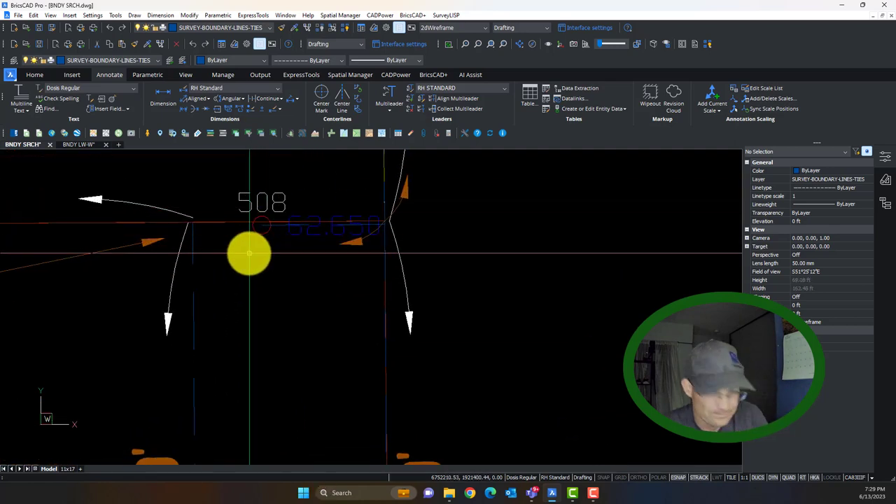
{"action": "scroll", "coordinate": [248, 253], "scroll_direction": "down", "scroll_amount": 2}
{"action": "scroll", "coordinate": [258, 248], "scroll_direction": "up", "scroll_amount": 3}
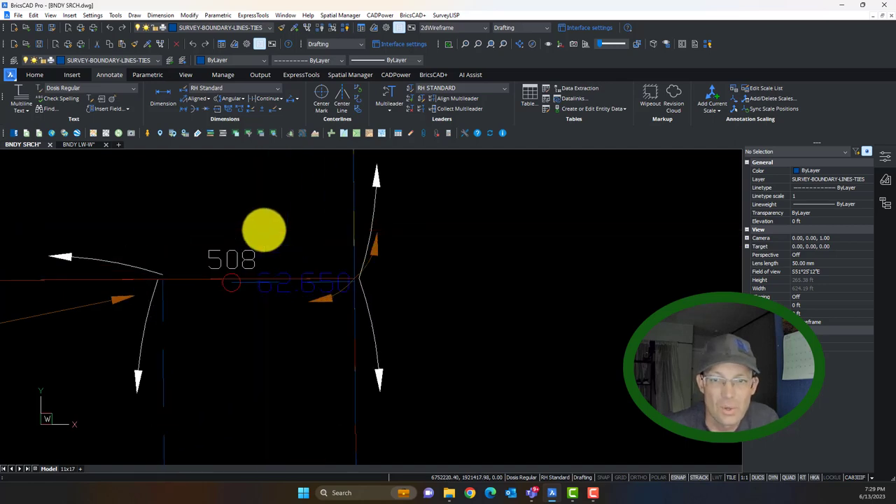
{"action": "scroll", "coordinate": [266, 231], "scroll_direction": "down", "scroll_amount": 7}
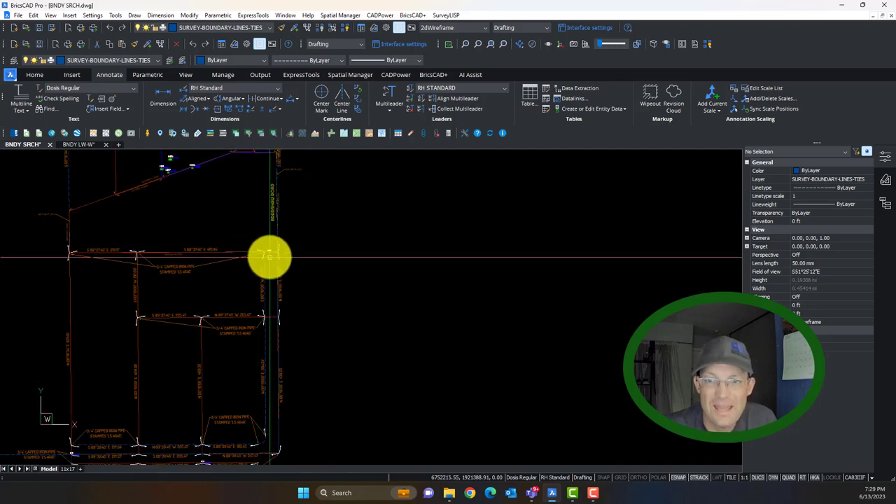
{"action": "scroll", "coordinate": [272, 252], "scroll_direction": "down", "scroll_amount": 2}
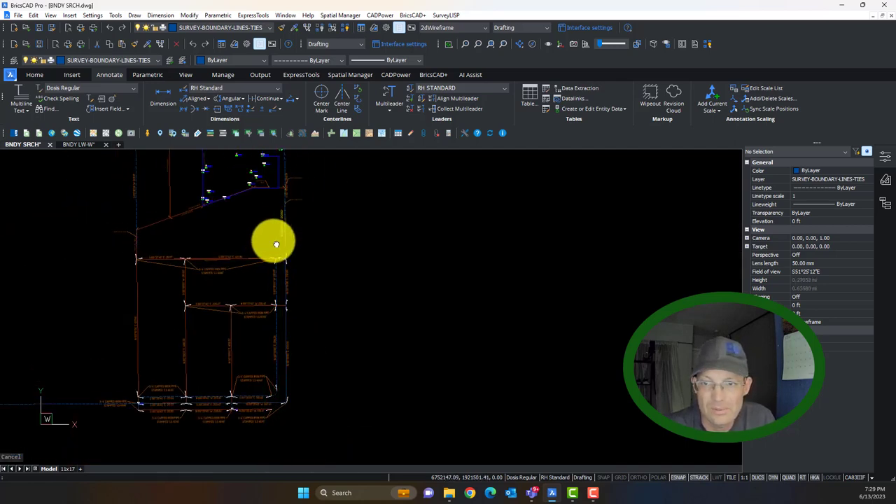
{"action": "mouse_move", "coordinate": [272, 240]}
{"action": "middle_mouse_down"}
{"action": "mouse_move", "coordinate": [317, 261]}
{"action": "mouse_move", "coordinate": [338, 307]}
{"action": "middle_mouse_up"}
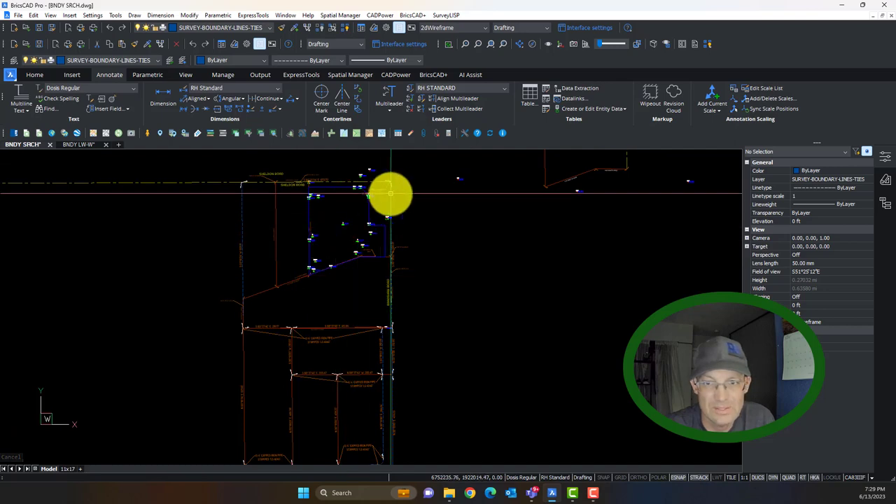
{"action": "scroll", "coordinate": [387, 178], "scroll_direction": "up", "scroll_amount": 3}
{"action": "middle_click_drag", "start_coordinate": [380, 174], "coordinate": [423, 207]}
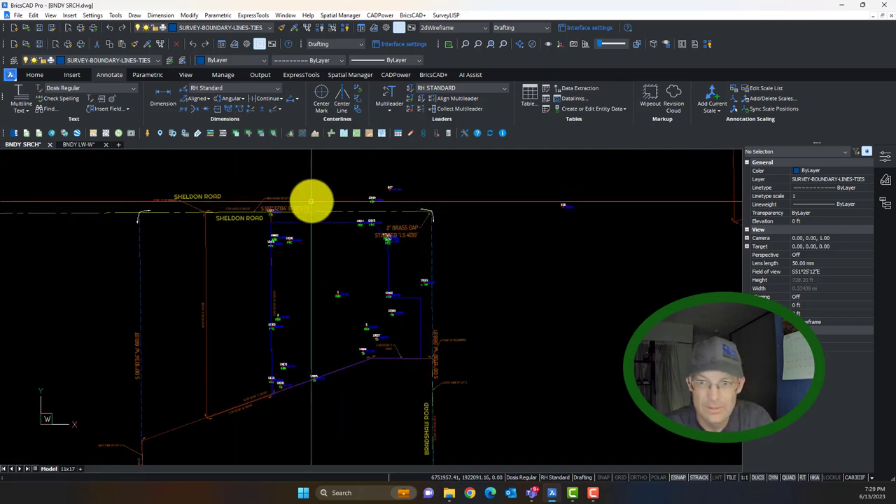
{"action": "scroll", "coordinate": [241, 213], "scroll_direction": "up", "scroll_amount": 4}
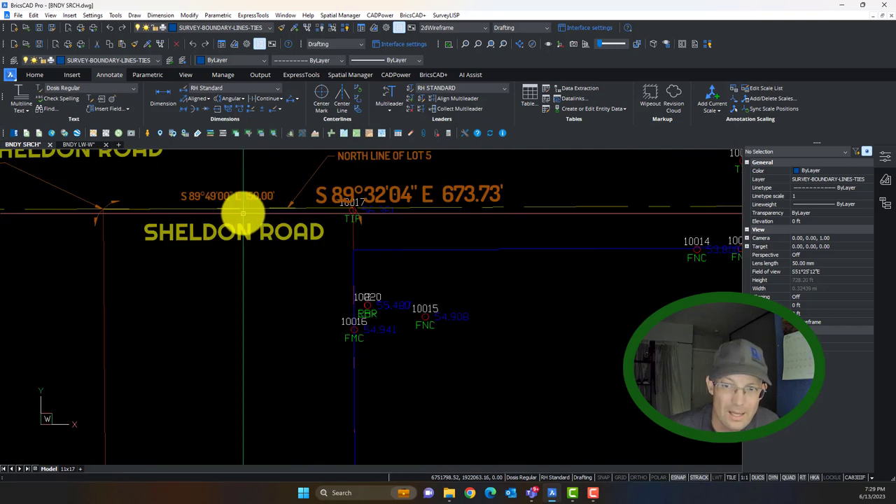
{"action": "scroll", "coordinate": [434, 220], "scroll_direction": "down", "scroll_amount": 3}
{"action": "middle_click_drag", "start_coordinate": [503, 230], "coordinate": [480, 240]}
{"action": "key", "text": "Escape"}
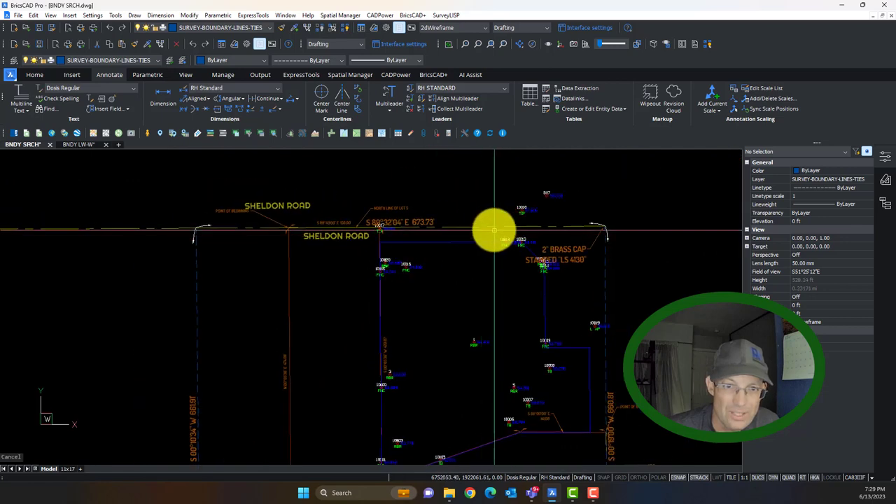
- Start a line and compare points 507 and 10018 with the Sheldon Road line near the "LS 4130" brass cap corner
{"action": "type", "text": "L"}
{"action": "key", "text": "Return"}
{"action": "scroll", "coordinate": [494, 234], "scroll_direction": "down", "scroll_amount": 3}
{"action": "scroll", "coordinate": [550, 227], "scroll_direction": "down", "scroll_amount": 3}
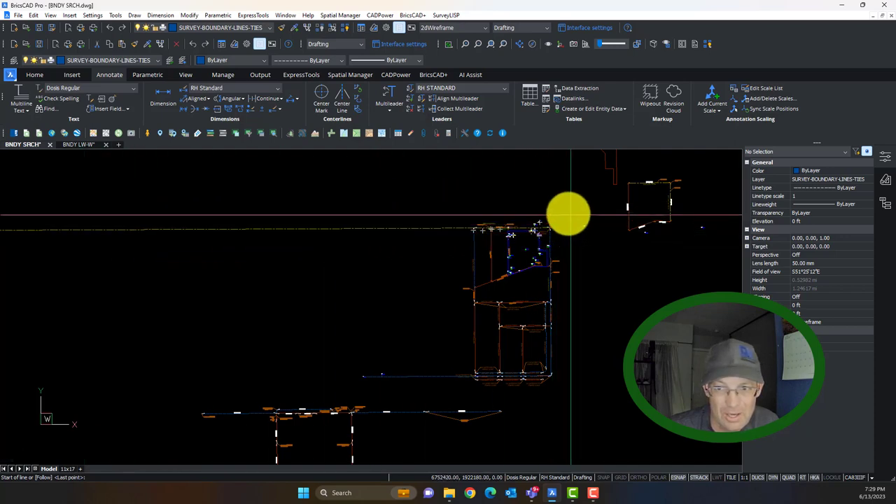
{"action": "scroll", "coordinate": [546, 219], "scroll_direction": "up", "scroll_amount": 3}
{"action": "scroll", "coordinate": [553, 228], "scroll_direction": "up", "scroll_amount": 3}
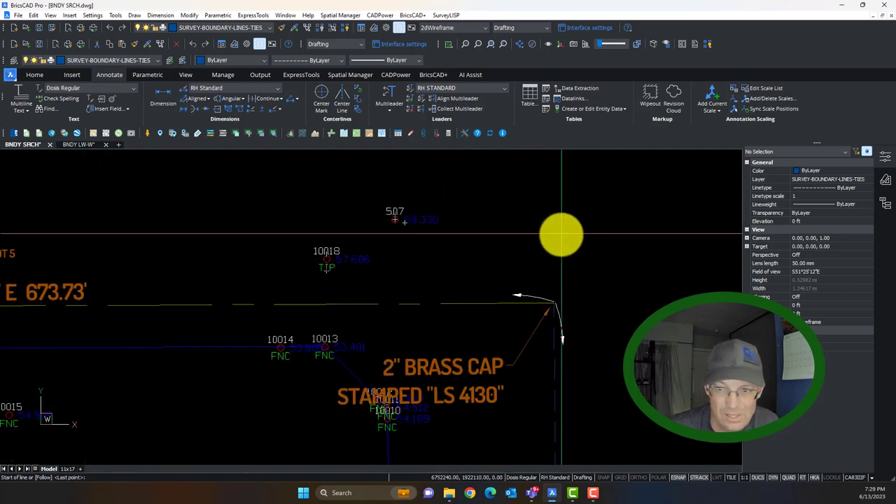
{"action": "scroll", "coordinate": [539, 266], "scroll_direction": "down", "scroll_amount": 8}
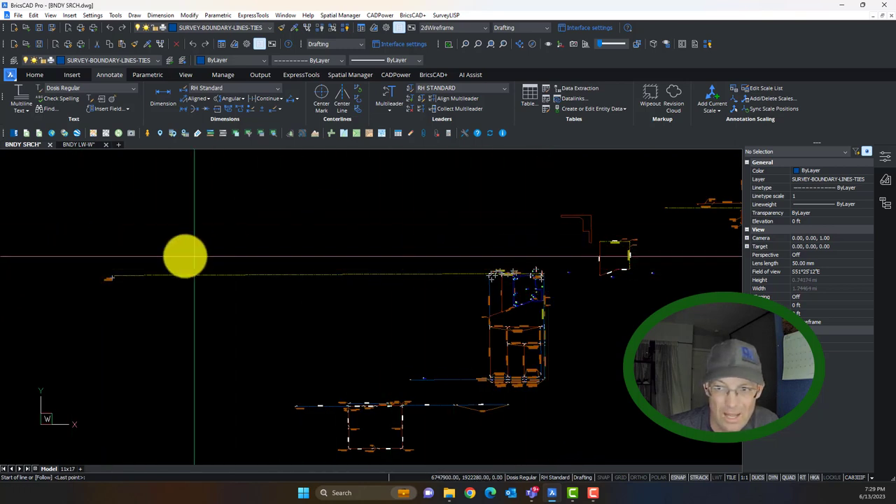
{"action": "scroll", "coordinate": [511, 291], "scroll_direction": "up", "scroll_amount": 2}
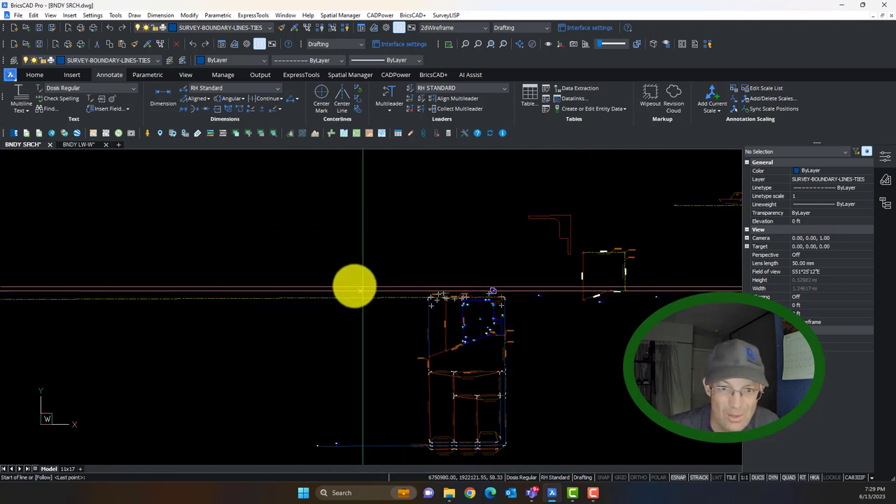
{"action": "middle_click_drag", "start_coordinate": [177, 282], "coordinate": [318, 261]}
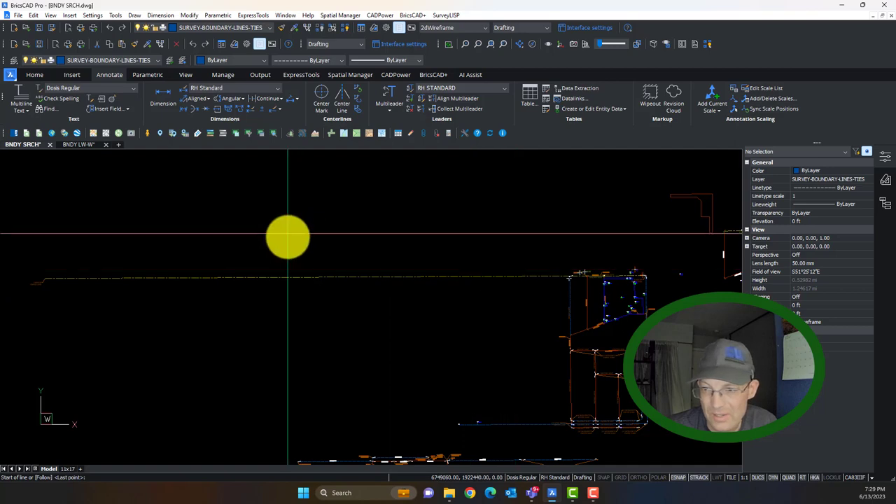
{"action": "scroll", "coordinate": [649, 291], "scroll_direction": "up", "scroll_amount": 6}
{"action": "middle_click_drag", "start_coordinate": [502, 252], "coordinate": [510, 328]}
{"action": "scroll", "coordinate": [509, 329], "scroll_direction": "down", "scroll_amount": 2}
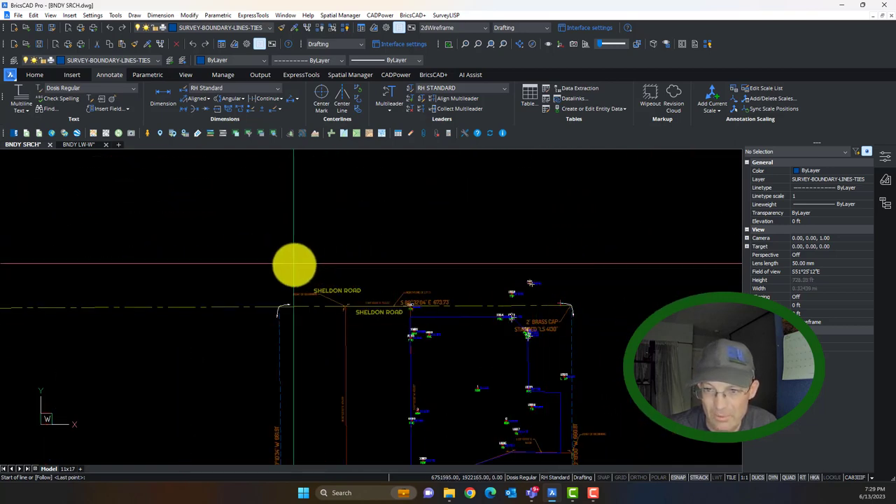
{"action": "scroll", "coordinate": [564, 287], "scroll_direction": "up", "scroll_amount": 3}
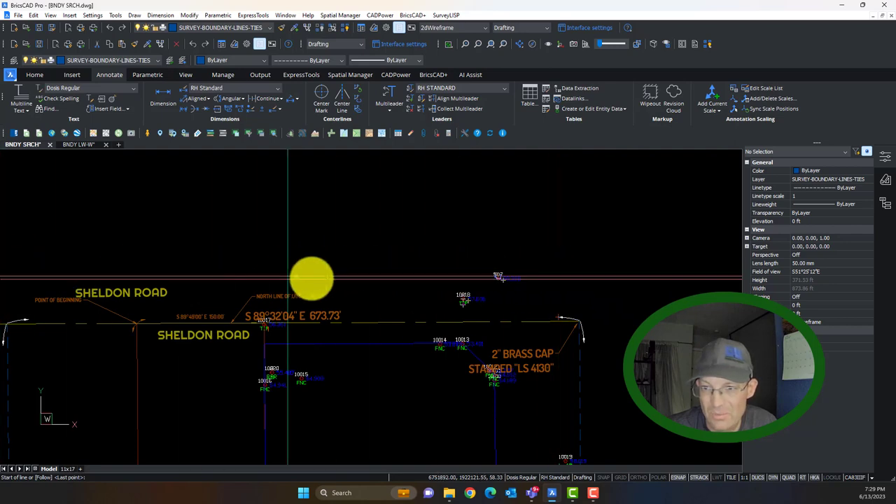
{"action": "scroll", "coordinate": [495, 302], "scroll_direction": "up", "scroll_amount": 5}
{"action": "scroll", "coordinate": [494, 302], "scroll_direction": "down", "scroll_amount": 5}
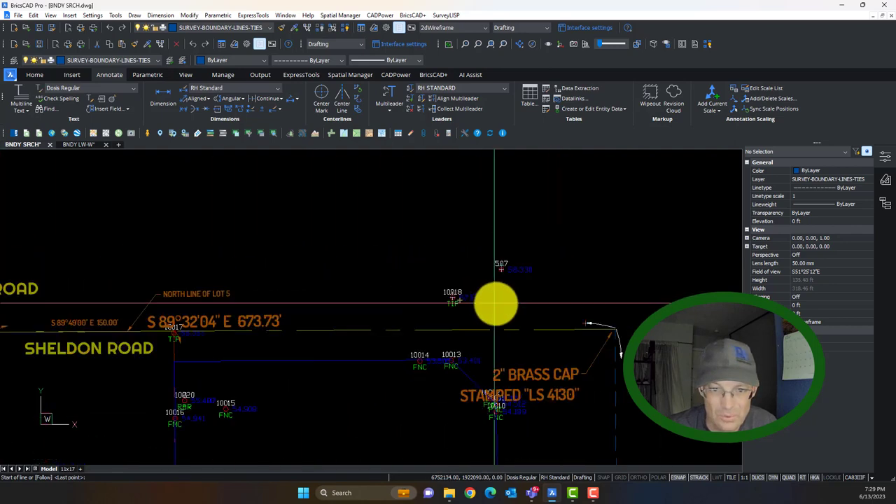
{"action": "scroll", "coordinate": [464, 274], "scroll_direction": "up", "scroll_amount": 5}
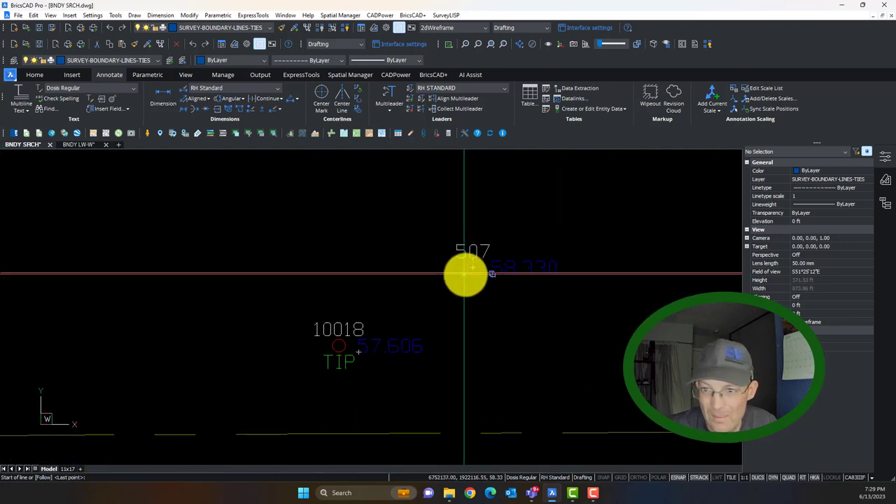
- Draw the line from the "LS 4130" brass cap corner west to the northwest corner at Sheldon Road
{"action": "scroll", "coordinate": [476, 269], "scroll_direction": "down", "scroll_amount": 4}
{"action": "scroll", "coordinate": [476, 270], "scroll_direction": "down", "scroll_amount": 3}
{"action": "mouse_move", "coordinate": [546, 284]}
{"action": "middle_mouse_down"}
{"action": "mouse_move", "coordinate": [303, 284]}
{"action": "mouse_move", "coordinate": [476, 258]}
{"action": "middle_mouse_up"}
{"action": "scroll", "coordinate": [499, 265], "scroll_direction": "up", "scroll_amount": 8}
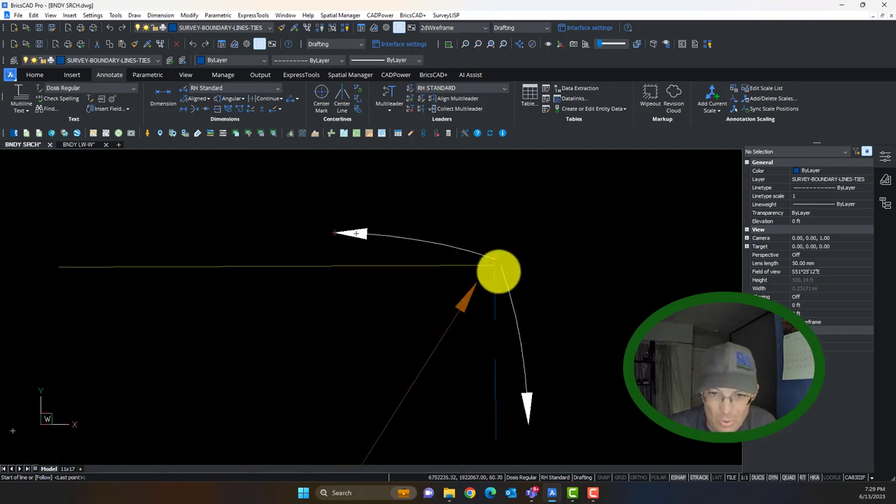
{"action": "left_click", "coordinate": [492, 259]}
{"action": "scroll", "coordinate": [503, 269], "scroll_direction": "down", "scroll_amount": 10}
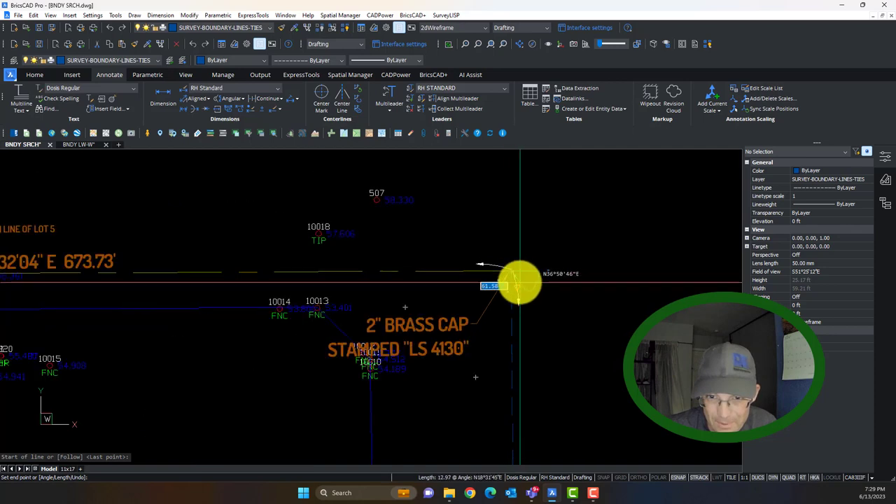
{"action": "scroll", "coordinate": [316, 414], "scroll_direction": "up", "scroll_amount": 10}
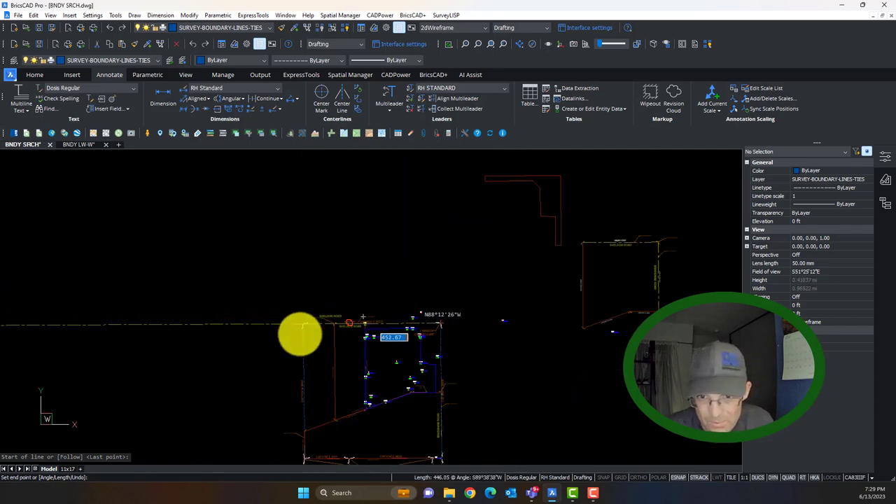
{"action": "scroll", "coordinate": [364, 270], "scroll_direction": "up", "scroll_amount": 5}
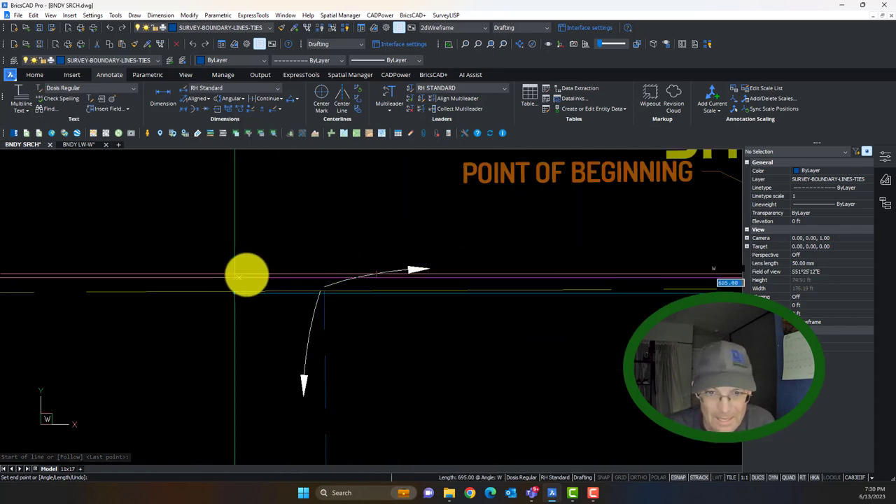
{"action": "scroll", "coordinate": [322, 289], "scroll_direction": "up", "scroll_amount": 3}
{"action": "left_click", "coordinate": [330, 294]}
{"action": "scroll", "coordinate": [426, 345], "scroll_direction": "down", "scroll_amount": 8}
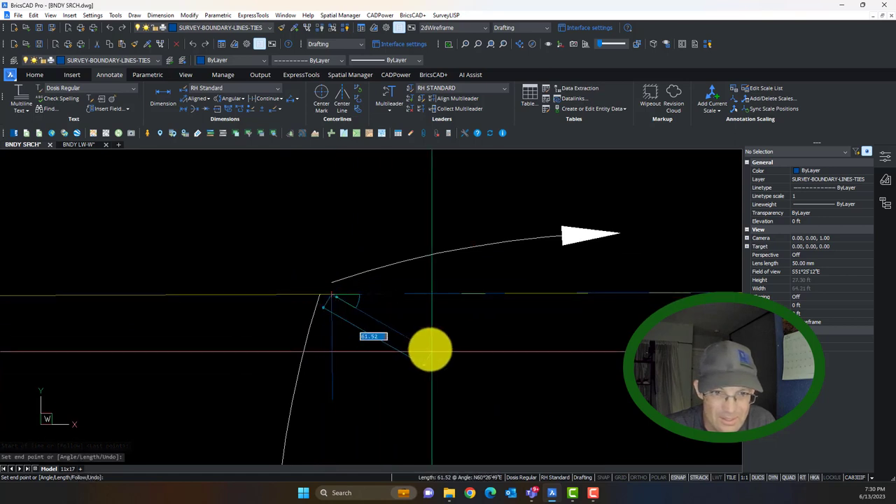
- Continue the line west along Sheldon Road to the brass cap stamped "LS 3185" and finish it
{"action": "scroll", "coordinate": [430, 332], "scroll_direction": "down", "scroll_amount": 4}
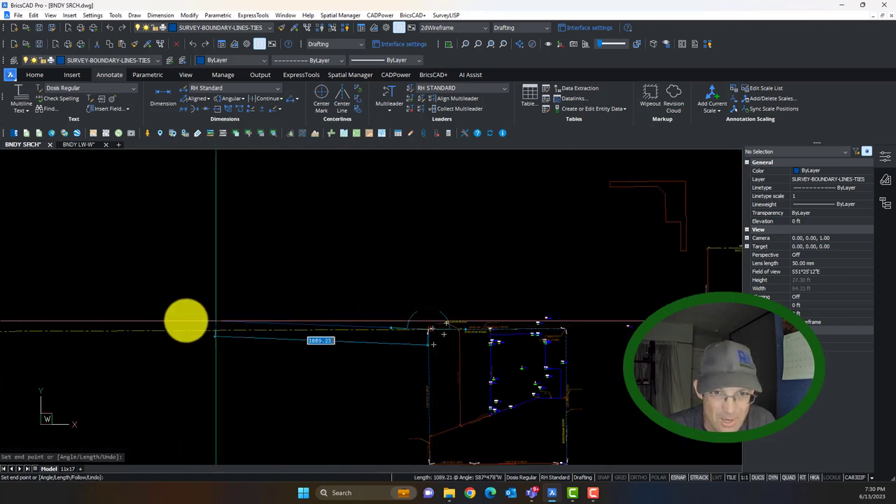
{"action": "middle_click_drag", "start_coordinate": [179, 320], "coordinate": [746, 238]}
{"action": "middle_click_drag", "start_coordinate": [133, 244], "coordinate": [313, 241]}
{"action": "scroll", "coordinate": [274, 257], "scroll_direction": "up", "scroll_amount": 5}
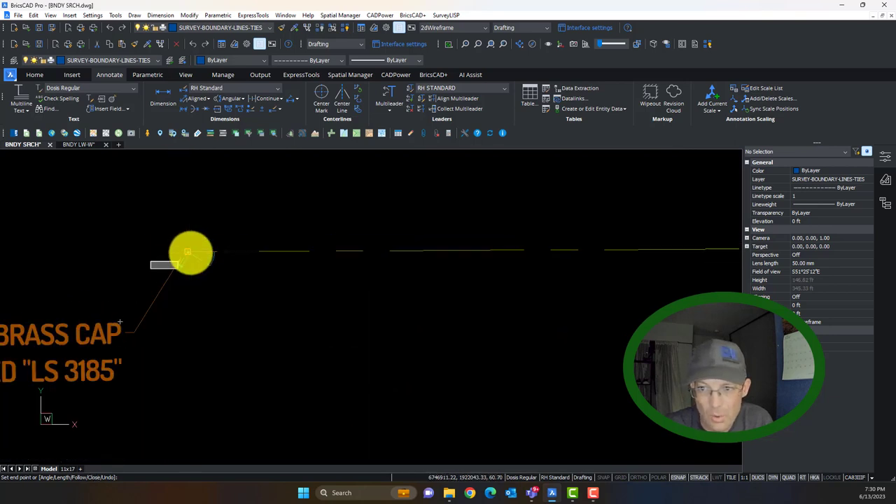
{"action": "left_click", "coordinate": [188, 252]}
{"action": "scroll", "coordinate": [448, 176], "scroll_direction": "down", "scroll_amount": 4}
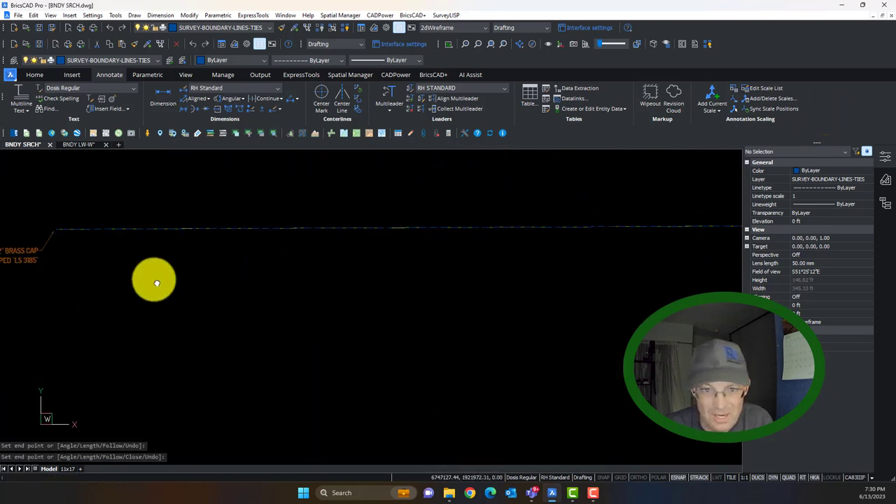
- Review the new Sheldon Road line against the lot block, its northern corners and the boundary lines further south
{"action": "scroll", "coordinate": [404, 262], "scroll_direction": "down", "scroll_amount": 2}
{"action": "middle_click_drag", "start_coordinate": [473, 283], "coordinate": [235, 298]}
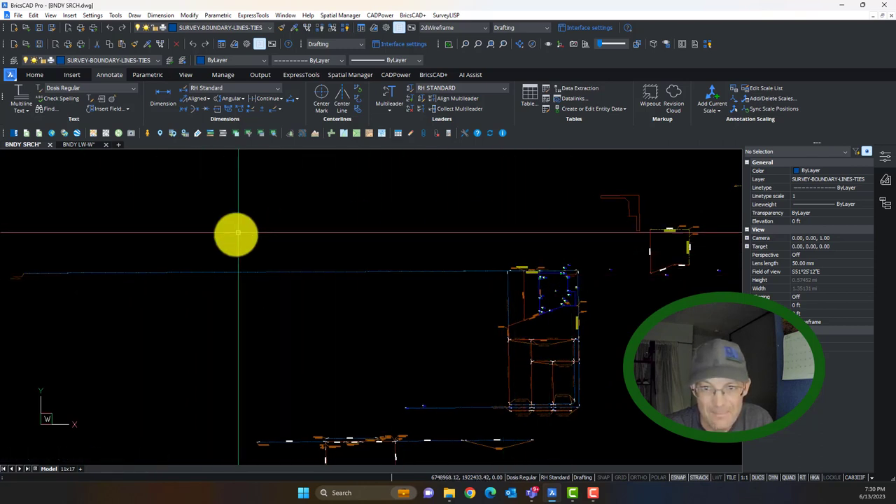
{"action": "scroll", "coordinate": [238, 265], "scroll_direction": "up", "scroll_amount": 3}
{"action": "scroll", "coordinate": [246, 287], "scroll_direction": "up", "scroll_amount": 4}
{"action": "middle_click_drag", "start_coordinate": [227, 291], "coordinate": [281, 249]}
{"action": "scroll", "coordinate": [281, 248], "scroll_direction": "down", "scroll_amount": 3}
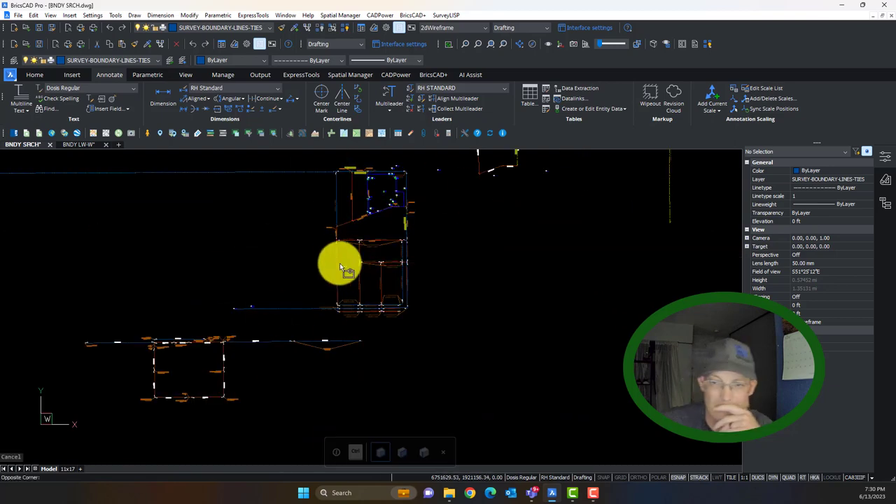
{"action": "left_click", "coordinate": [335, 254]}
{"action": "scroll", "coordinate": [186, 219], "scroll_direction": "down", "scroll_amount": 3}
{"action": "middle_click_drag", "start_coordinate": [168, 225], "coordinate": [254, 240]}
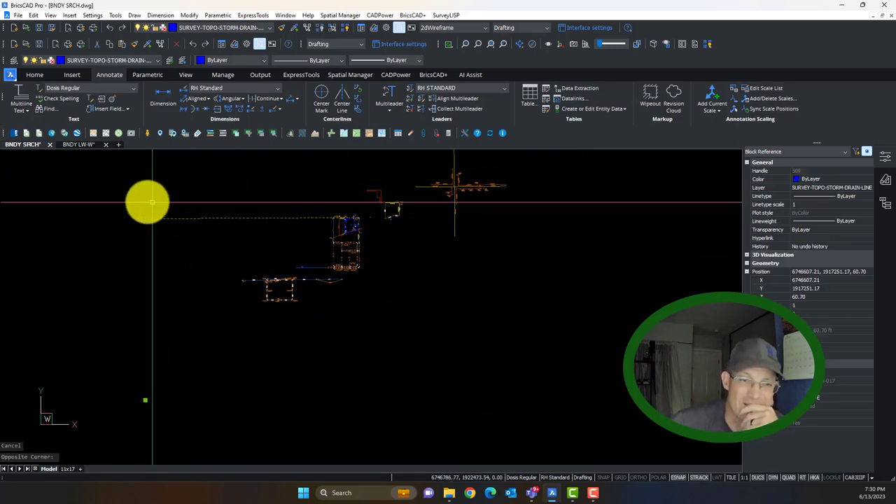
{"action": "scroll", "coordinate": [340, 205], "scroll_direction": "up", "scroll_amount": 8}
{"action": "key", "text": "Escape"}
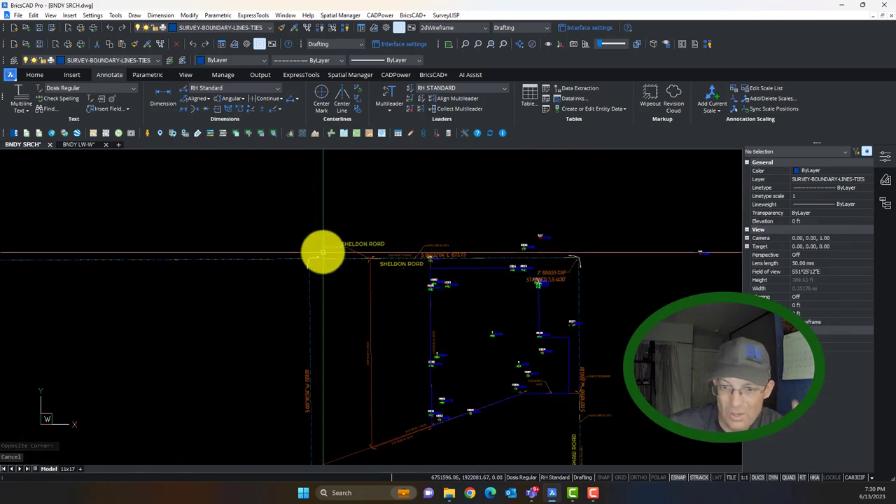
{"action": "scroll", "coordinate": [492, 250], "scroll_direction": "down", "scroll_amount": 4}
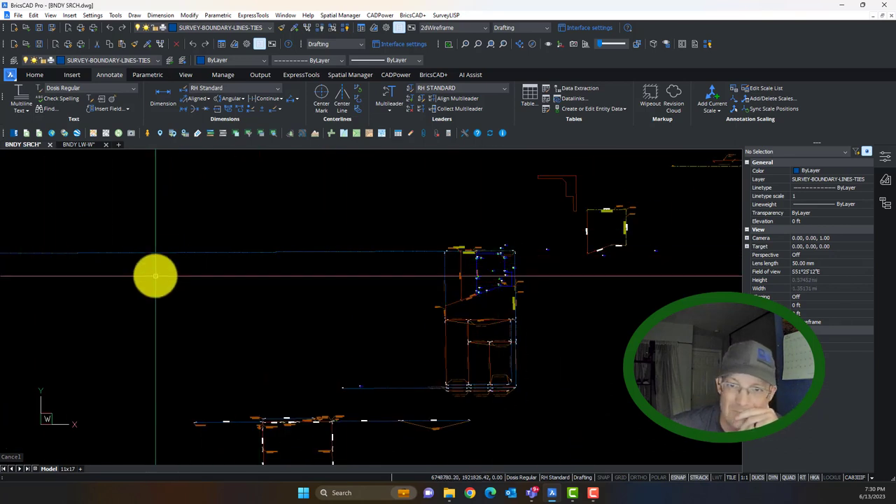
{"action": "middle_click_drag", "start_coordinate": [338, 294], "coordinate": [569, 301]}
{"action": "middle_click_drag", "start_coordinate": [382, 294], "coordinate": [28, 248]}
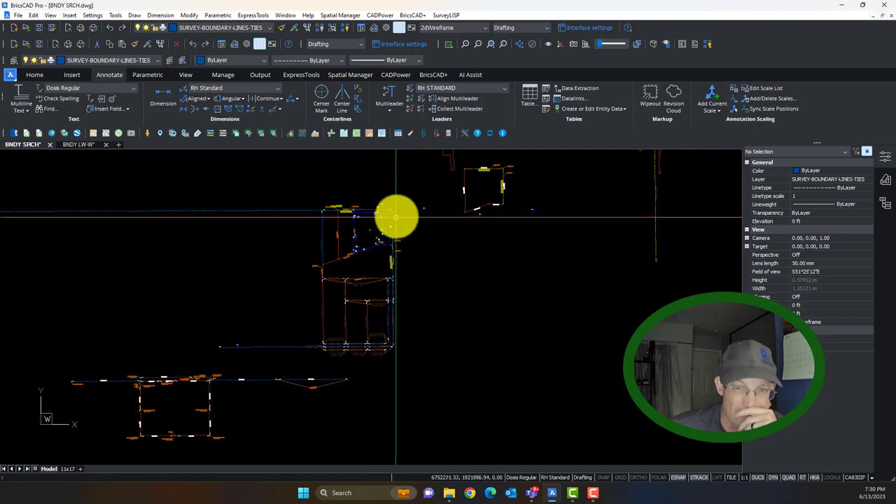
{"action": "scroll", "coordinate": [310, 220], "scroll_direction": "up", "scroll_amount": 5}
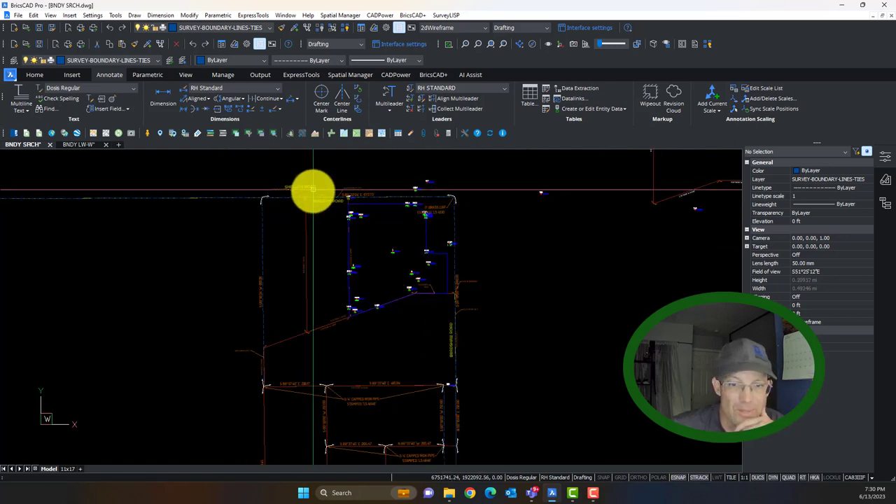
{"action": "scroll", "coordinate": [294, 231], "scroll_direction": "down", "scroll_amount": 3}
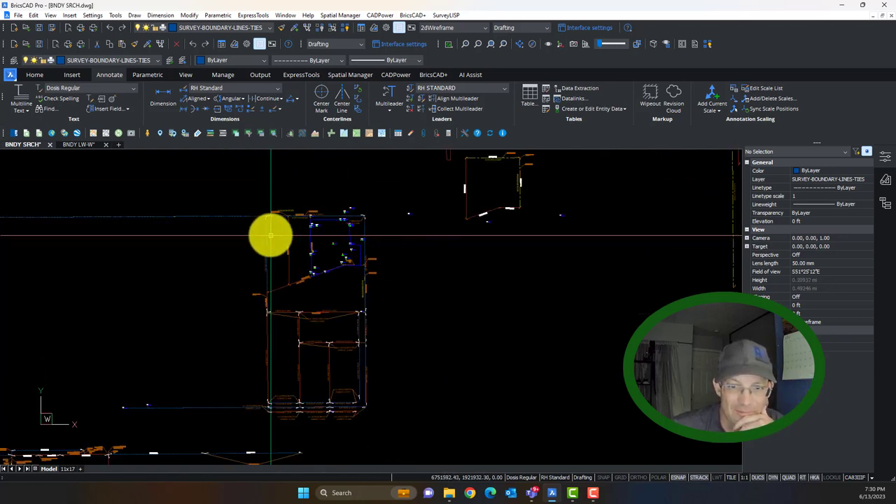
{"action": "scroll", "coordinate": [278, 242], "scroll_direction": "down", "scroll_amount": 2}
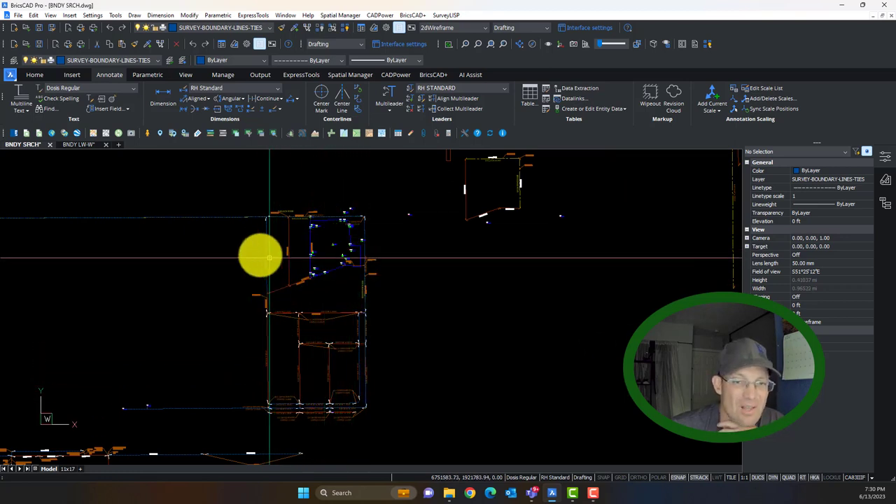
- Examine the Sheldon Road line from the northwest corner of the lot block to its far western end
{"action": "scroll", "coordinate": [269, 257], "scroll_direction": "up", "scroll_amount": 2}
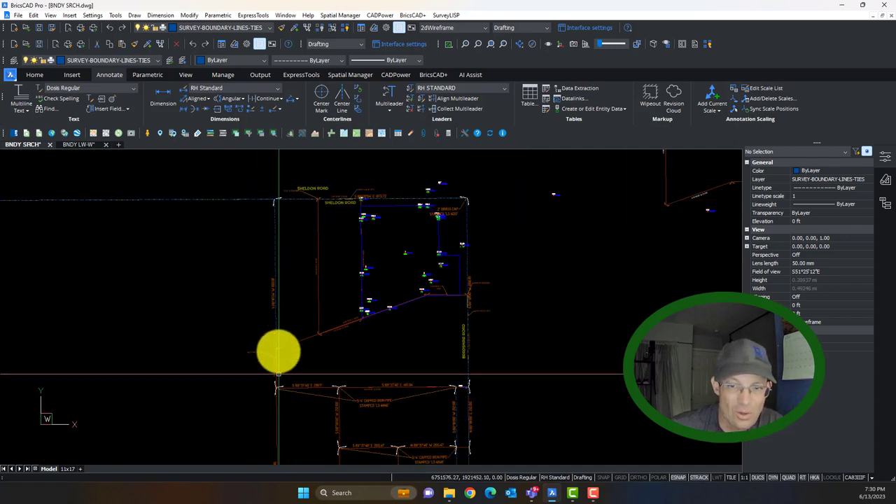
{"action": "scroll", "coordinate": [273, 200], "scroll_direction": "up", "scroll_amount": 2}
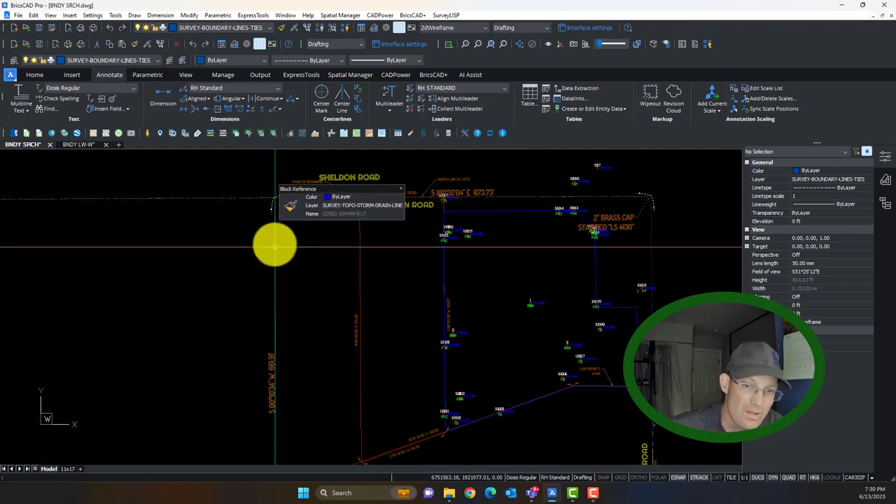
{"action": "scroll", "coordinate": [274, 246], "scroll_direction": "down", "scroll_amount": 4}
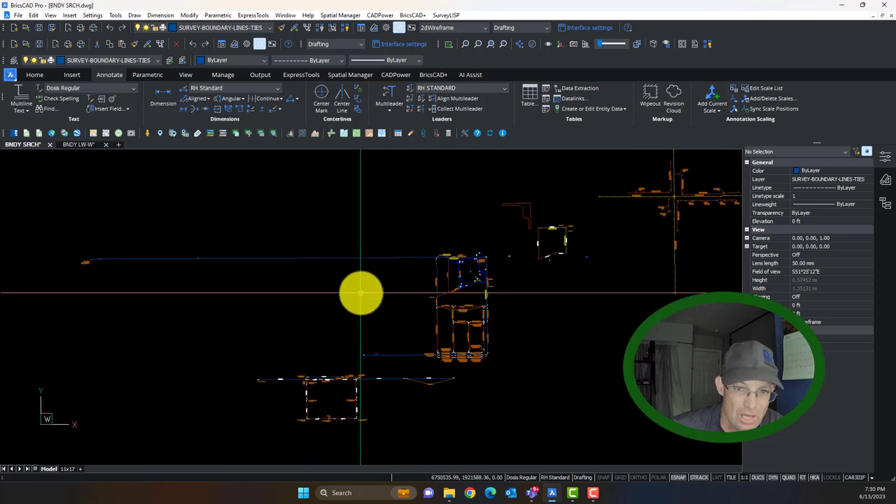
{"action": "scroll", "coordinate": [360, 293], "scroll_direction": "down", "scroll_amount": 1}
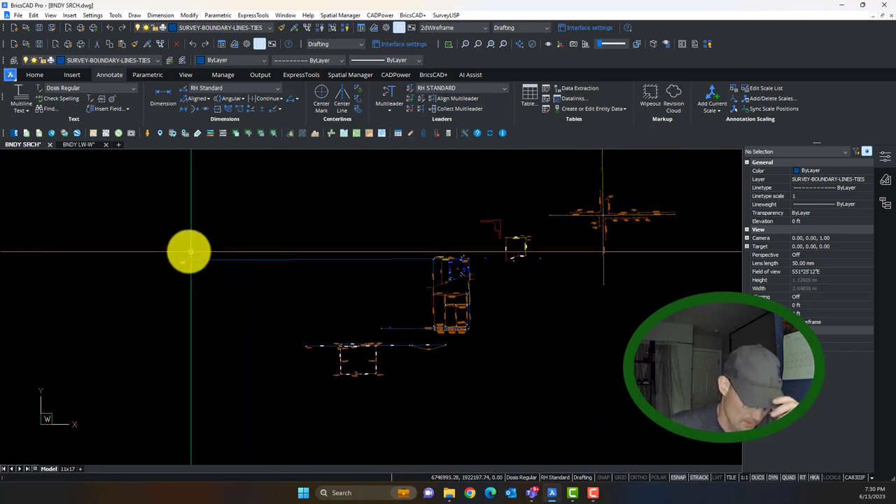
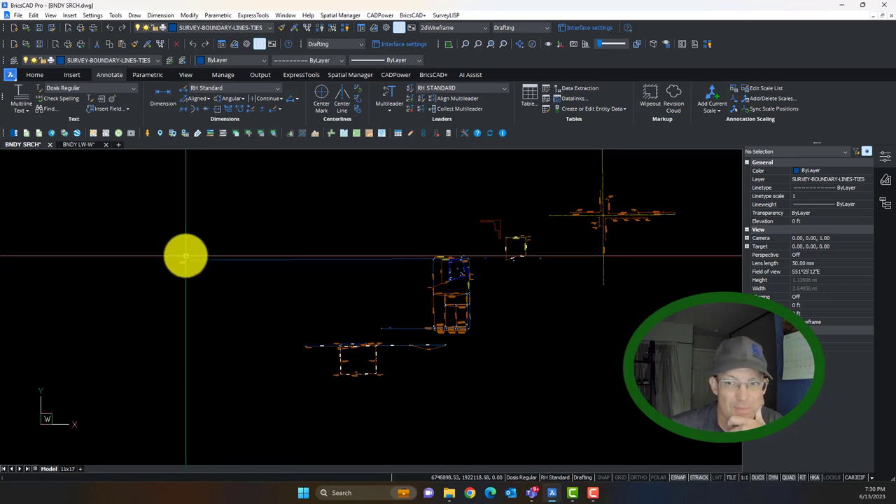
{"action": "scroll", "coordinate": [184, 270], "scroll_direction": "up", "scroll_amount": 3}
{"action": "scroll", "coordinate": [183, 245], "scroll_direction": "down", "scroll_amount": 3}
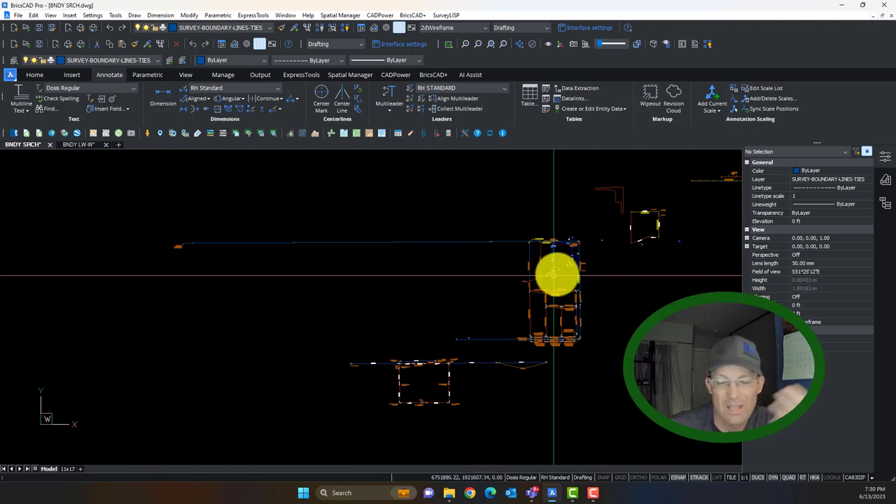
{"action": "scroll", "coordinate": [538, 256], "scroll_direction": "up", "scroll_amount": 3}
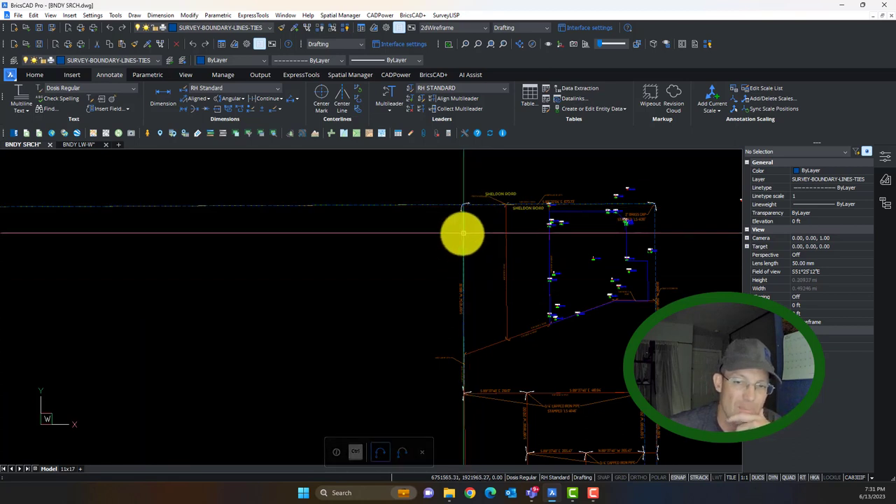
{"action": "scroll", "coordinate": [455, 310], "scroll_direction": "down", "scroll_amount": 3}
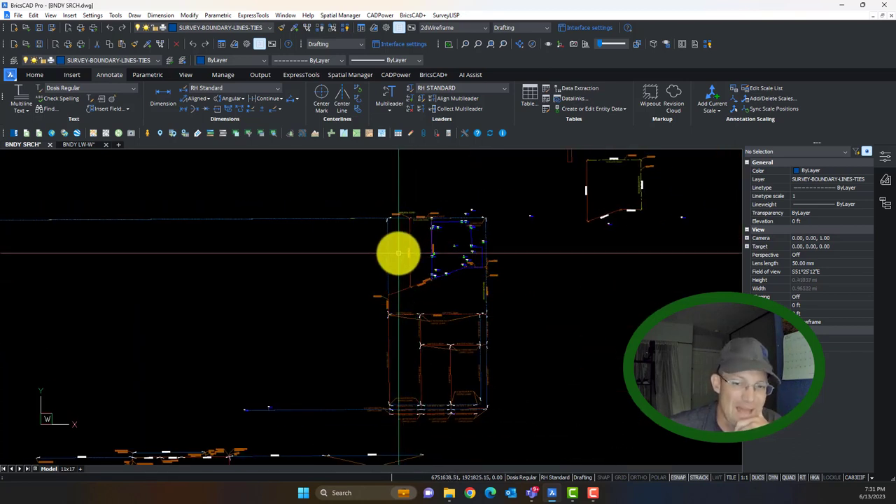
{"action": "middle_click_drag", "start_coordinate": [403, 329], "coordinate": [369, 378]}
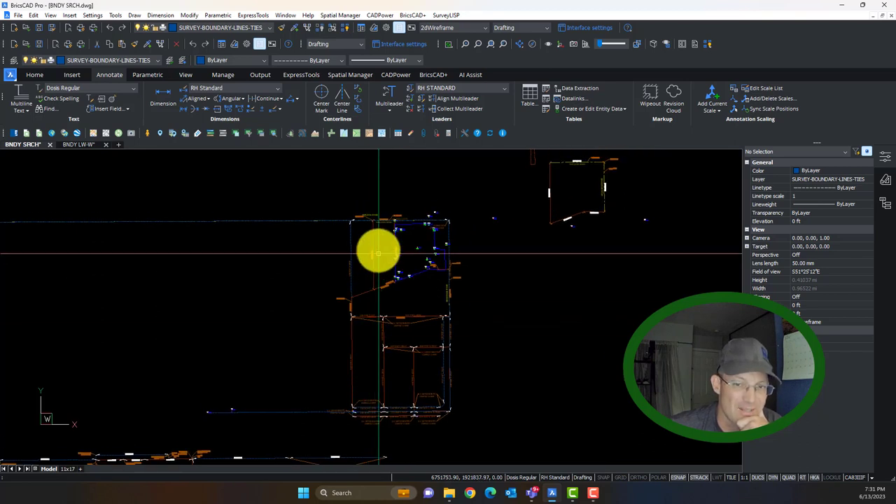
- Select the 104-PM-017 block reference, check its linework along Sheldon Road and down the lot block, and clear the selection
{"action": "left_click", "coordinate": [388, 378]}
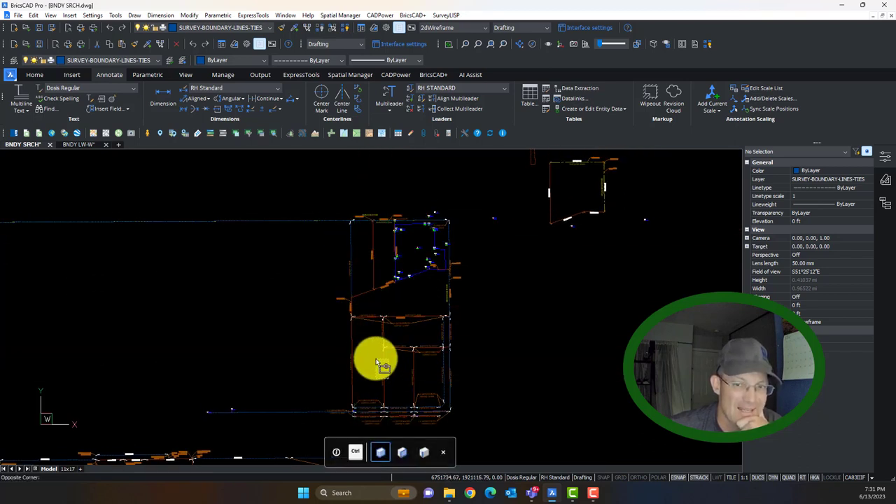
{"action": "left_click", "coordinate": [378, 361]}
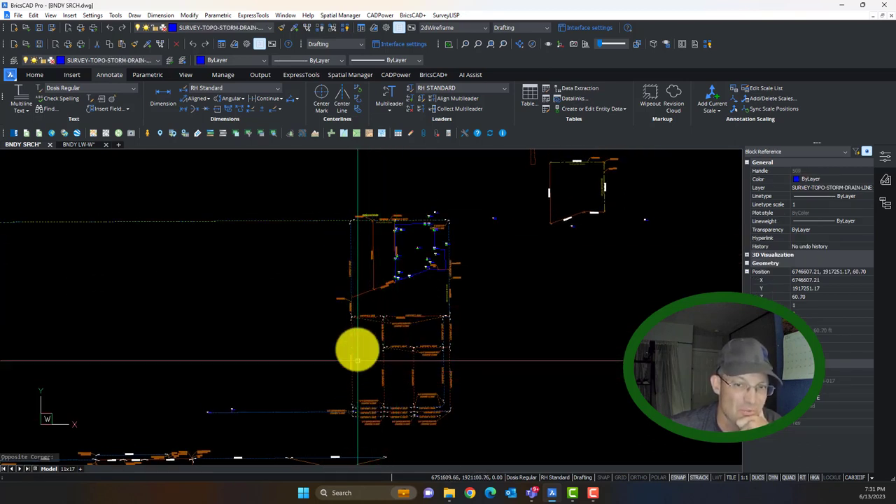
{"action": "left_click", "coordinate": [352, 400]}
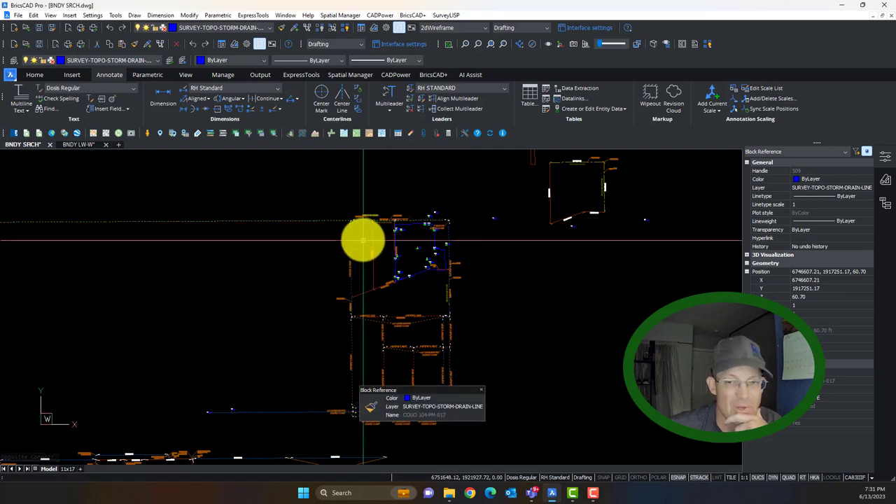
{"action": "scroll", "coordinate": [350, 222], "scroll_direction": "up", "scroll_amount": 5}
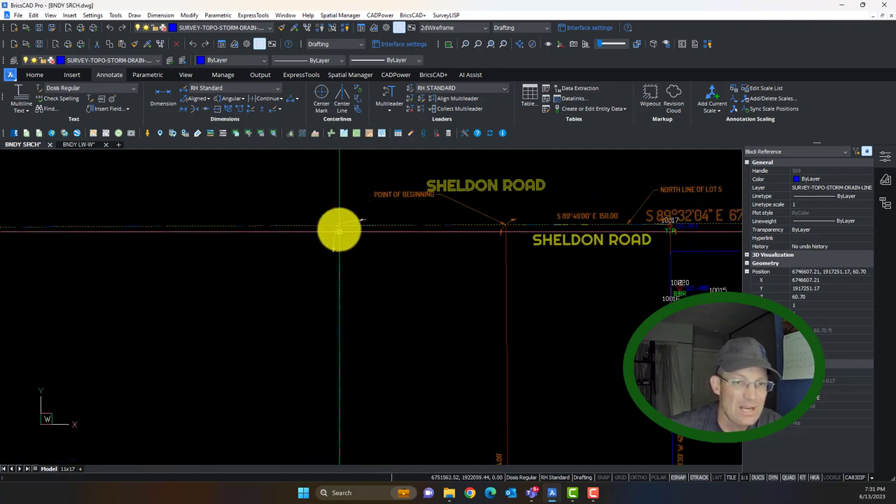
{"action": "scroll", "coordinate": [340, 226], "scroll_direction": "down", "scroll_amount": 2}
{"action": "scroll", "coordinate": [340, 238], "scroll_direction": "down", "scroll_amount": 2}
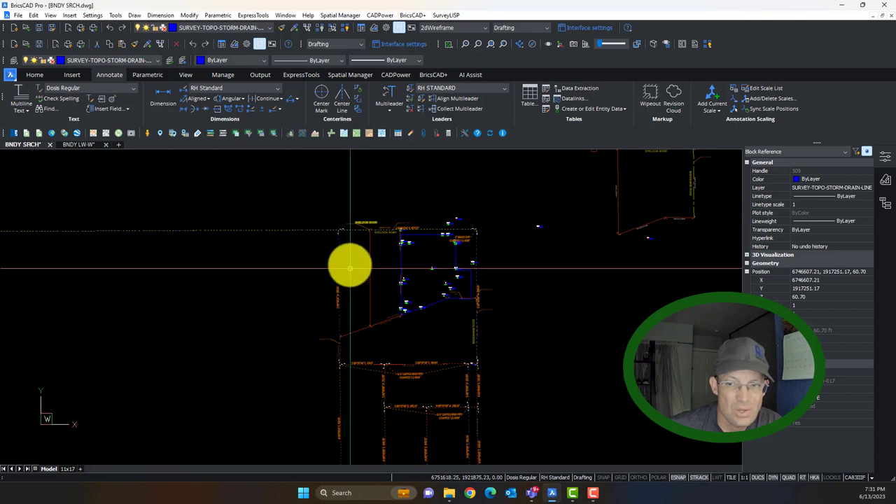
{"action": "middle_click_drag", "start_coordinate": [362, 372], "coordinate": [412, 303]}
{"action": "scroll", "coordinate": [412, 305], "scroll_direction": "down", "scroll_amount": 2}
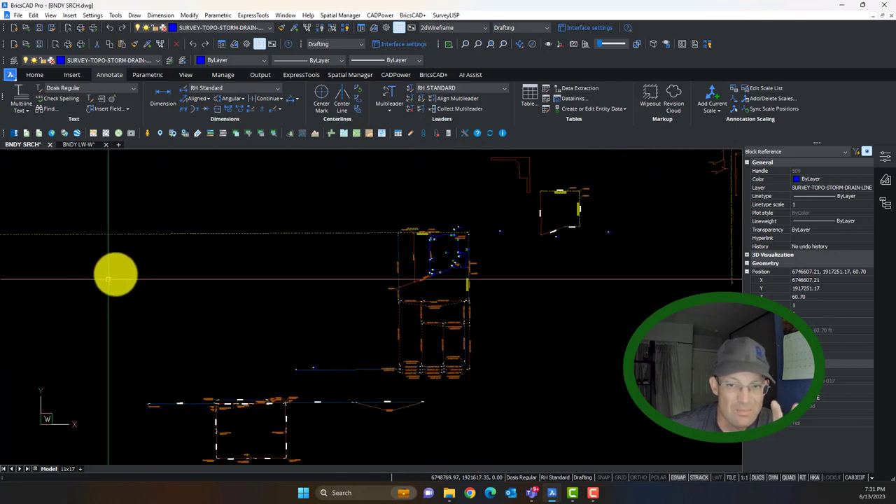
{"action": "middle_click_drag", "start_coordinate": [83, 242], "coordinate": [224, 240]}
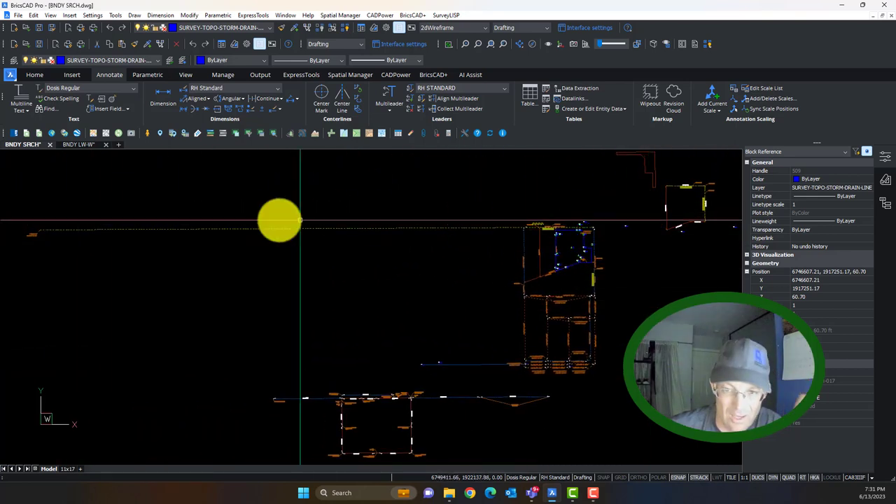
{"action": "scroll", "coordinate": [574, 284], "scroll_direction": "up", "scroll_amount": 4}
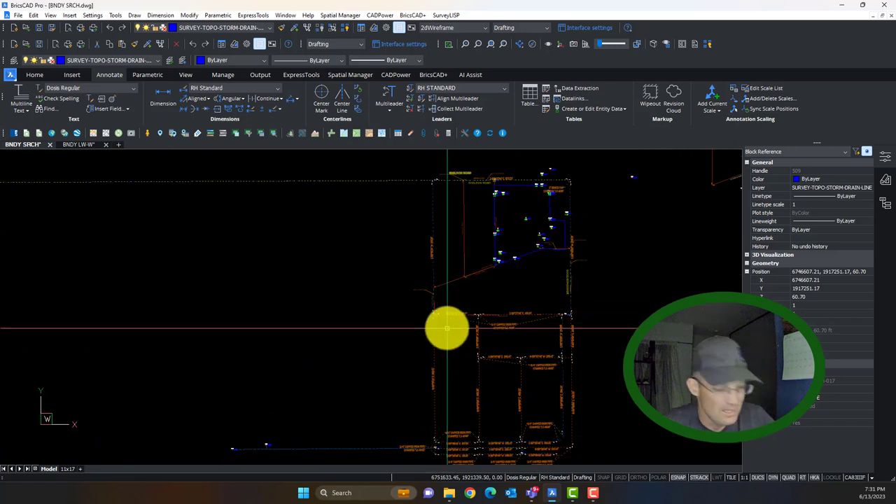
{"action": "mouse_move", "coordinate": [449, 493]}
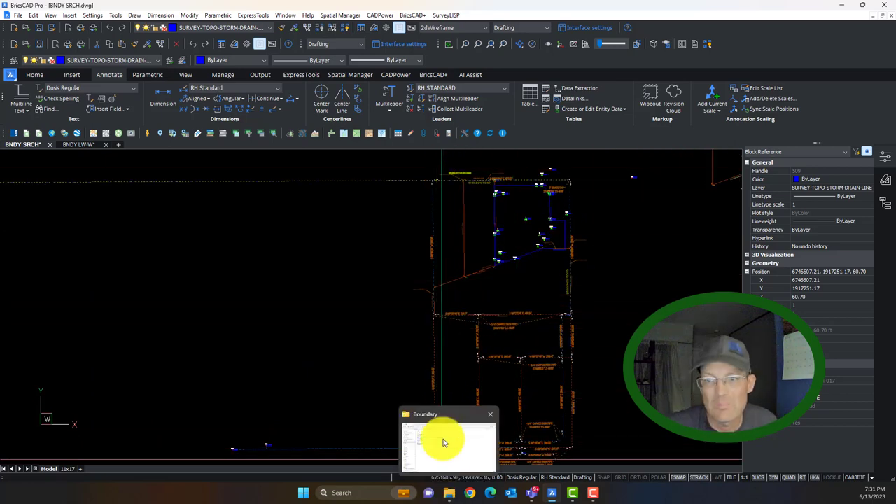
{"action": "scroll", "coordinate": [585, 271], "scroll_direction": "down", "scroll_amount": 2}
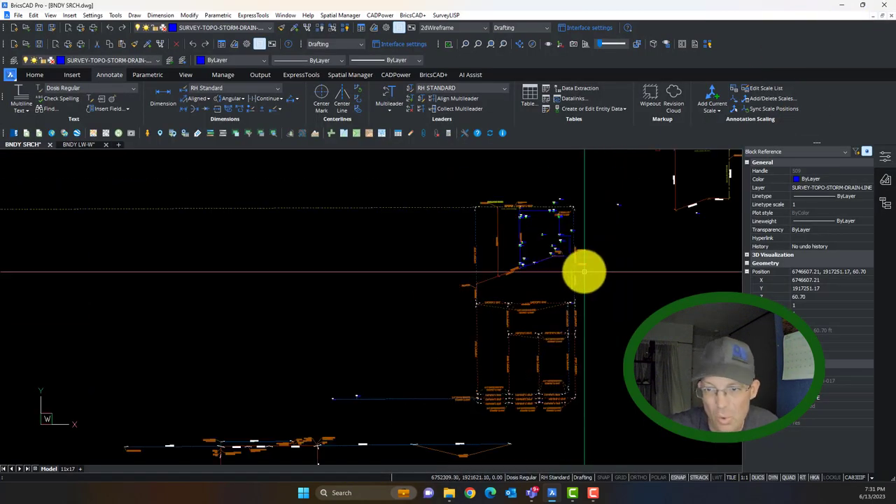
{"action": "key", "text": "Escape"}
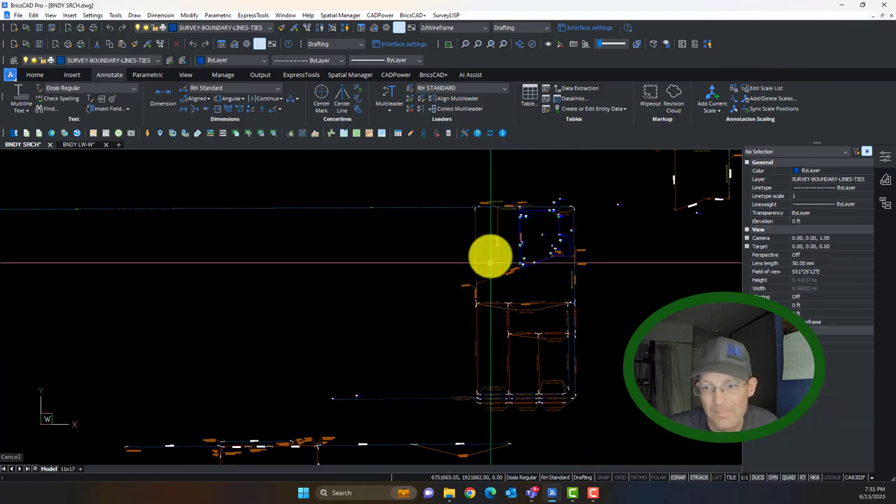
- Compare the lot block's northwest corner with the Sheldon Road line and the tie line at the block's south end
{"action": "scroll", "coordinate": [495, 252], "scroll_direction": "up", "scroll_amount": 3}
{"action": "scroll", "coordinate": [478, 172], "scroll_direction": "down", "scroll_amount": 3}
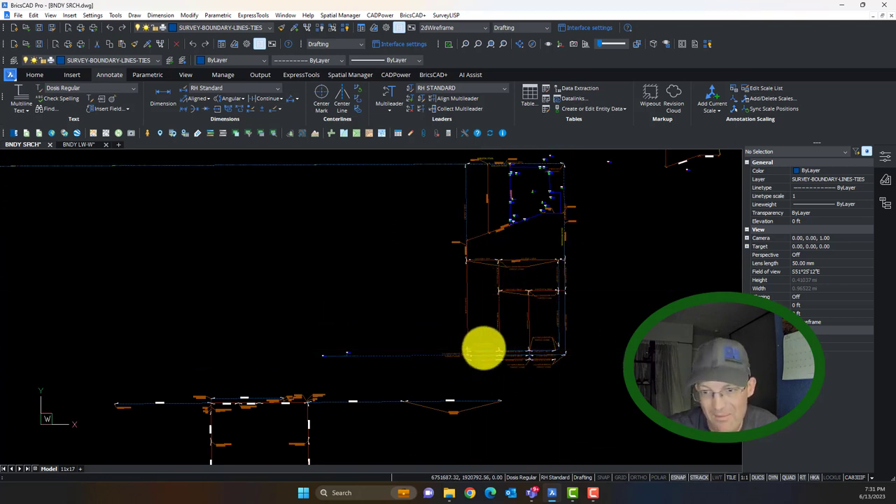
{"action": "middle_click_drag", "start_coordinate": [470, 167], "coordinate": [449, 222]}
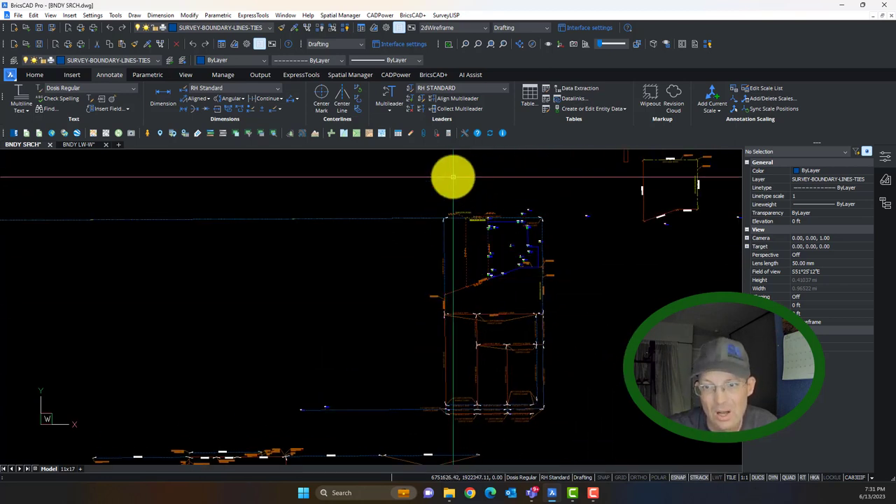
{"action": "scroll", "coordinate": [453, 176], "scroll_direction": "up", "scroll_amount": 3}
{"action": "scroll", "coordinate": [428, 240], "scroll_direction": "down", "scroll_amount": 3}
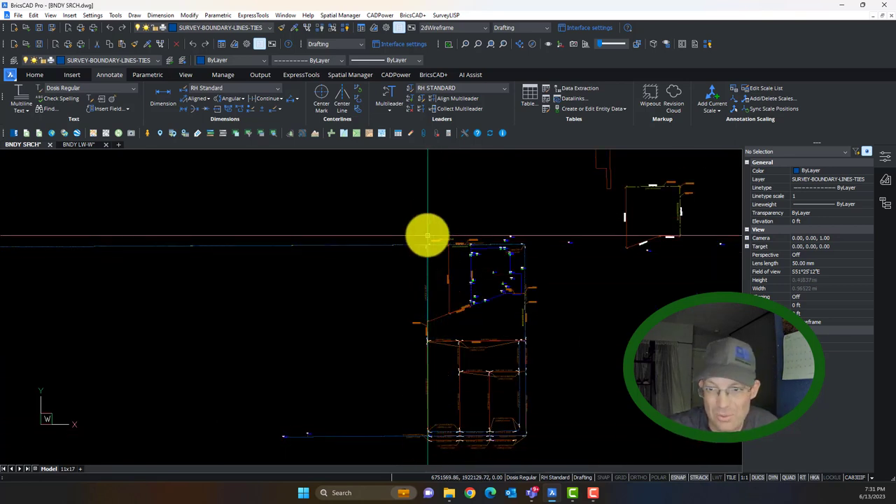
{"action": "mouse_move", "coordinate": [428, 250]}
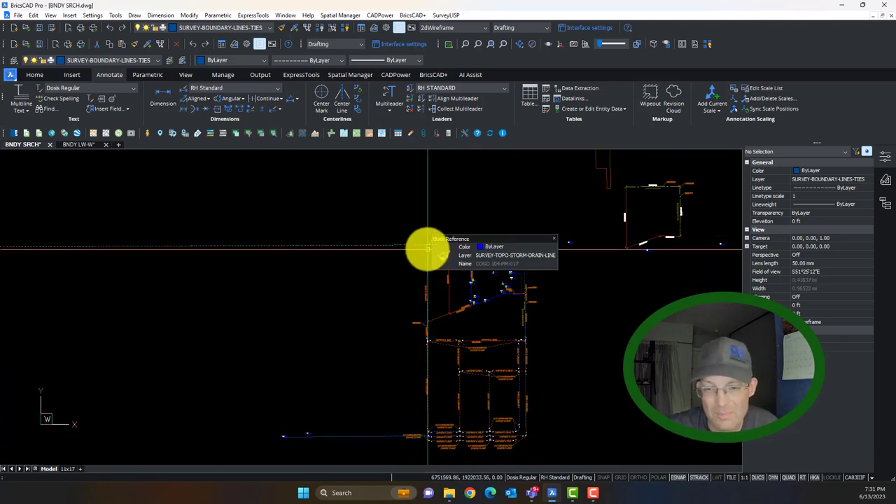
{"action": "scroll", "coordinate": [428, 259], "scroll_direction": "up", "scroll_amount": 4}
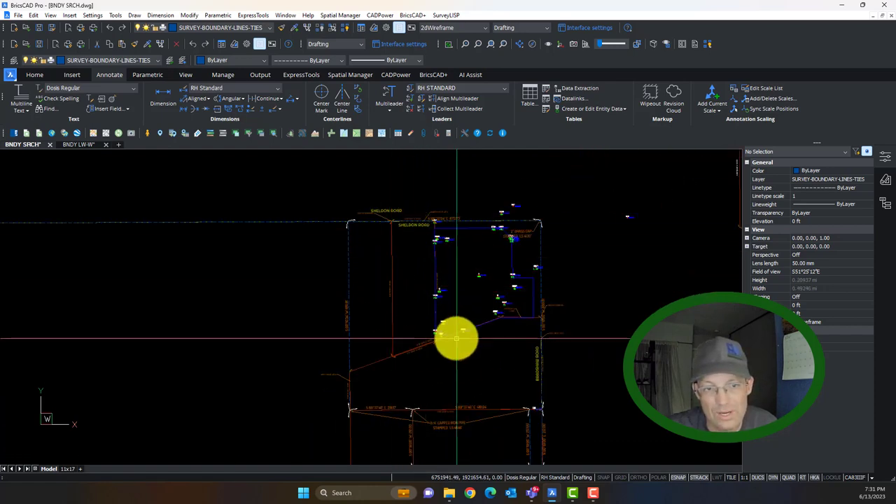
{"action": "scroll", "coordinate": [443, 284], "scroll_direction": "down", "scroll_amount": 4}
{"action": "middle_click_drag", "start_coordinate": [428, 294], "coordinate": [508, 288]}
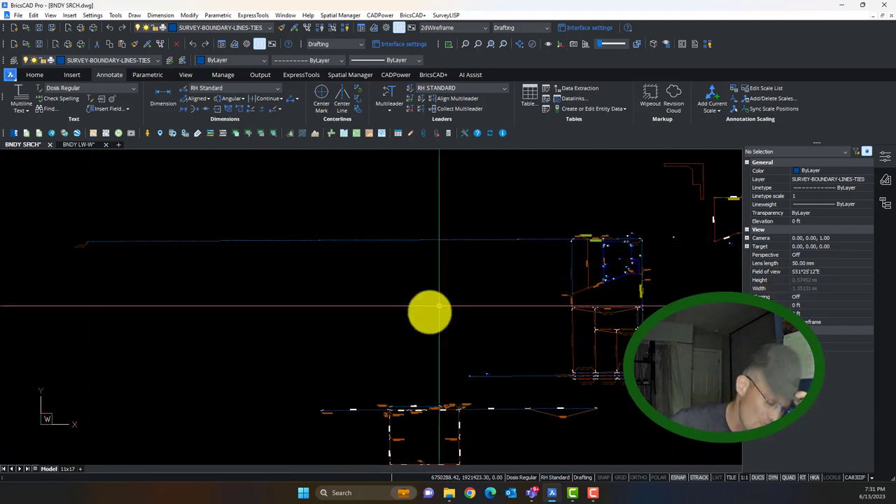
- Inspect the west line of Lot 5 and the Sheldon Road corners between the northwest corner and the "LS 4130" brass cap
{"action": "scroll", "coordinate": [606, 269], "scroll_direction": "up", "scroll_amount": 3}
{"action": "scroll", "coordinate": [606, 269], "scroll_direction": "up", "scroll_amount": 5}
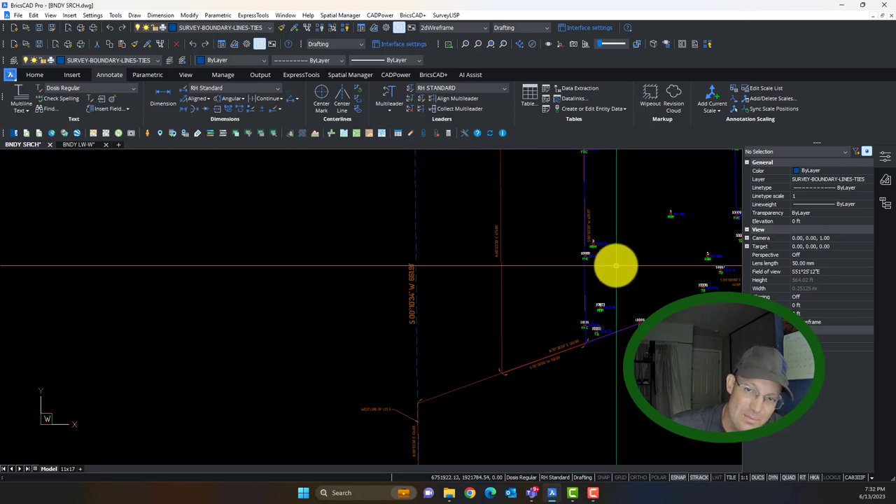
{"action": "scroll", "coordinate": [615, 266], "scroll_direction": "down", "scroll_amount": 4}
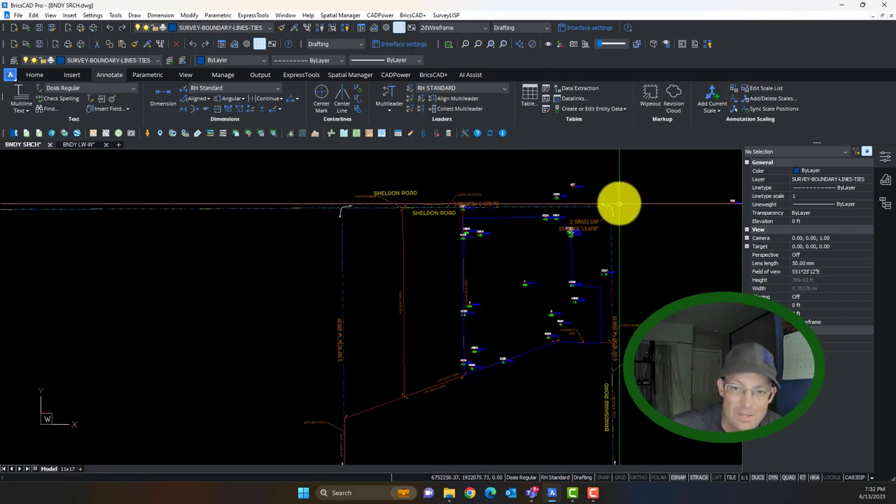
{"action": "mouse_move", "coordinate": [613, 209]}
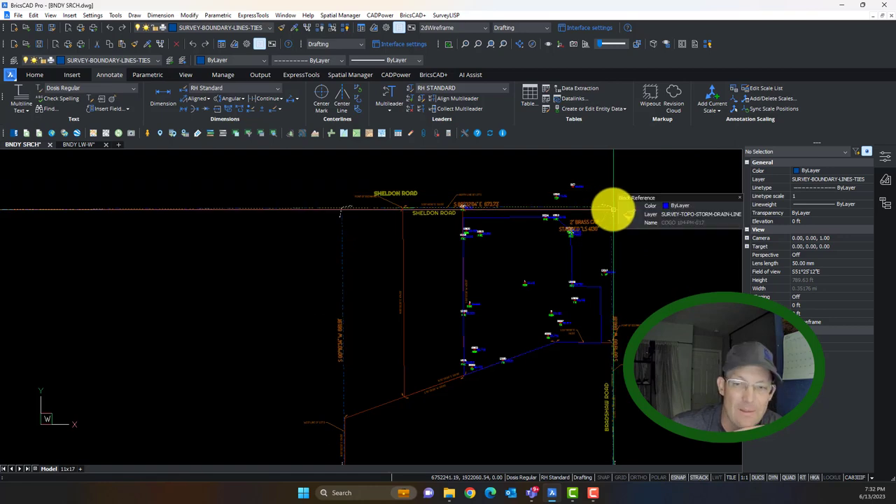
{"action": "scroll", "coordinate": [380, 322], "scroll_direction": "down", "scroll_amount": 3}
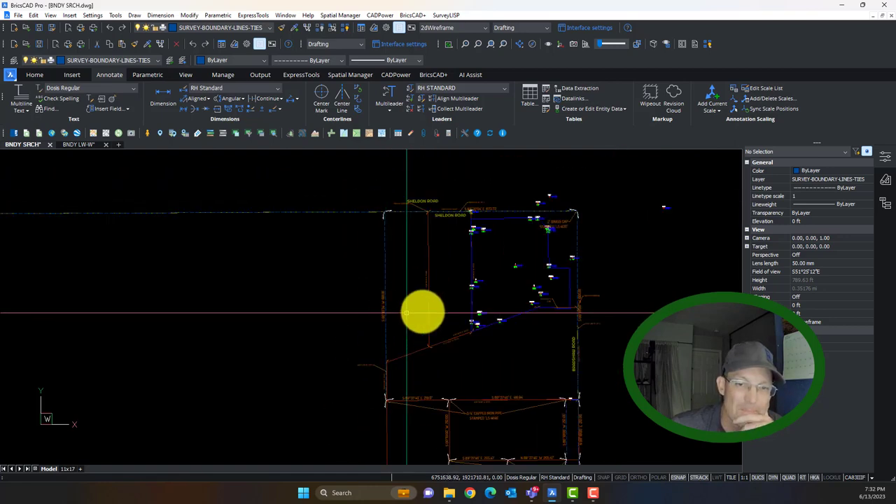
{"action": "scroll", "coordinate": [407, 313], "scroll_direction": "up", "scroll_amount": 3}
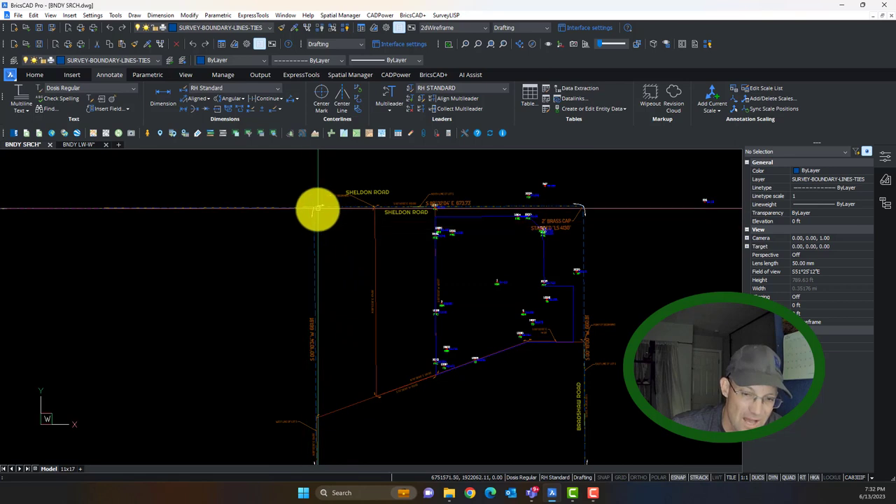
- Highlight the whole 104-PM-017 block reference again to review its extent around the surveyed points, and clear the selection
{"action": "scroll", "coordinate": [320, 222], "scroll_direction": "down", "scroll_amount": 5}
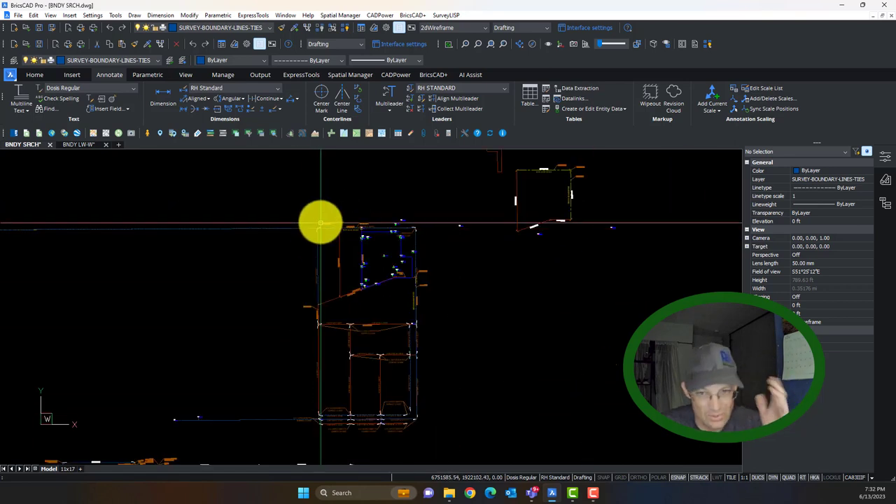
{"action": "left_click", "coordinate": [368, 387]}
{"action": "left_click", "coordinate": [346, 359]}
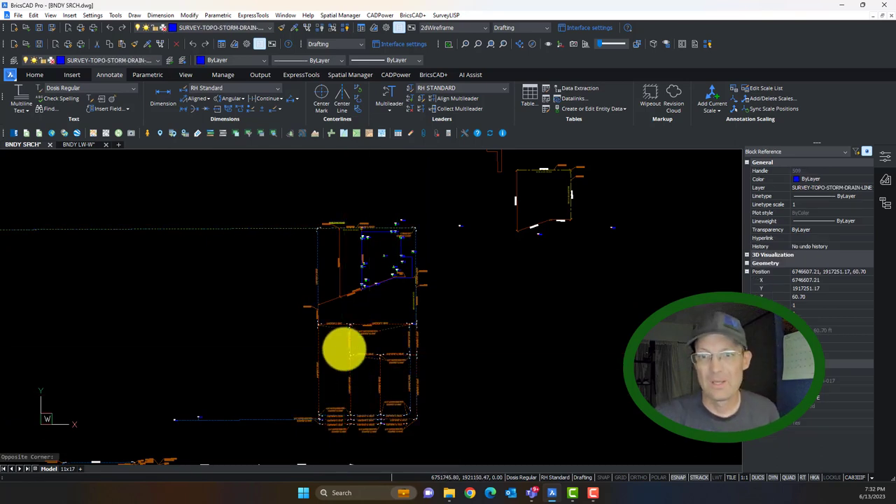
{"action": "key", "text": "Escape"}
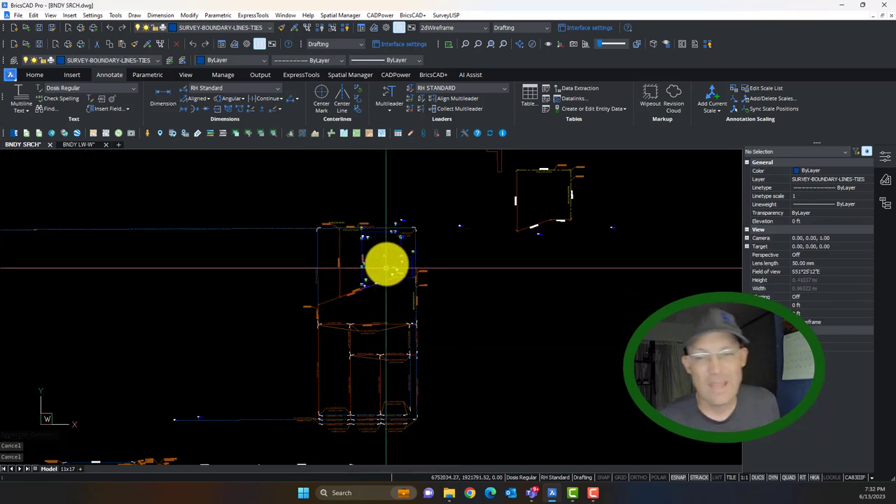
{"action": "scroll", "coordinate": [386, 265], "scroll_direction": "up", "scroll_amount": 3}
{"action": "scroll", "coordinate": [315, 282], "scroll_direction": "down", "scroll_amount": 3}
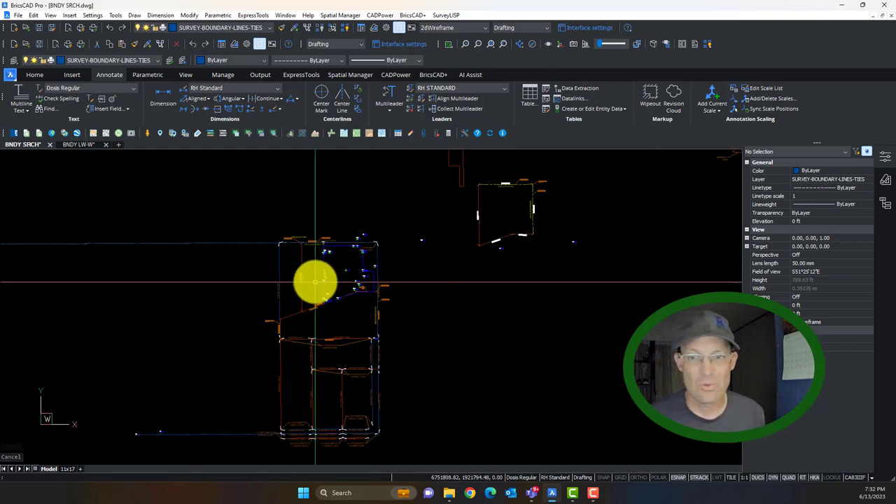
- Try to draw a line from the northwest corner on Sheldon Road down to point 500 on the south tie line
{"action": "middle_click_drag", "start_coordinate": [63, 249], "coordinate": [369, 226]}
{"action": "scroll", "coordinate": [251, 237], "scroll_direction": "down", "scroll_amount": 2}
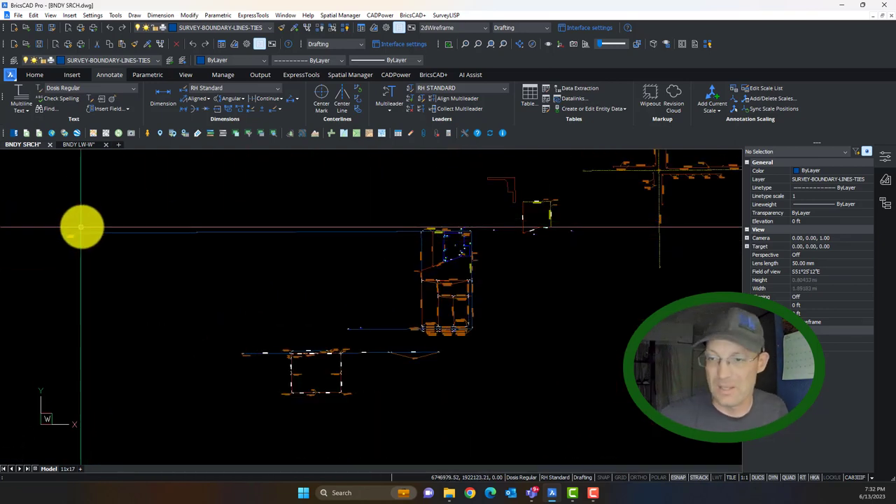
{"action": "scroll", "coordinate": [423, 242], "scroll_direction": "up", "scroll_amount": 4}
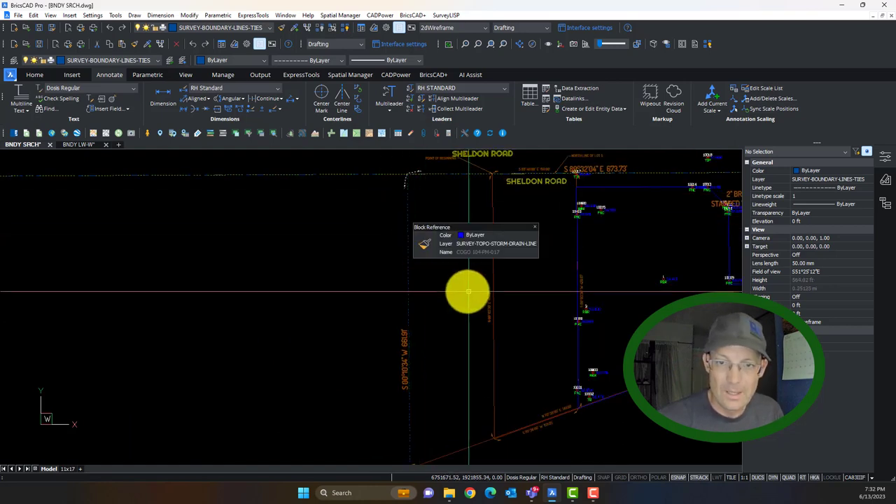
{"action": "mouse_move", "coordinate": [506, 310]}
{"action": "middle_mouse_down"}
{"action": "mouse_move", "coordinate": [306, 279]}
{"action": "mouse_move", "coordinate": [301, 341]}
{"action": "mouse_move", "coordinate": [342, 337]}
{"action": "middle_mouse_up"}
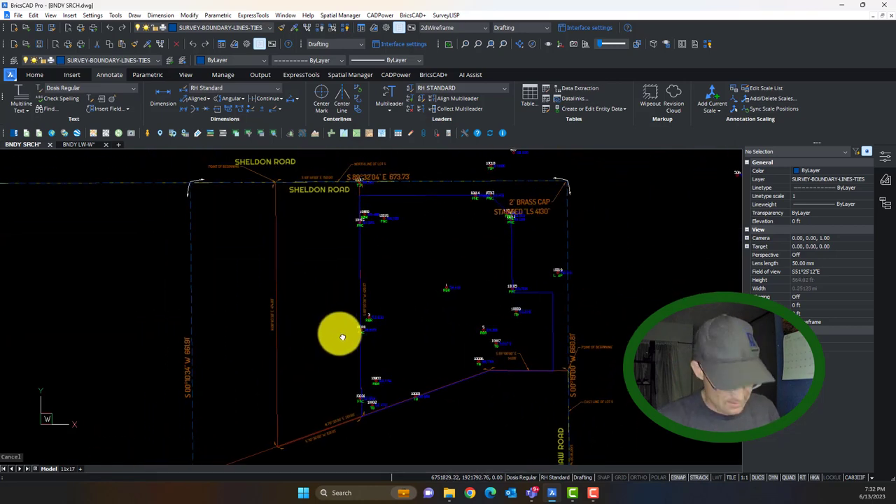
{"action": "mouse_move", "coordinate": [244, 312]}
{"action": "middle_mouse_down"}
{"action": "mouse_move", "coordinate": [287, 313]}
{"action": "mouse_move", "coordinate": [296, 333]}
{"action": "middle_mouse_up"}
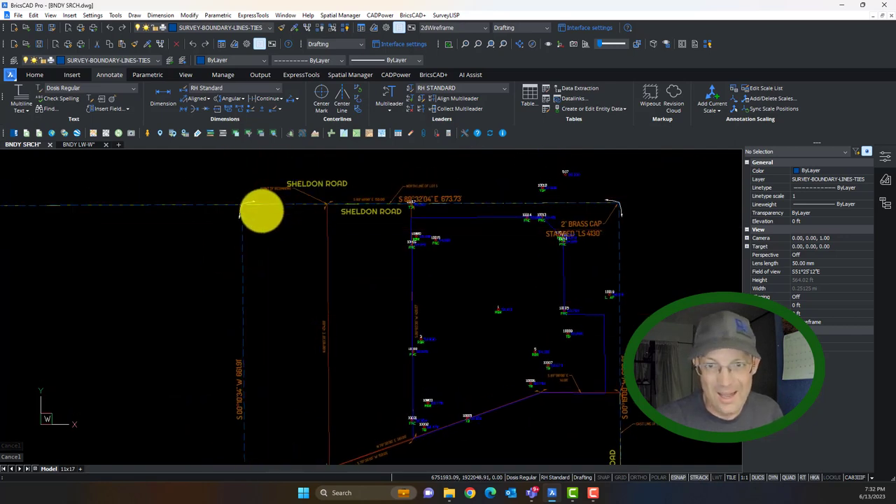
{"action": "scroll", "coordinate": [285, 249], "scroll_direction": "up", "scroll_amount": 6}
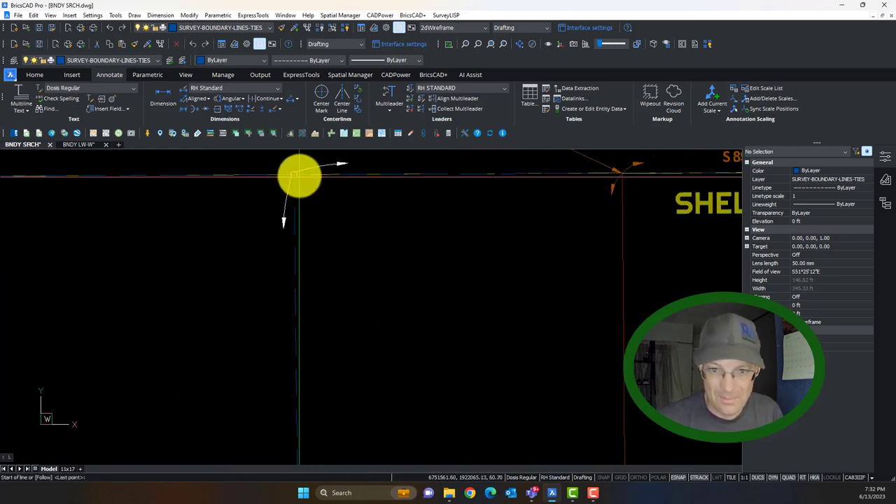
{"action": "left_click", "coordinate": [299, 176]}
{"action": "scroll", "coordinate": [343, 194], "scroll_direction": "down", "scroll_amount": 10}
{"action": "middle_click_drag", "start_coordinate": [369, 304], "coordinate": [322, 119]}
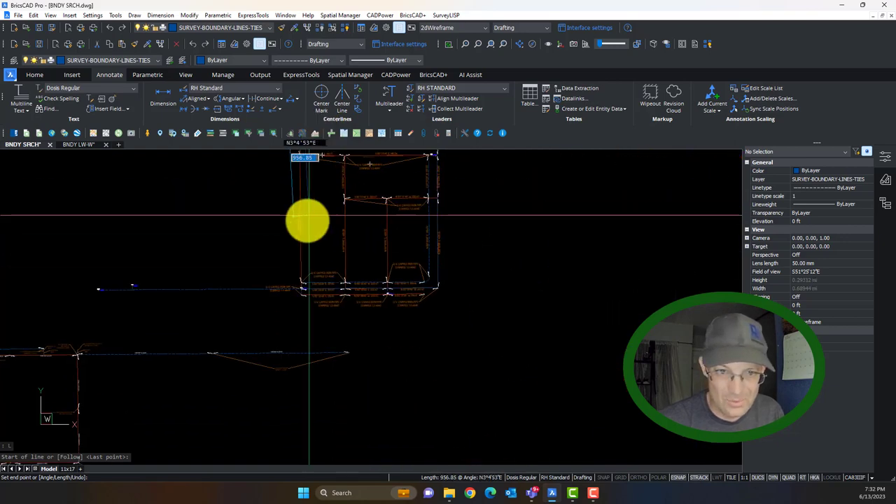
{"action": "scroll", "coordinate": [298, 280], "scroll_direction": "up", "scroll_amount": 5}
{"action": "scroll", "coordinate": [326, 226], "scroll_direction": "down", "scroll_amount": 4}
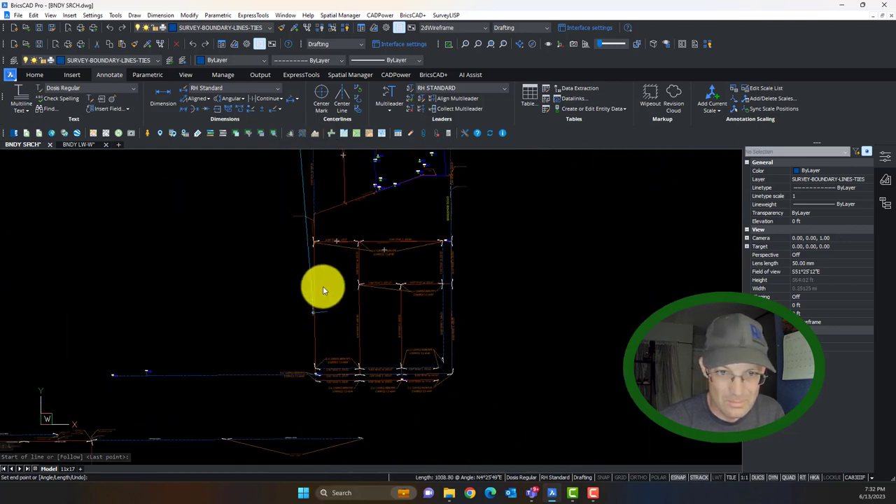
{"action": "scroll", "coordinate": [315, 282], "scroll_direction": "up", "scroll_amount": 8}
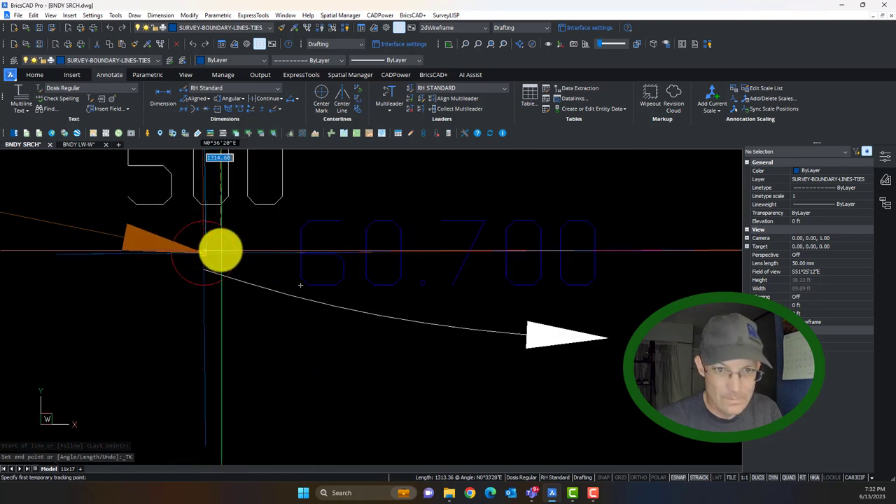
{"action": "scroll", "coordinate": [336, 300], "scroll_direction": "up", "scroll_amount": 2}
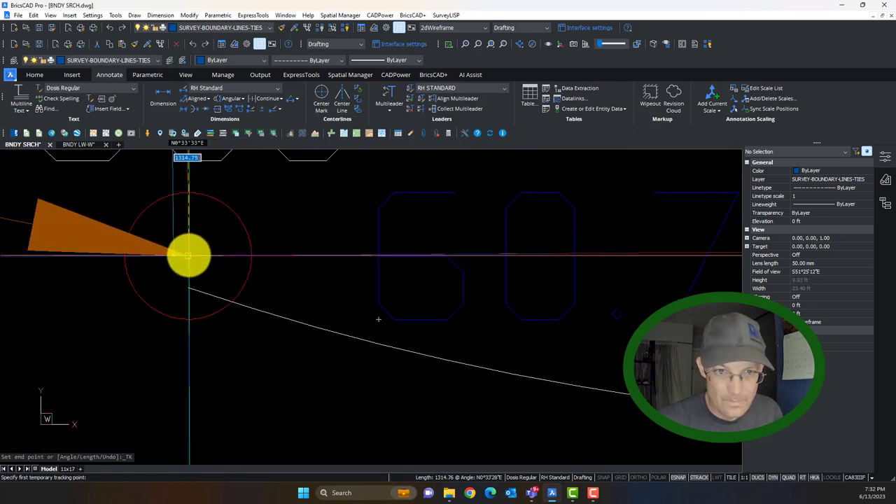
{"action": "left_click", "coordinate": [189, 255]}
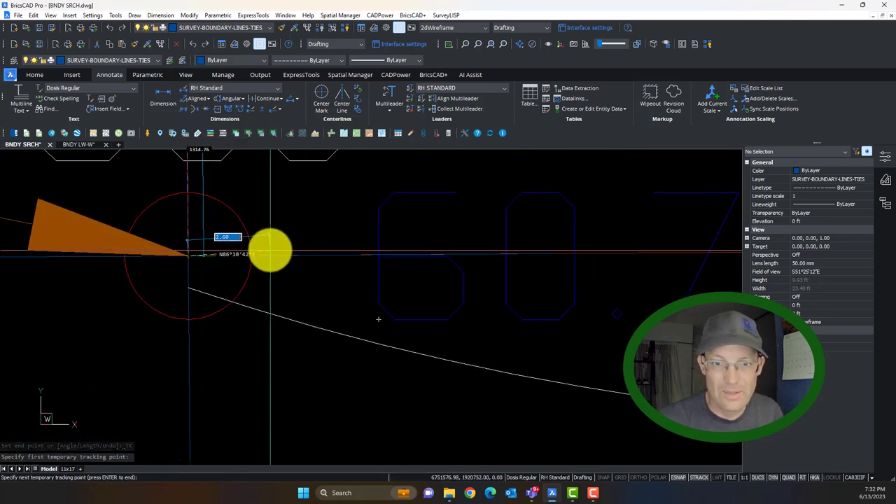
{"action": "type", "text": "U"}
{"action": "key", "text": "Return"}
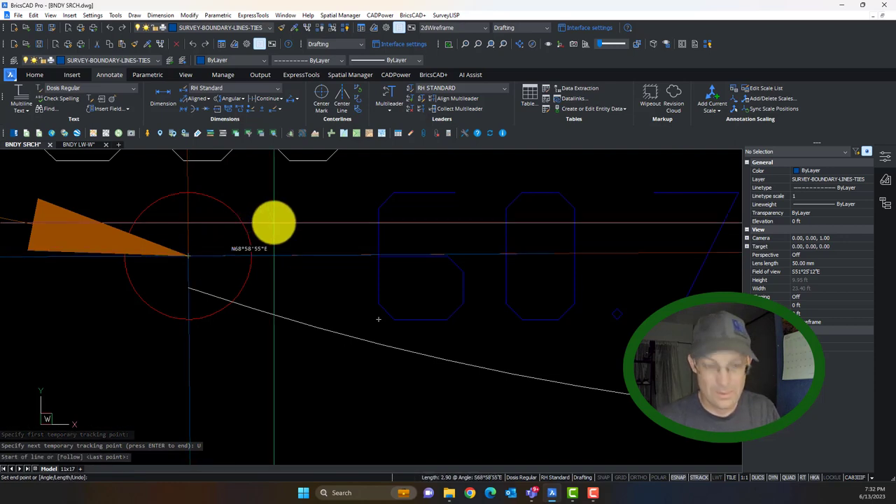
{"action": "key", "text": "Escape"}
{"action": "scroll", "coordinate": [284, 228], "scroll_direction": "down", "scroll_amount": 5}
{"action": "middle_click_drag", "start_coordinate": [350, 218], "coordinate": [336, 316]}
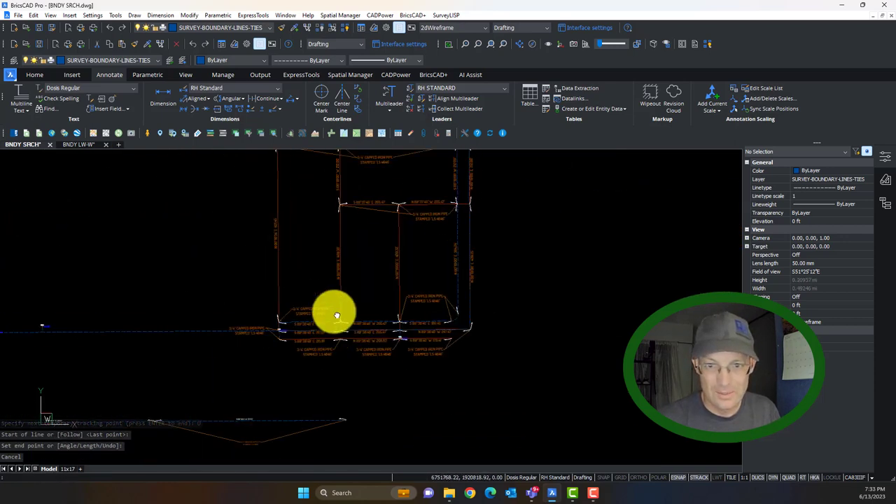
{"action": "left_click", "coordinate": [277, 254]}
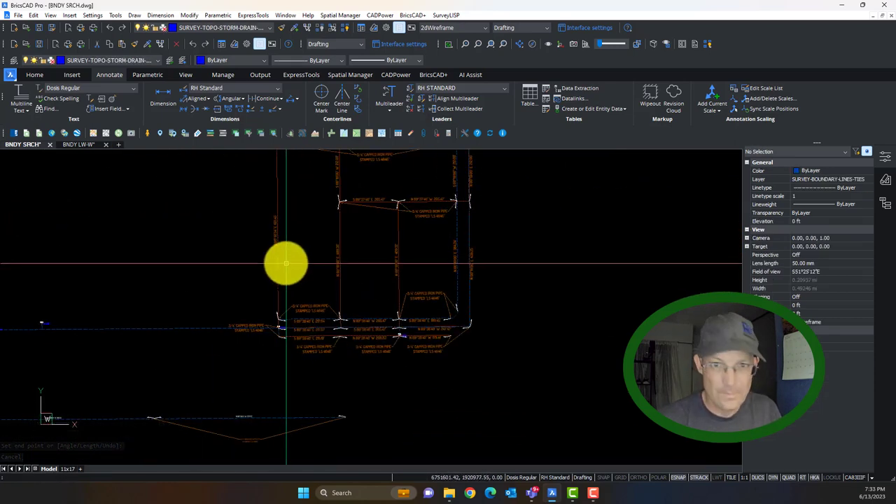
{"action": "key", "text": "Delete"}
{"action": "key", "text": "ctrl+z"}
- Draw the west line from the northwest corner on Sheldon Road to surveyed point 500 on the south tie line
{"action": "middle_click_drag", "start_coordinate": [291, 155], "coordinate": [305, 429]}
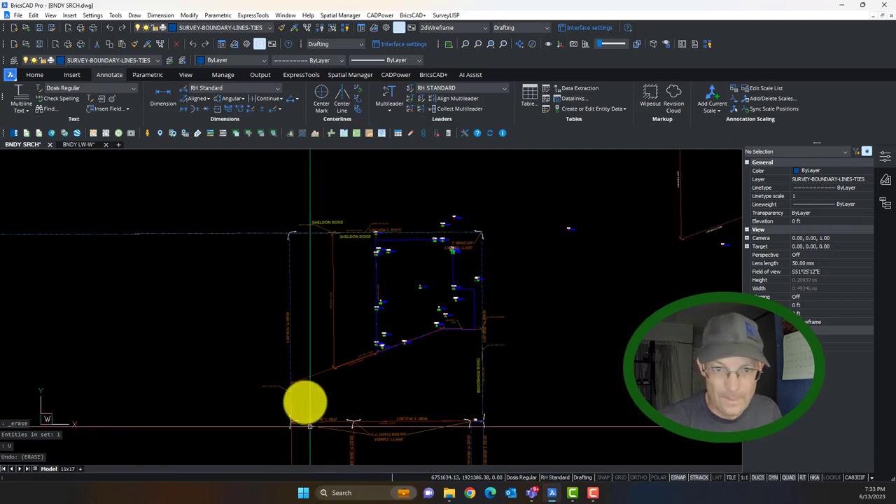
{"action": "scroll", "coordinate": [299, 256], "scroll_direction": "up", "scroll_amount": 5}
{"action": "scroll", "coordinate": [260, 178], "scroll_direction": "up", "scroll_amount": 4}
{"action": "middle_click_drag", "start_coordinate": [258, 183], "coordinate": [257, 215]}
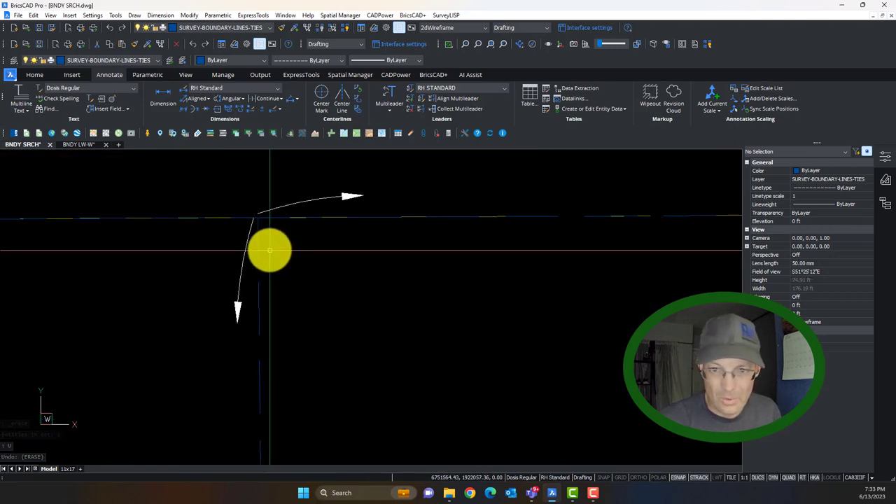
{"action": "scroll", "coordinate": [257, 223], "scroll_direction": "up", "scroll_amount": 4}
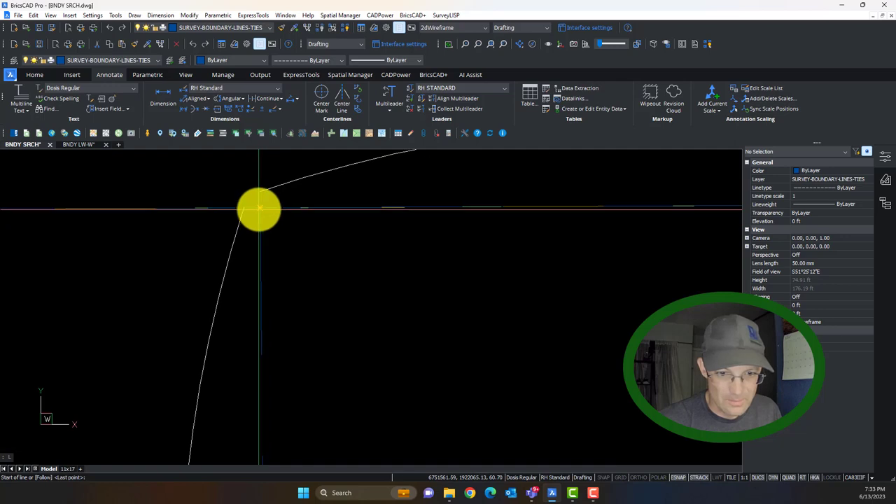
{"action": "left_click", "coordinate": [259, 208]}
{"action": "scroll", "coordinate": [342, 248], "scroll_direction": "down", "scroll_amount": 3}
{"action": "scroll", "coordinate": [374, 255], "scroll_direction": "down", "scroll_amount": 8}
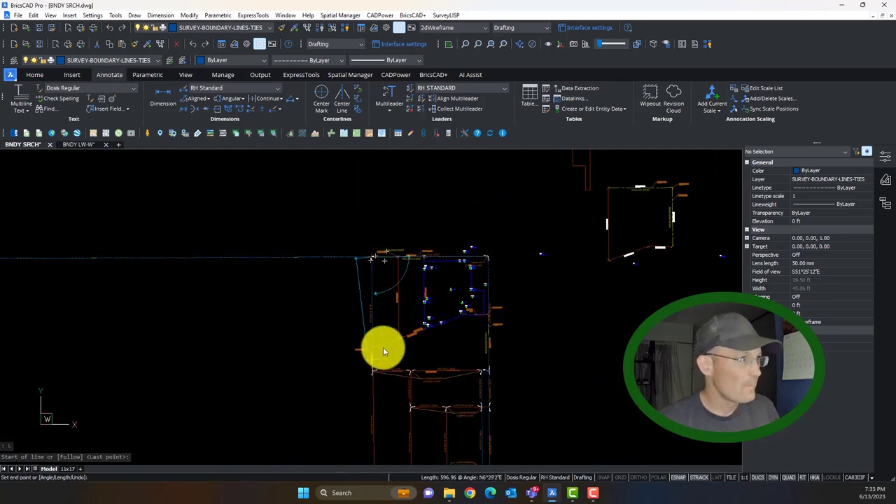
{"action": "middle_click_drag", "start_coordinate": [383, 349], "coordinate": [351, 220]}
{"action": "scroll", "coordinate": [324, 286], "scroll_direction": "up", "scroll_amount": 4}
{"action": "scroll", "coordinate": [320, 283], "scroll_direction": "up", "scroll_amount": 5}
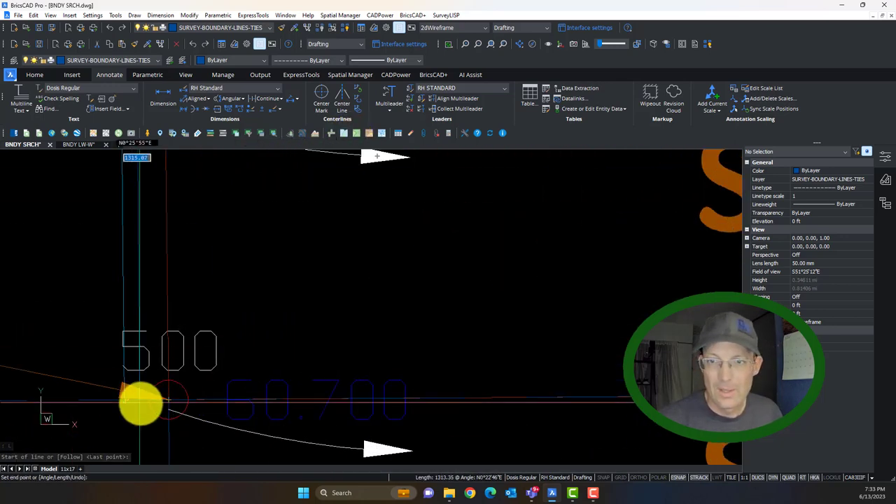
{"action": "left_click", "coordinate": [165, 400]}
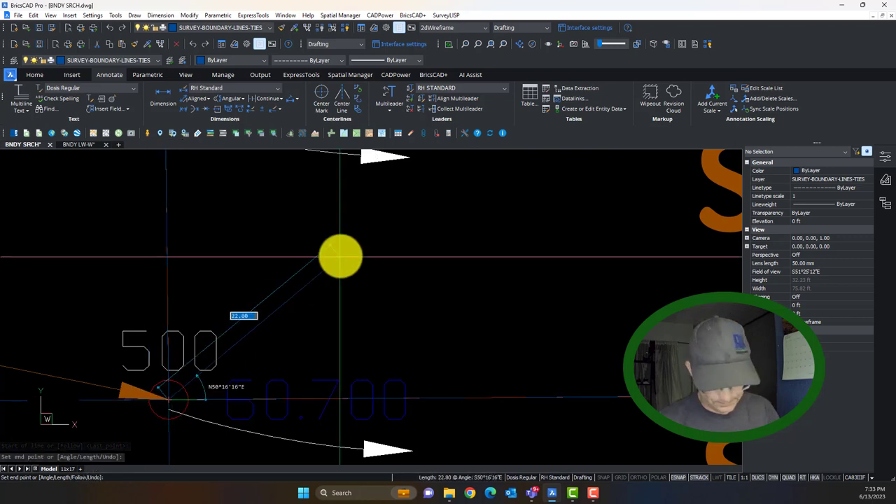
- Move the 104-PM-017 lot block to open space southeast of the surveyed boundary and tie lines
{"action": "scroll", "coordinate": [341, 255], "scroll_direction": "down", "scroll_amount": 10}
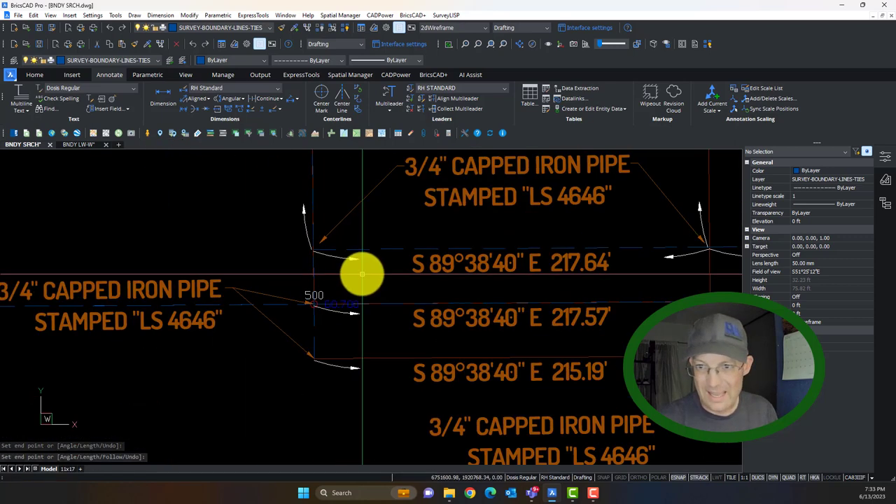
{"action": "left_click", "coordinate": [455, 314]}
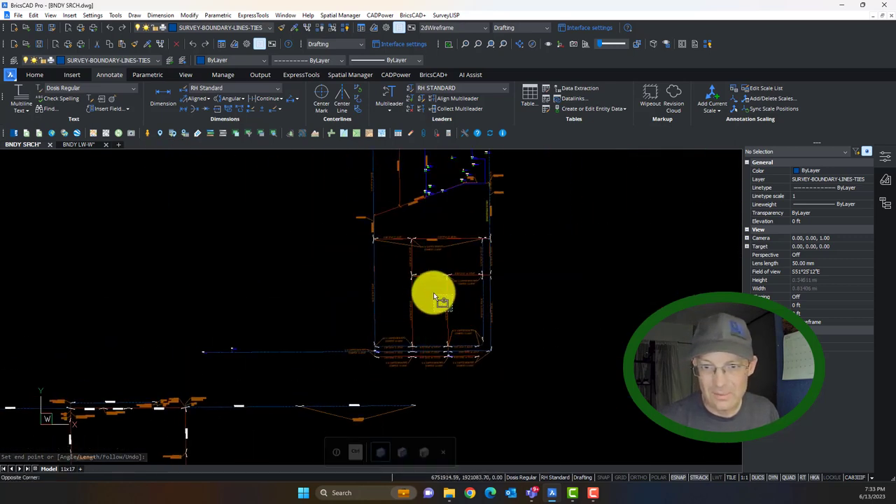
{"action": "left_click", "coordinate": [435, 295]}
{"action": "type", "text": "m"}
{"action": "key", "text": "Return"}
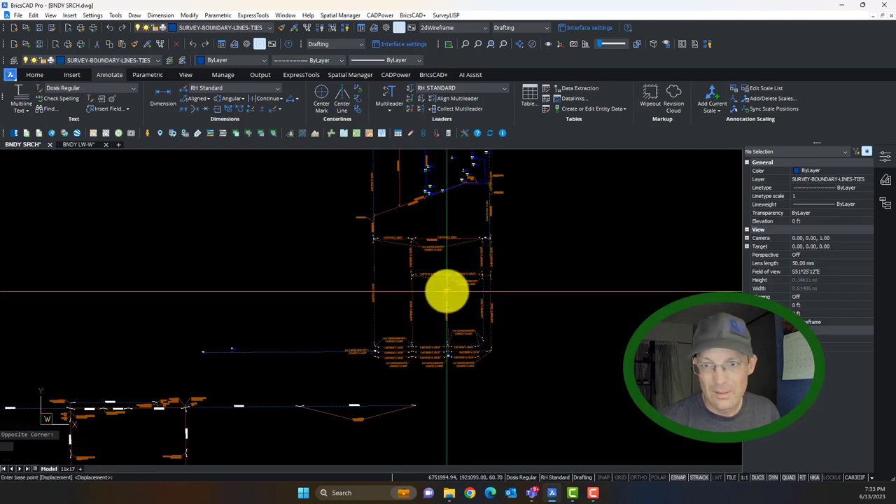
{"action": "left_click", "coordinate": [447, 292]}
{"action": "scroll", "coordinate": [241, 269], "scroll_direction": "down", "scroll_amount": 3}
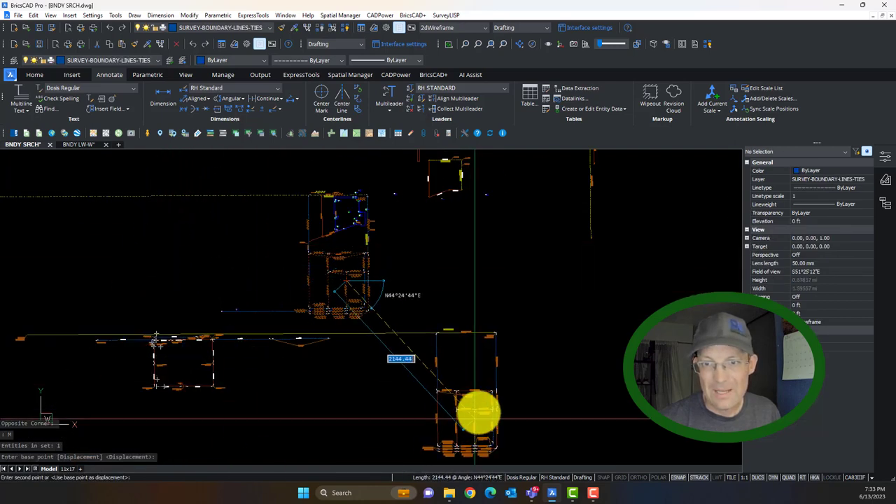
{"action": "left_click", "coordinate": [476, 379]}
{"action": "scroll", "coordinate": [306, 235], "scroll_direction": "up", "scroll_amount": 1}
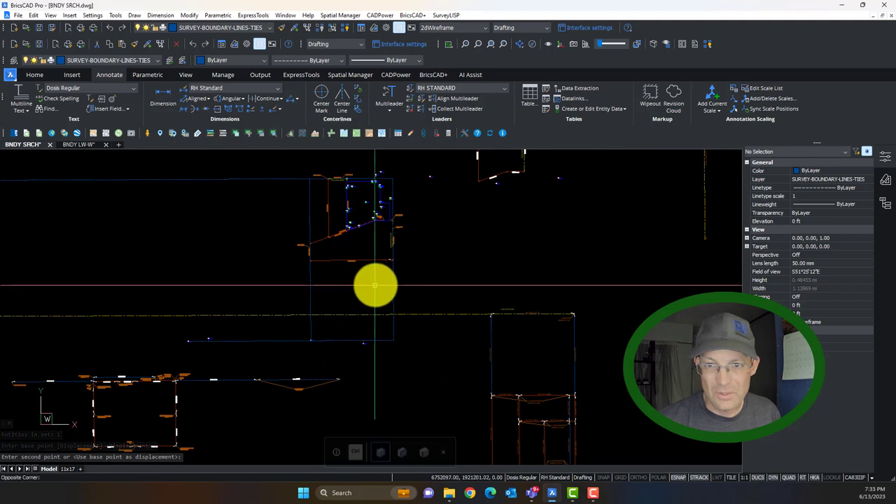
{"action": "key", "text": "Escape"}
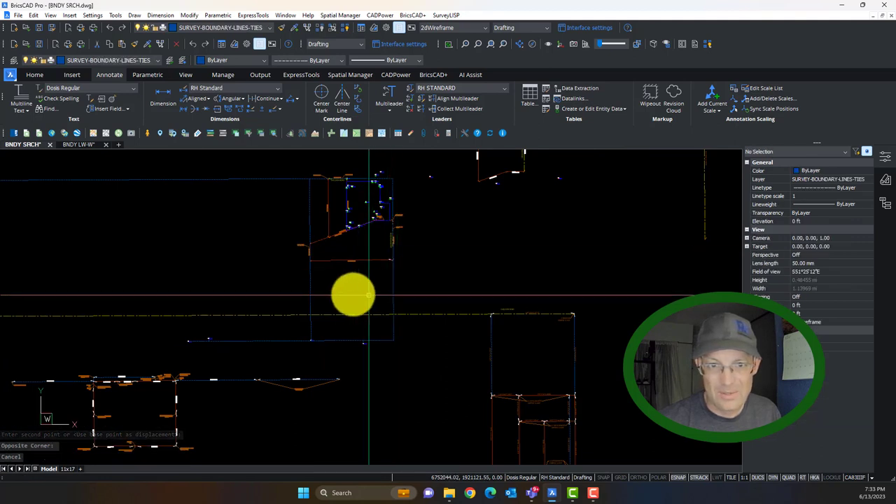
- Select the Sheldon Road line and its westward tie, the upper east line, the west line and the south tie line segments
{"action": "scroll", "coordinate": [397, 171], "scroll_direction": "up", "scroll_amount": 3}
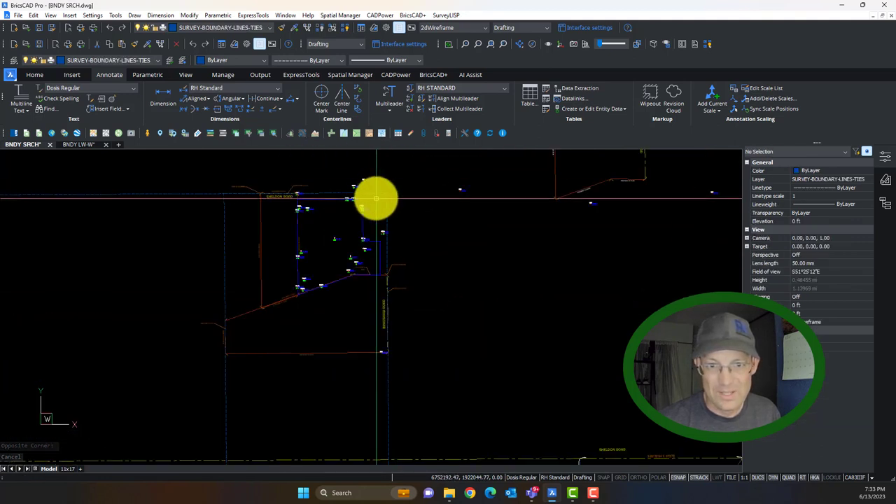
{"action": "left_click", "coordinate": [393, 222]}
{"action": "left_click", "coordinate": [382, 210]}
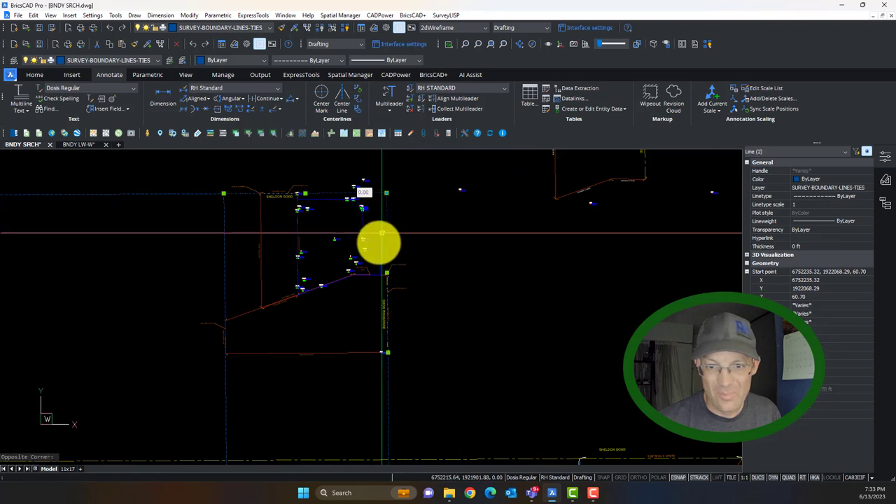
{"action": "scroll", "coordinate": [187, 174], "scroll_direction": "up", "scroll_amount": 1}
{"action": "scroll", "coordinate": [240, 254], "scroll_direction": "down", "scroll_amount": 3}
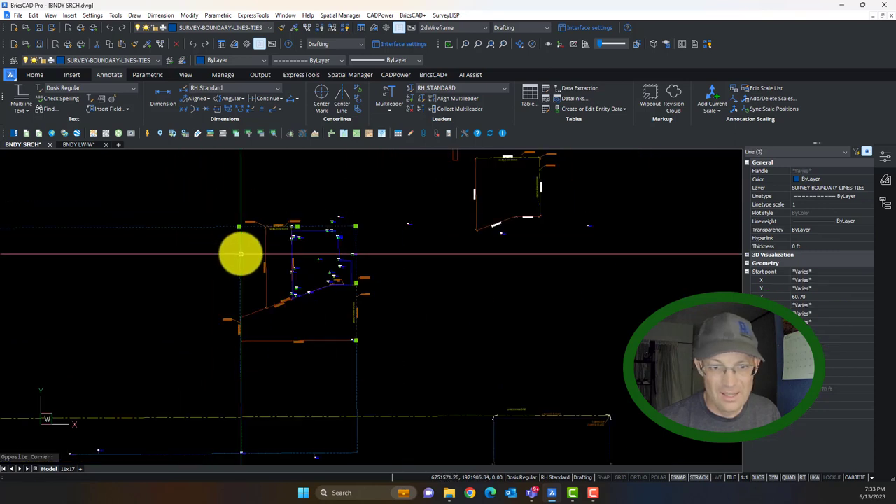
{"action": "left_click", "coordinate": [225, 248]}
{"action": "middle_click_drag", "start_coordinate": [236, 362], "coordinate": [266, 251]}
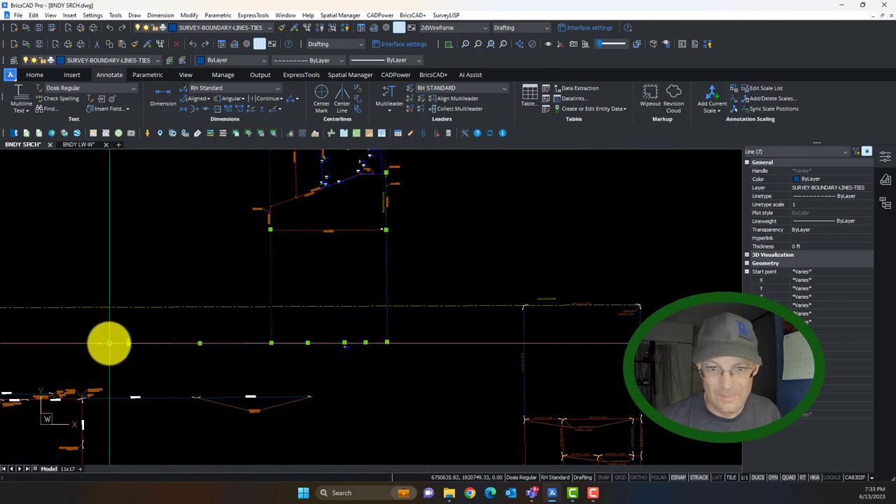
- Add the short tie lines at surveyed points 503 and 501 to the selection
{"action": "scroll", "coordinate": [117, 341], "scroll_direction": "up", "scroll_amount": 8}
{"action": "left_click", "coordinate": [203, 355]}
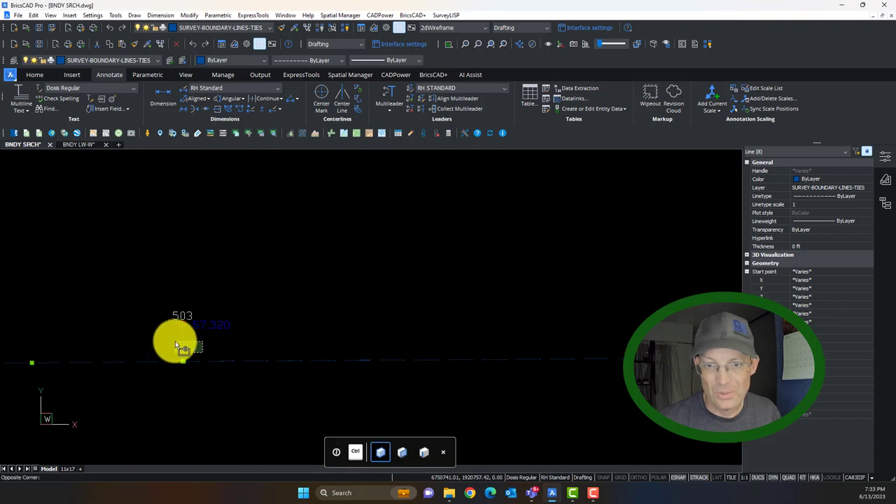
{"action": "left_click", "coordinate": [175, 341]}
{"action": "scroll", "coordinate": [184, 342], "scroll_direction": "down", "scroll_amount": 5}
{"action": "middle_click_drag", "start_coordinate": [581, 341], "coordinate": [160, 322]}
{"action": "middle_click_drag", "start_coordinate": [476, 337], "coordinate": [378, 342]}
{"action": "scroll", "coordinate": [243, 341], "scroll_direction": "up", "scroll_amount": 6}
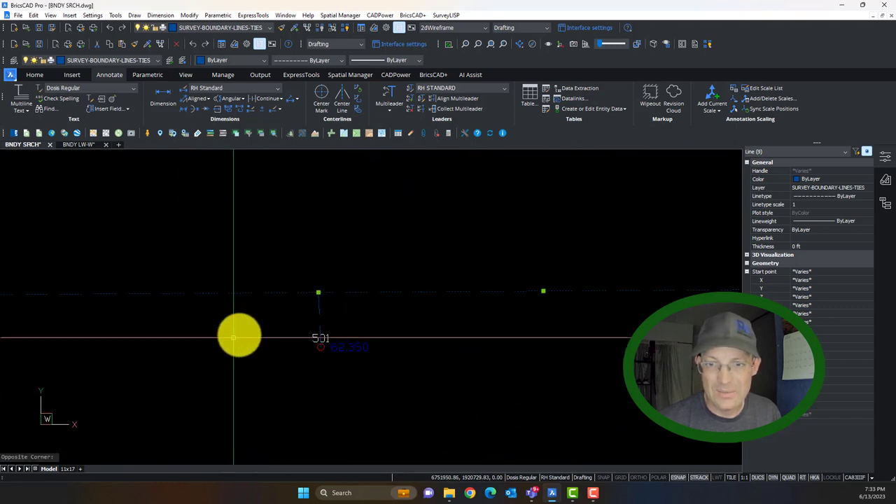
{"action": "left_click", "coordinate": [331, 317]}
{"action": "left_click_drag", "start_coordinate": [327, 318], "coordinate": [310, 308]}
{"action": "scroll", "coordinate": [272, 312], "scroll_direction": "down", "scroll_amount": 6}
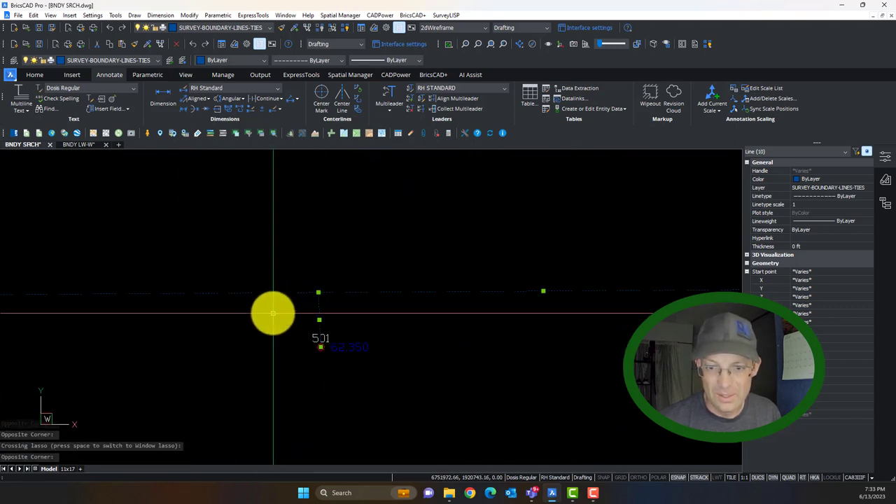
- Add the short tie line at surveyed point 508 to the selection
{"action": "scroll", "coordinate": [355, 237], "scroll_direction": "up", "scroll_amount": 5}
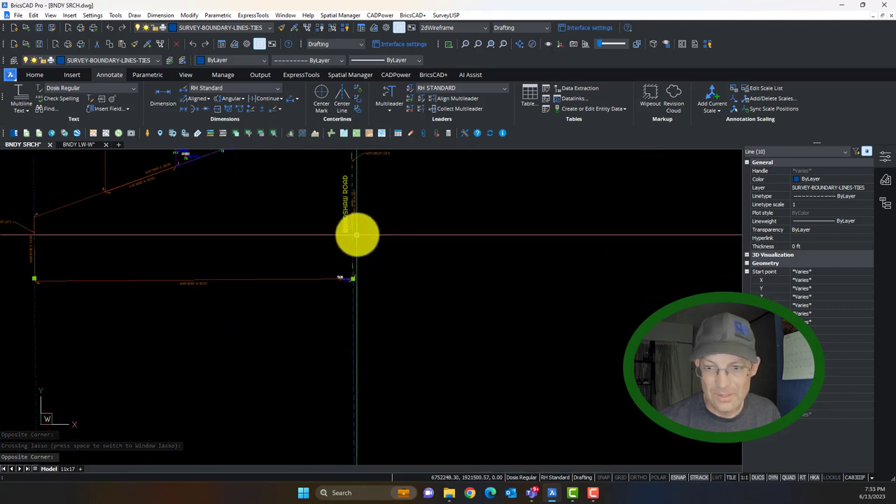
{"action": "middle_click_drag", "start_coordinate": [357, 235], "coordinate": [362, 349]}
{"action": "scroll", "coordinate": [365, 390], "scroll_direction": "up", "scroll_amount": 5}
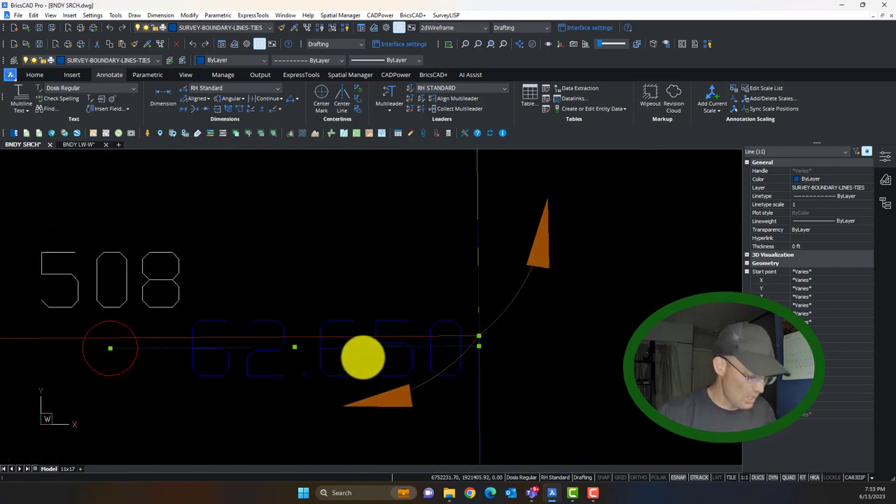
{"action": "scroll", "coordinate": [363, 358], "scroll_direction": "down", "scroll_amount": 3}
{"action": "scroll", "coordinate": [411, 379], "scroll_direction": "down", "scroll_amount": 4}
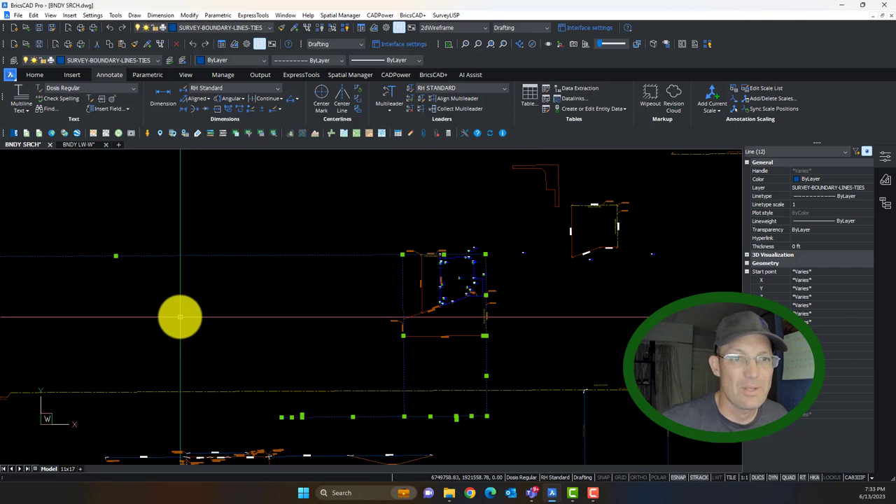
- Copy the selected tie lines and paste them into the BNDY LW-W drawing at their original coordinates
{"action": "key", "text": "ctrl+c"}
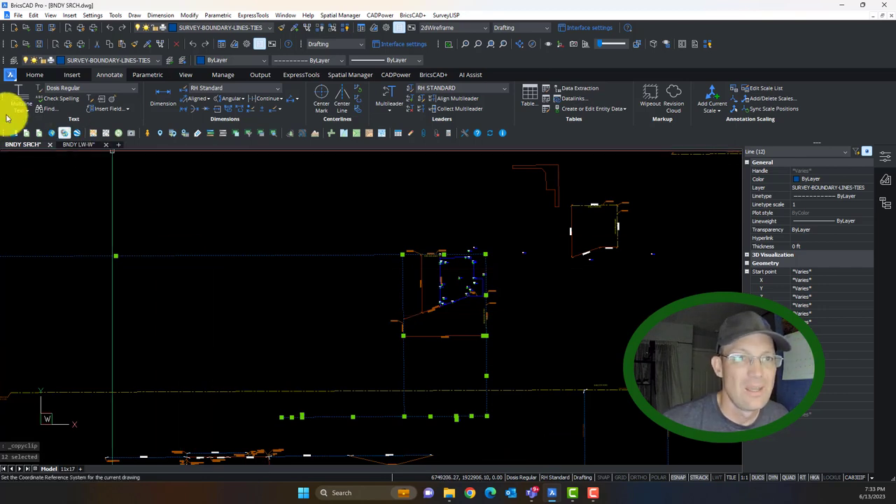
{"action": "left_click", "coordinate": [34, 15]}
{"action": "left_click", "coordinate": [51, 62]}
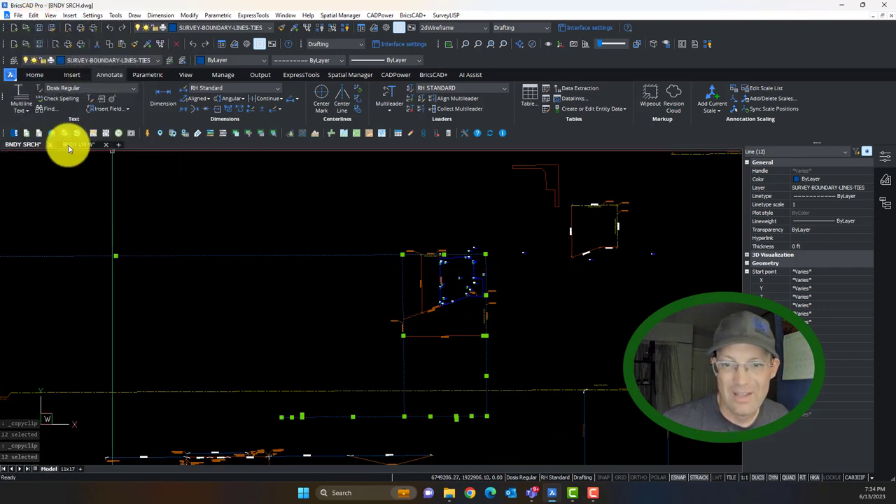
{"action": "left_click", "coordinate": [68, 144]}
{"action": "left_click", "coordinate": [33, 16]}
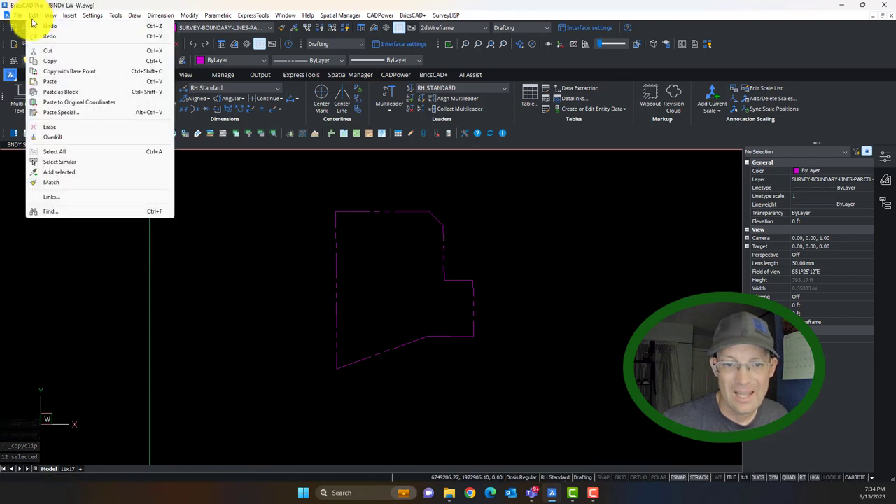
{"action": "left_click", "coordinate": [64, 105]}
{"action": "scroll", "coordinate": [336, 250], "scroll_direction": "down", "scroll_amount": 5}
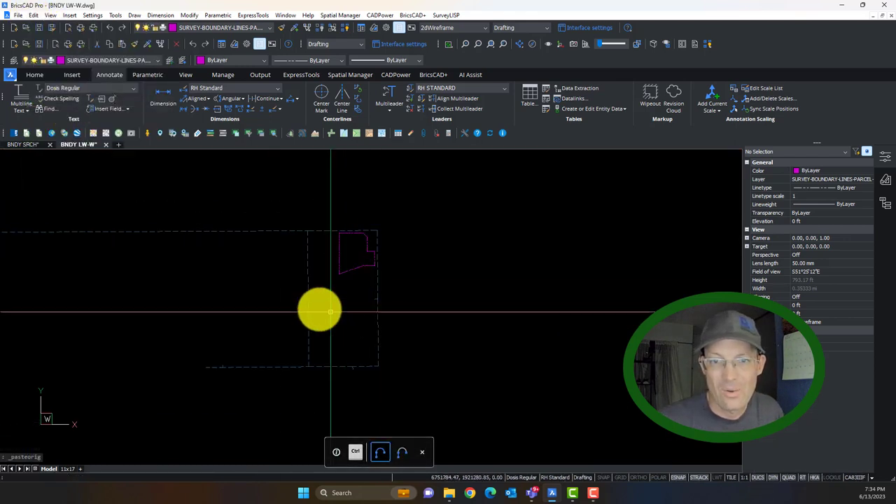
- Inspect the pasted tie lines around the subject parcel boundary, especially along its north side
{"action": "scroll", "coordinate": [403, 332], "scroll_direction": "up", "scroll_amount": 4}
{"action": "scroll", "coordinate": [271, 280], "scroll_direction": "down", "scroll_amount": 2}
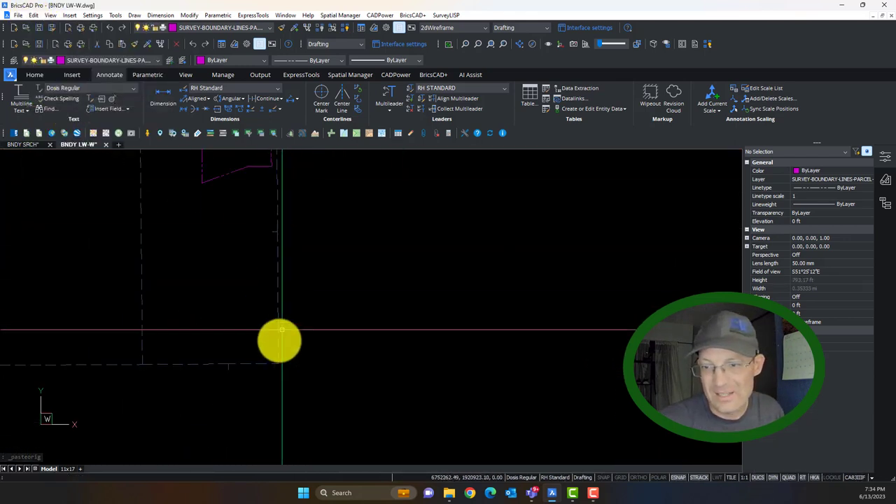
{"action": "middle_click_drag", "start_coordinate": [128, 307], "coordinate": [228, 386]}
{"action": "key", "text": "Escape"}
{"action": "scroll", "coordinate": [306, 179], "scroll_direction": "up", "scroll_amount": 6}
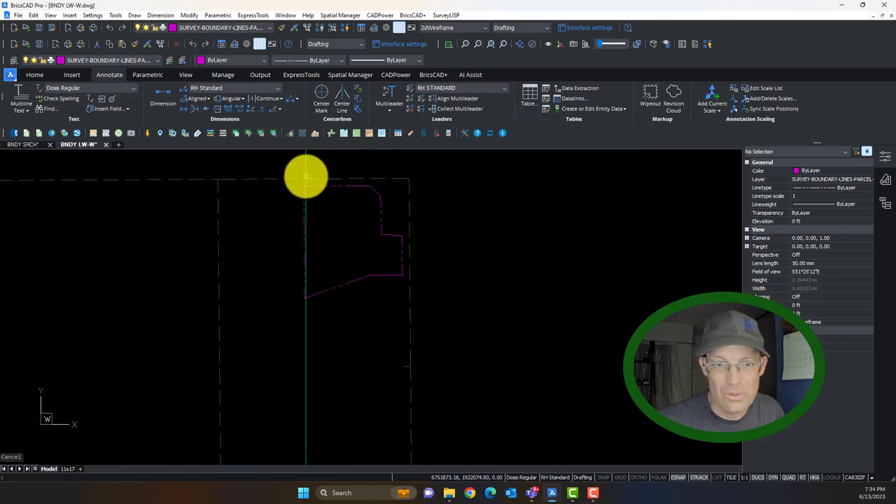
{"action": "scroll", "coordinate": [306, 190], "scroll_direction": "down", "scroll_amount": 4}
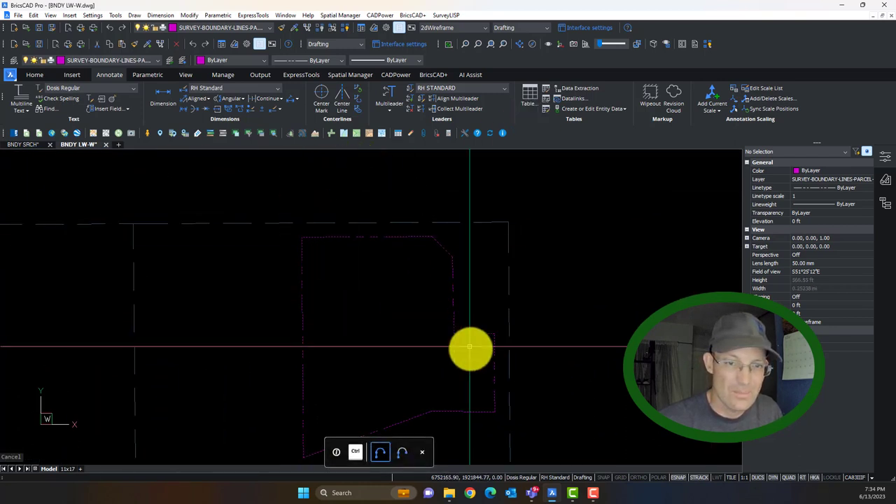
{"action": "middle_click_drag", "start_coordinate": [491, 394], "coordinate": [404, 289]}
{"action": "middle_click_drag", "start_coordinate": [399, 250], "coordinate": [475, 376]}
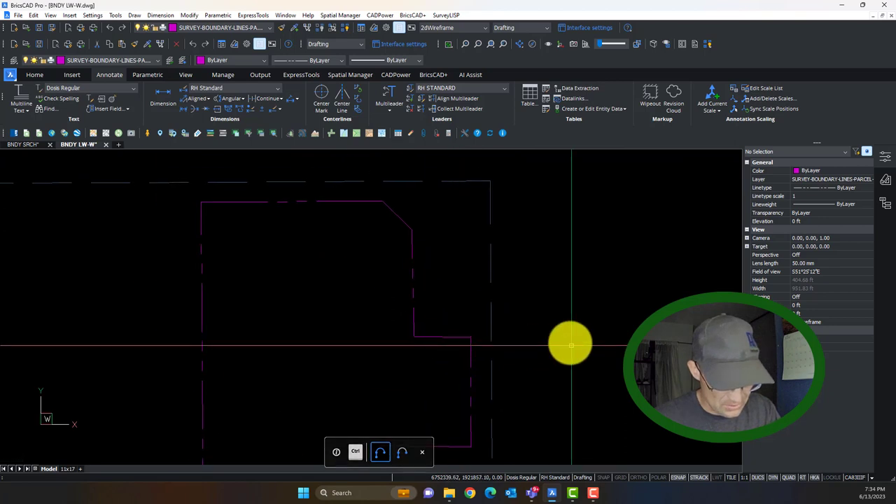
{"action": "scroll", "coordinate": [159, 242], "scroll_direction": "up", "scroll_amount": 3}
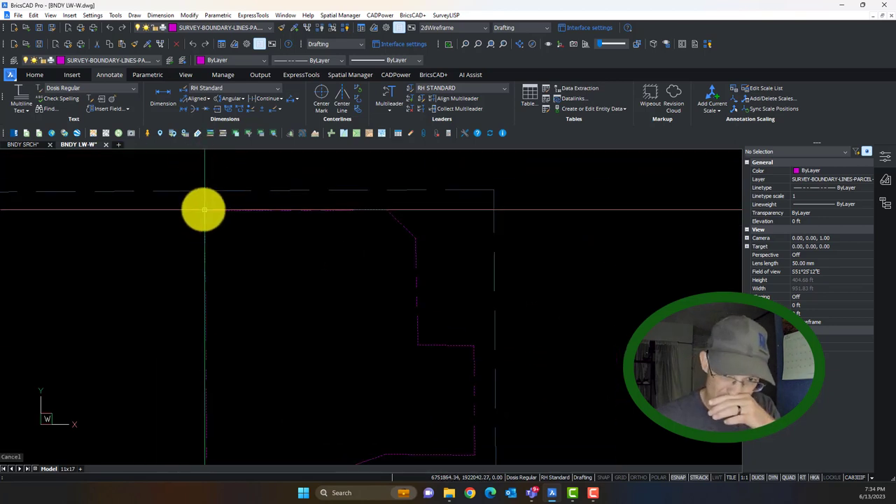
{"action": "middle_click_drag", "start_coordinate": [220, 233], "coordinate": [287, 234]}
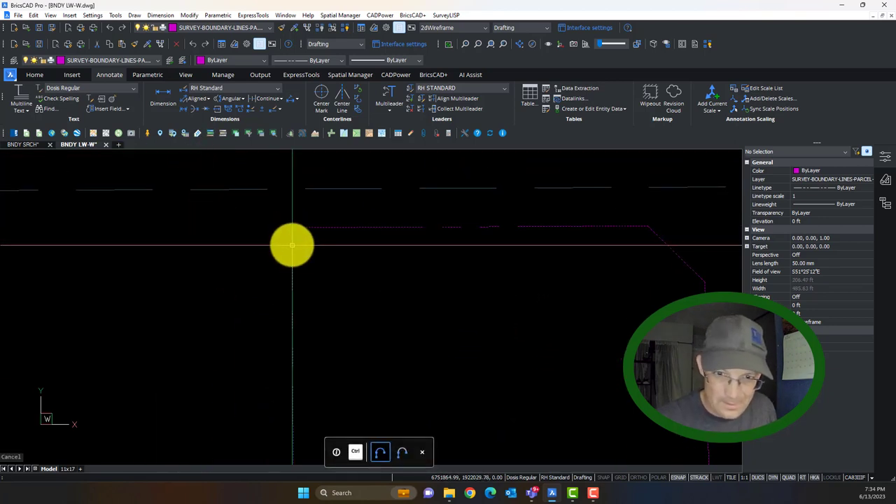
- Draw a line from the parcel's northwest corner south along its west line to that line's midpoint
{"action": "type", "text": "l"}
{"action": "key", "text": "Return"}
{"action": "left_click", "coordinate": [291, 232]}
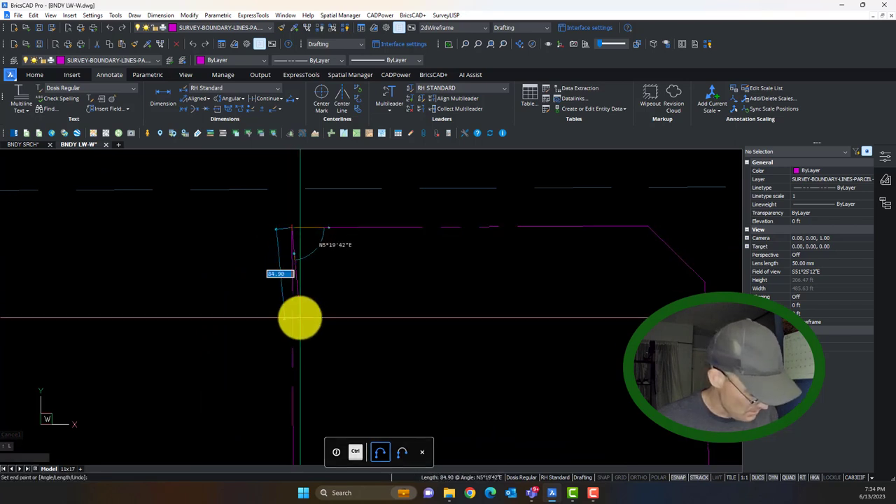
{"action": "scroll", "coordinate": [299, 317], "scroll_direction": "down", "scroll_amount": 5}
{"action": "left_click", "coordinate": [301, 377]}
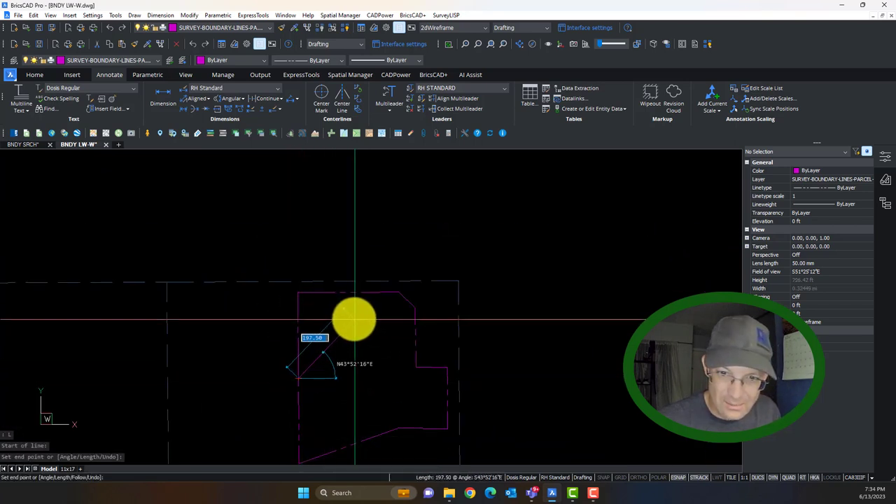
{"action": "key", "text": "Return"}
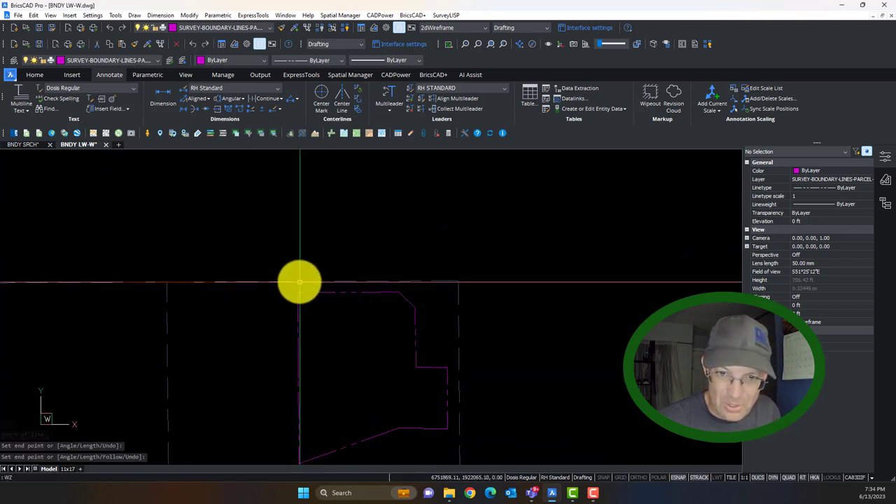
{"action": "left_click", "coordinate": [299, 282]}
{"action": "type", "text": "x"}
{"action": "key", "text": "Return"}
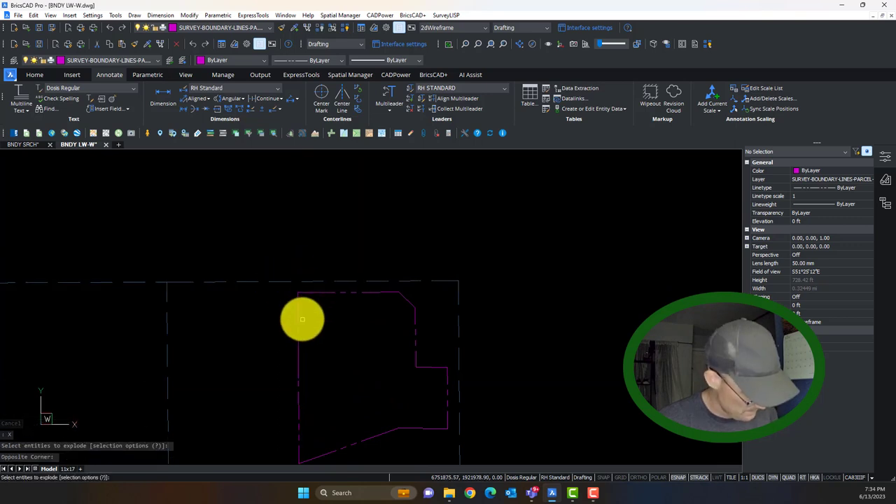
{"action": "left_click", "coordinate": [300, 297]}
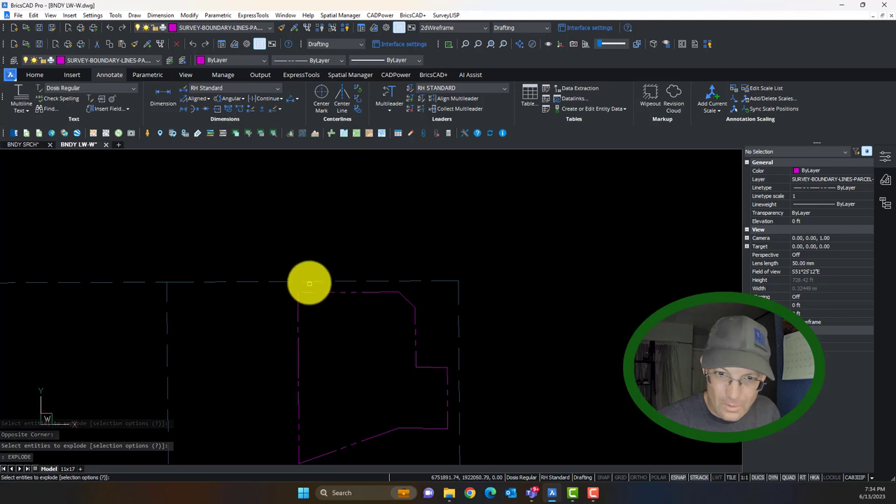
{"action": "key", "text": "Escape"}
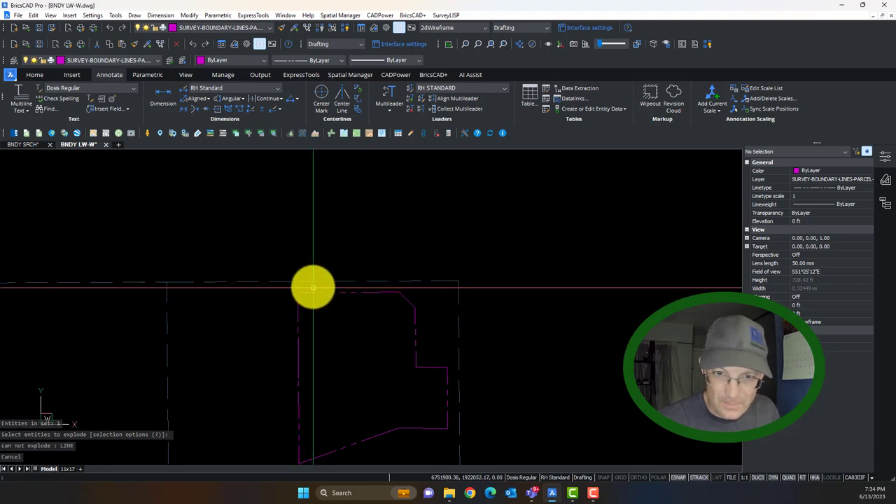
- Extend the new line over the parcel's west side north to the north tie line
{"action": "type", "text": "x"}
{"action": "key", "text": "Return"}
{"action": "key", "text": "Return"}
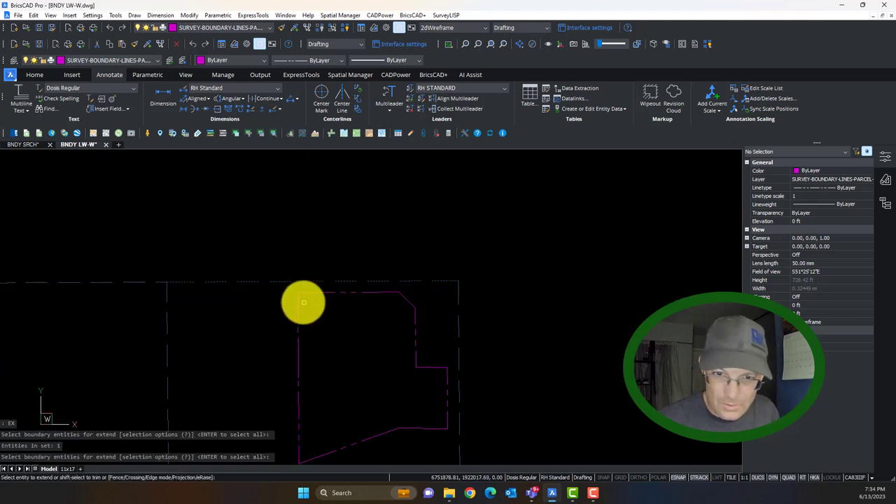
{"action": "left_click", "coordinate": [298, 301]}
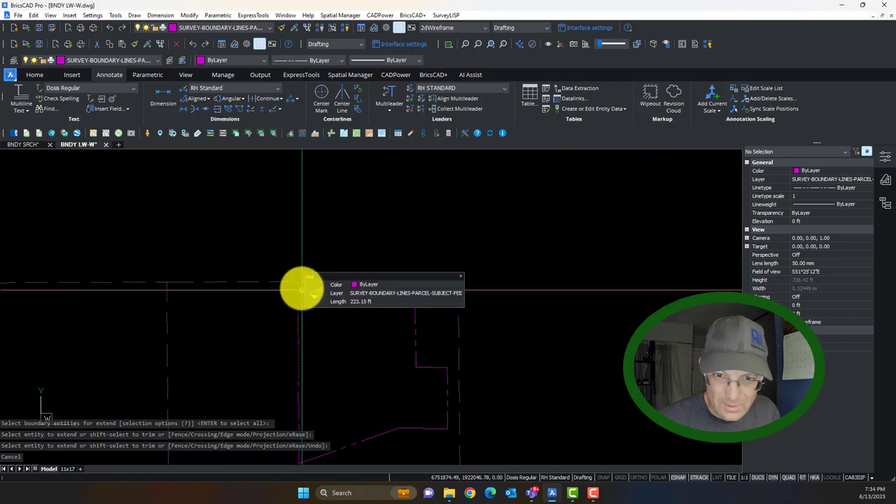
{"action": "scroll", "coordinate": [300, 301], "scroll_direction": "up", "scroll_amount": 3}
{"action": "key", "text": "Escape"}
- Trim the extended line at the parcel's north line, removing the part south of the northwest corner
{"action": "type", "text": "tr"}
{"action": "key", "text": "Return"}
{"action": "left_click", "coordinate": [297, 313]}
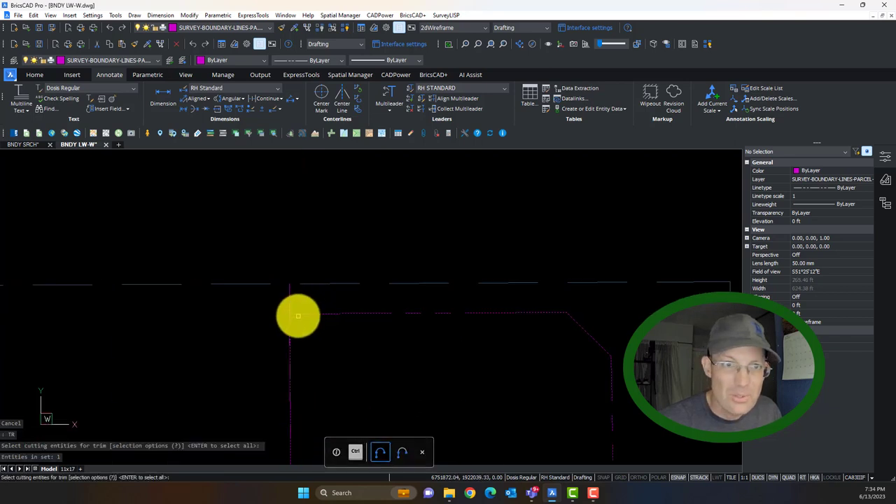
{"action": "key", "text": "Return"}
{"action": "left_click", "coordinate": [291, 332]}
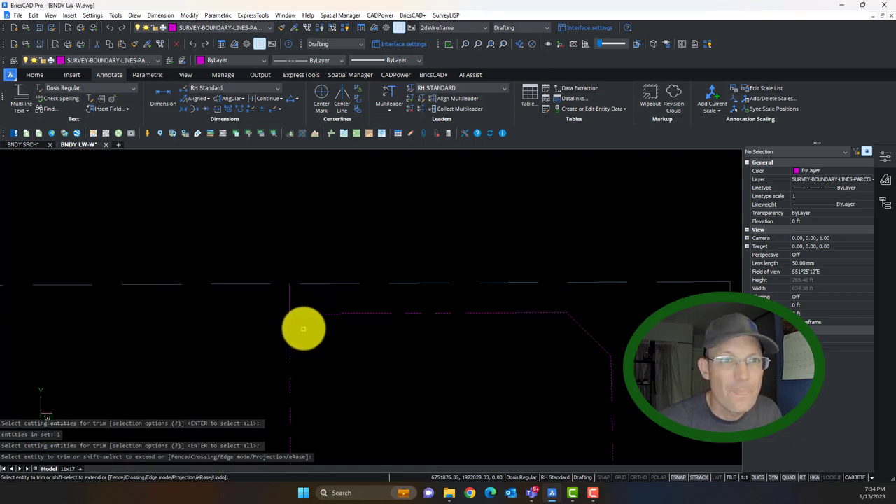
{"action": "key", "text": "Escape"}
{"action": "left_click", "coordinate": [302, 308]}
{"action": "left_click", "coordinate": [282, 296]}
{"action": "key", "text": "Escape"}
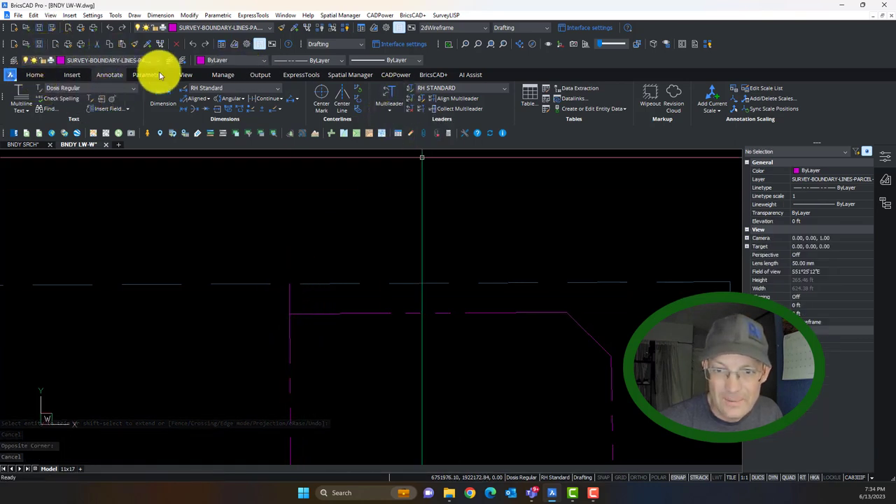
- Match the properties of the north tie line onto the short line at the parcel's northwest corner
{"action": "left_click", "coordinate": [39, 75]}
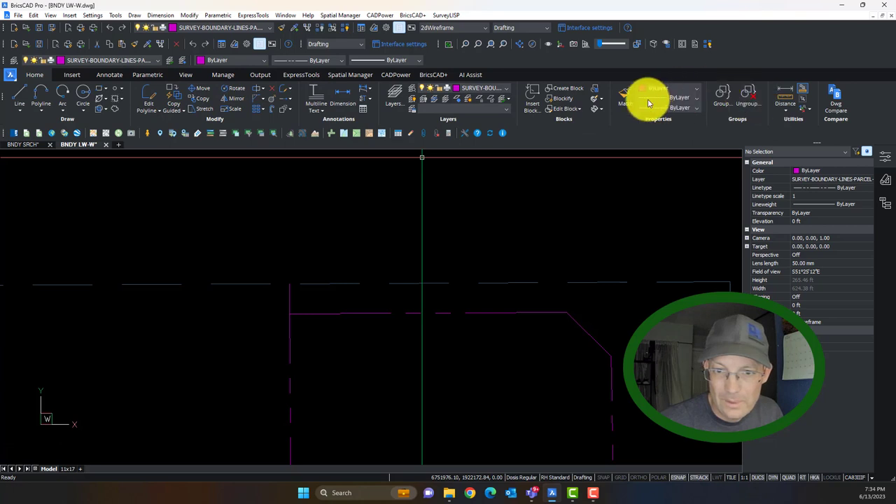
{"action": "left_click", "coordinate": [625, 97]}
{"action": "left_click", "coordinate": [287, 306]}
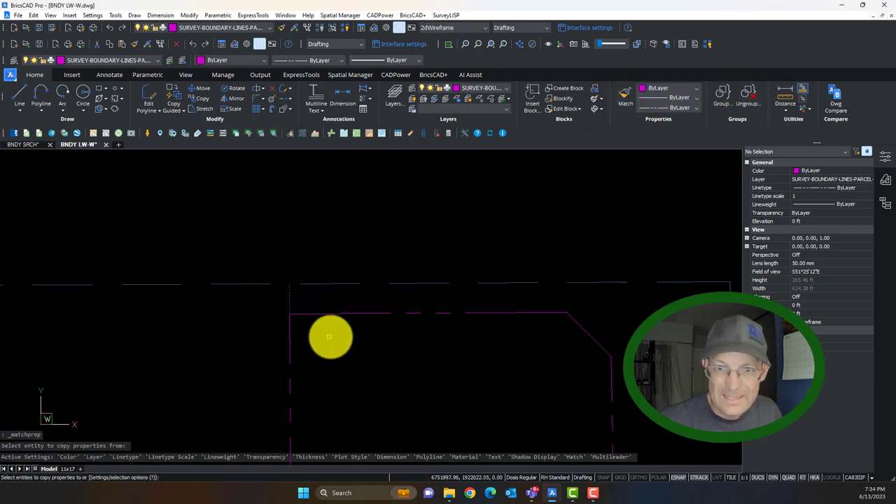
{"action": "key", "text": "Escape"}
{"action": "key", "text": "Return"}
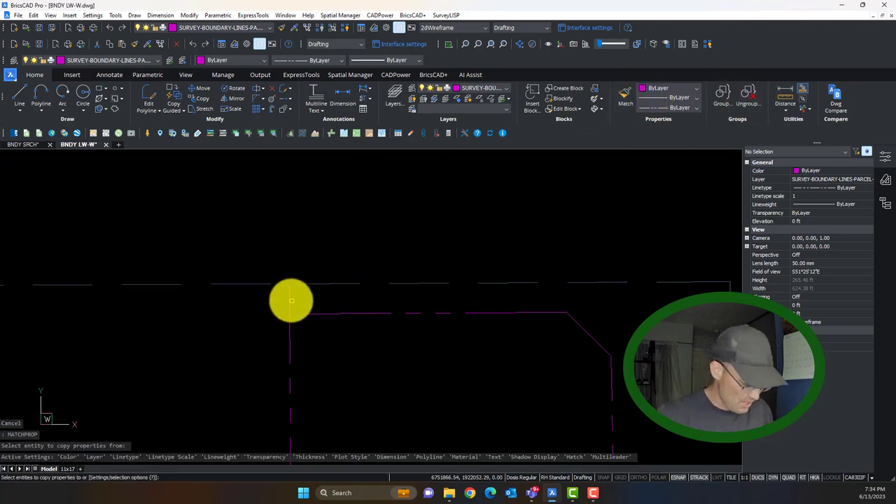
{"action": "left_click", "coordinate": [291, 301]}
{"action": "scroll", "coordinate": [324, 314], "scroll_direction": "down", "scroll_amount": 2}
{"action": "scroll", "coordinate": [347, 283], "scroll_direction": "down", "scroll_amount": 2}
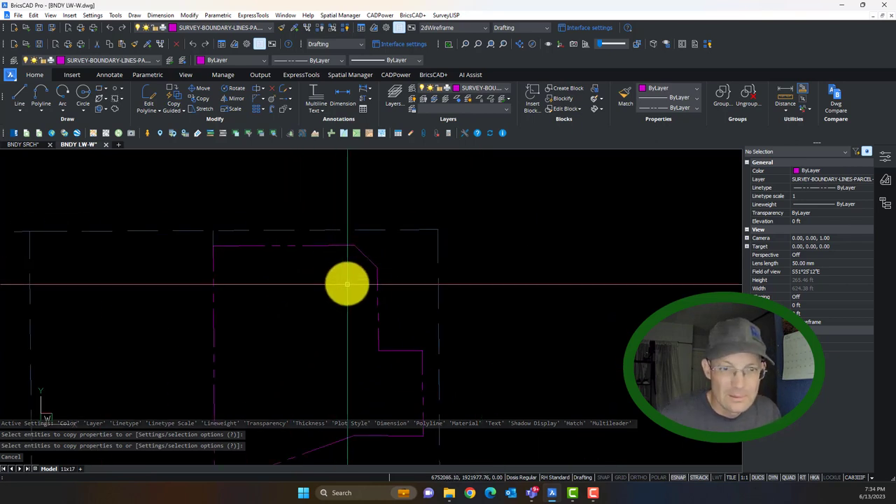
- Copy the short tie line from the parcel's northwest corner to the east end of its north line
{"action": "scroll", "coordinate": [310, 254], "scroll_direction": "up", "scroll_amount": 2}
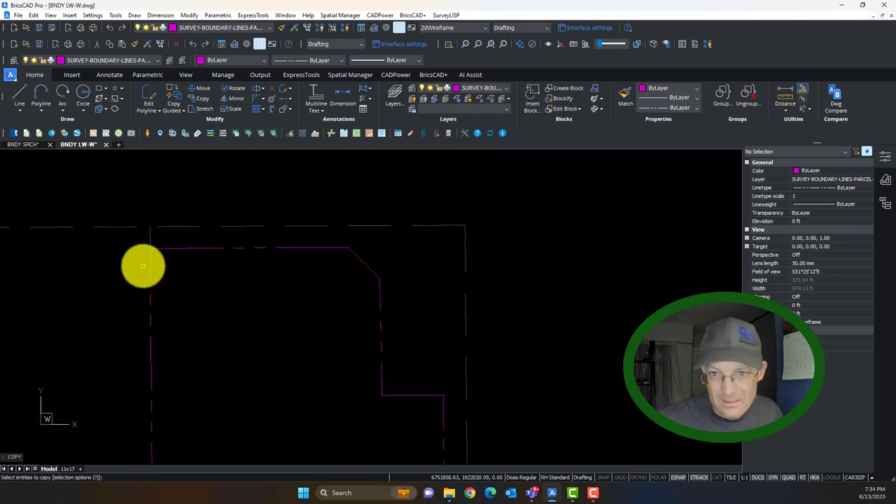
{"action": "key", "text": "Return"}
{"action": "left_click", "coordinate": [151, 249]}
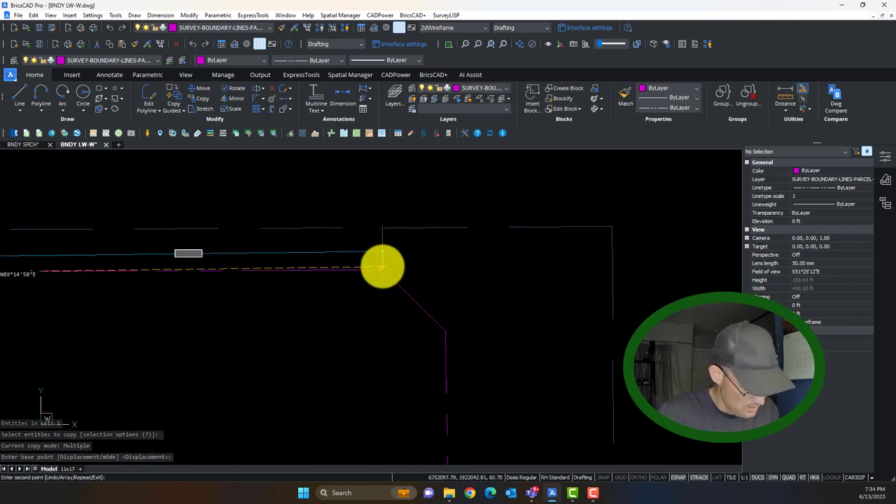
{"action": "key", "text": "Escape"}
- Extend the copied short tie line at the east end of the parcel's north line to the north tie line
{"action": "scroll", "coordinate": [390, 220], "scroll_direction": "up", "scroll_amount": 3}
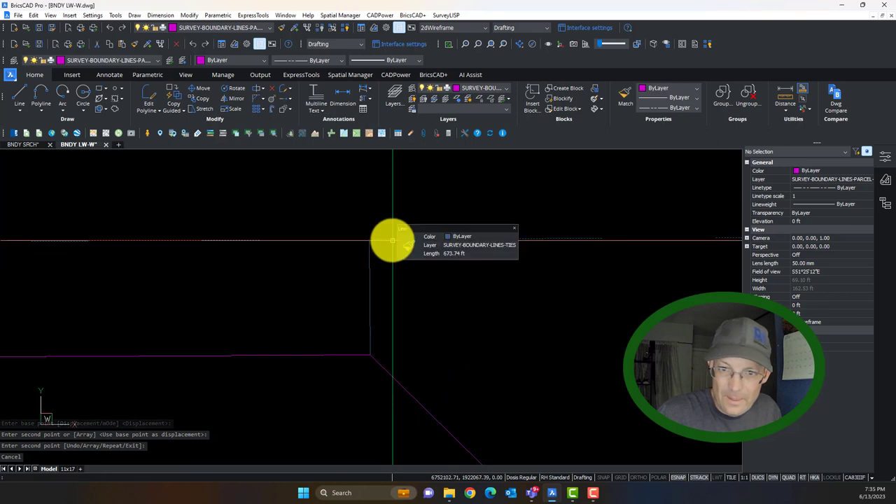
{"action": "key", "text": "Escape"}
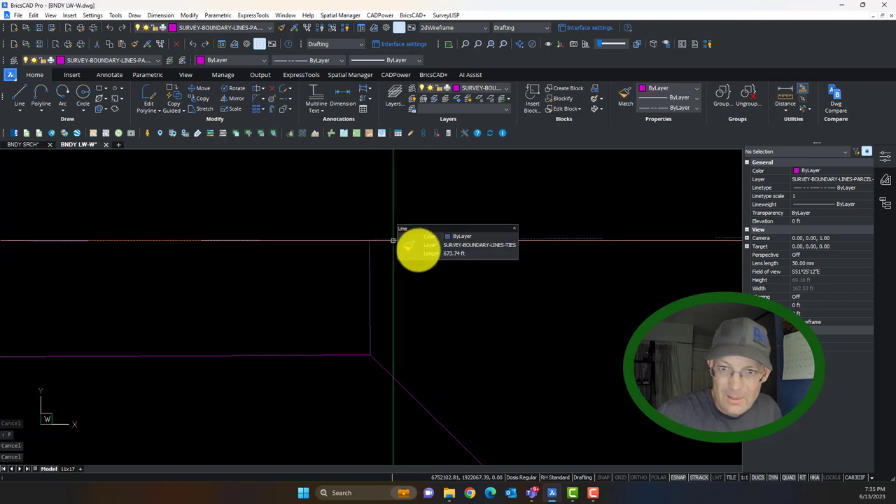
{"action": "type", "text": "EX"}
{"action": "key", "text": "Return"}
{"action": "mouse_move", "coordinate": [444, 260]}
{"action": "left_mouse_down"}
{"action": "mouse_move", "coordinate": [403, 222]}
{"action": "mouse_move", "coordinate": [378, 252]}
{"action": "mouse_move", "coordinate": [384, 264]}
{"action": "mouse_move", "coordinate": [362, 252]}
{"action": "left_mouse_up"}
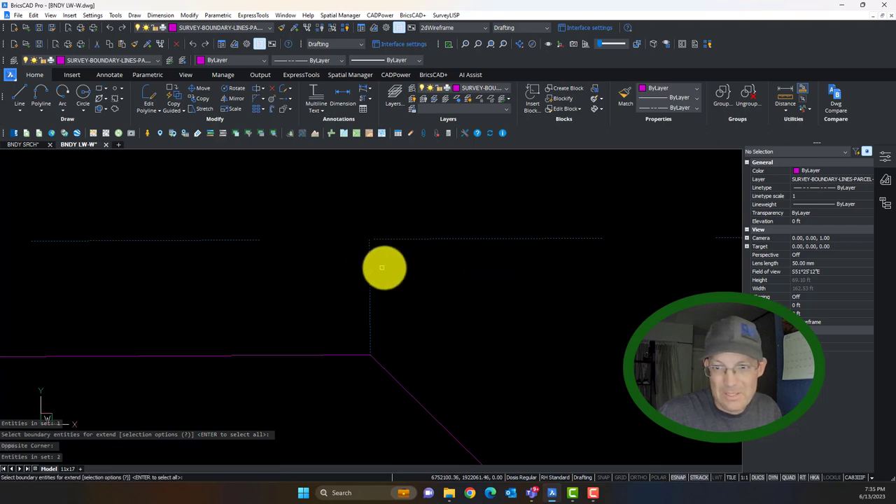
{"action": "key", "text": "Return"}
{"action": "left_click", "coordinate": [390, 270]}
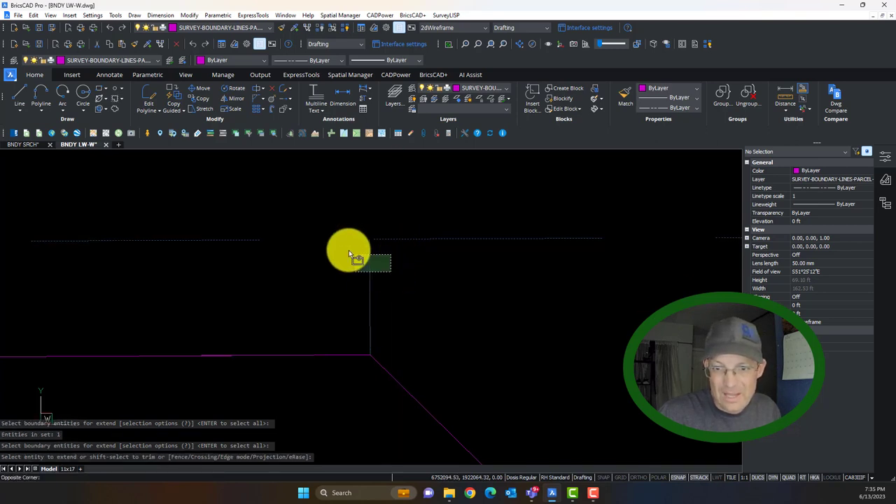
{"action": "left_click", "coordinate": [349, 253]}
{"action": "key", "text": "Escape"}
{"action": "scroll", "coordinate": [406, 243], "scroll_direction": "down", "scroll_amount": 3}
{"action": "middle_click_drag", "start_coordinate": [405, 292], "coordinate": [357, 247]}
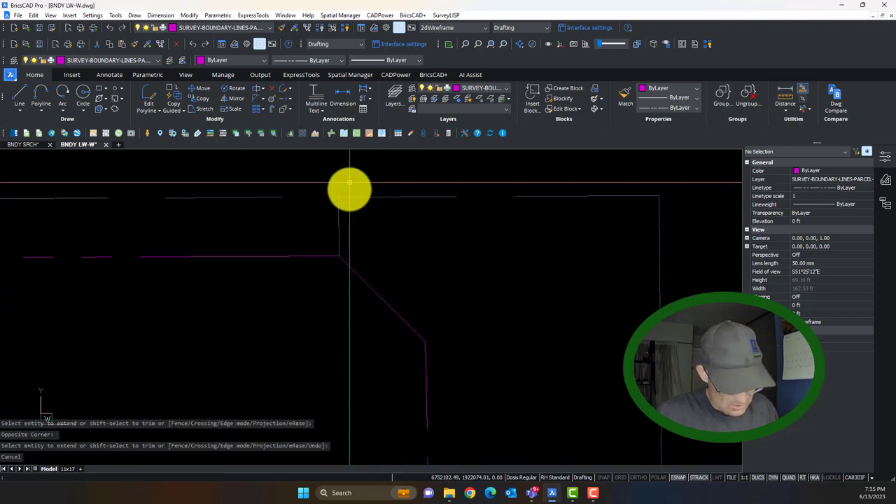
- Make SURVEY-BOUNDARY-LINES-TIES the current layer for drawing the ties at the parcel's southeast corner
{"action": "scroll", "coordinate": [350, 182], "scroll_direction": "down", "scroll_amount": 1}
{"action": "middle_click_drag", "start_coordinate": [406, 321], "coordinate": [401, 259]}
{"action": "scroll", "coordinate": [401, 259], "scroll_direction": "down", "scroll_amount": 4}
{"action": "scroll", "coordinate": [406, 274], "scroll_direction": "up", "scroll_amount": 1}
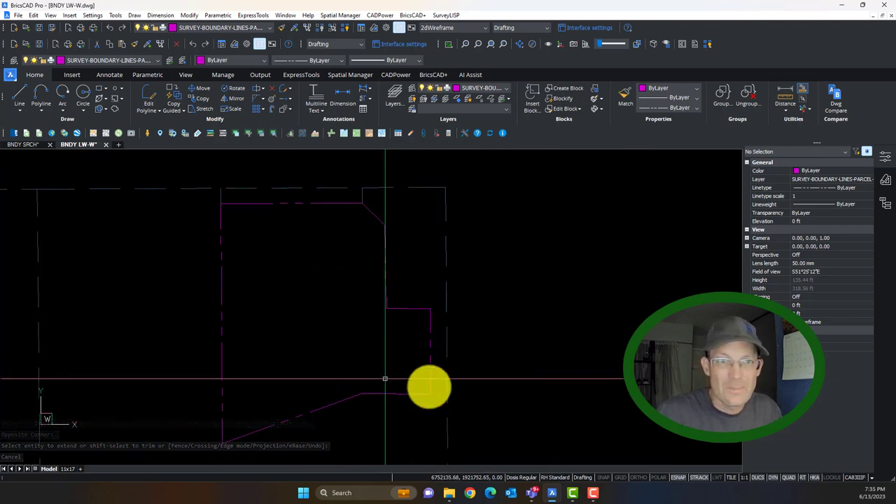
{"action": "scroll", "coordinate": [384, 378], "scroll_direction": "up", "scroll_amount": 4}
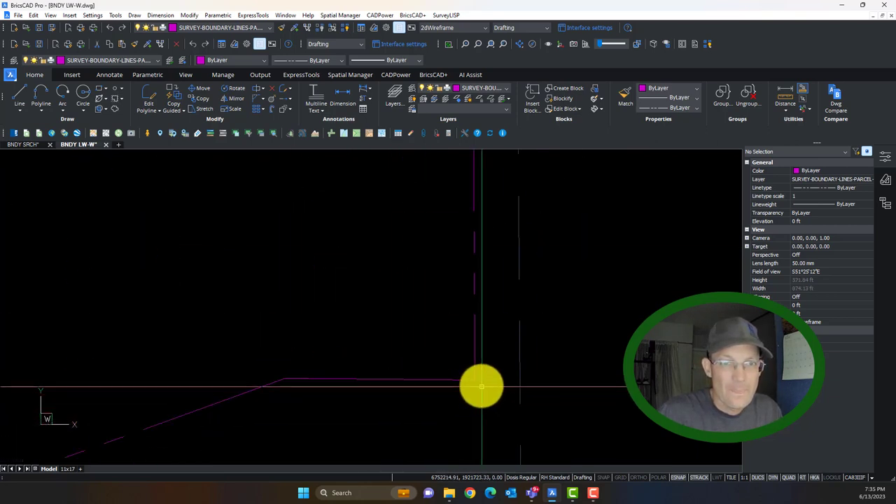
{"action": "left_click", "coordinate": [154, 62]}
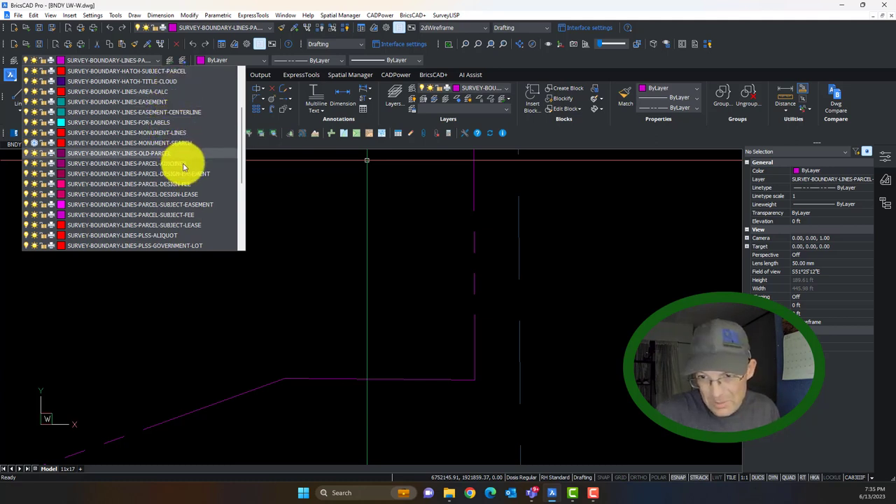
{"action": "left_click", "coordinate": [187, 243]}
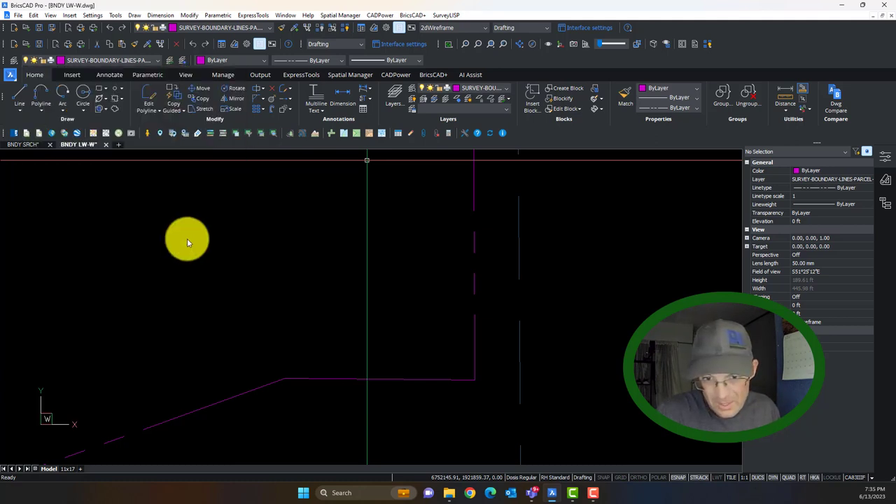
- Draw a line over the parcel's short south line, from the southeast corner west to the angle point
{"action": "type", "text": "L"}
{"action": "key", "text": "Return"}
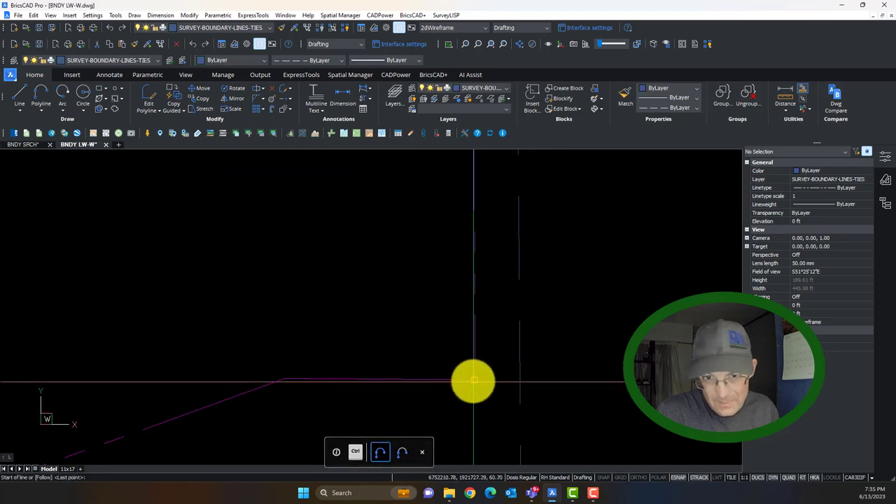
{"action": "left_click", "coordinate": [474, 371]}
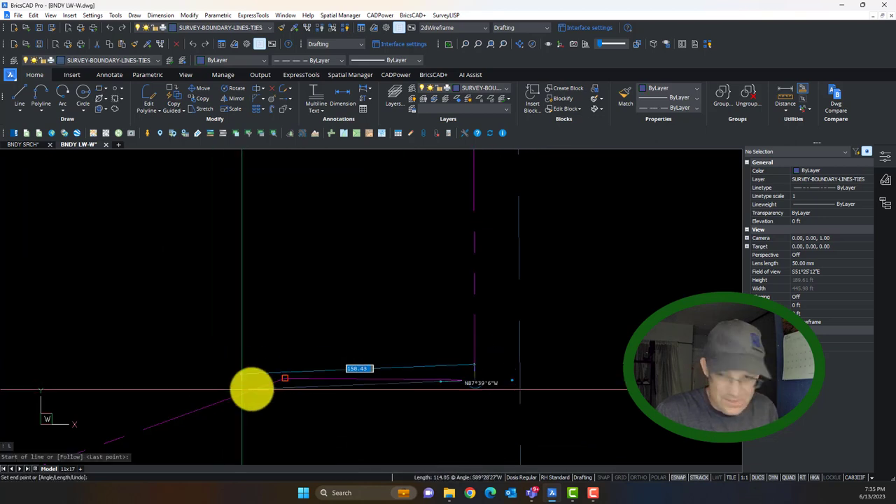
{"action": "scroll", "coordinate": [266, 357], "scroll_direction": "up", "scroll_amount": 3}
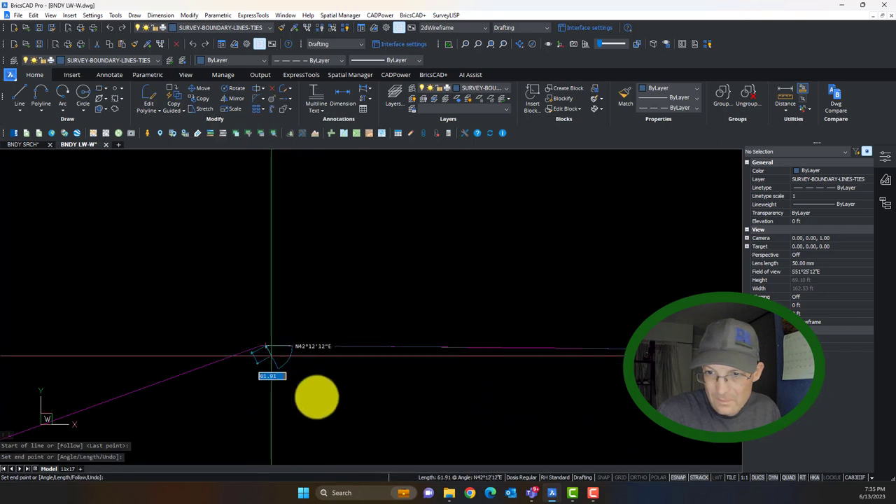
{"action": "scroll", "coordinate": [280, 357], "scroll_direction": "down", "scroll_amount": 2}
{"action": "key", "text": "Escape"}
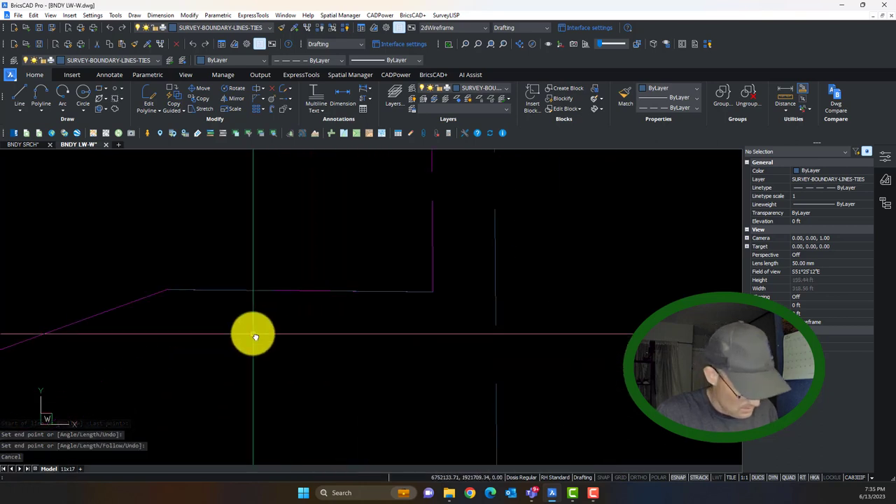
- Extend the new line on the parcel's south side east to the long east tie line
{"action": "type", "text": "EX"}
{"action": "key", "text": "Return"}
{"action": "left_click_drag", "start_coordinate": [501, 366], "coordinate": [426, 280]}
{"action": "left_click", "coordinate": [552, 369]}
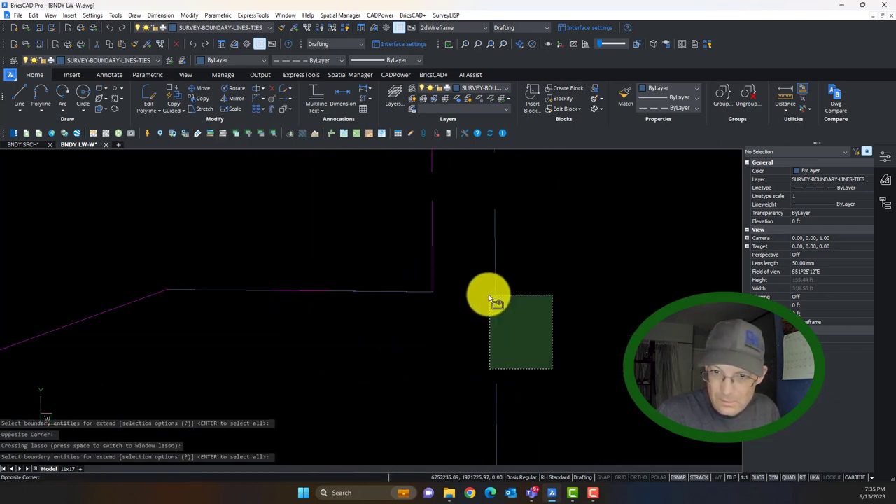
{"action": "left_click", "coordinate": [467, 289]}
{"action": "key", "text": "Return"}
{"action": "left_click", "coordinate": [424, 294]}
{"action": "key", "text": "Escape"}
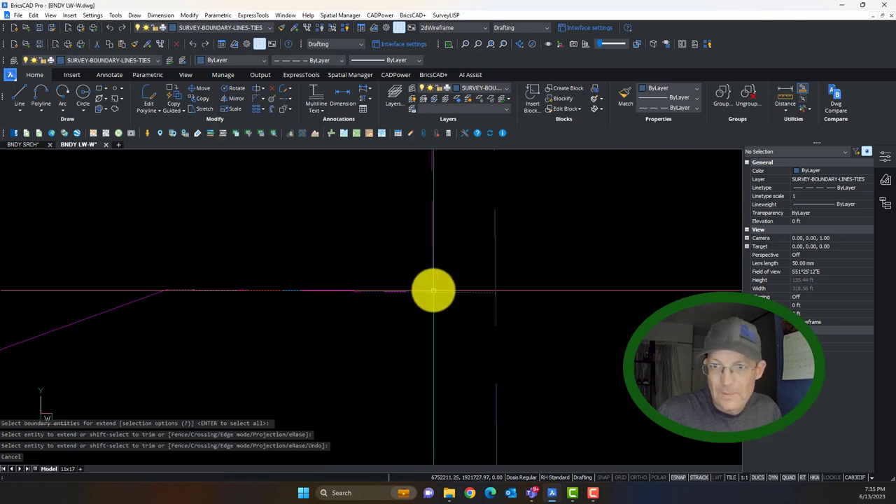
- Trim the extended line at the parcel's east line, removing the part west of the southeast corner
{"action": "type", "text": "tr"}
{"action": "key", "text": "Return"}
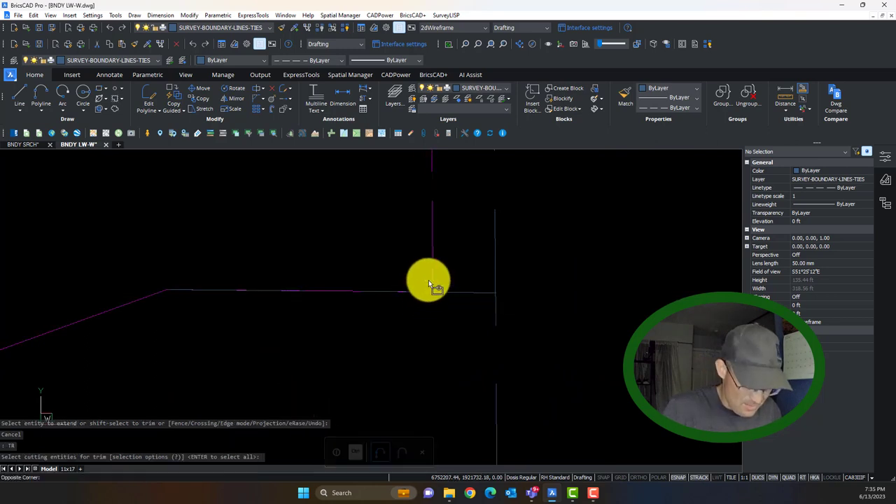
{"action": "left_click", "coordinate": [430, 280]}
{"action": "left_click", "coordinate": [433, 281]}
{"action": "key", "text": "Return"}
{"action": "left_click", "coordinate": [418, 292]}
{"action": "key", "text": "Escape"}
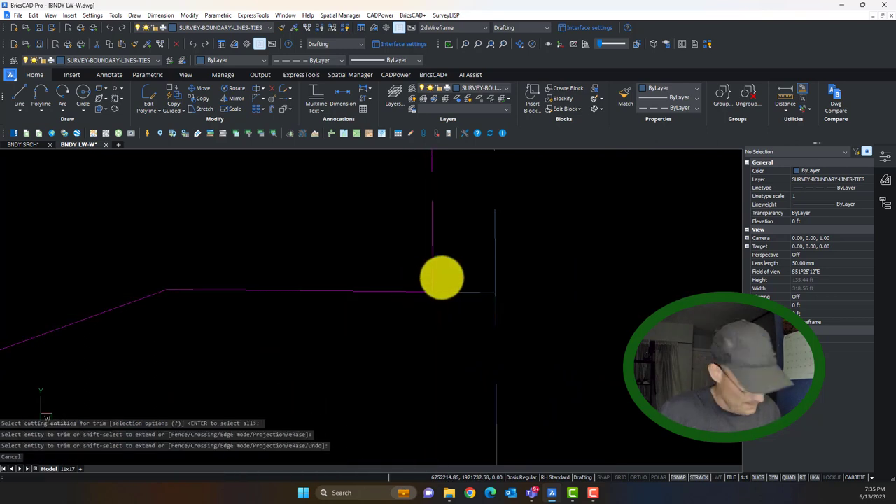
- Draw a line over the north side of the parcel's east jog, from its northeast corner west to the side's midpoint
{"action": "scroll", "coordinate": [441, 278], "scroll_direction": "down", "scroll_amount": 3}
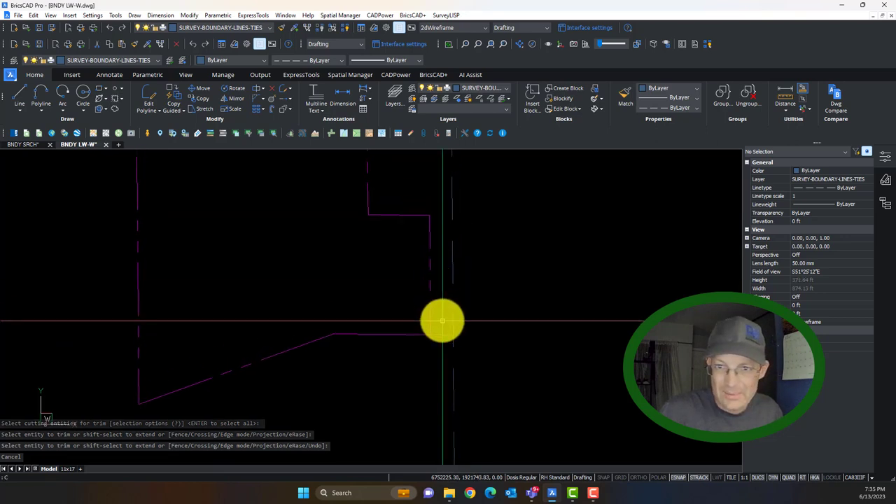
{"action": "key", "text": "Escape"}
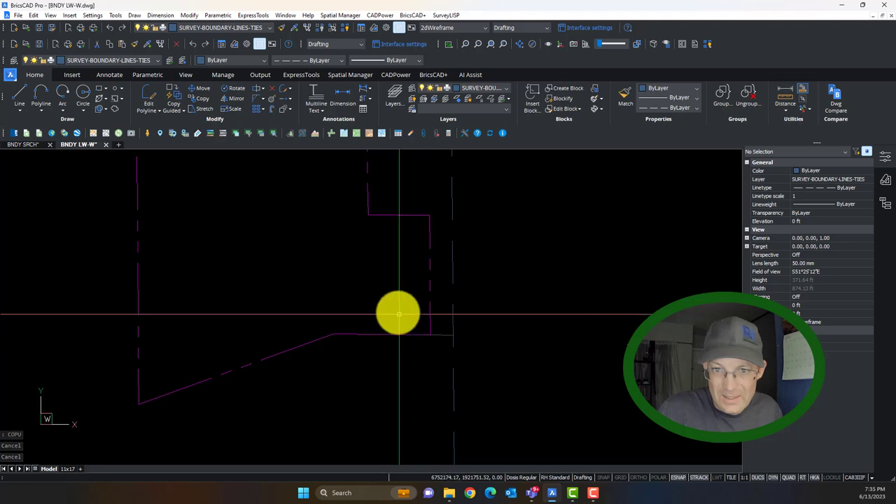
{"action": "scroll", "coordinate": [361, 169], "scroll_direction": "down", "scroll_amount": 1}
{"action": "scroll", "coordinate": [413, 182], "scroll_direction": "up", "scroll_amount": 3}
{"action": "scroll", "coordinate": [401, 229], "scroll_direction": "up", "scroll_amount": 3}
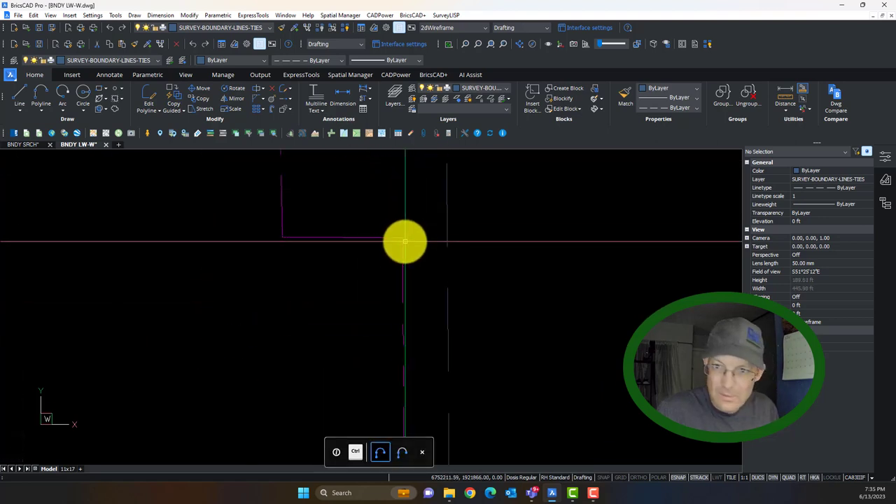
{"action": "left_click", "coordinate": [405, 241]}
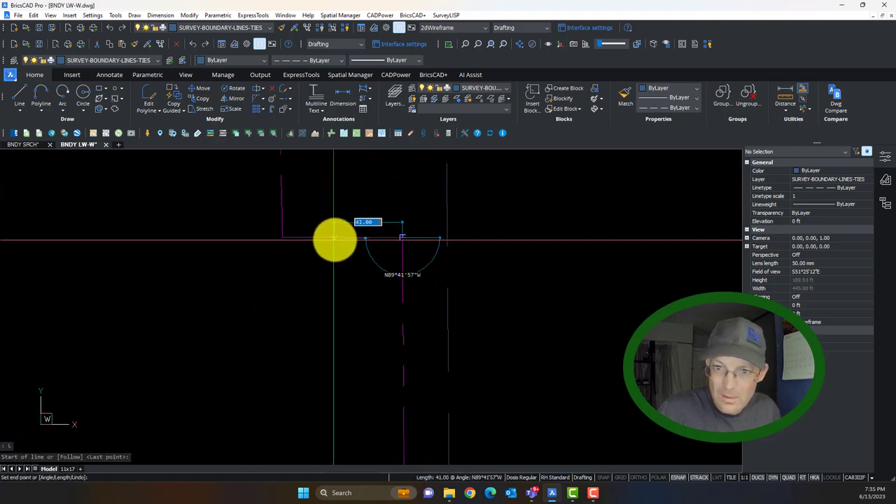
{"action": "left_click", "coordinate": [343, 237]}
{"action": "key", "text": "Escape"}
- Extend the new line on the jog's north side east to the long east tie line
{"action": "type", "text": "e"}
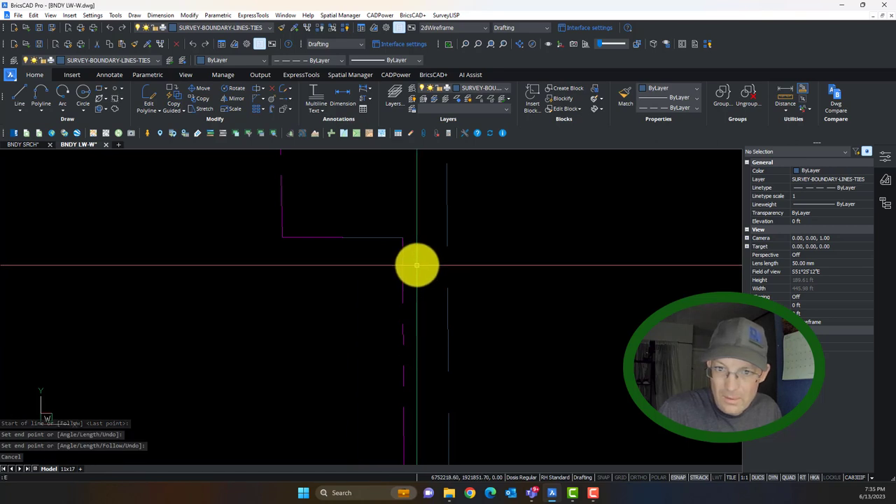
{"action": "type", "text": "x"}
{"action": "key", "text": "Return"}
{"action": "left_click", "coordinate": [461, 252]}
{"action": "left_click", "coordinate": [424, 213]}
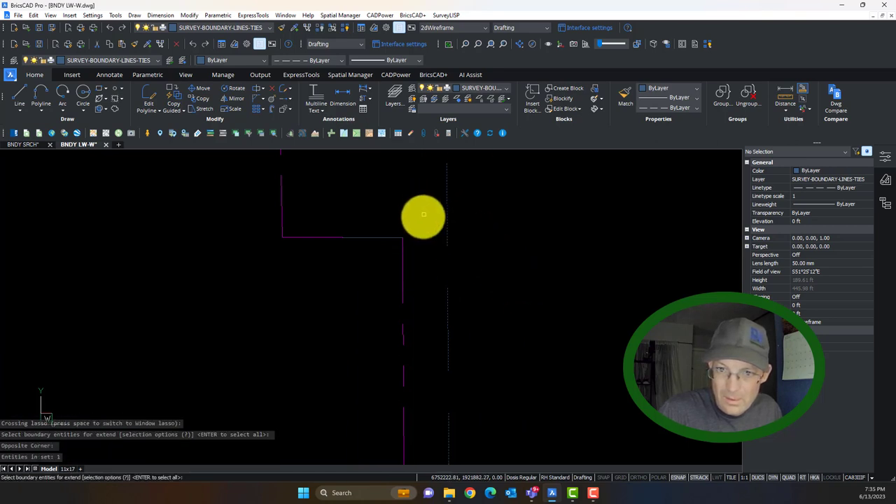
{"action": "key", "text": "Return"}
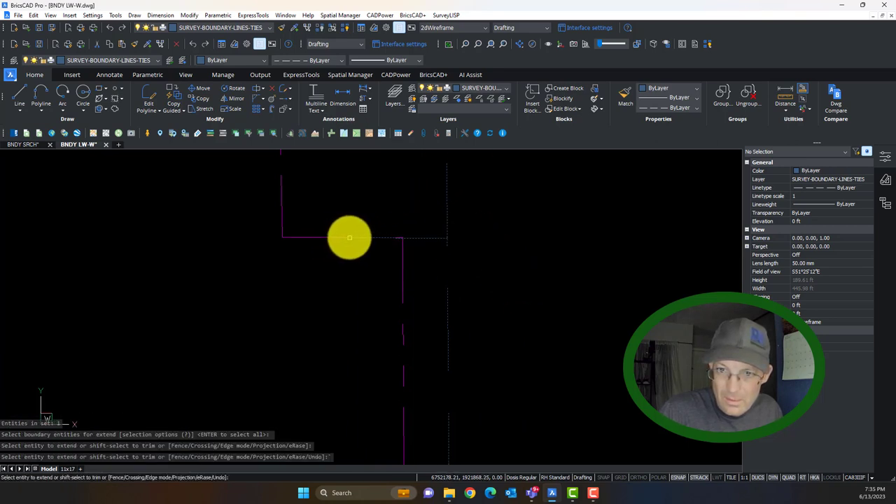
{"action": "left_click", "coordinate": [345, 238]}
{"action": "key", "text": "Escape"}
- Stretch the west end of the extended tie line to the endpoint at the jog's northeast corner
{"action": "left_click", "coordinate": [348, 239]}
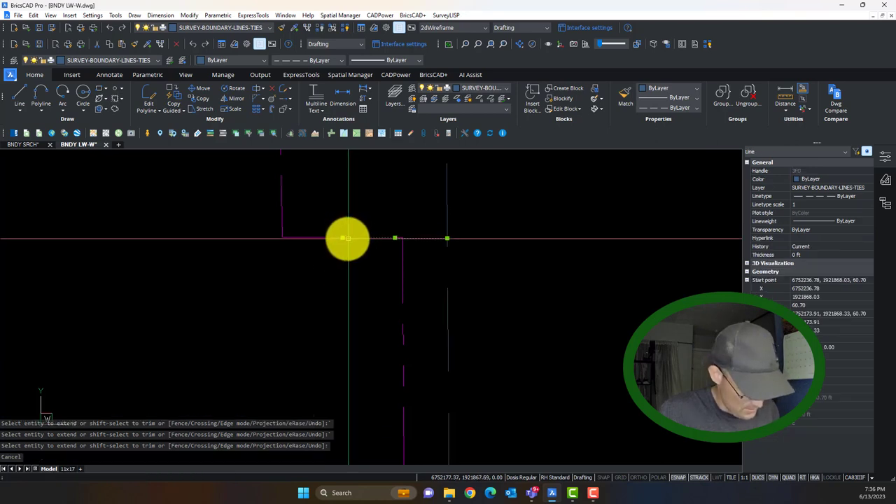
{"action": "left_click", "coordinate": [342, 238]}
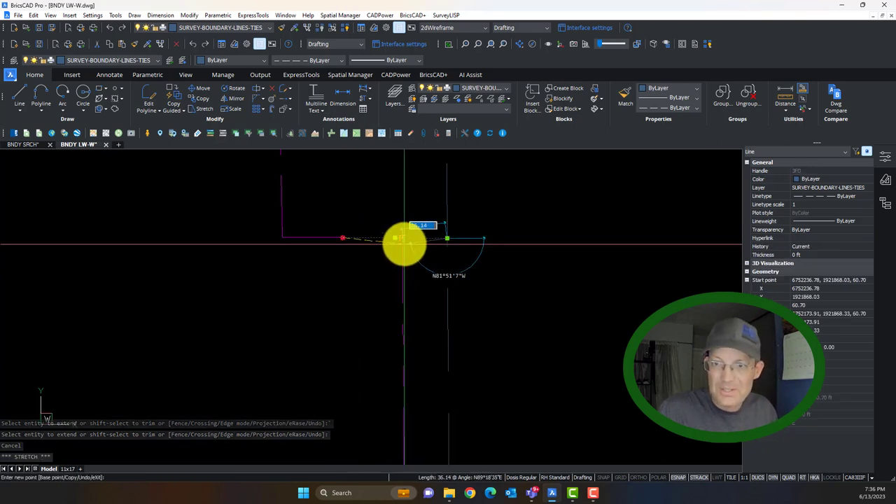
{"action": "scroll", "coordinate": [404, 243], "scroll_direction": "up", "scroll_amount": 3}
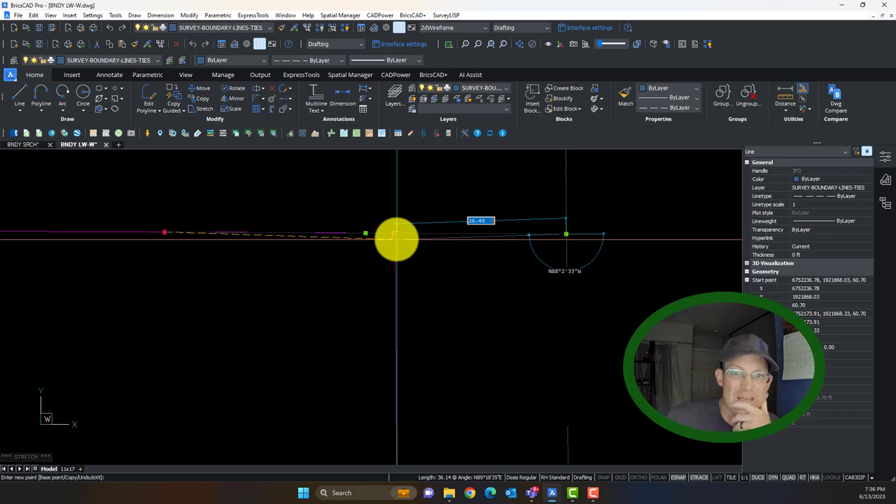
{"action": "key", "text": "Escape"}
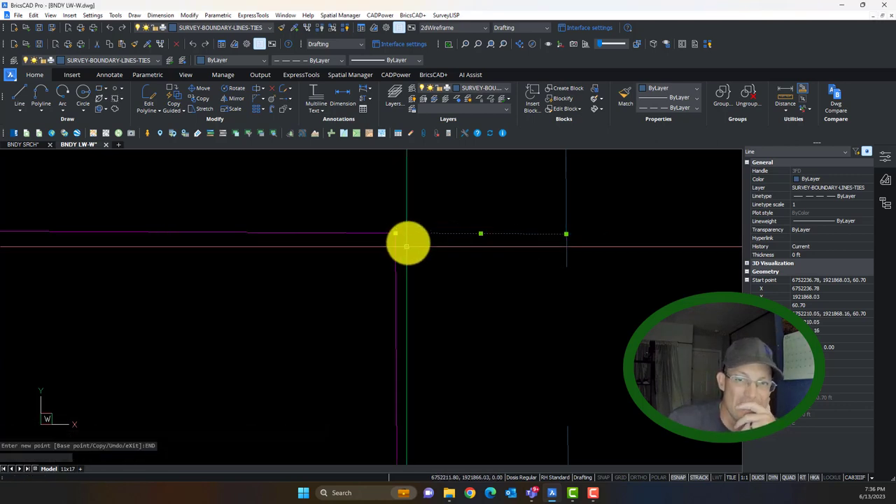
{"action": "key", "text": "Escape"}
- Examine the subject parcel's corner ties and the surrounding tie linework for completeness
{"action": "scroll", "coordinate": [413, 241], "scroll_direction": "down", "scroll_amount": 3}
{"action": "mouse_move", "coordinate": [409, 251]}
{"action": "middle_mouse_down"}
{"action": "mouse_move", "coordinate": [413, 300]}
{"action": "mouse_move", "coordinate": [429, 306]}
{"action": "middle_mouse_up"}
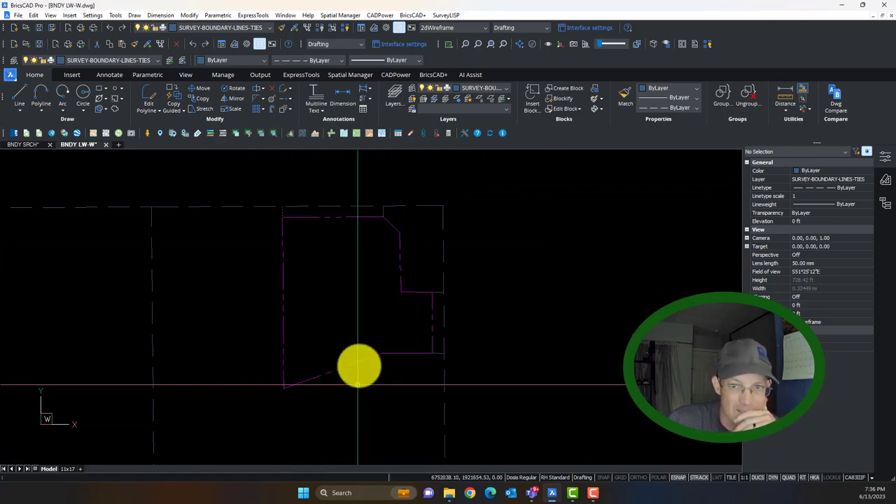
{"action": "scroll", "coordinate": [380, 289], "scroll_direction": "down", "scroll_amount": 1}
{"action": "middle_click_drag", "start_coordinate": [380, 346], "coordinate": [364, 239]}
{"action": "scroll", "coordinate": [363, 239], "scroll_direction": "down", "scroll_amount": 1}
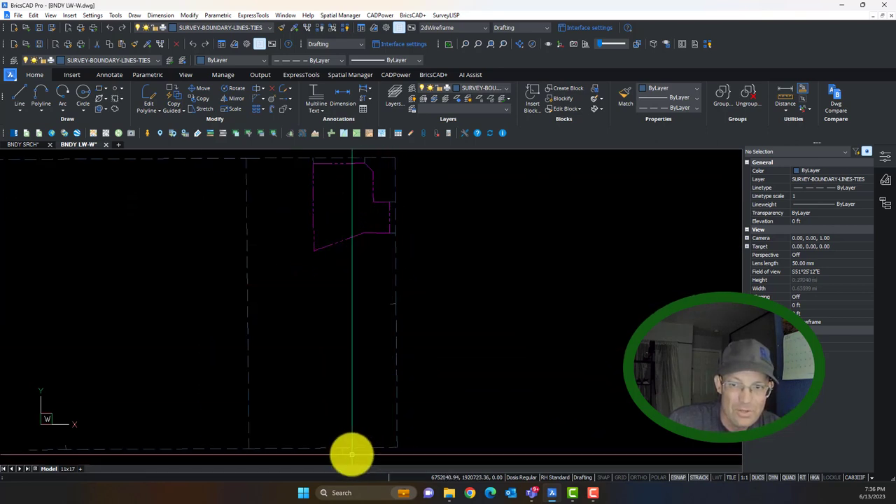
{"action": "mouse_move", "coordinate": [255, 343]}
{"action": "middle_mouse_down"}
{"action": "mouse_move", "coordinate": [510, 290]}
{"action": "mouse_move", "coordinate": [447, 292]}
{"action": "mouse_move", "coordinate": [427, 256]}
{"action": "middle_mouse_up"}
{"action": "scroll", "coordinate": [301, 361], "scroll_direction": "down", "scroll_amount": 4}
{"action": "scroll", "coordinate": [319, 261], "scroll_direction": "up", "scroll_amount": 3}
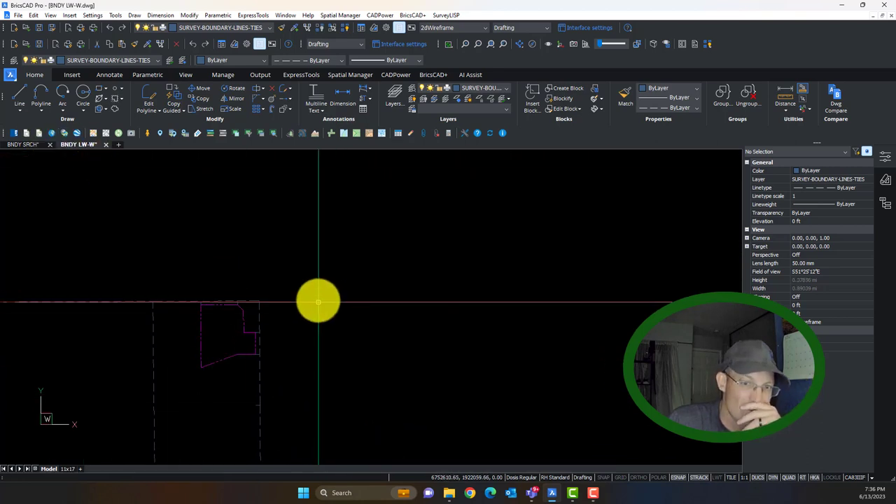
{"action": "scroll", "coordinate": [248, 297], "scroll_direction": "up", "scroll_amount": 2}
{"action": "scroll", "coordinate": [248, 297], "scroll_direction": "up", "scroll_amount": 1}
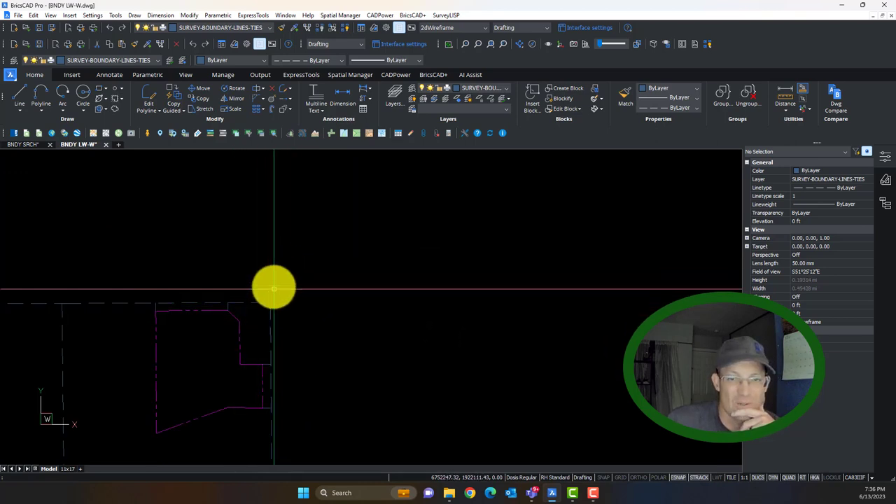
{"action": "scroll", "coordinate": [253, 261], "scroll_direction": "down", "scroll_amount": 3}
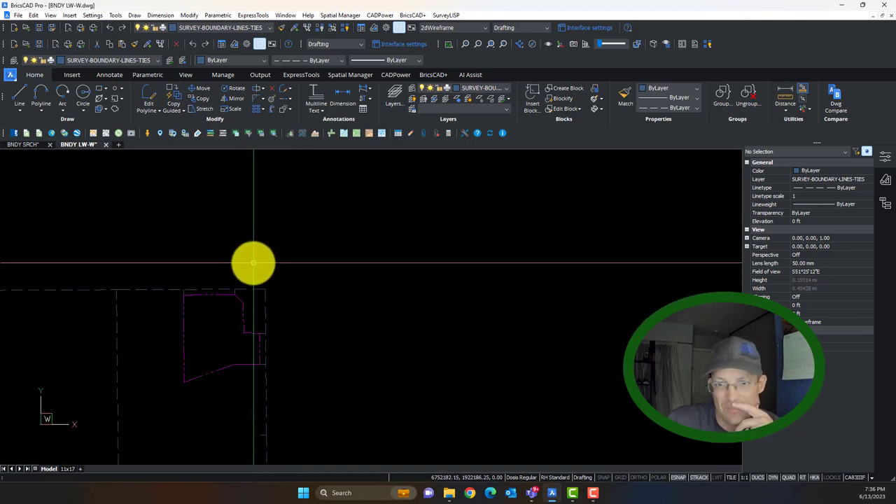
{"action": "middle_click_drag", "start_coordinate": [264, 313], "coordinate": [320, 272]}
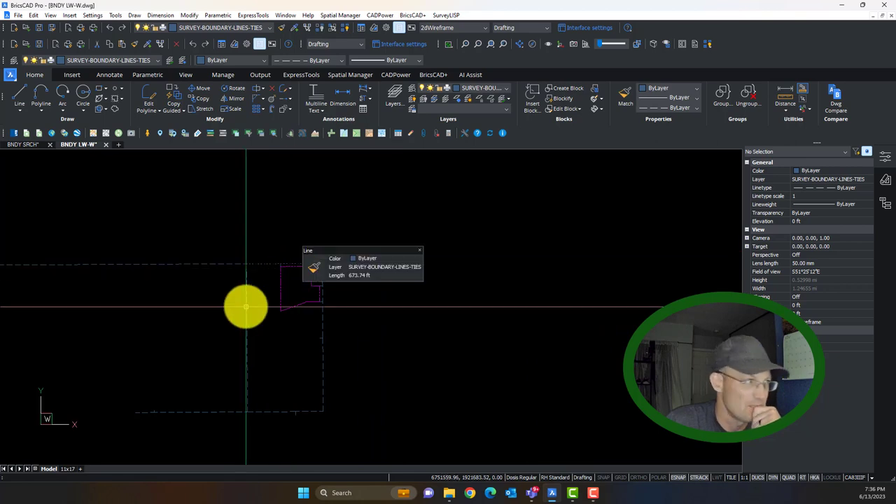
{"action": "scroll", "coordinate": [283, 331], "scroll_direction": "up", "scroll_amount": 3}
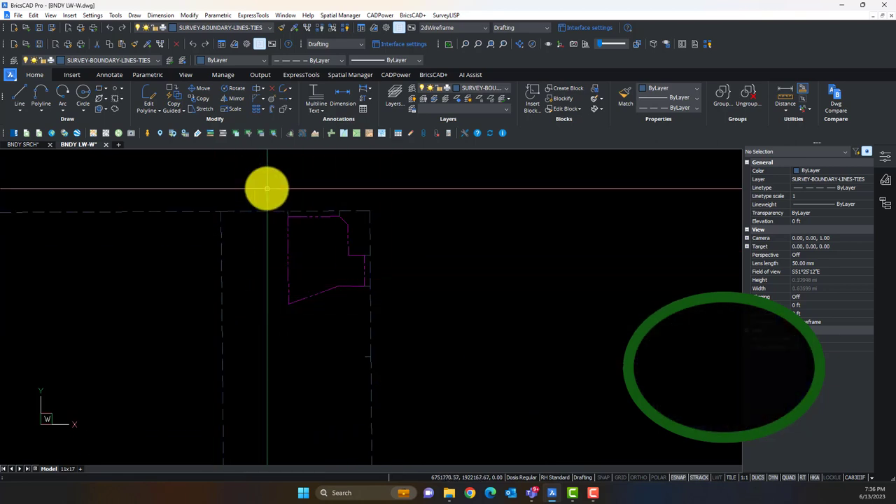